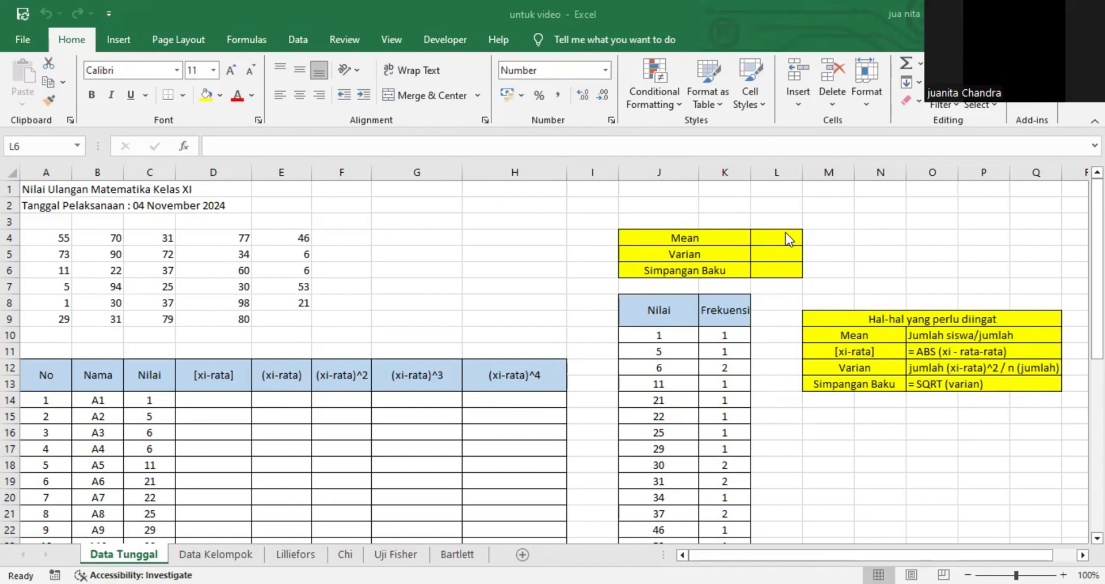
Calculate the Mean in L4 by dividing the Jumlah Siswa value in K36 by the Jumlah value in K35.
click(779, 256)
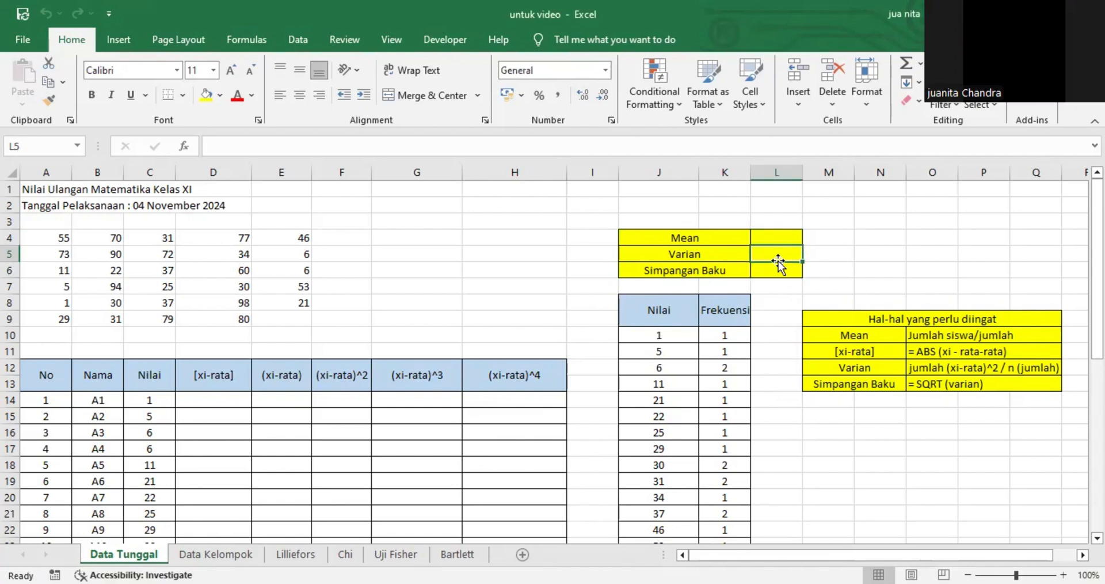
click(781, 267)
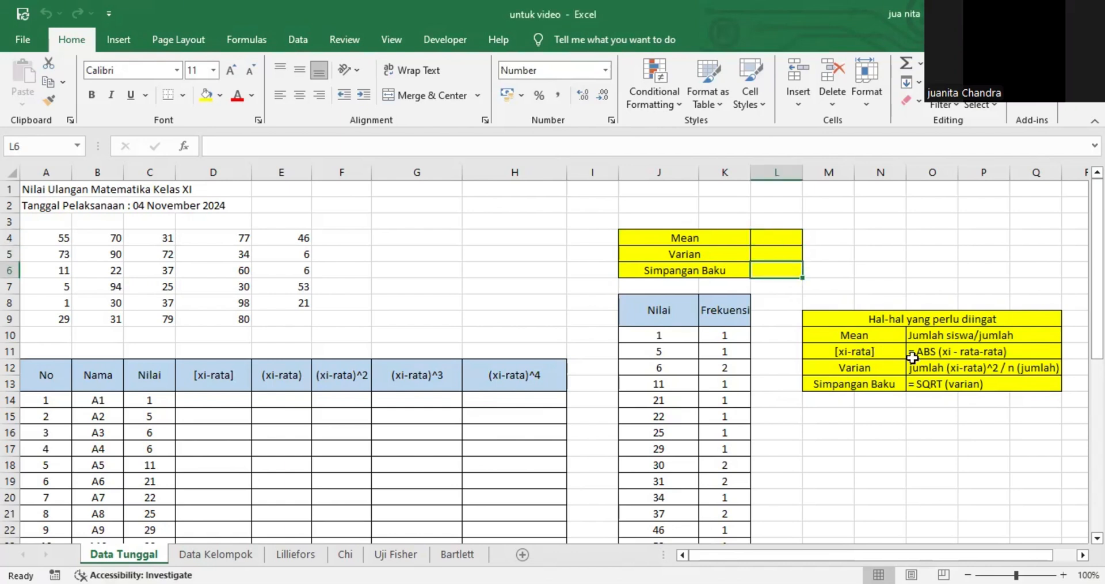
click(1030, 337)
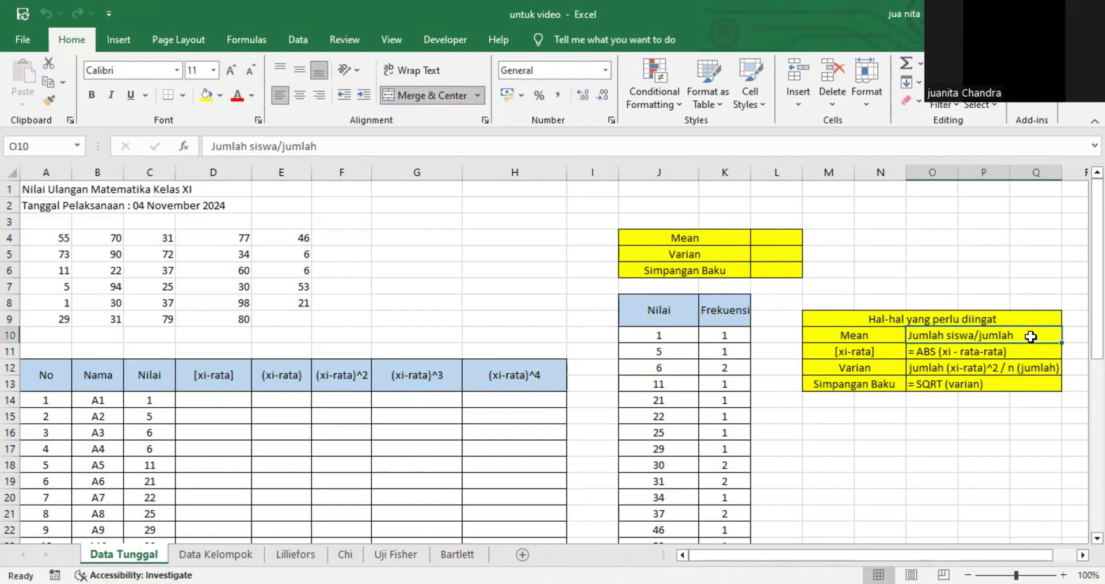
click(765, 238)
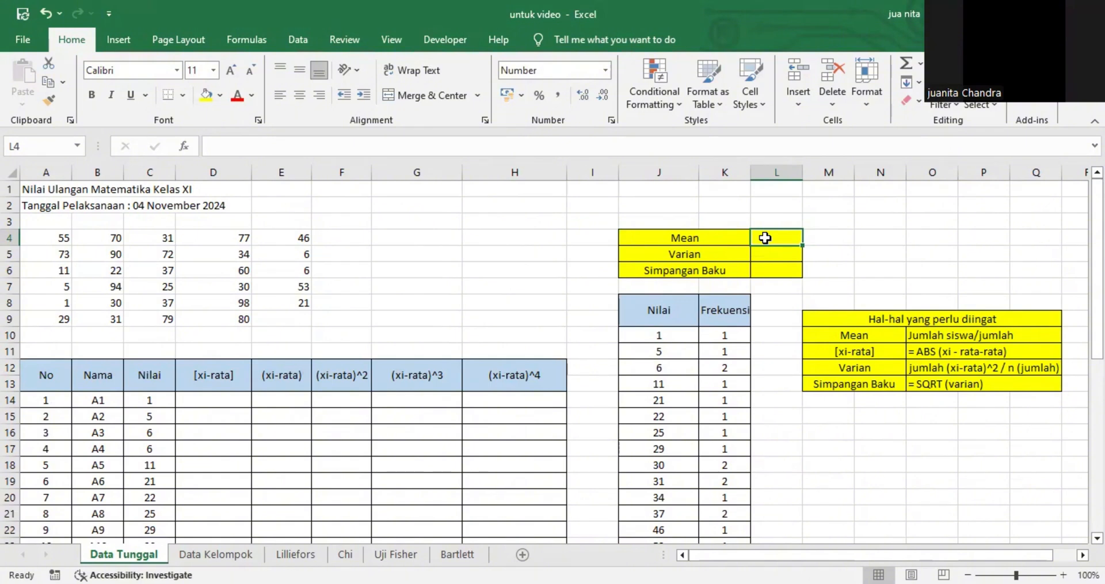
text(=)
scroll(737, 429, down, 8)
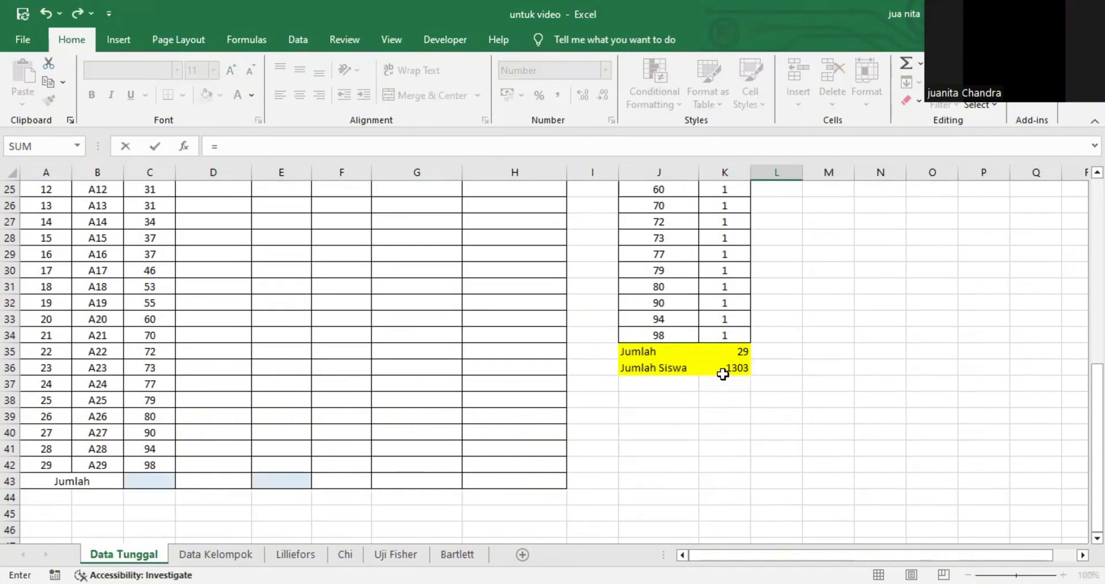
click(723, 372)
text(/)
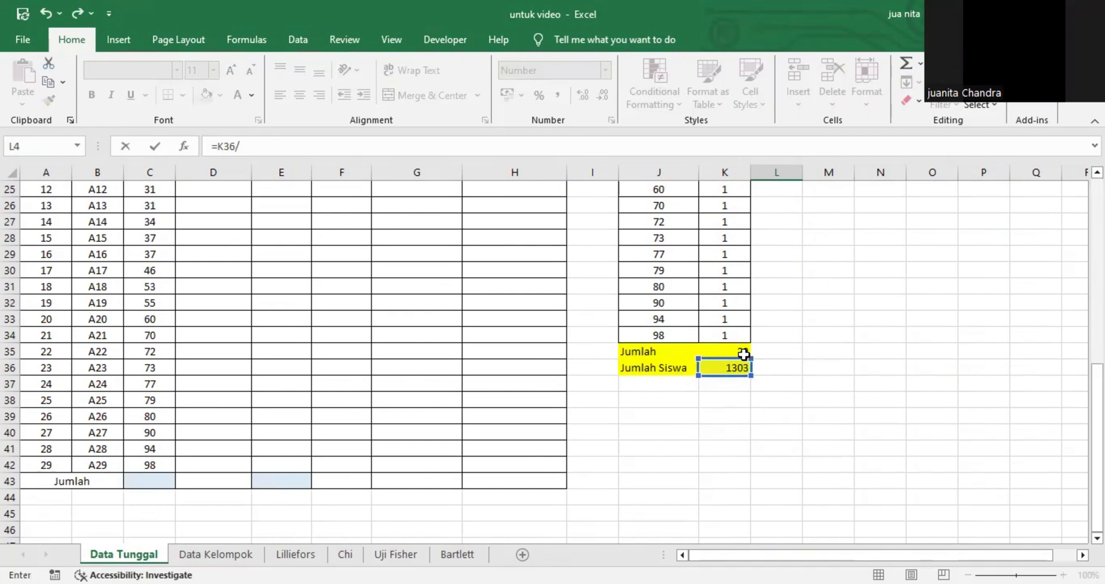
click(739, 352)
key(Return)
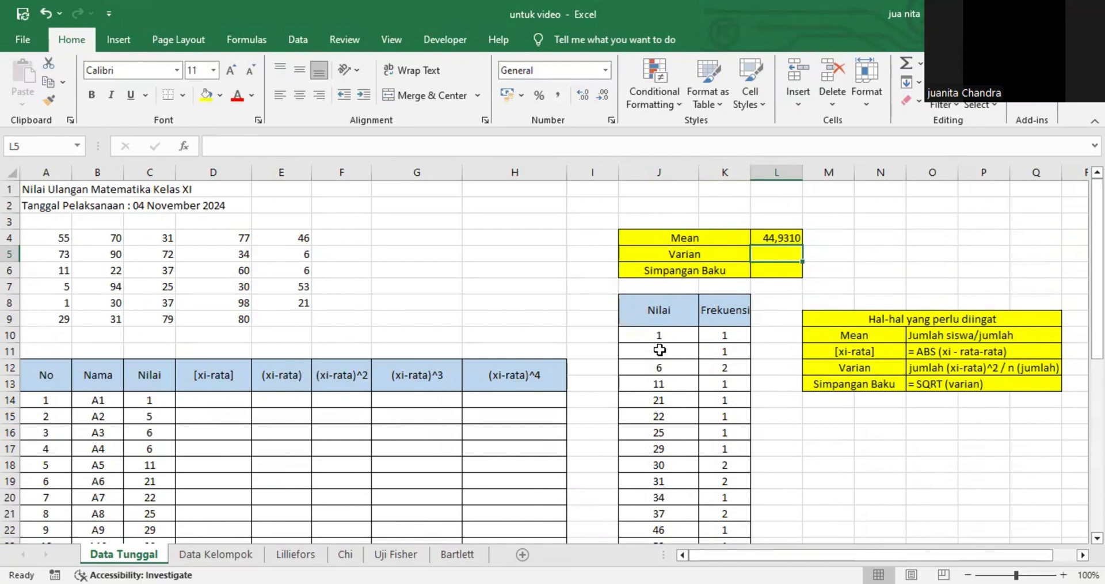
Enter =ABS(C14-L4) in D14 to compute the absolute deviation from the mean for student A1.
click(1049, 375)
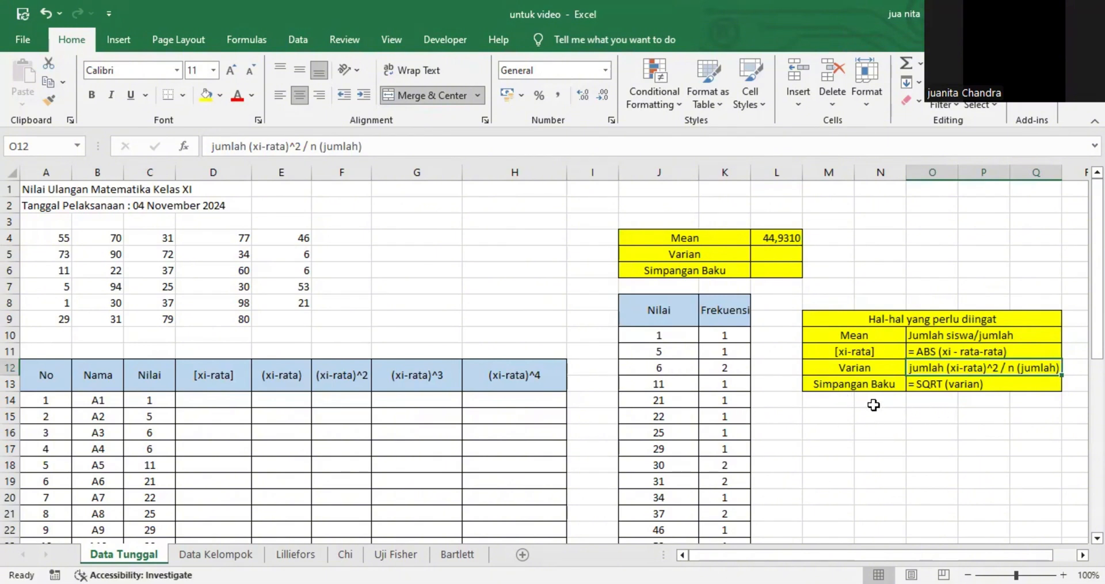
click(233, 400)
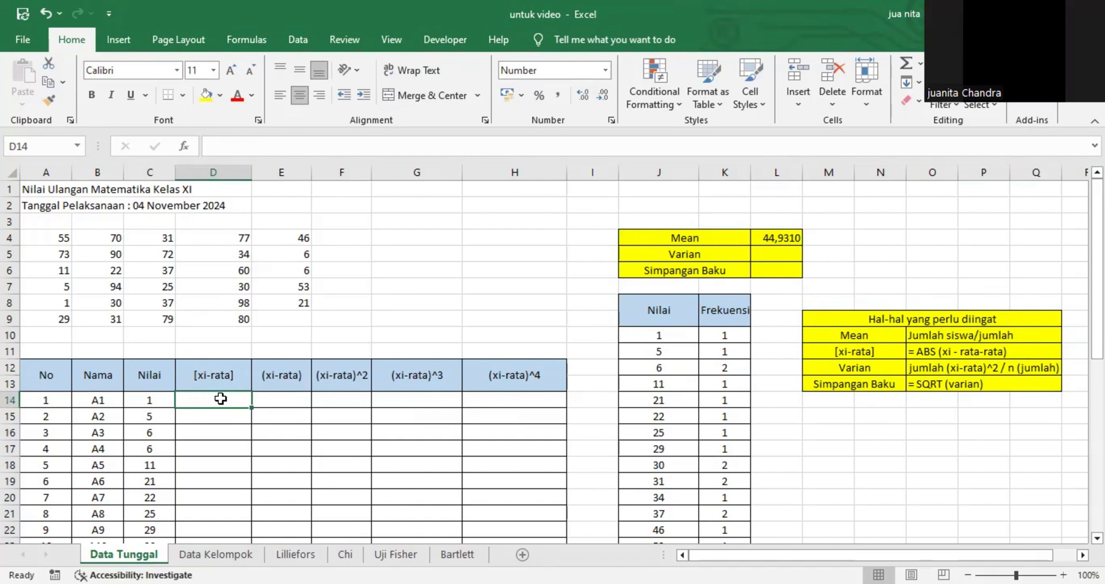
text(=)
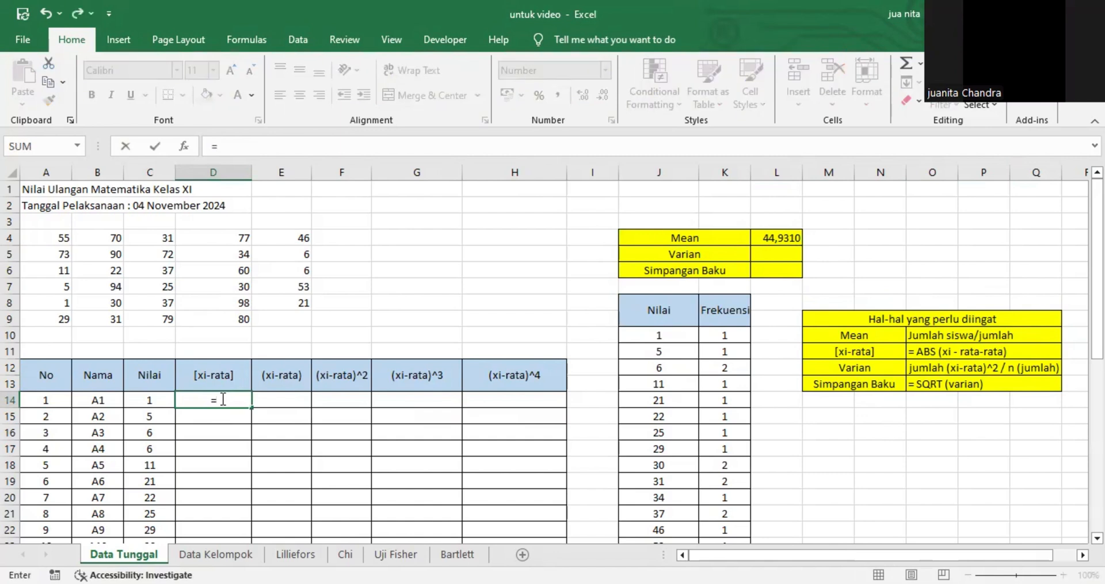
text(ab)
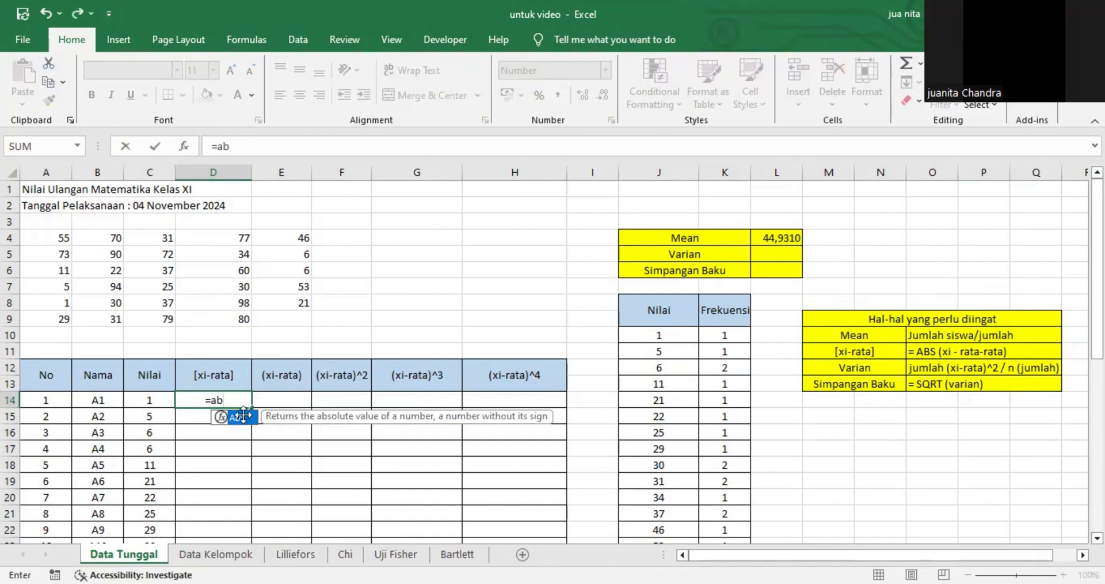
double_click(246, 418)
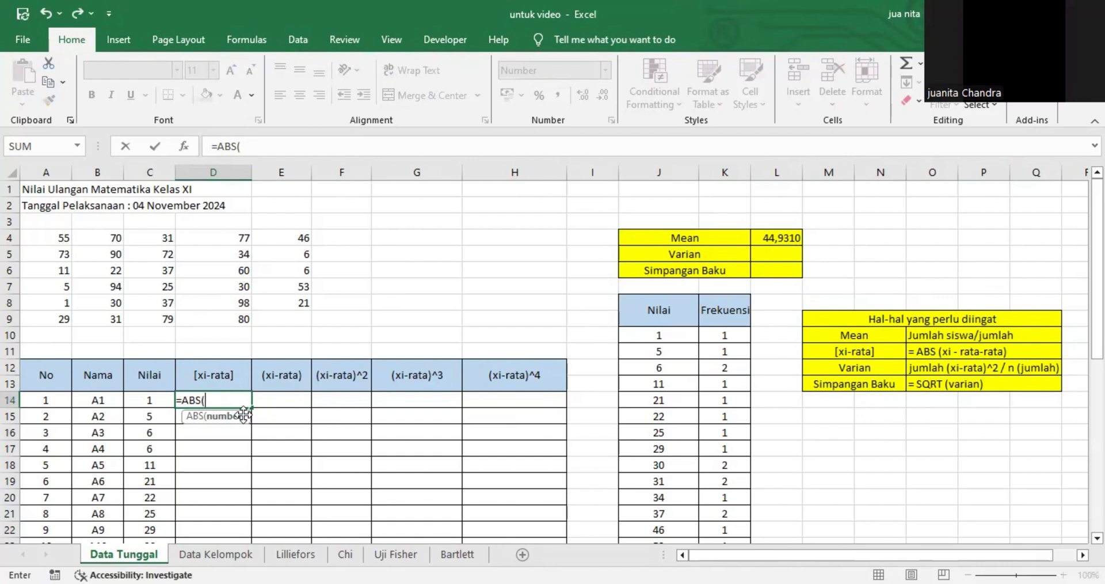
click(157, 400)
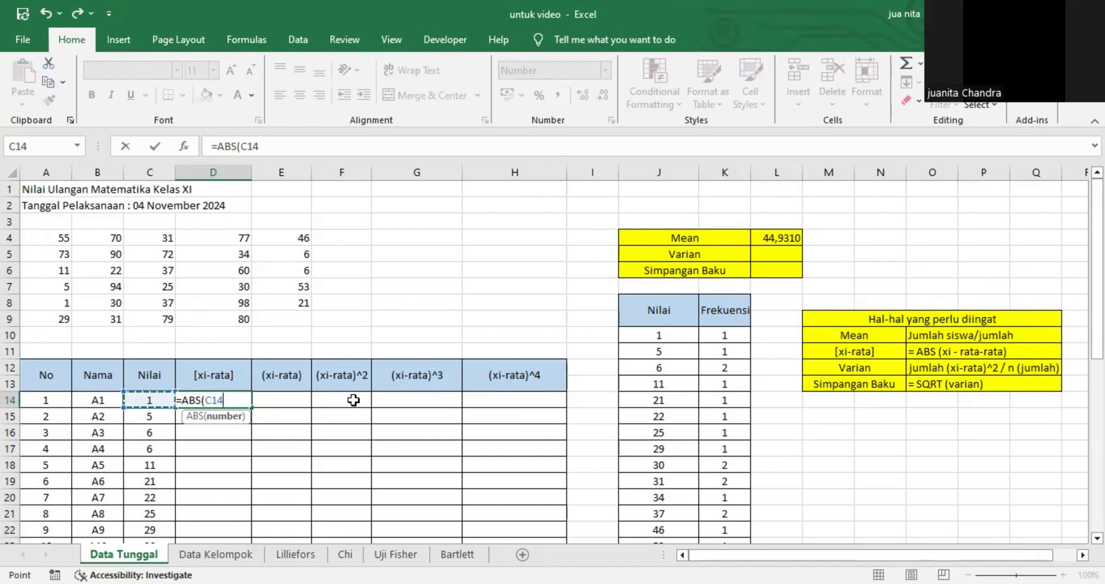
text(-)
click(785, 237)
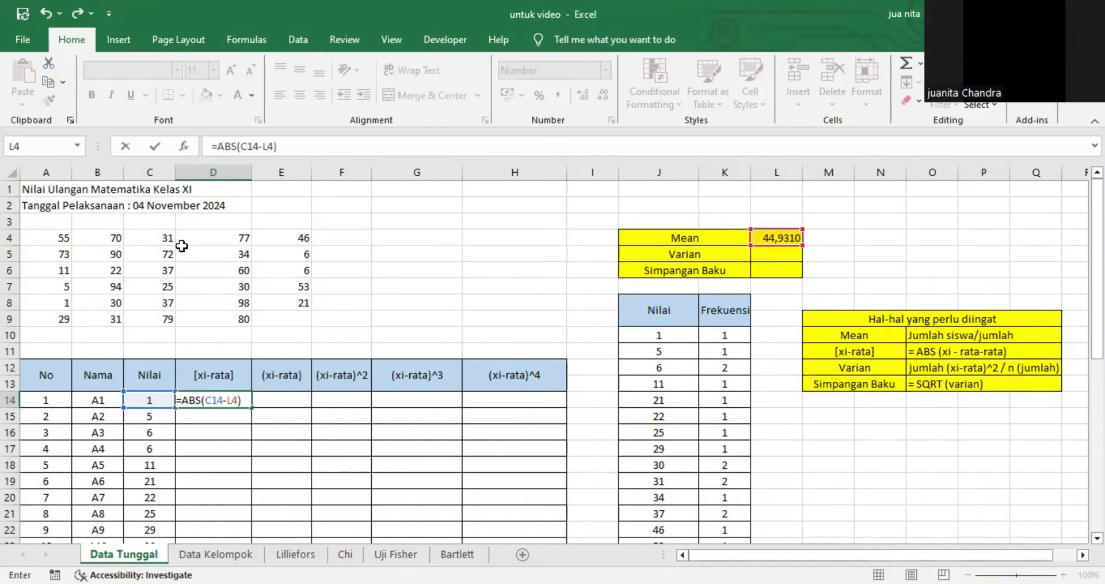
key(Return)
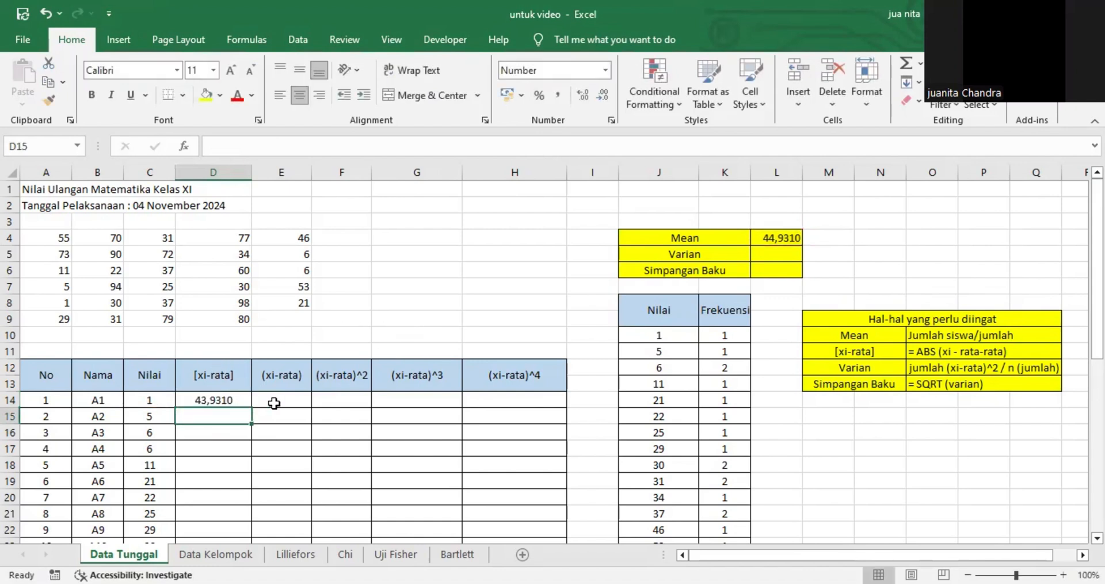
Enter =C14-$L$4 in E14 to compute the signed deviation, with the mean cell as an absolute reference.
click(302, 394)
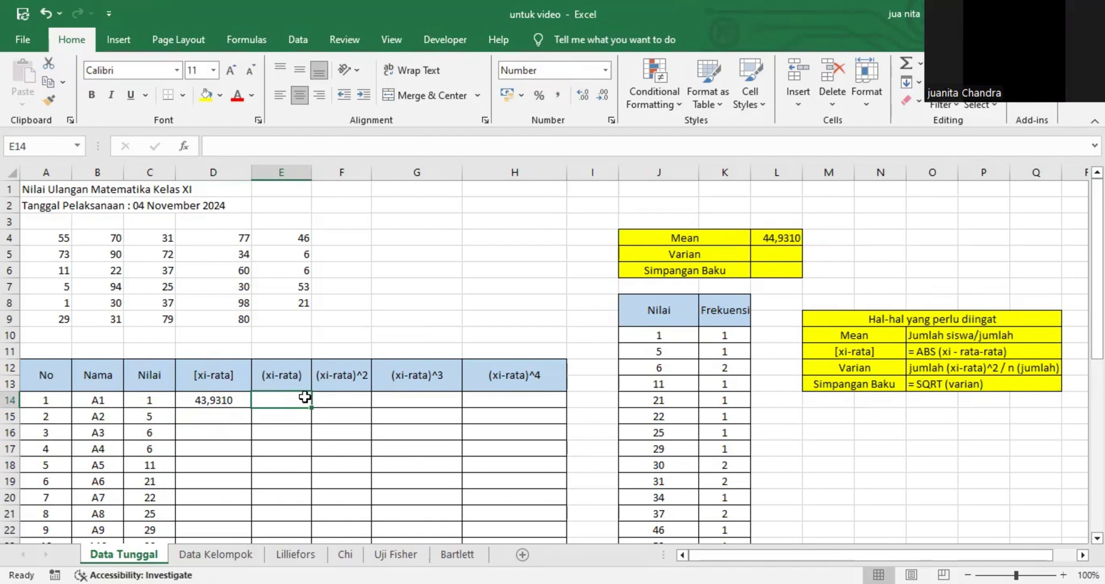
text(=)
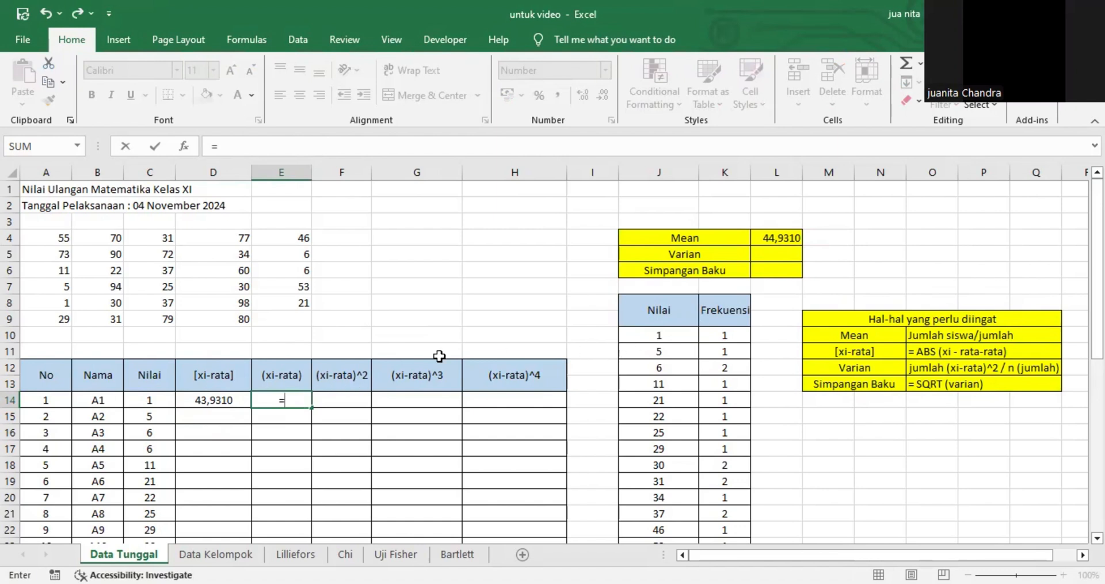
click(145, 400)
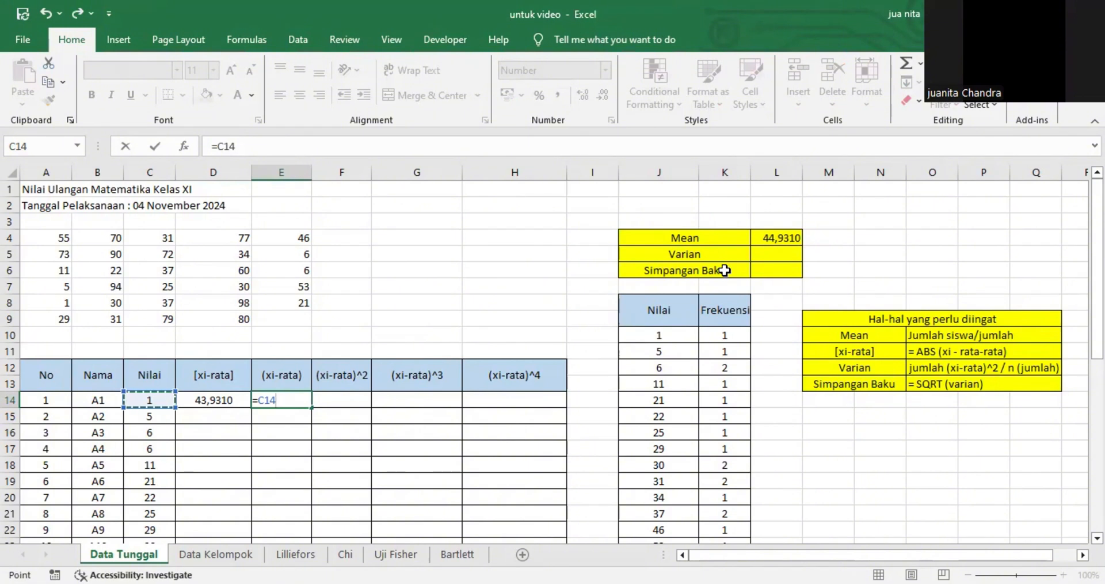
text(-)
click(780, 237)
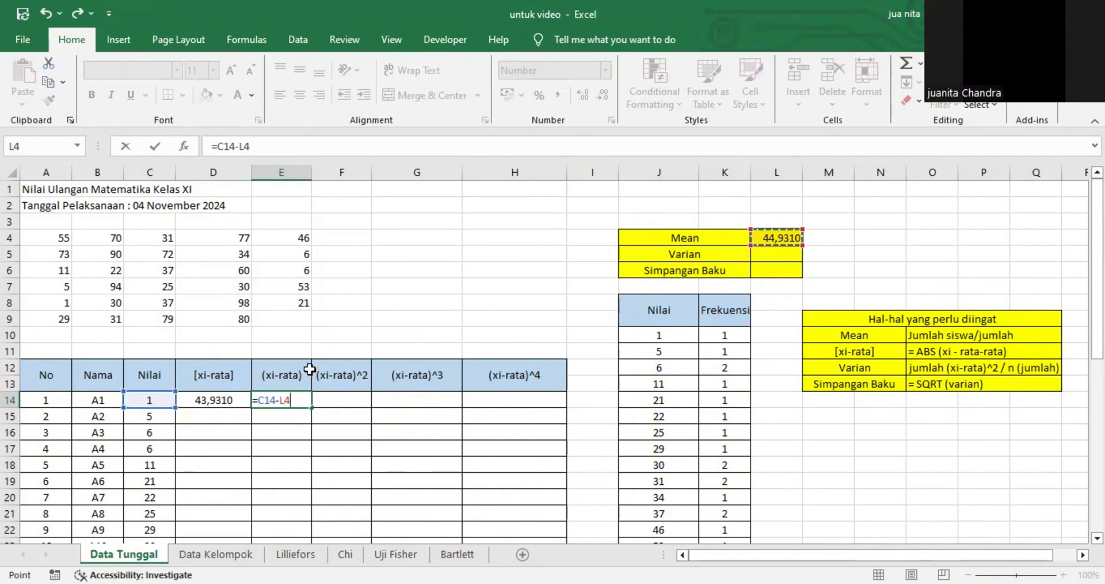
click(249, 146)
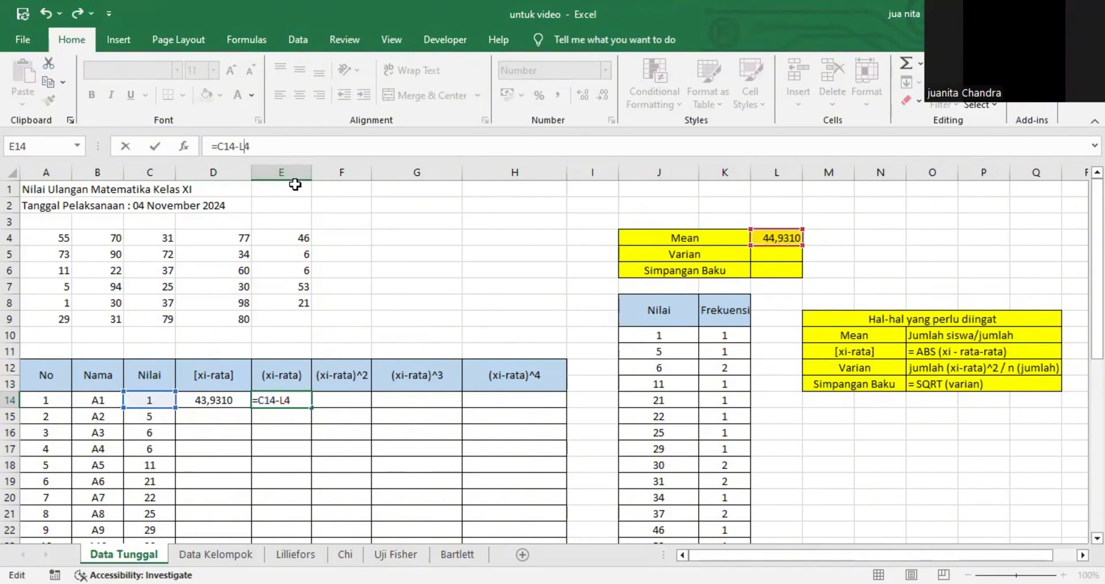
text($)
click(239, 147)
text($)
key(Return)
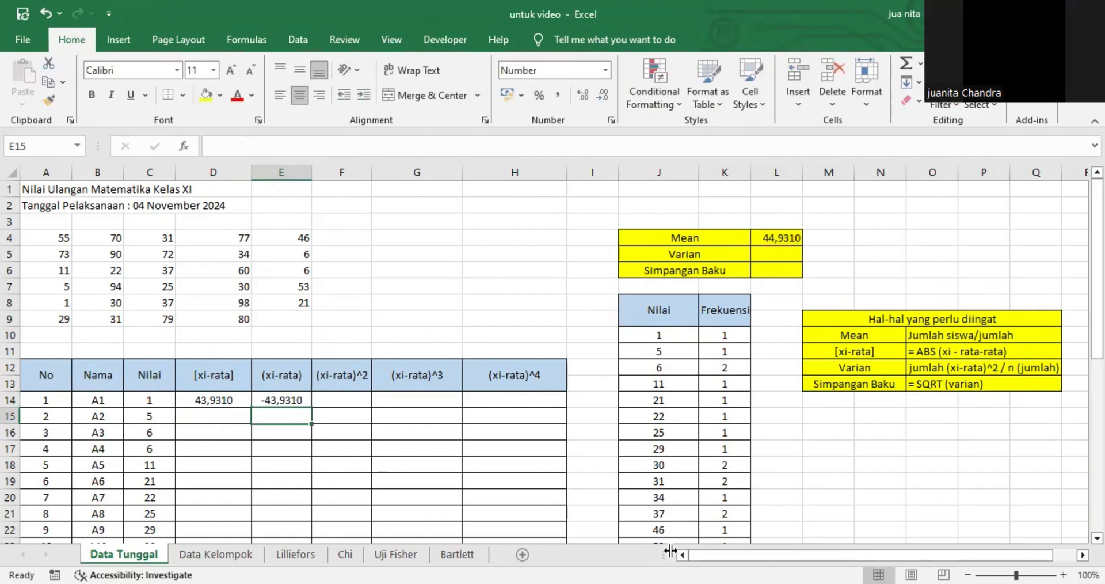
Enter =E14^2 in F14 to compute the squared deviation for student A1.
click(356, 398)
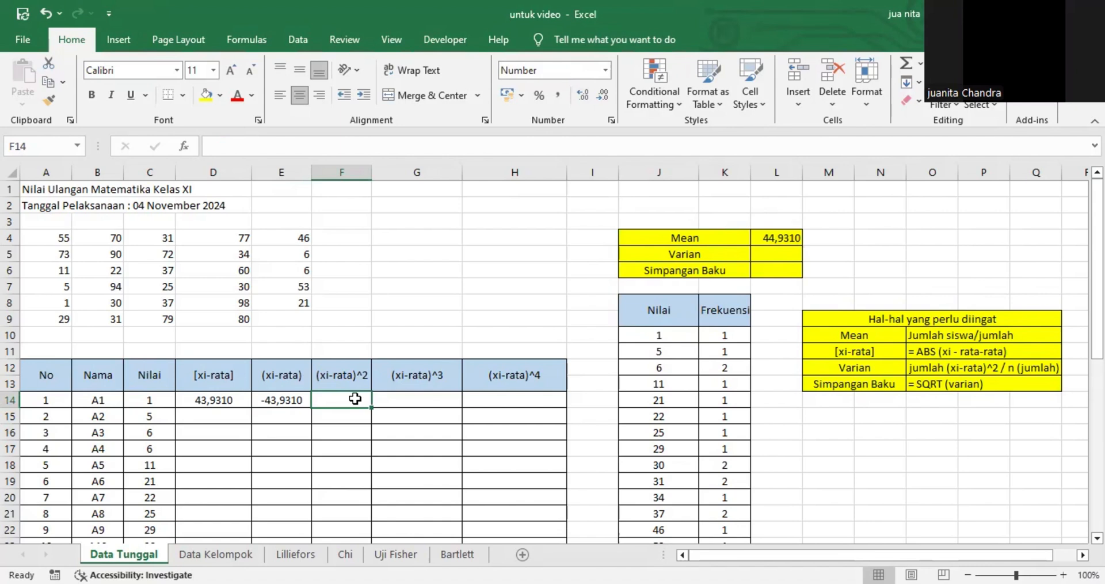
text(=)
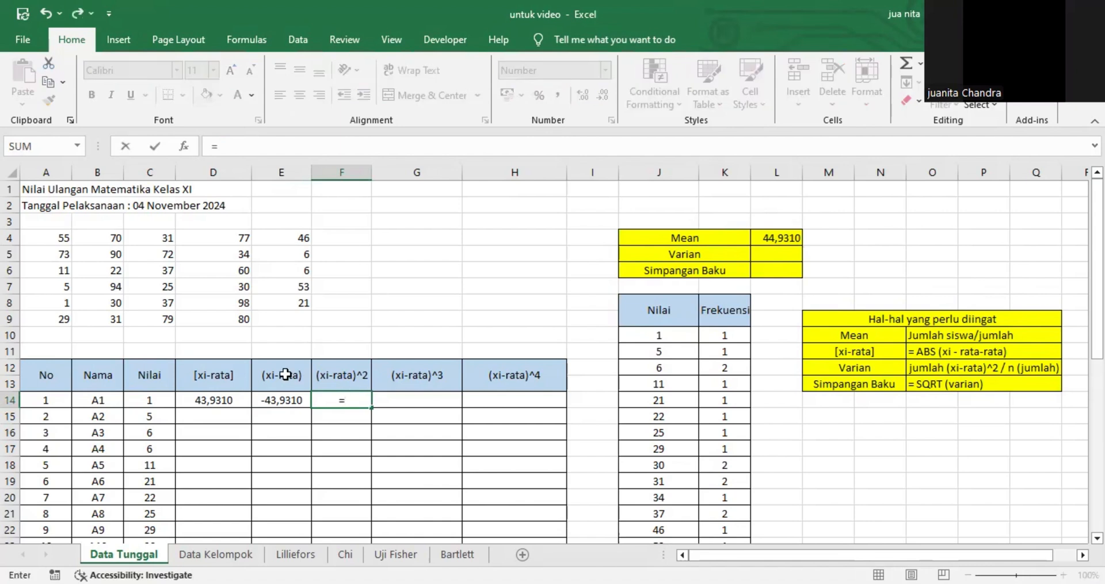
click(286, 399)
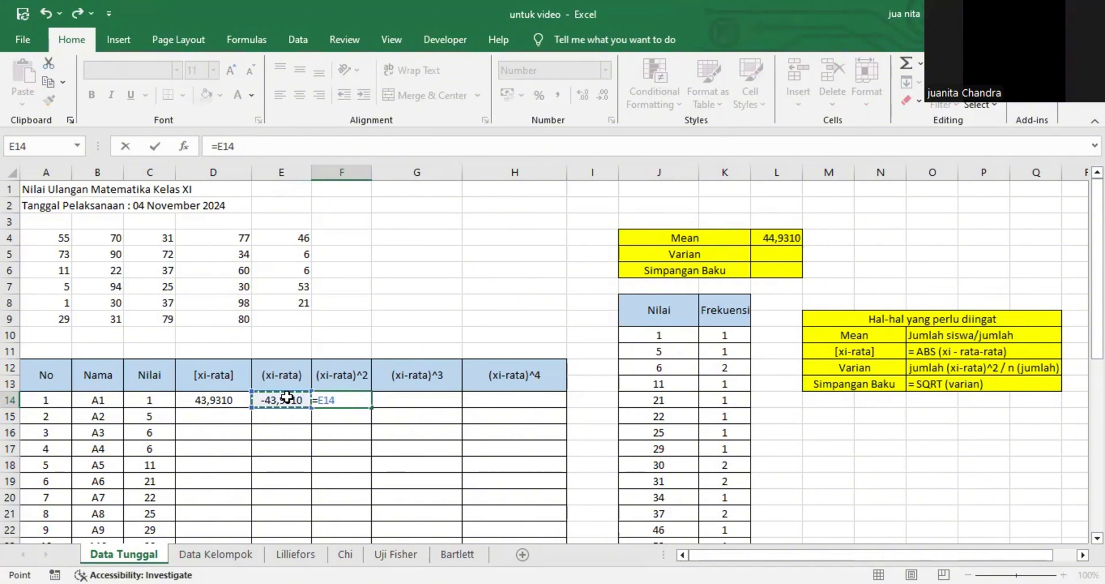
text(^^)
key(Return)
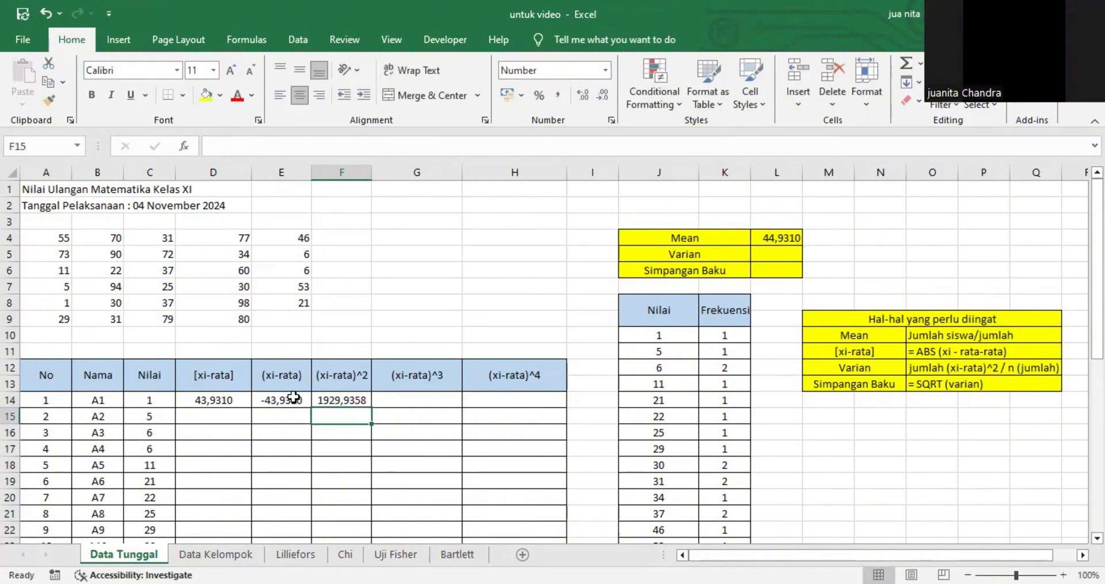
Enter =E14^3 in G14 to compute the cubed deviation for student A1.
click(412, 397)
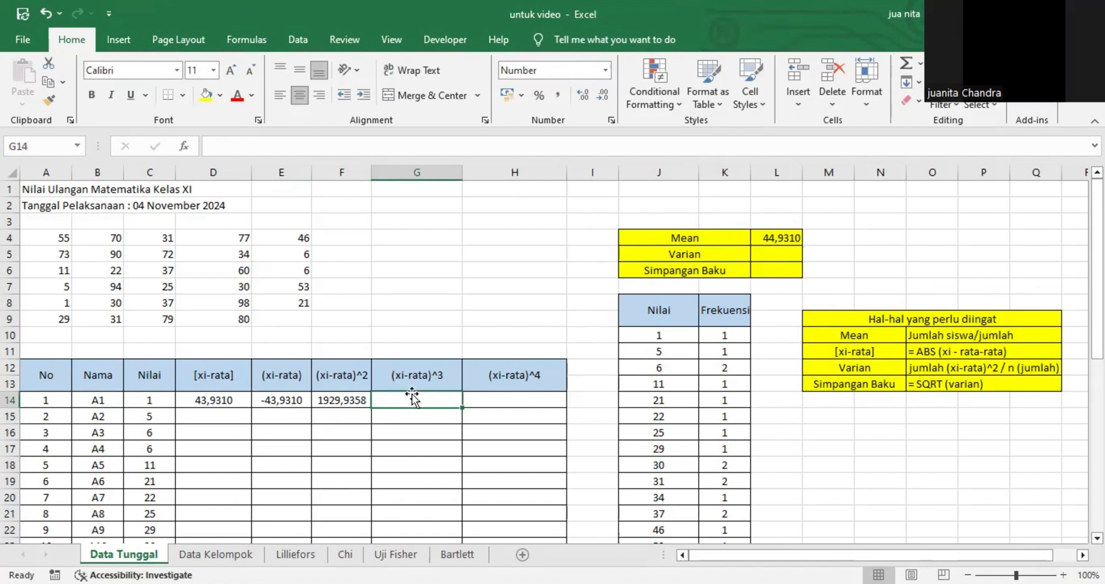
text(=)
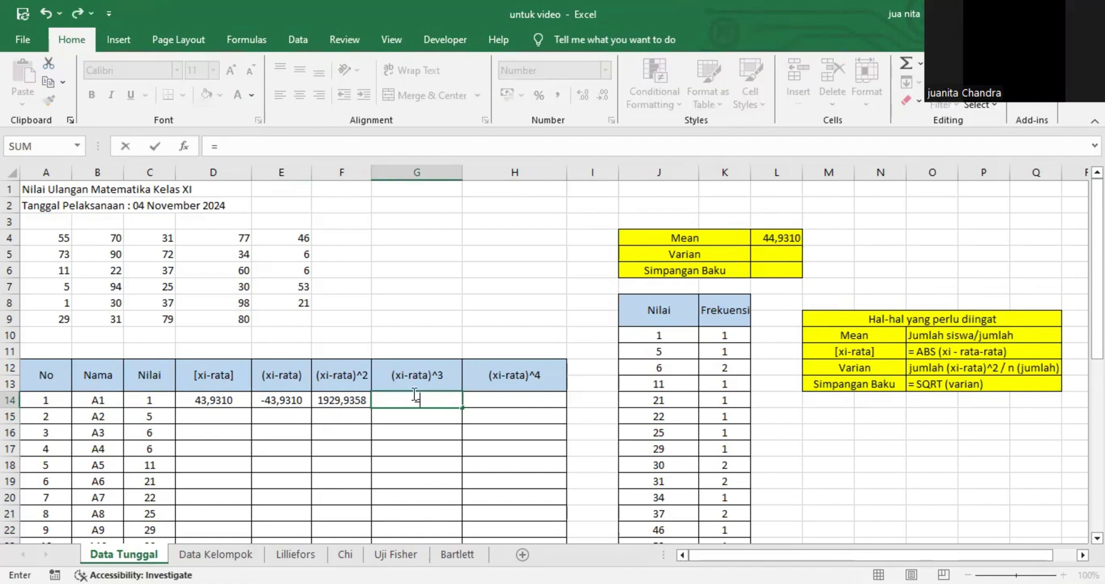
click(288, 403)
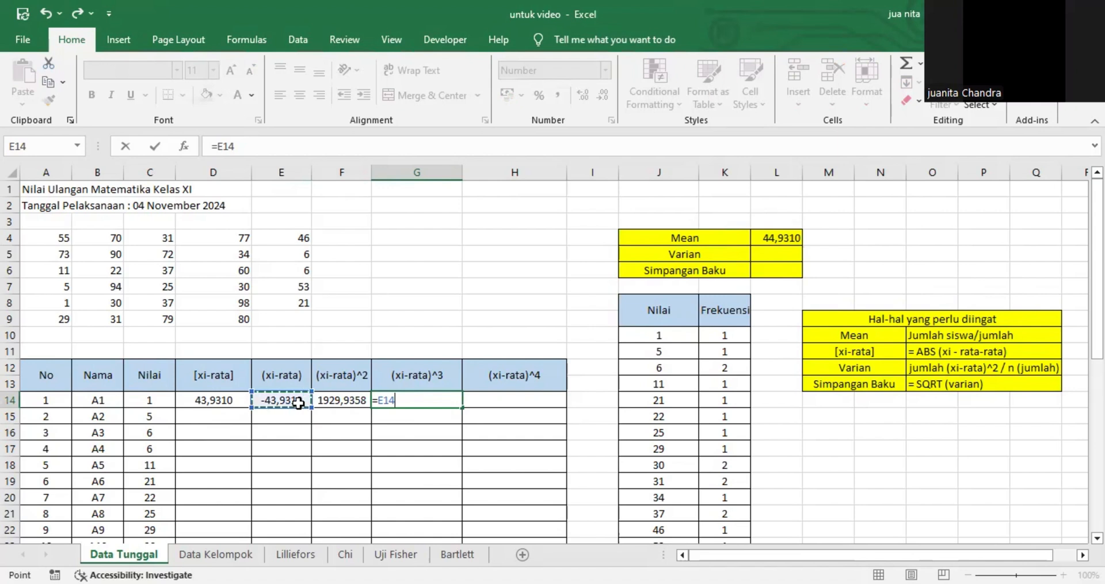
text(^^)
key(Return)
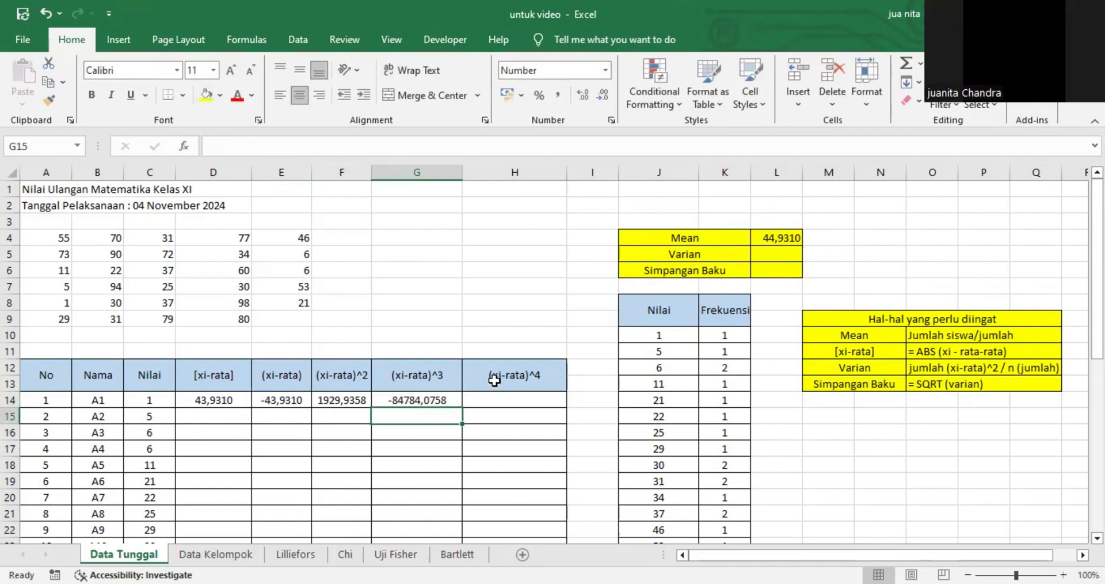
Enter =E14^4 in H14 to compute the fourth power of the deviation for student A1.
click(516, 396)
text(=)
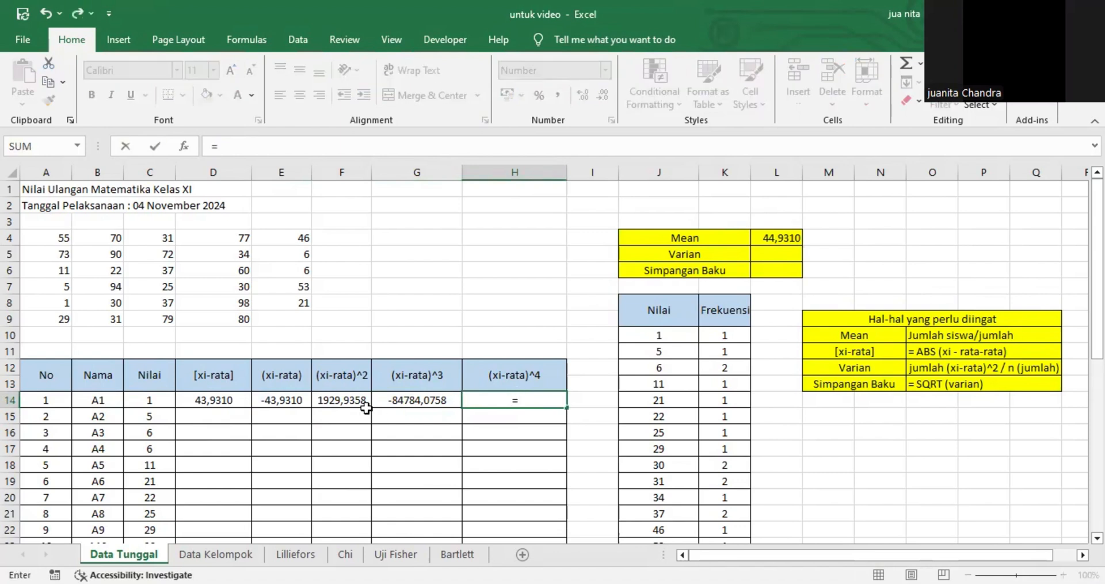
click(276, 399)
text(^^)
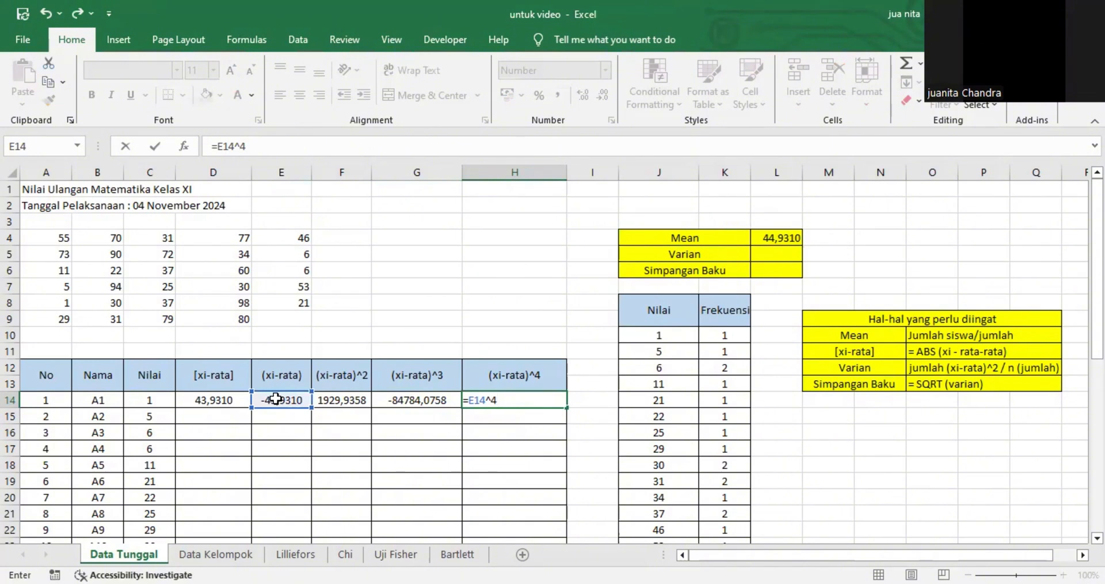
key(Return)
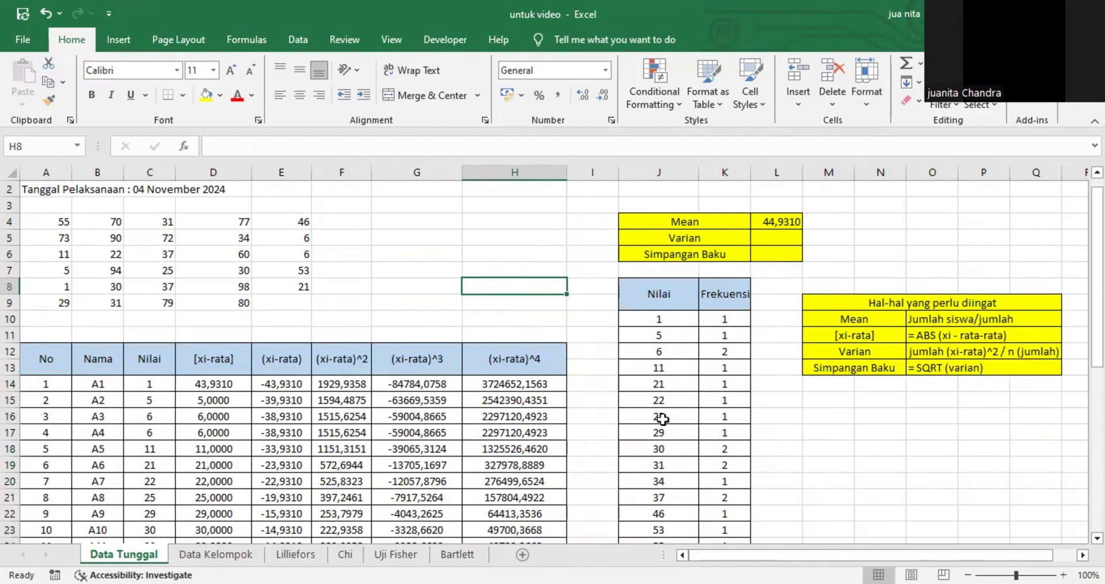
Enter =F43/29 in L5 to compute the variance from the sum of squared deviations.
click(783, 238)
text(=)
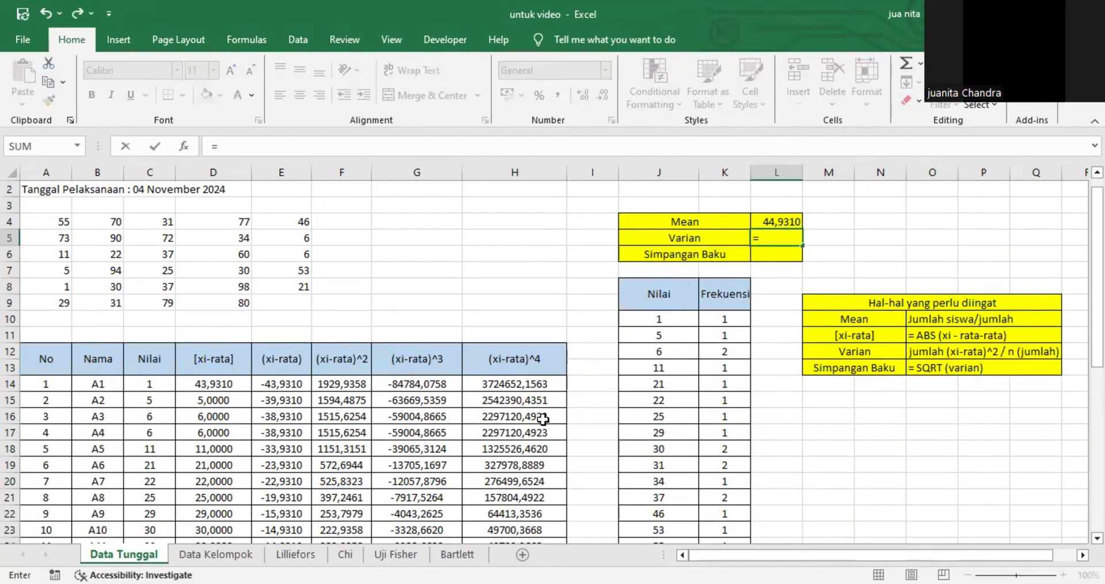
scroll(346, 369, down, 10)
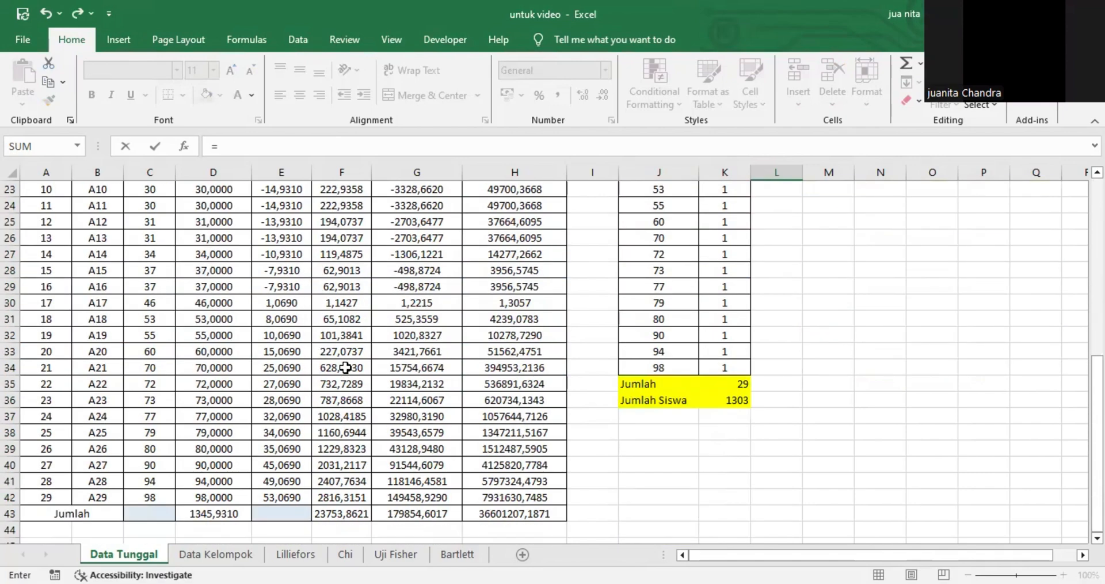
click(334, 372)
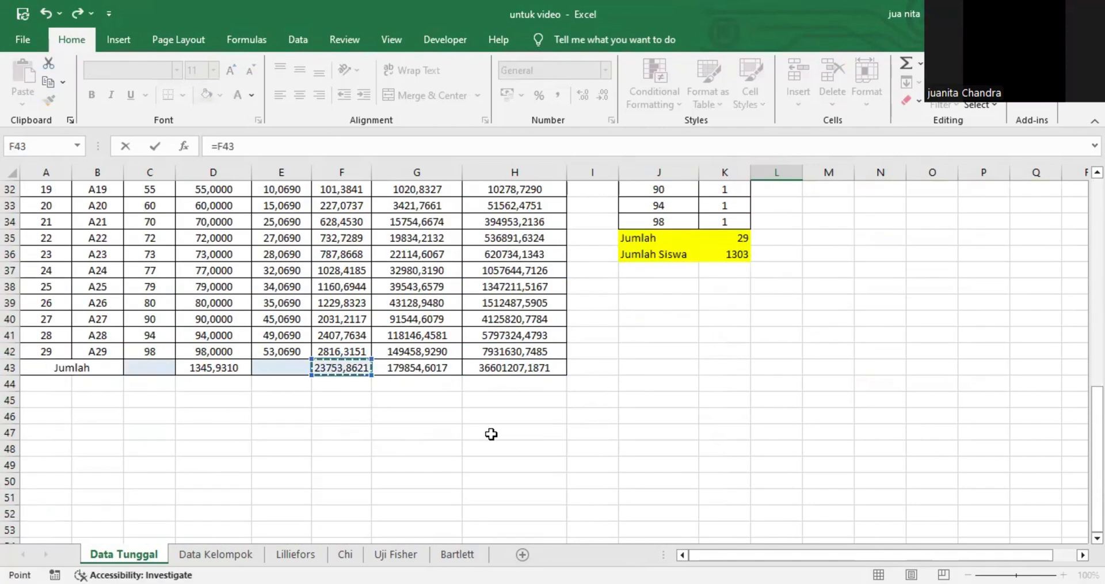
scroll(495, 434, up, 10)
text(/)
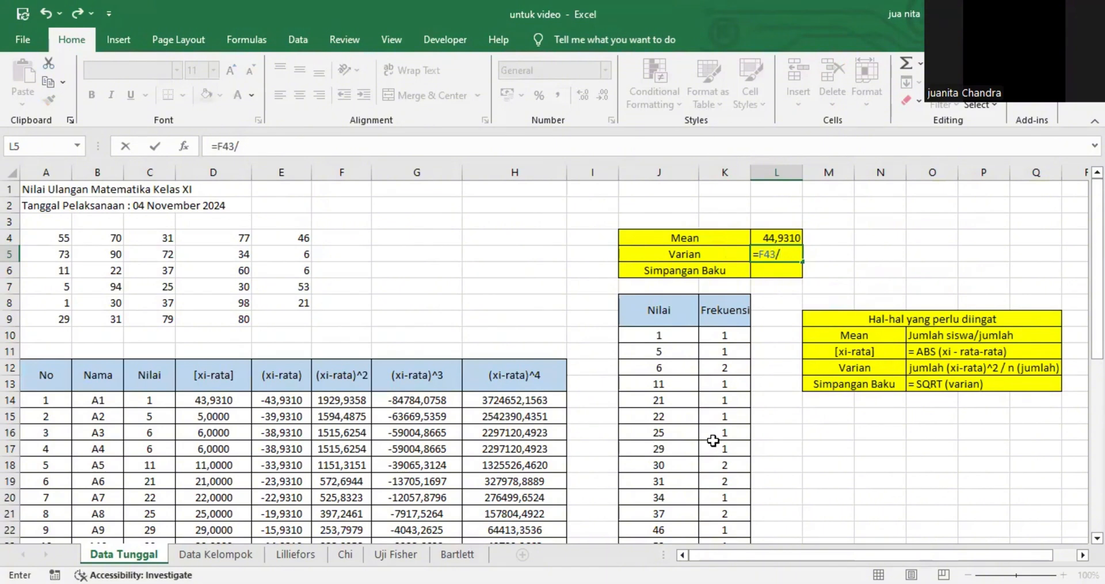
text(29)
key(Return)
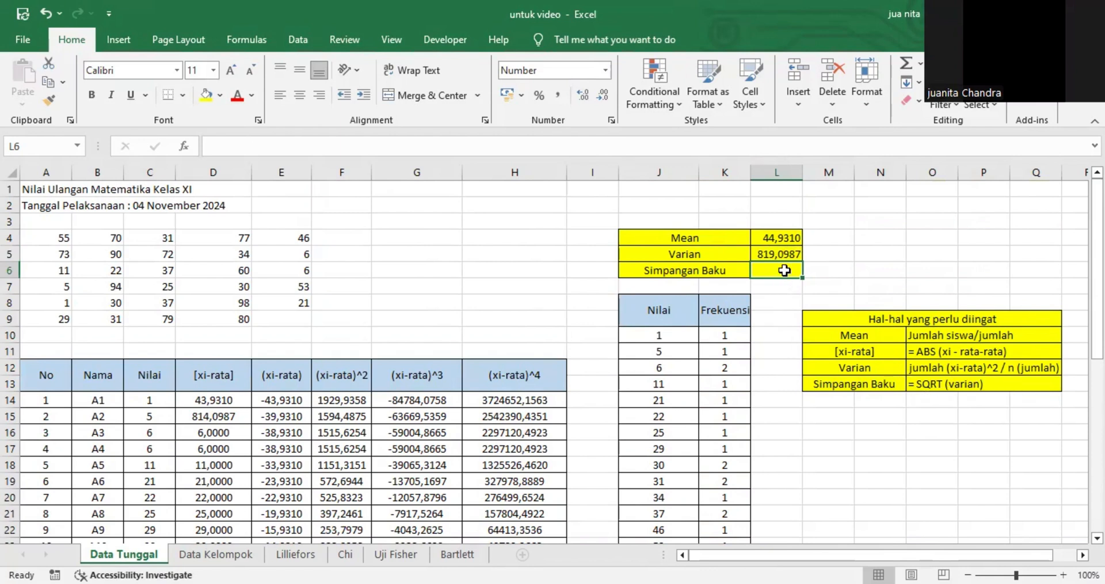
Enter =SQRT(L5) in L6 to compute the standard deviation (Simpangan Baku).
text(=)
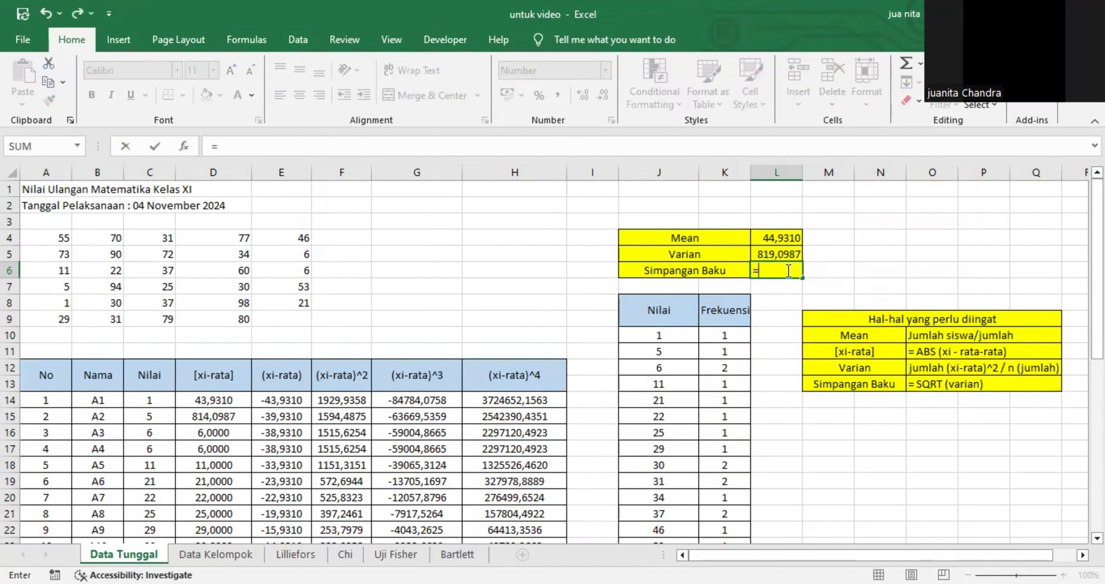
text(sqrt)
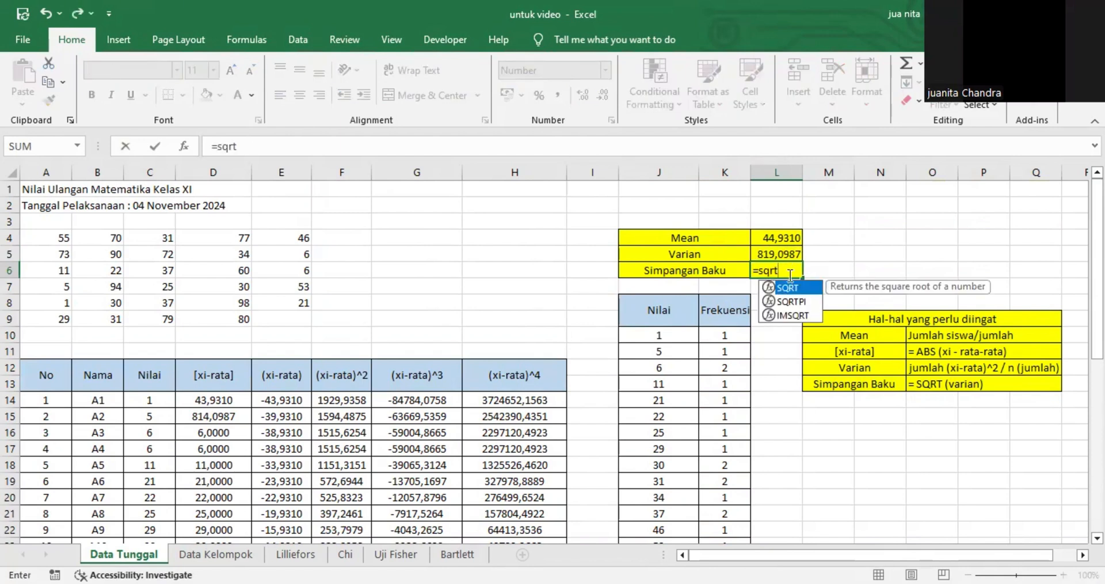
double_click(779, 286)
click(787, 253)
text())
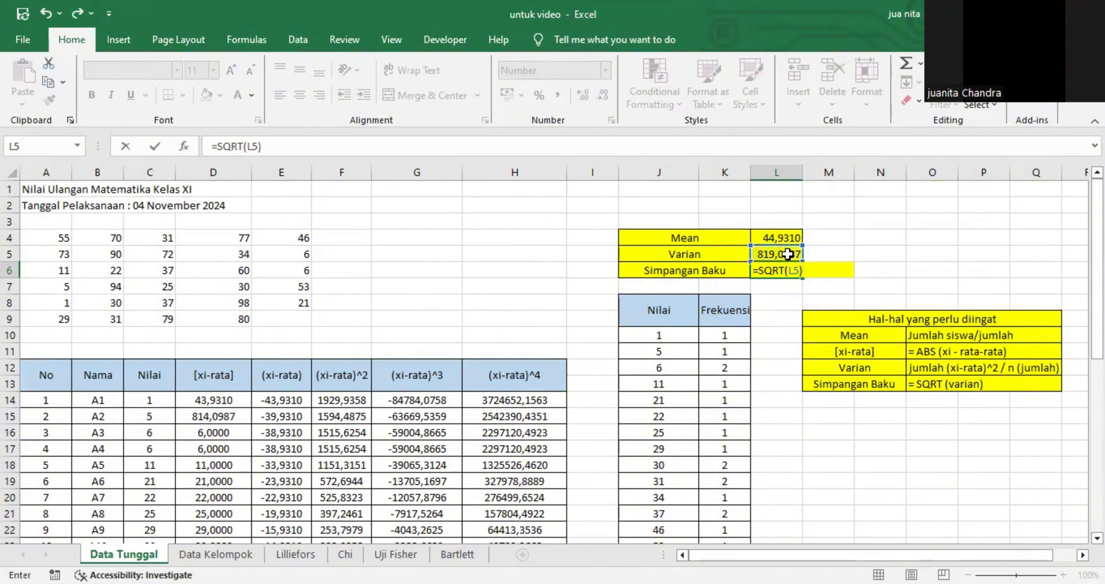
key(Return)
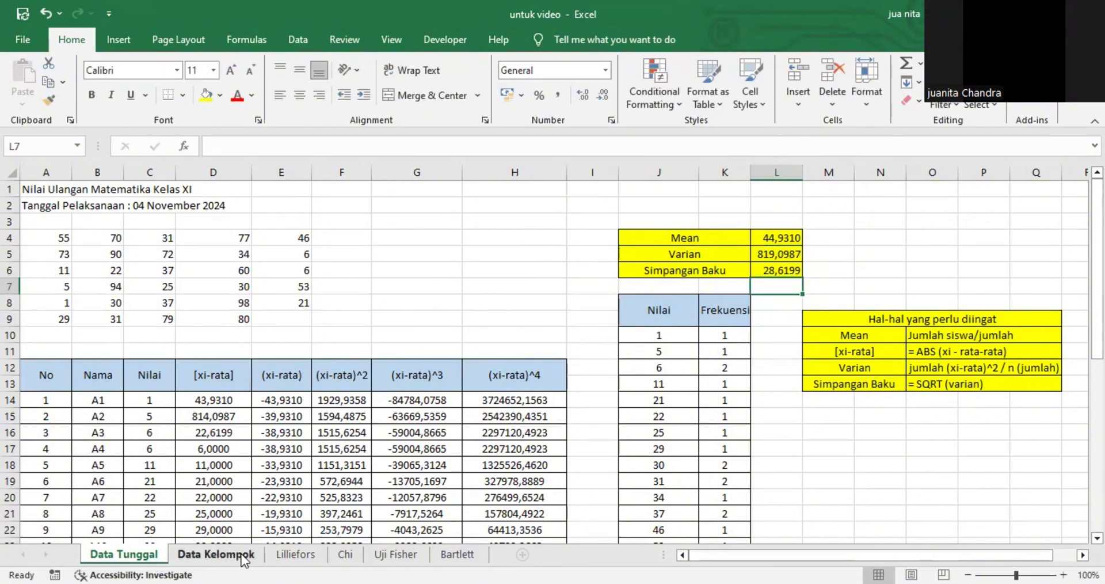
Open the Lilliefors sheet and review the items needed for the normality test and the reference formula for Z.
click(280, 555)
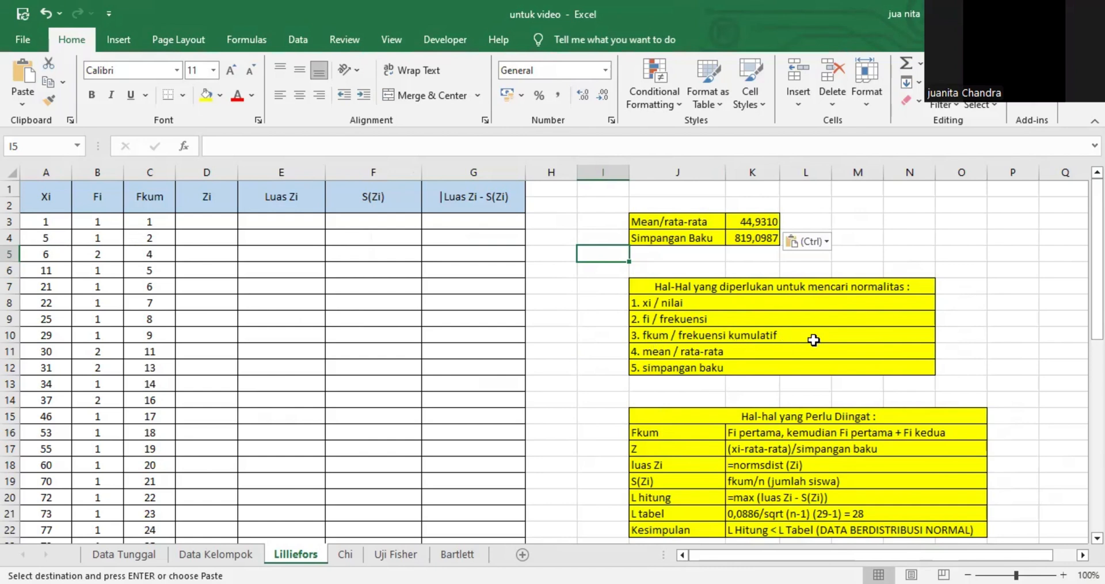
click(816, 339)
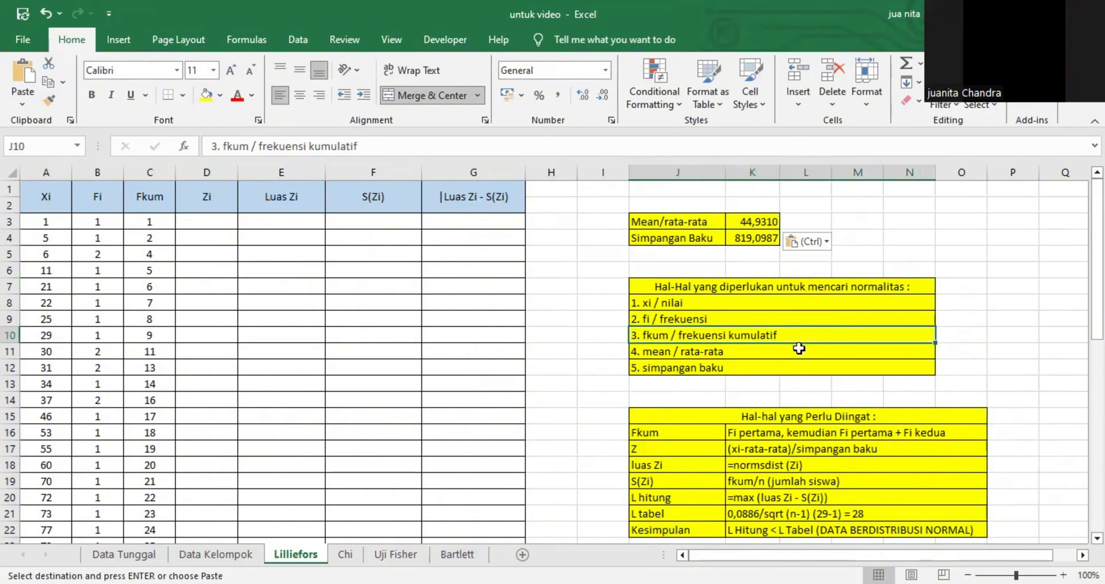
click(798, 351)
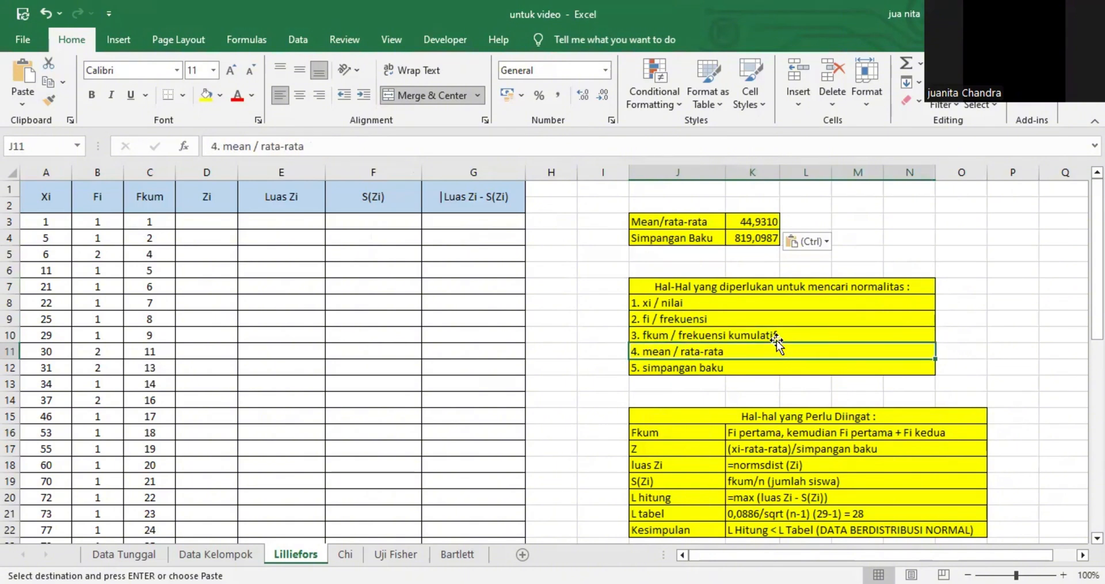
click(795, 368)
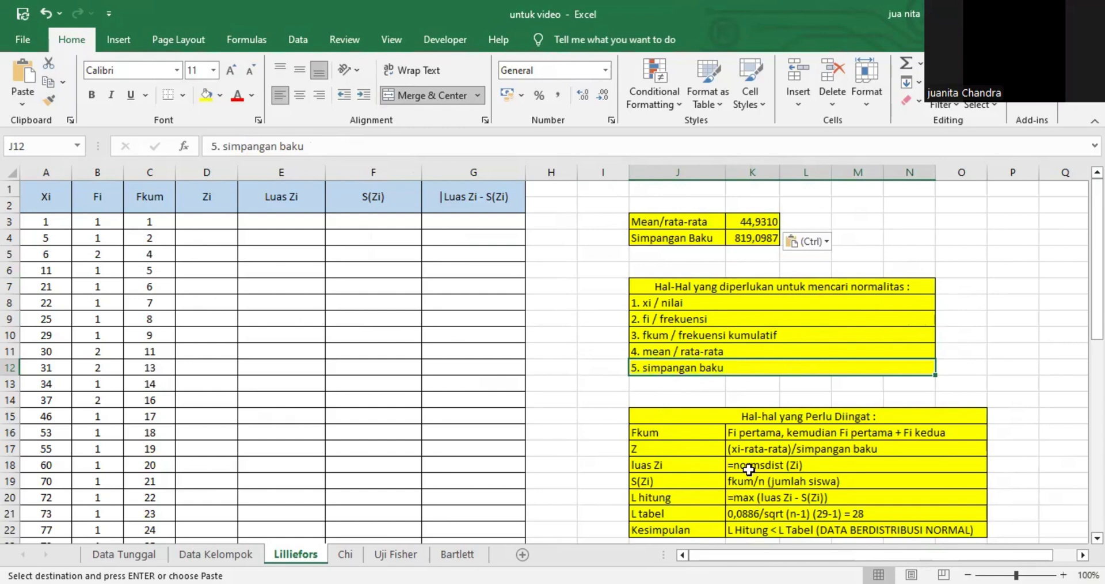
click(209, 225)
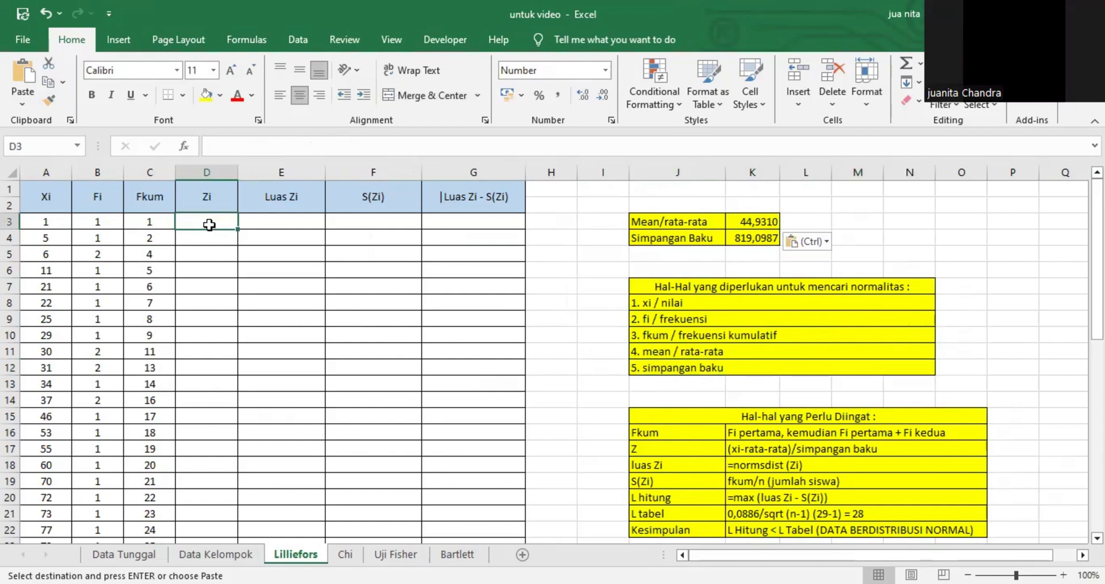
scroll(294, 339, down, 7)
scroll(294, 340, up, 7)
click(900, 454)
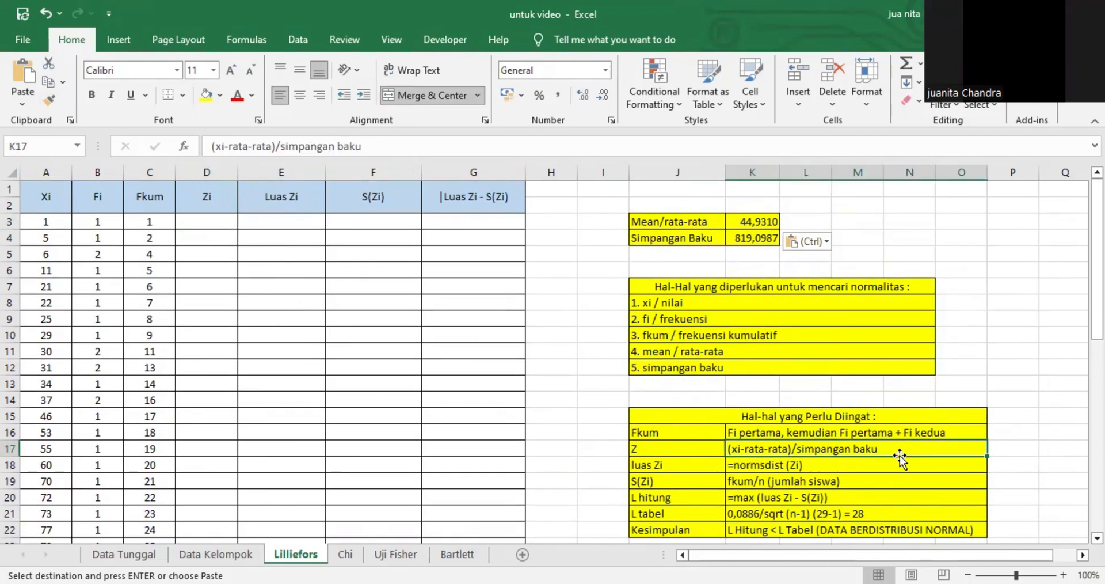
Enter =(A3-$K$3)/$K$4 in D3 to compute Zi, with the mean and Simpangan Baku cells as absolute references.
click(203, 223)
text(=)
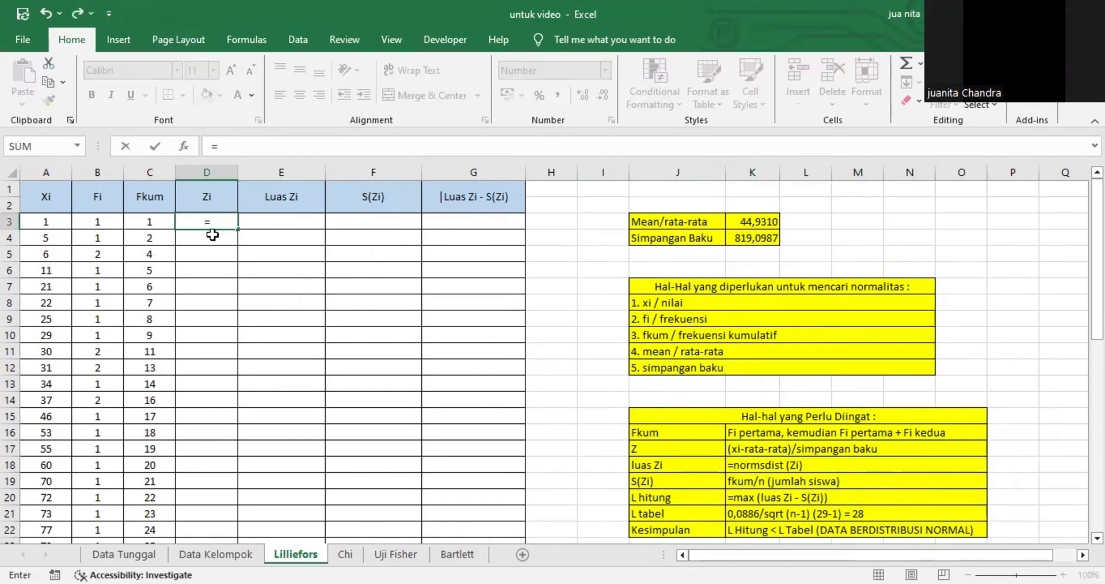
click(60, 222)
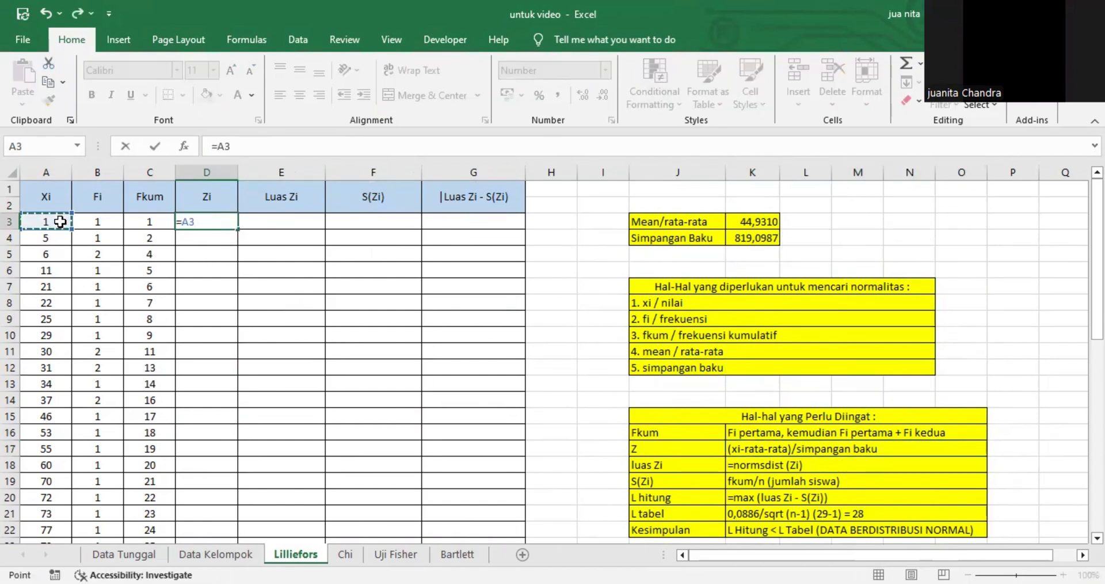
click(219, 148)
text((A3)
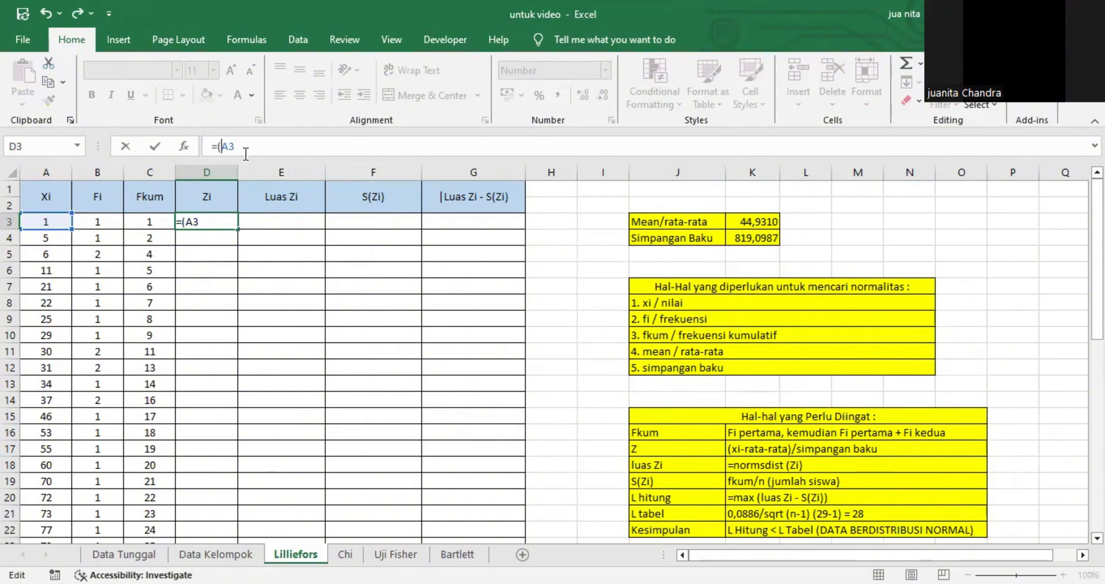
text(-)
click(739, 222)
click(246, 146)
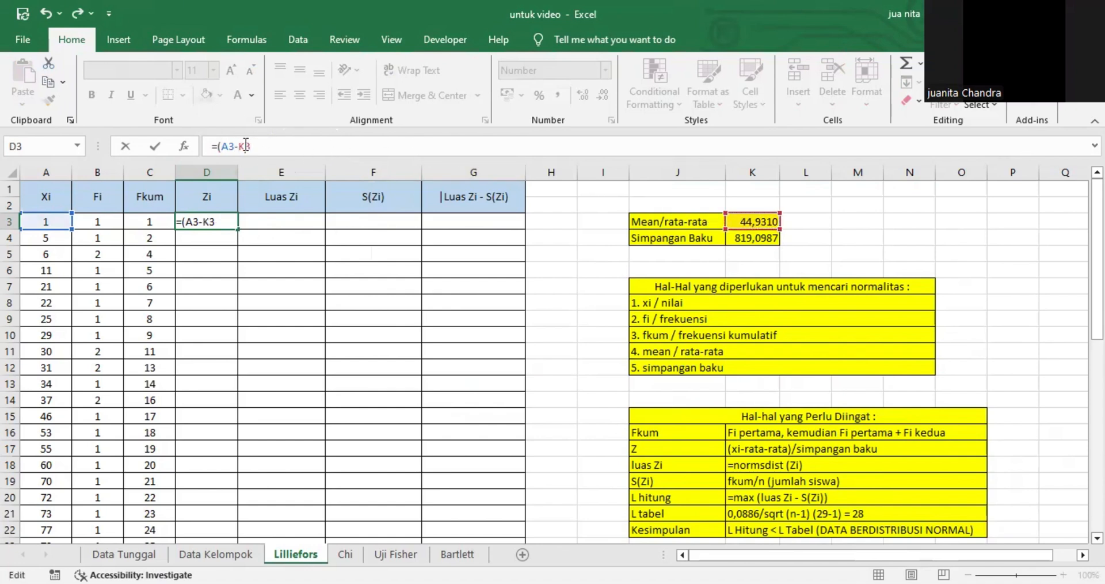
text($)
click(239, 145)
text($3)/)
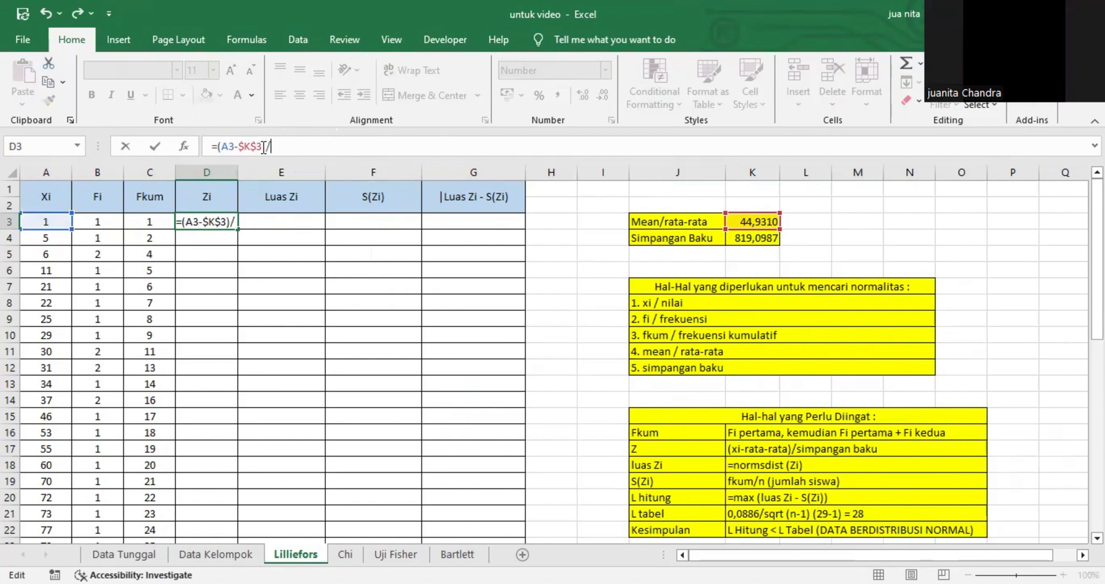
click(745, 238)
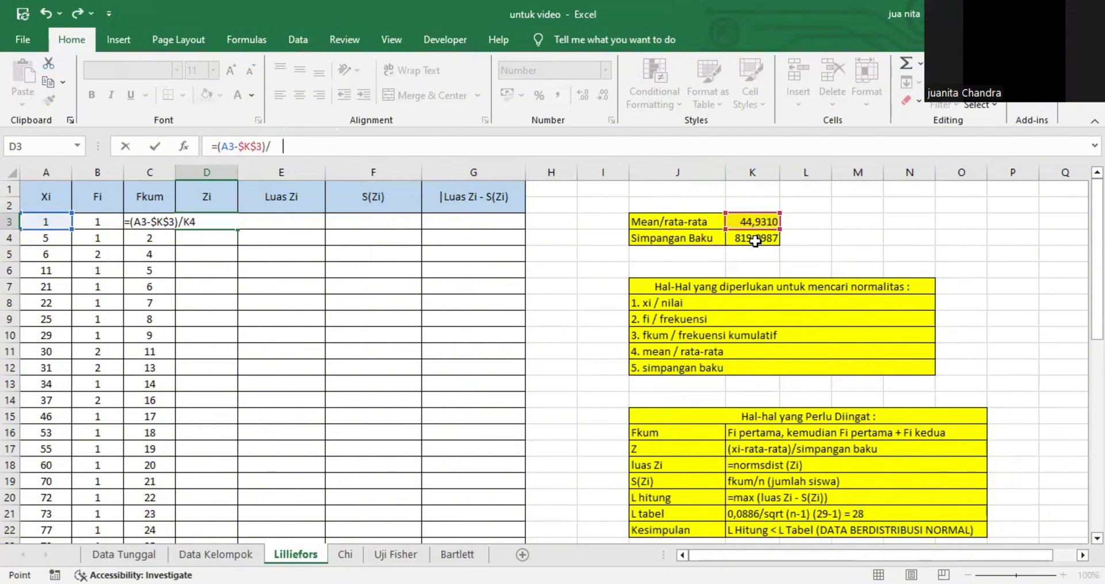
click(278, 145)
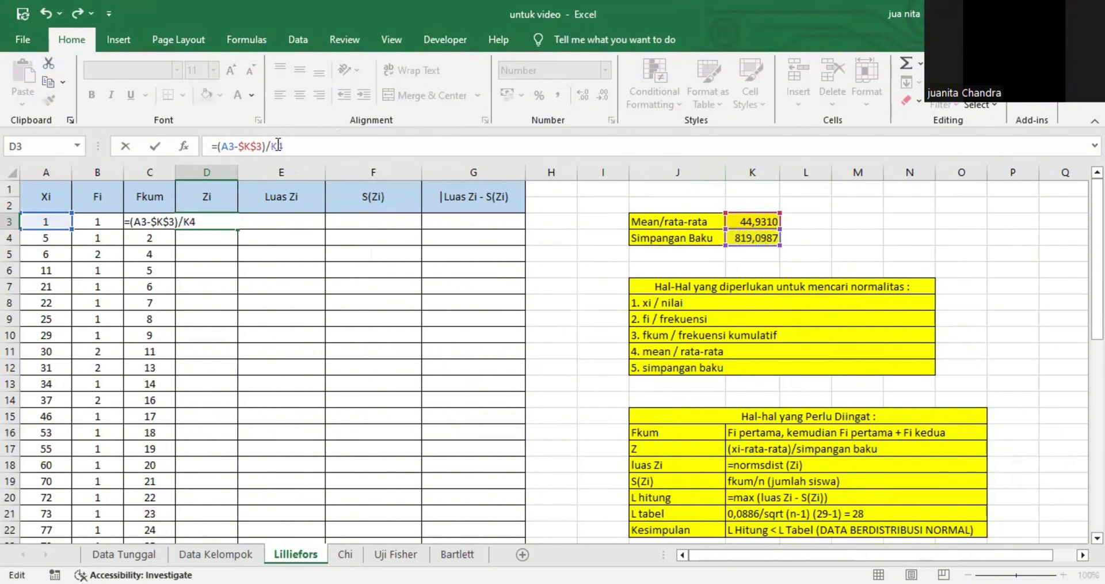
text($K$)
key(Return)
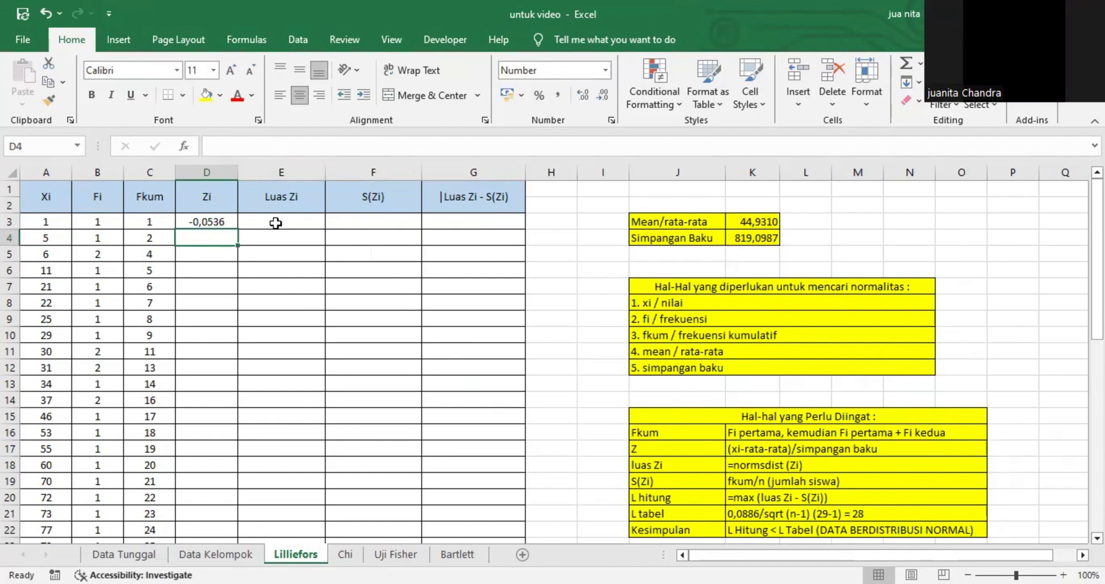
Enter =NORMSDIST(D3) in E3 to compute Luas Zi for the first score.
click(297, 222)
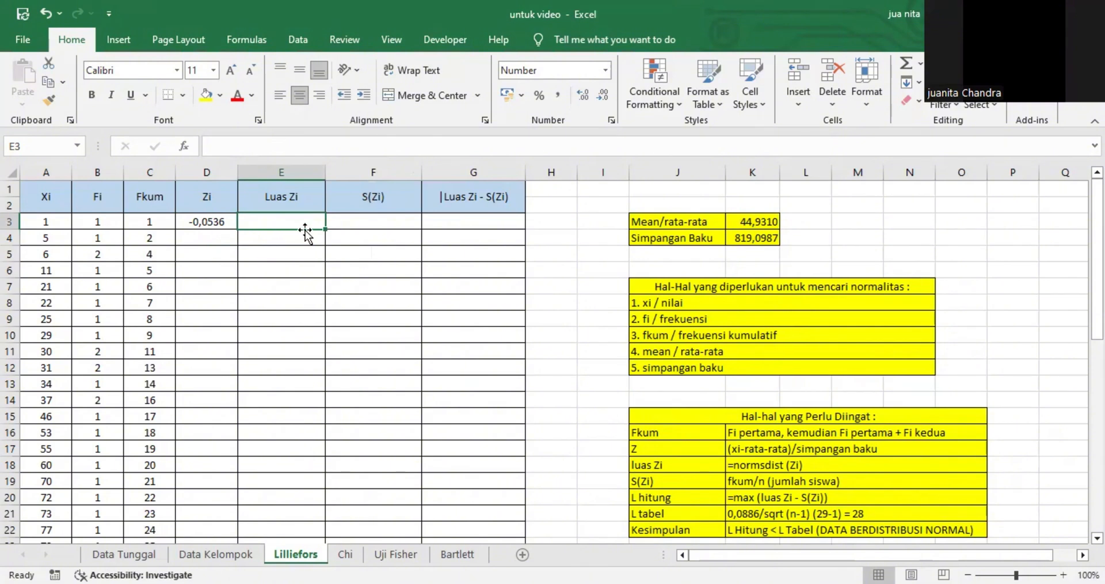
text(=)
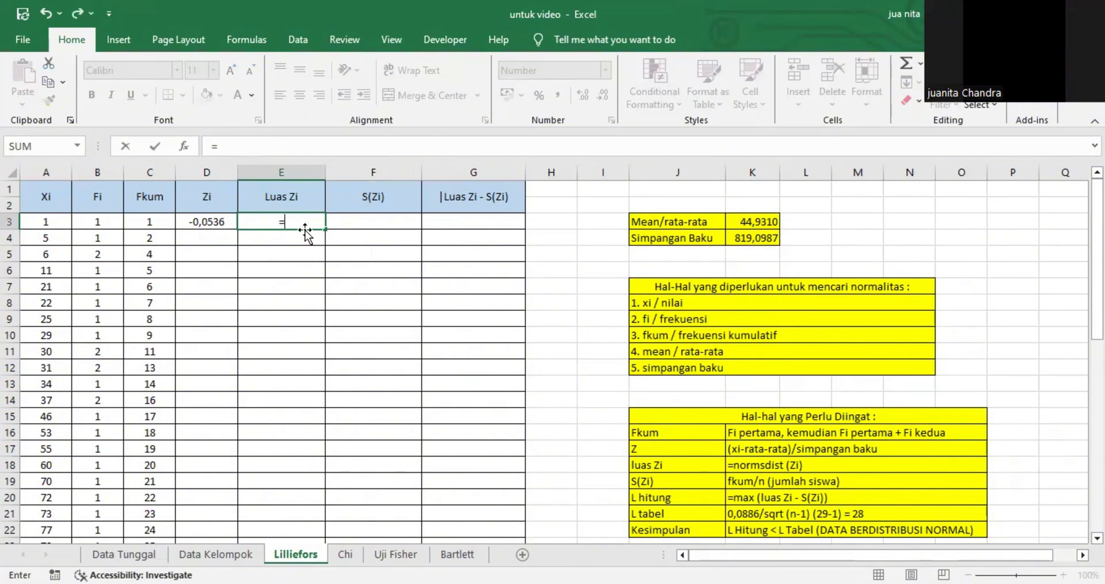
text(nor)
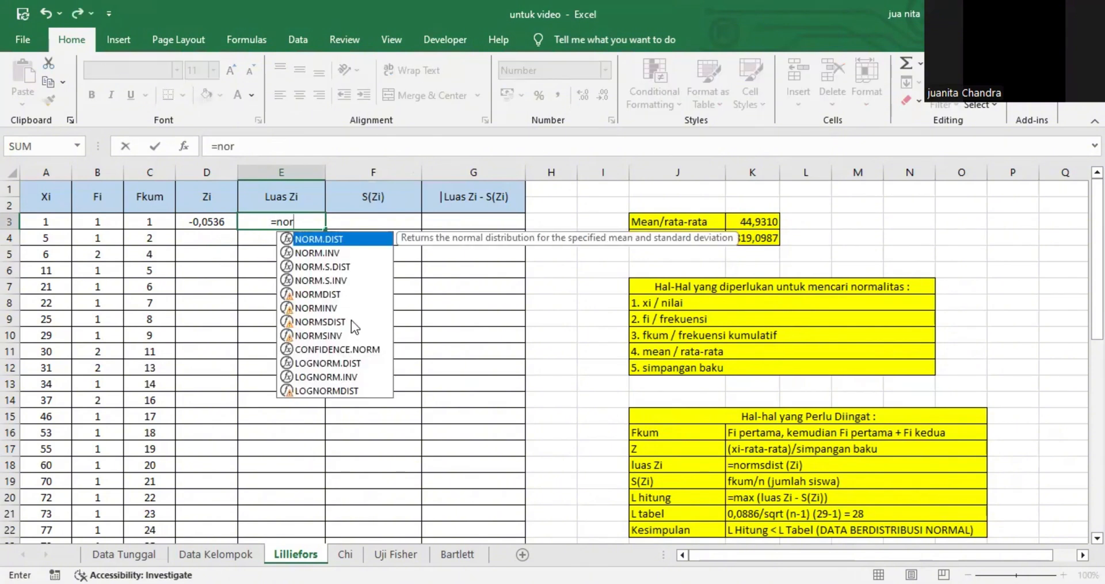
click(351, 321)
double_click(351, 321)
click(190, 230)
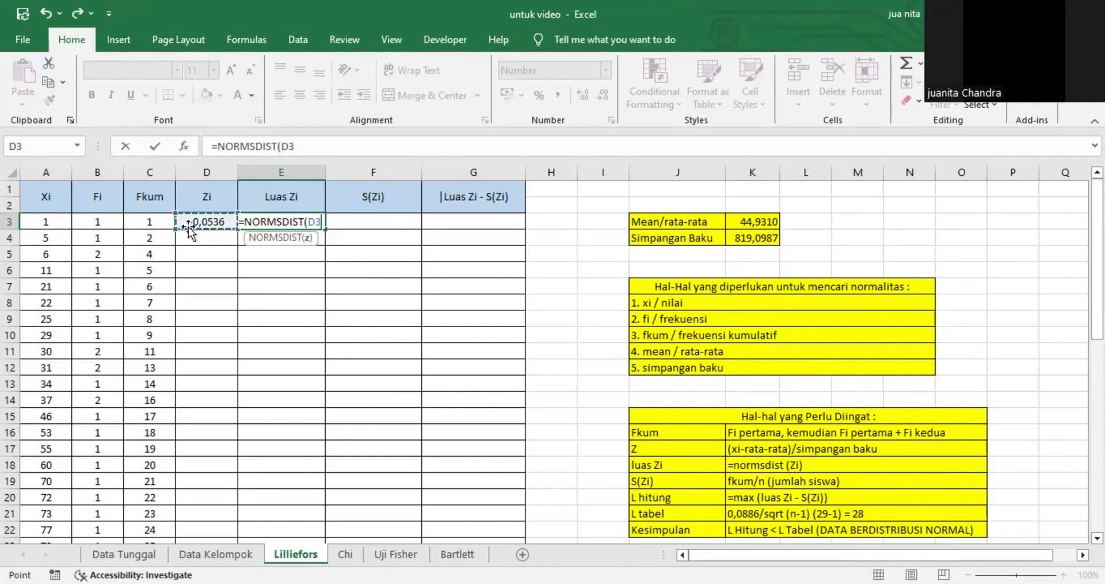
text())
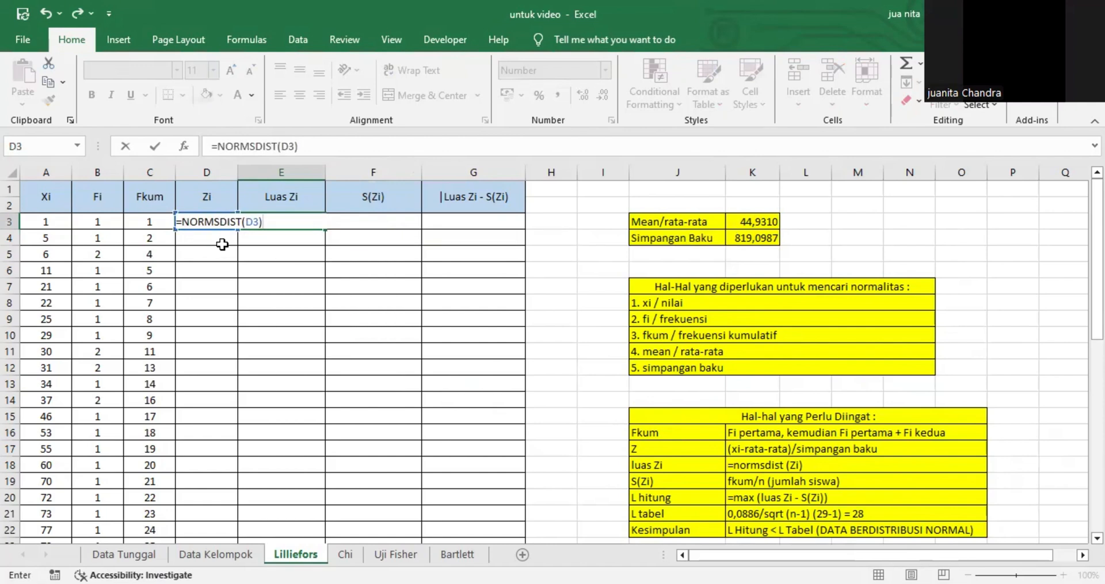
key(Return)
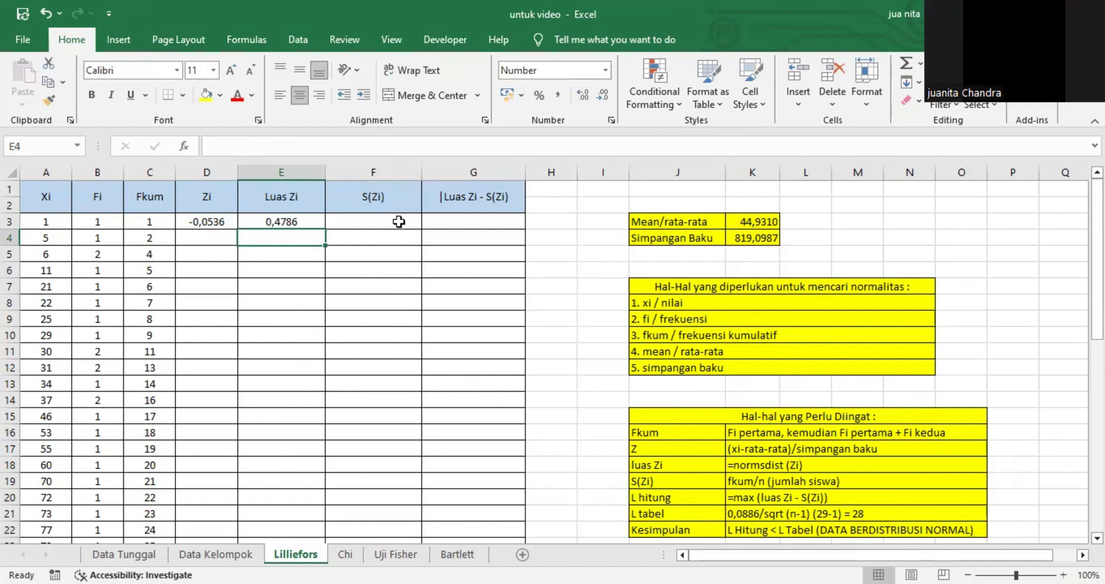
Check the reference formula for S(Zi) and enter =C3/29 in F3 for the first score.
click(864, 483)
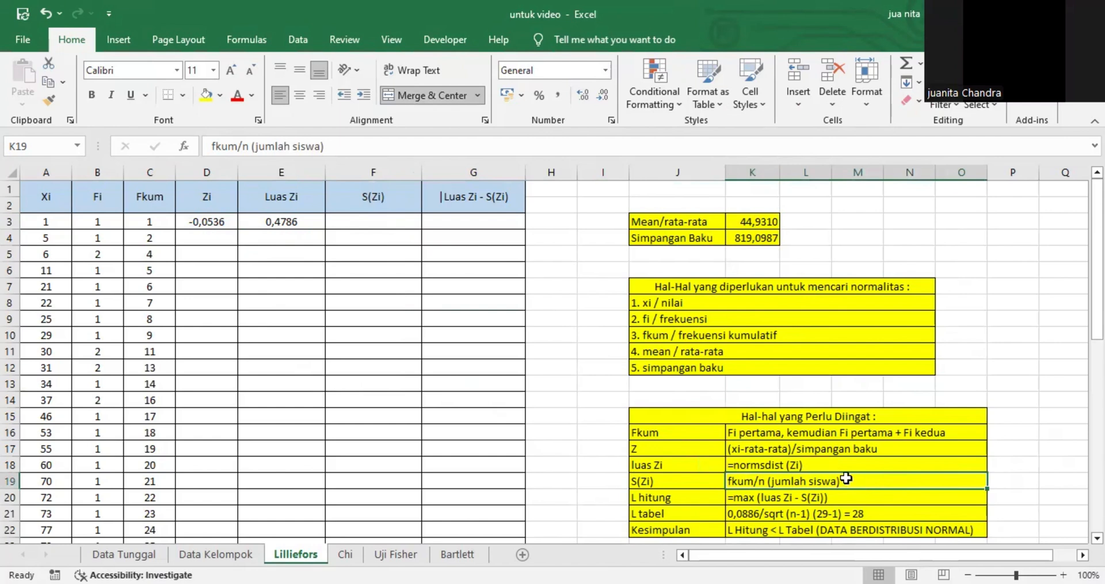
click(386, 224)
text(=C3/29)
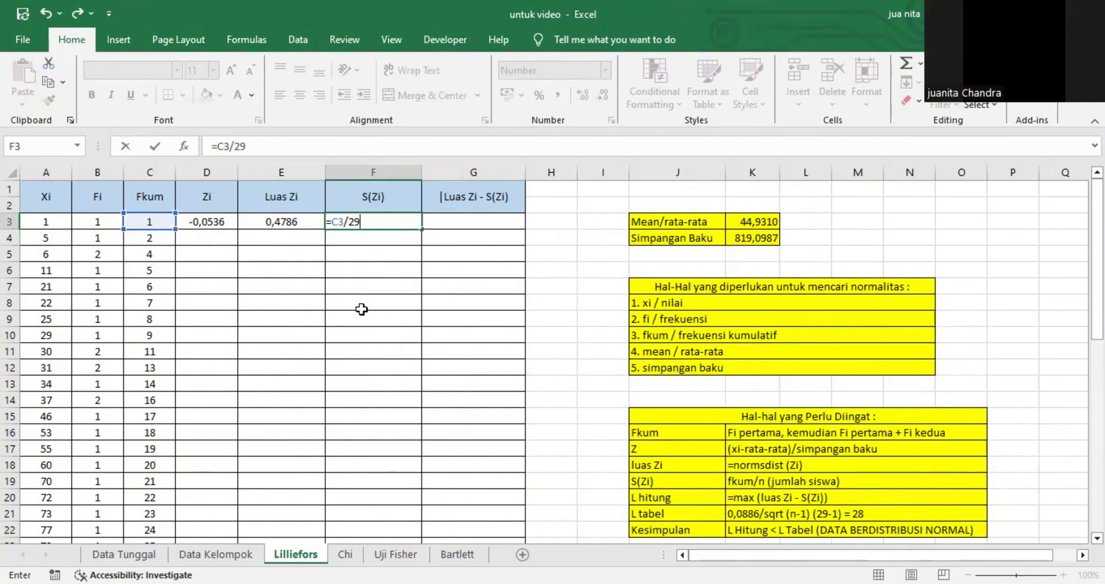
key(Return)
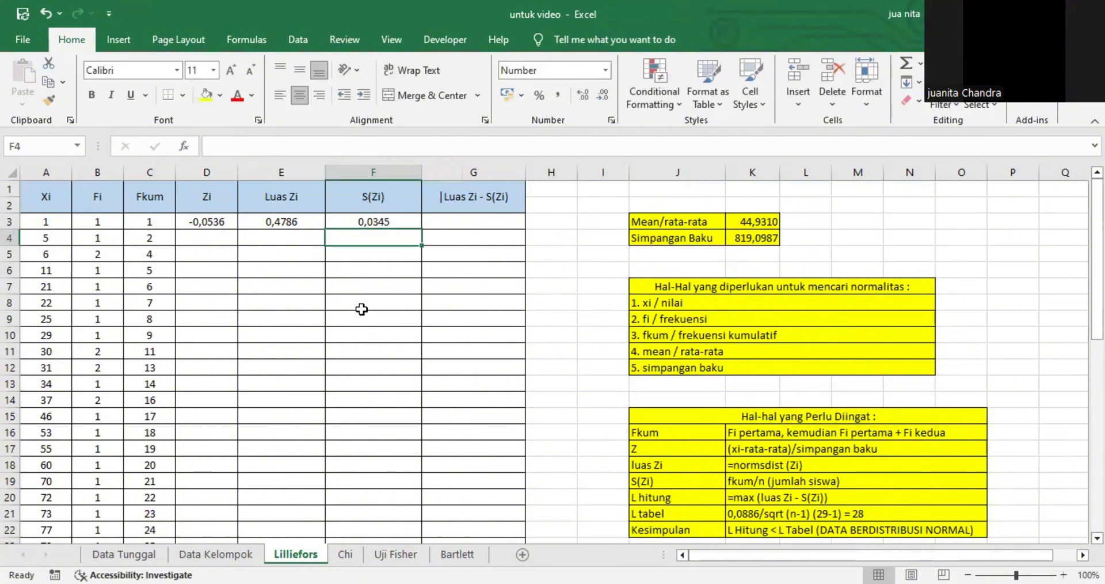
Enter =ABS(E3-F3) in G3 for |Luas Zi - S(Zi)| and fill the D3:G3 formulas down to row 27.
click(490, 217)
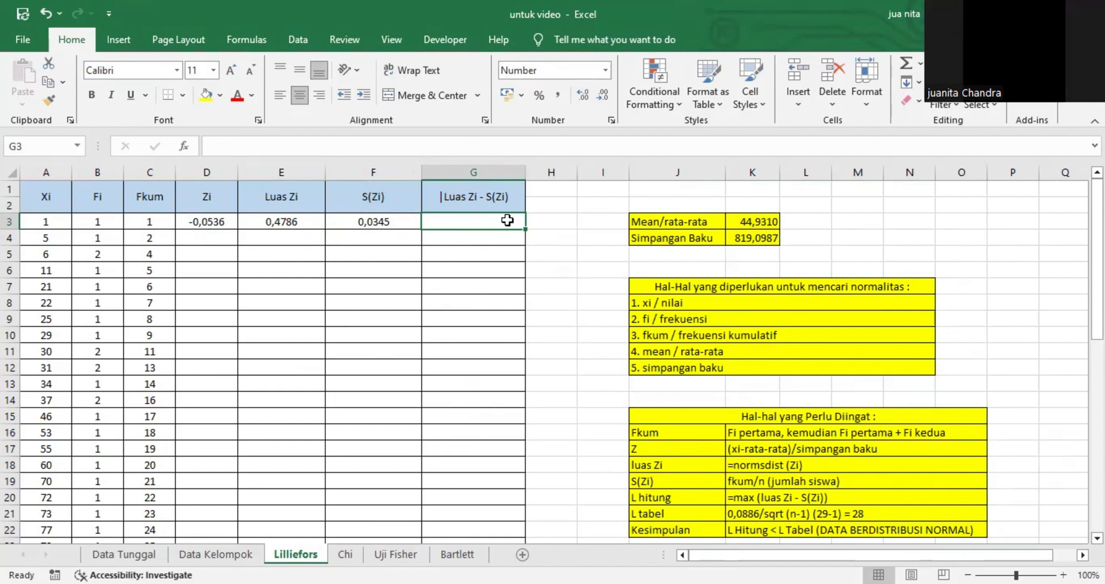
text(=)
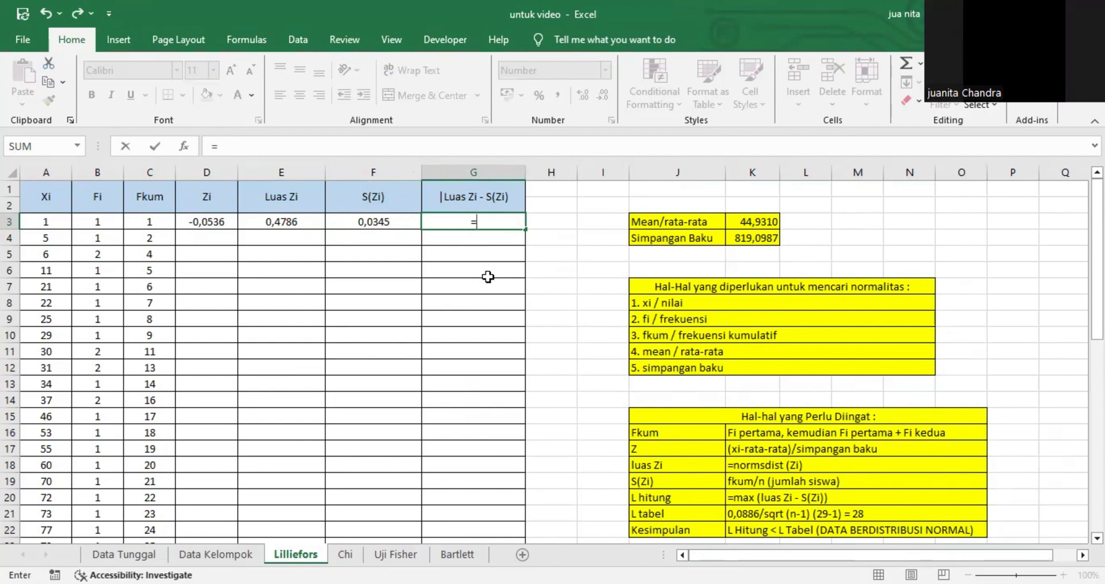
text(abs)
key(Tab)
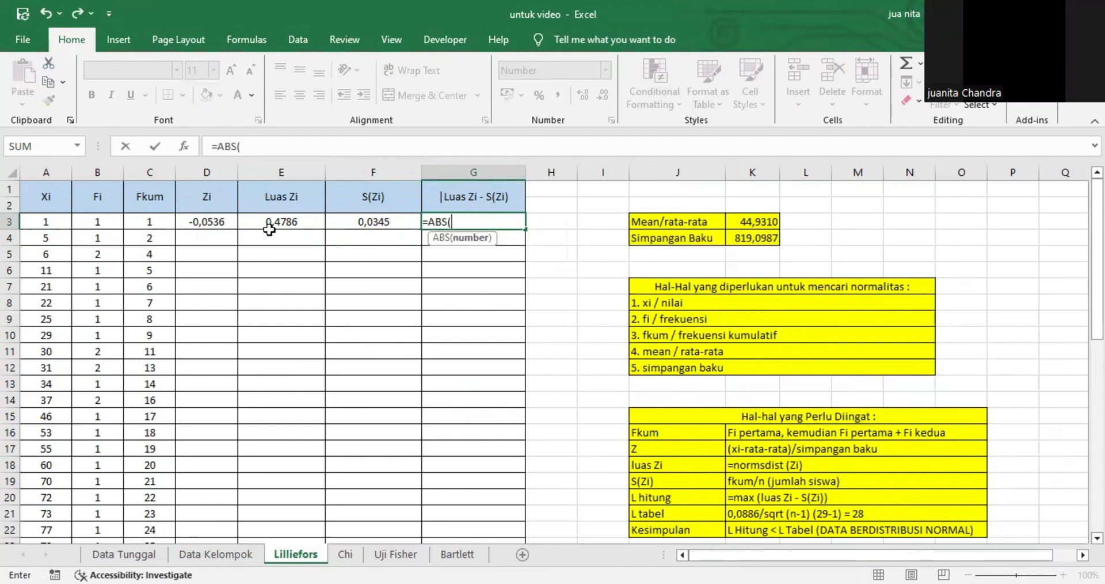
click(278, 221)
text(-)
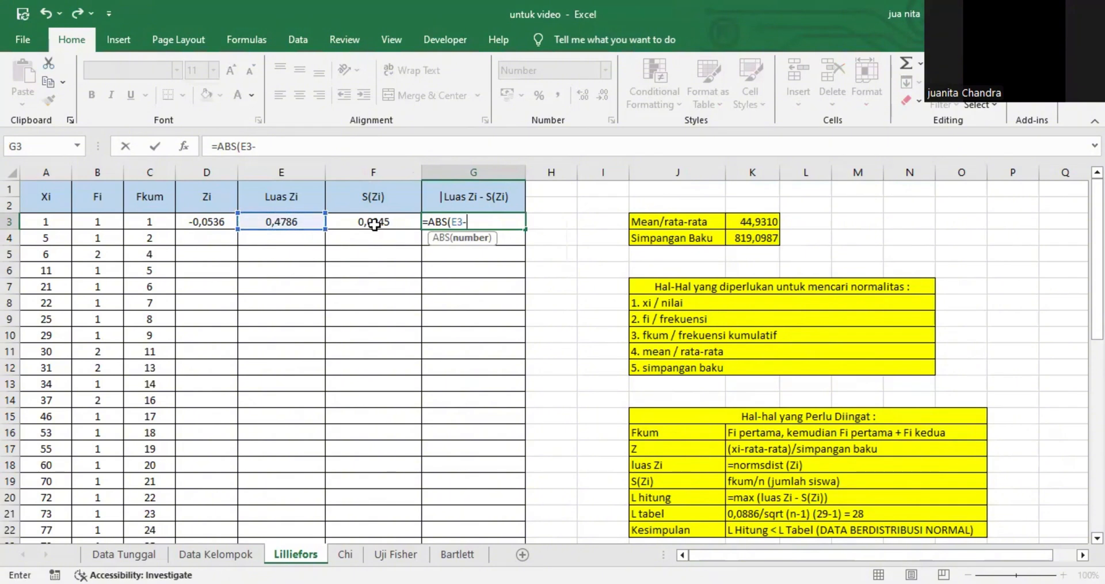
click(380, 221)
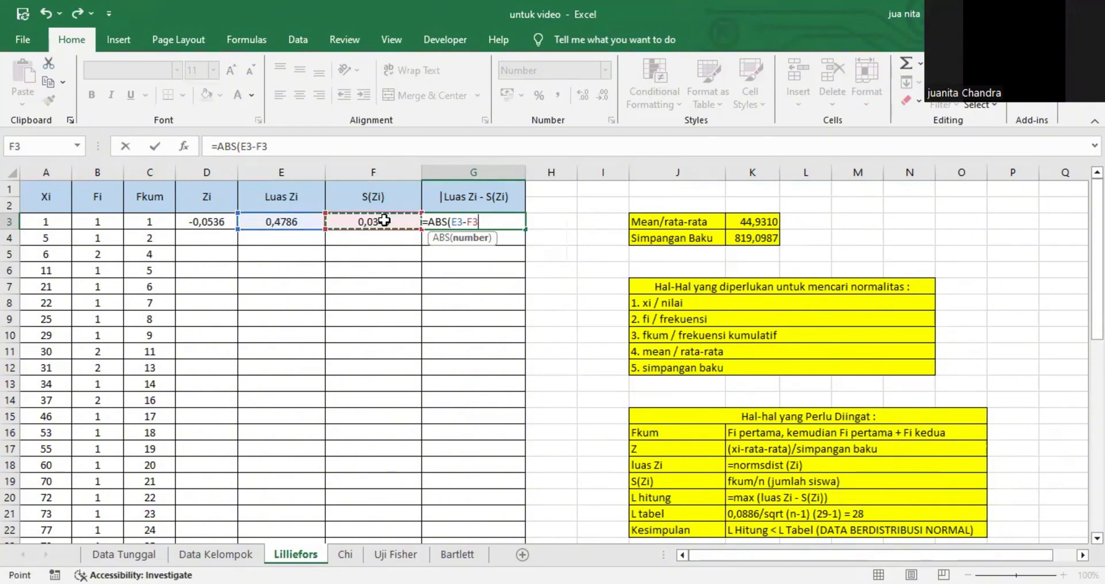
text())
key(Return)
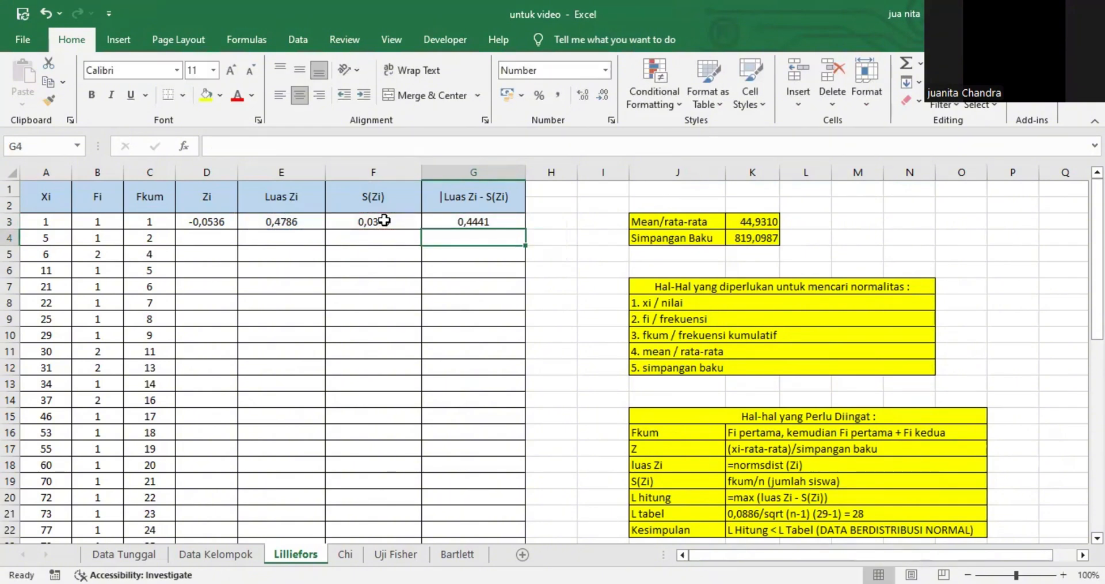
drag(199, 222, 528, 548)
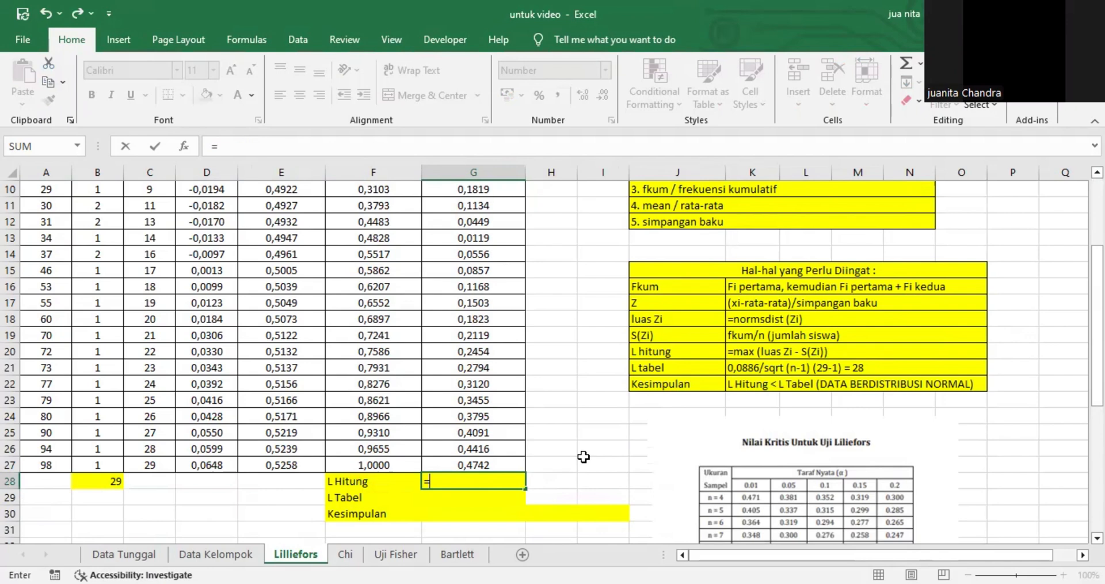
Check the reference formula for L hitung and enter =MAX(G3:G27) in G28 as L Hitung.
key(BackSpace)
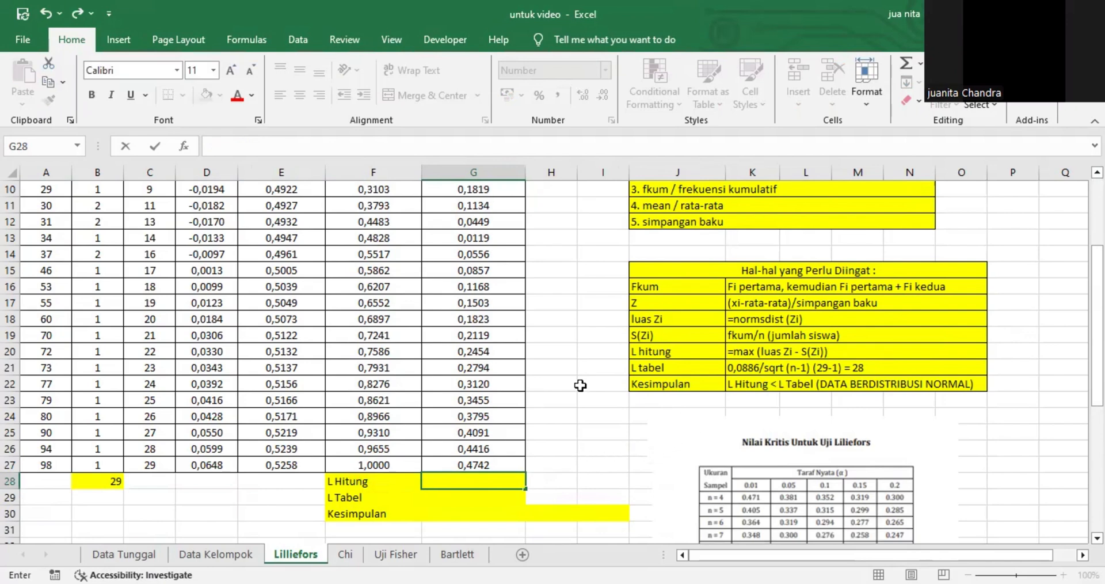
click(858, 354)
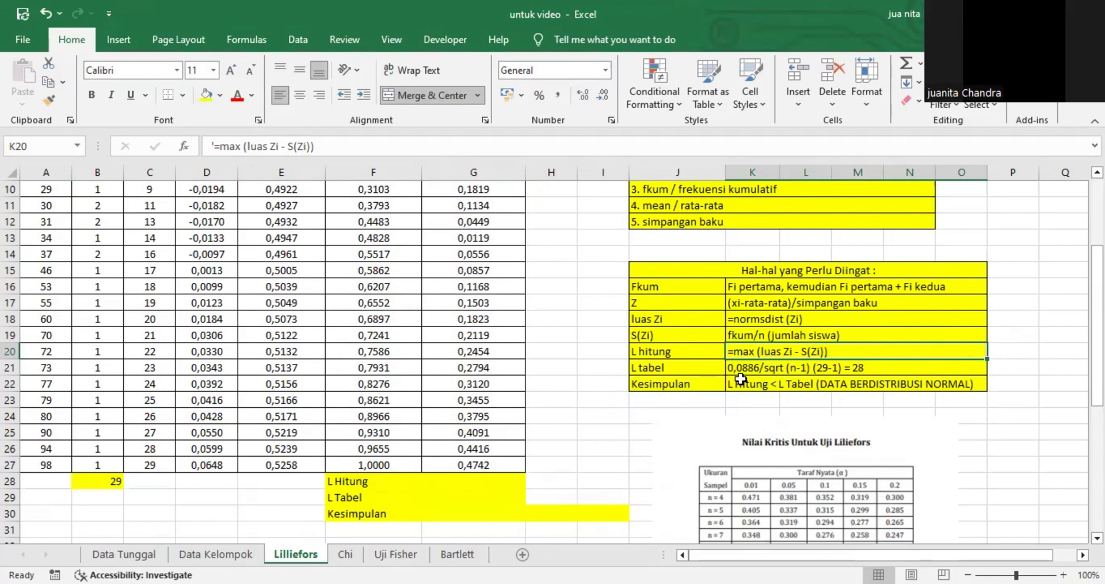
click(440, 483)
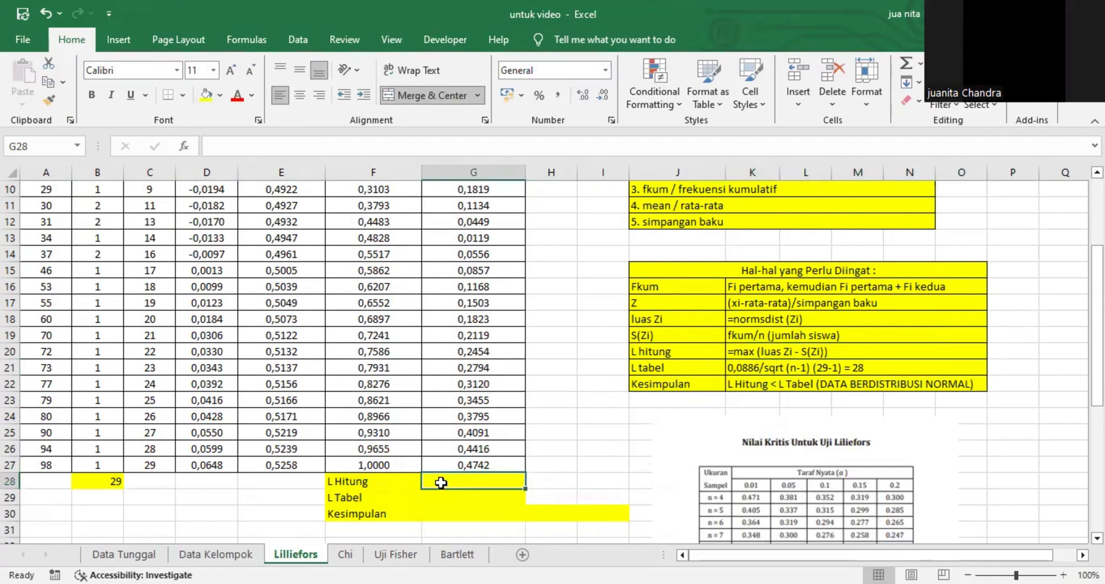
text(=)
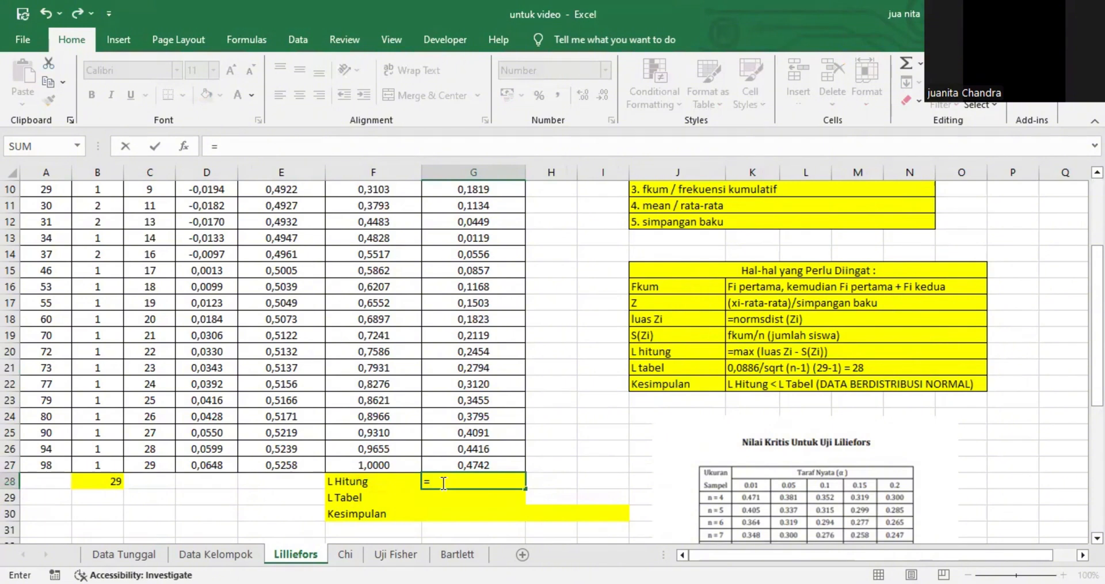
text(max)
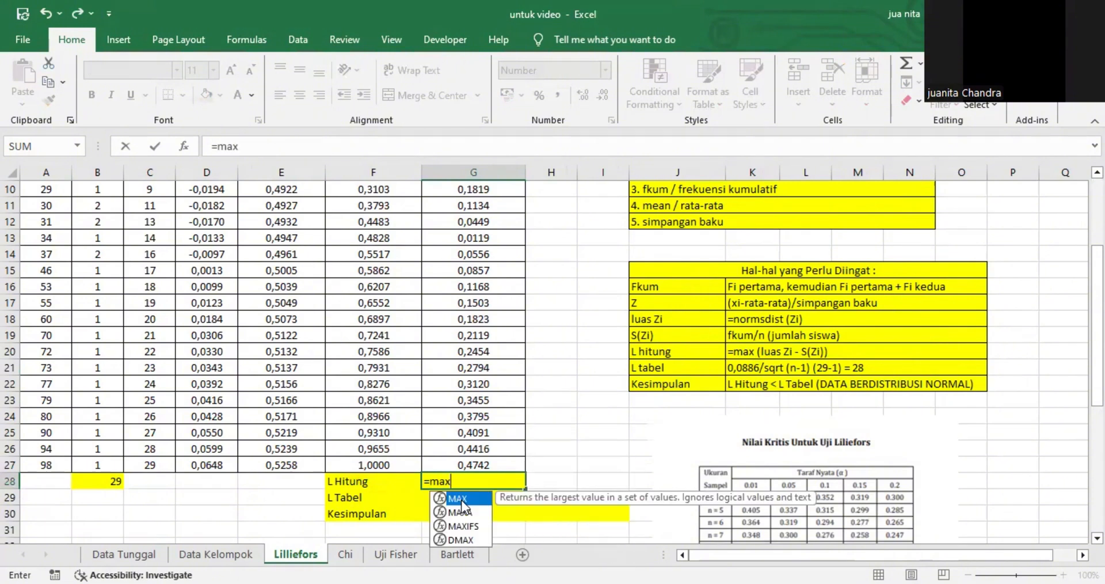
double_click(462, 498)
scroll(515, 421, up, 6)
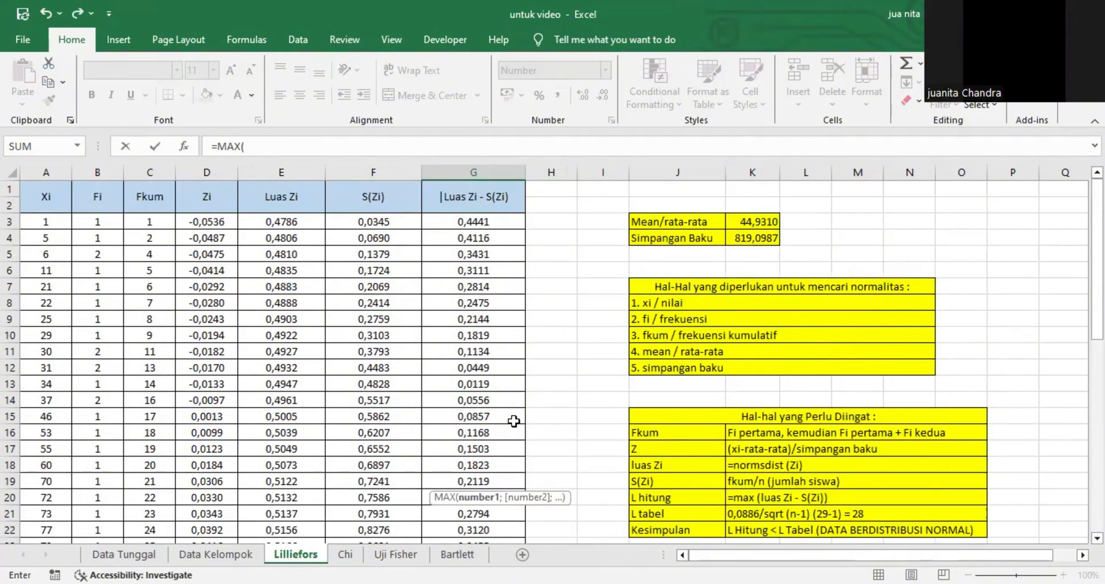
click(495, 221)
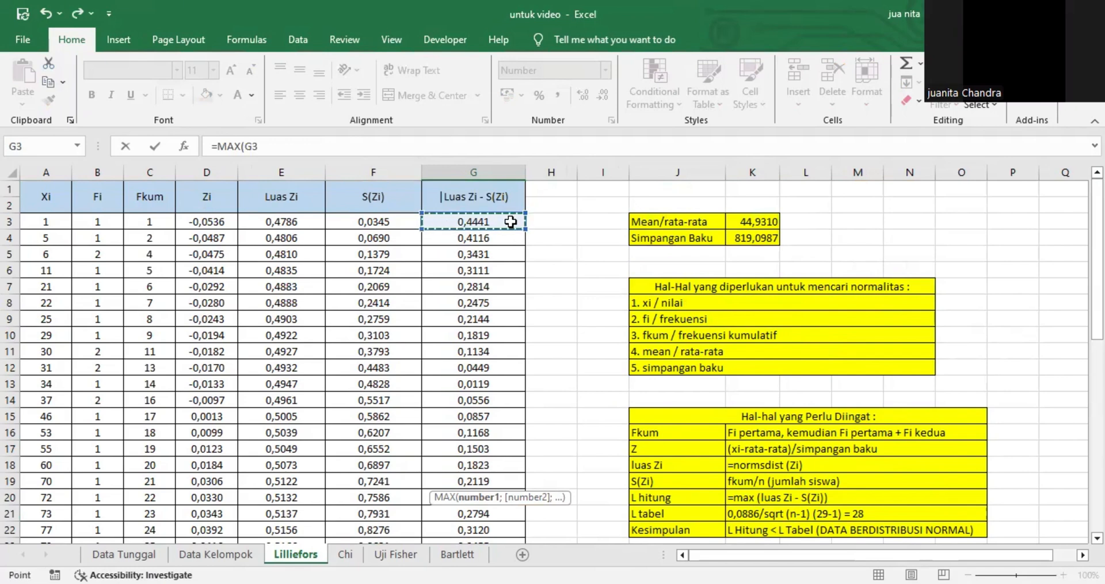
drag(511, 222, 512, 241)
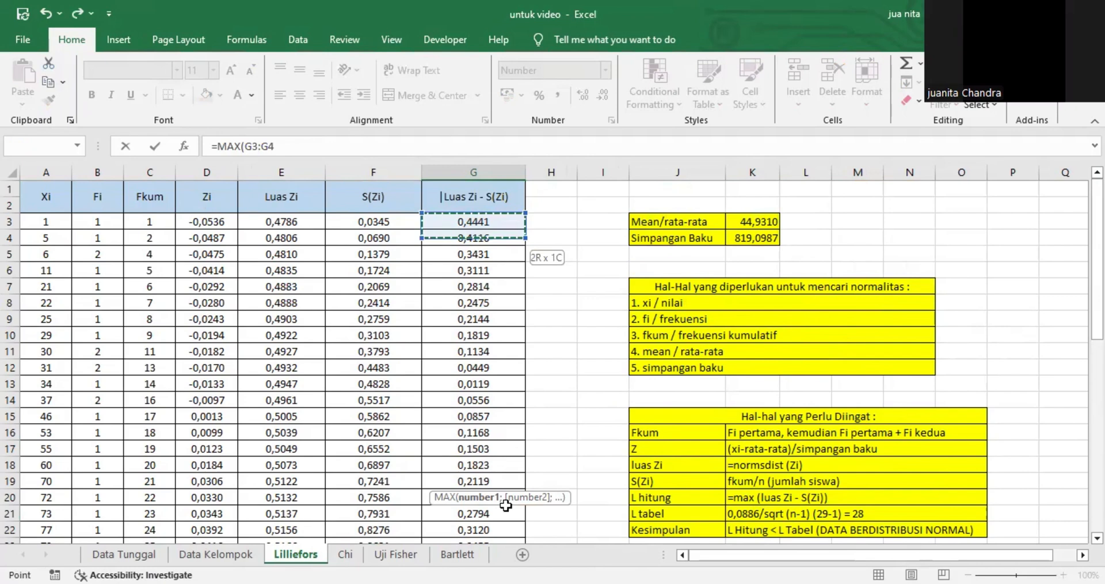
drag(505, 562, 493, 459)
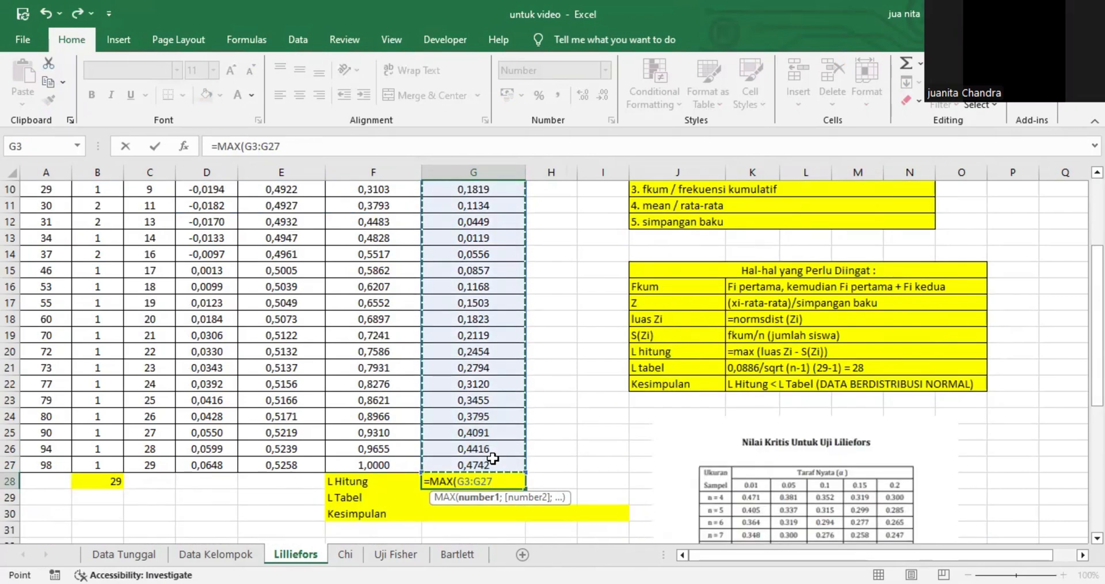
text())
key(Return)
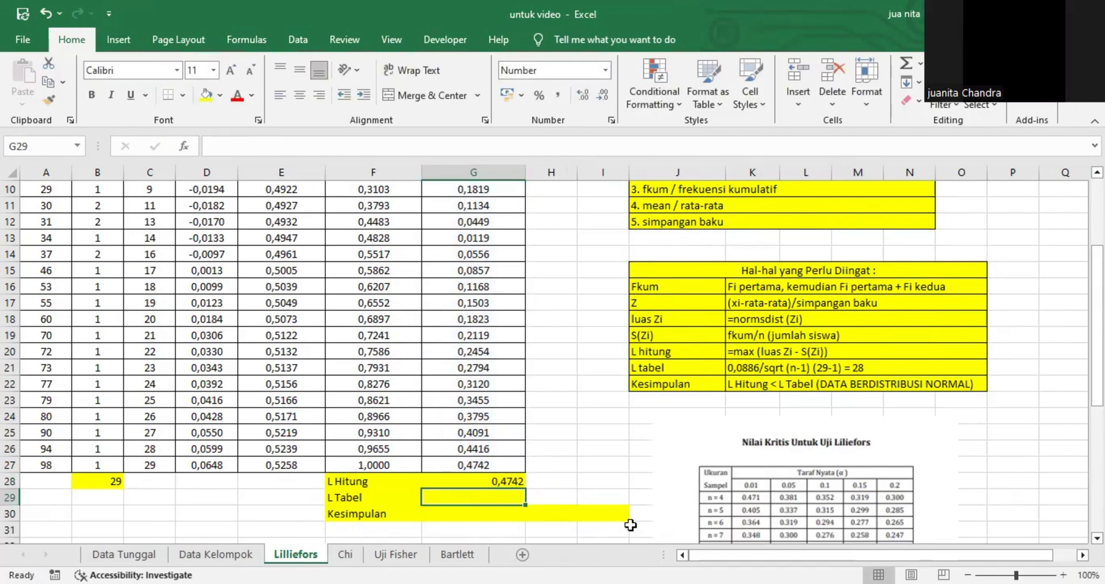
Consult the Lilliefors critical value table and the L tabel reference formula, and enter =0,886/SQRT(28) in G29 as L Tabel.
scroll(921, 474, down, 3)
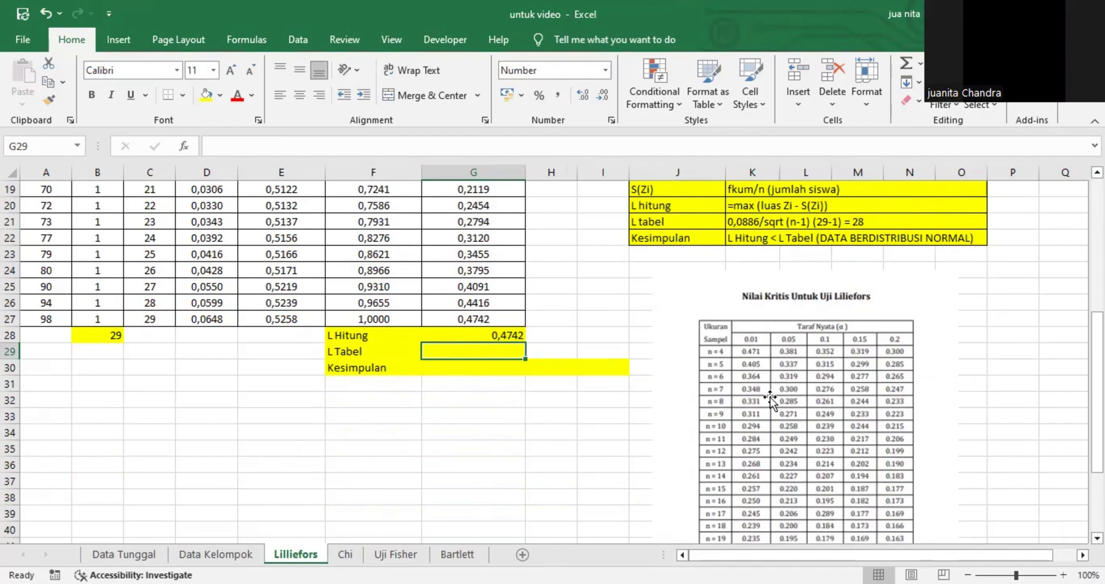
scroll(770, 398, down, 2)
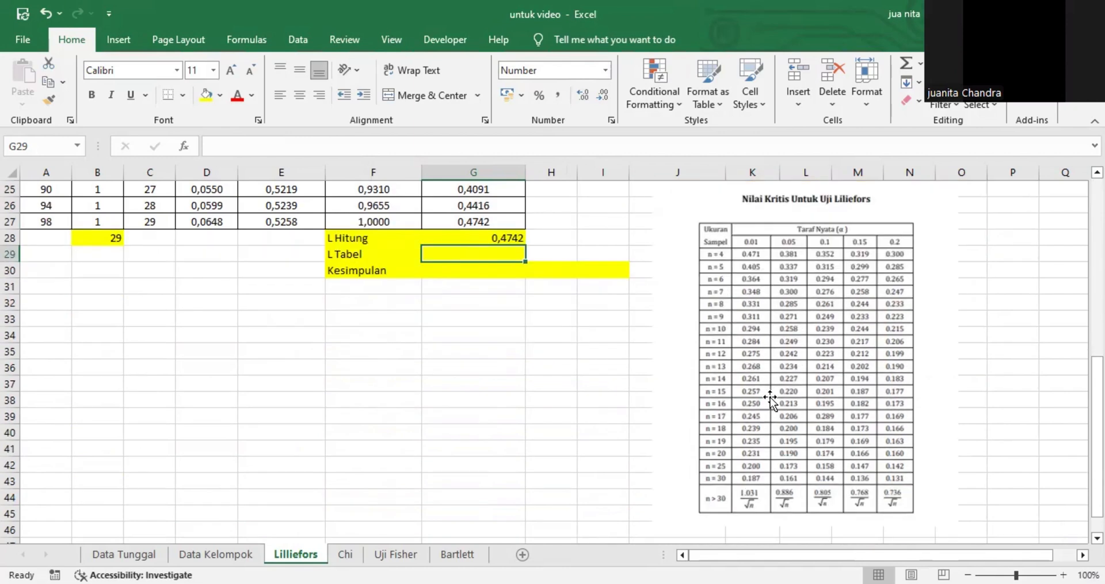
click(790, 244)
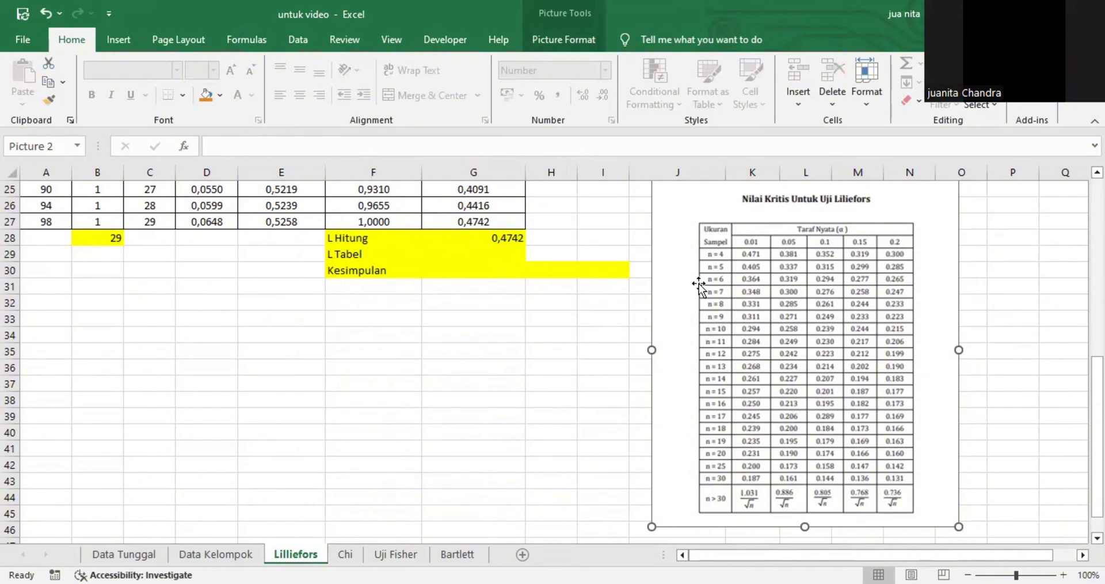
click(605, 317)
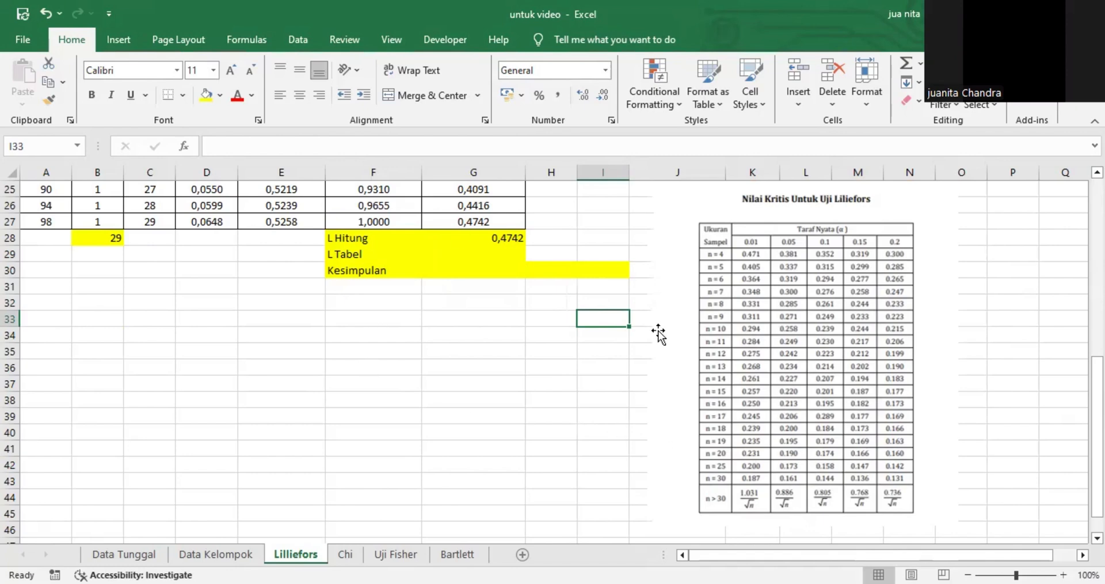
scroll(658, 333, up, 3)
click(890, 271)
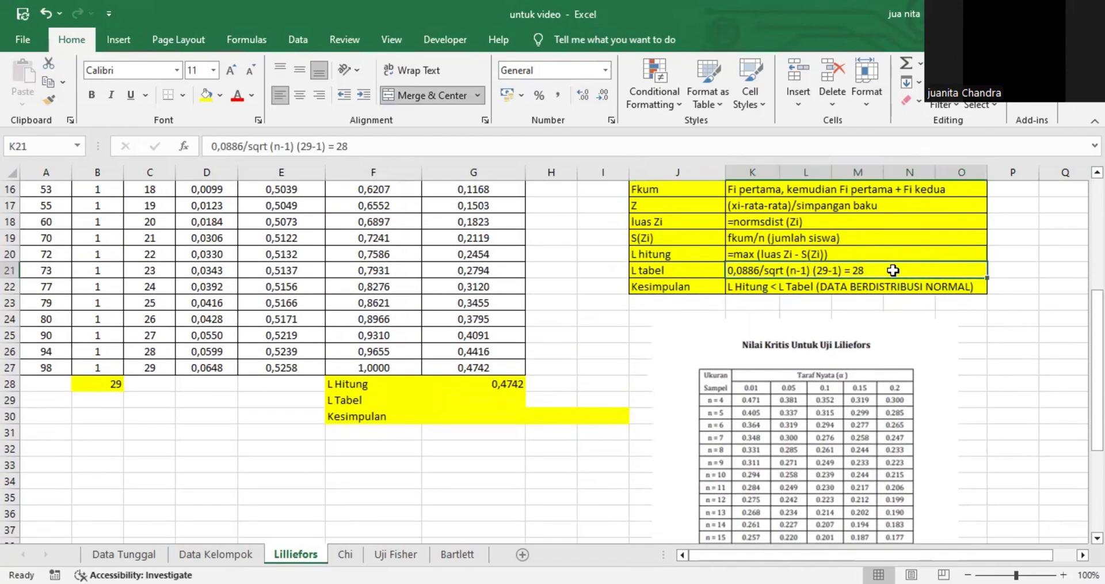
click(440, 403)
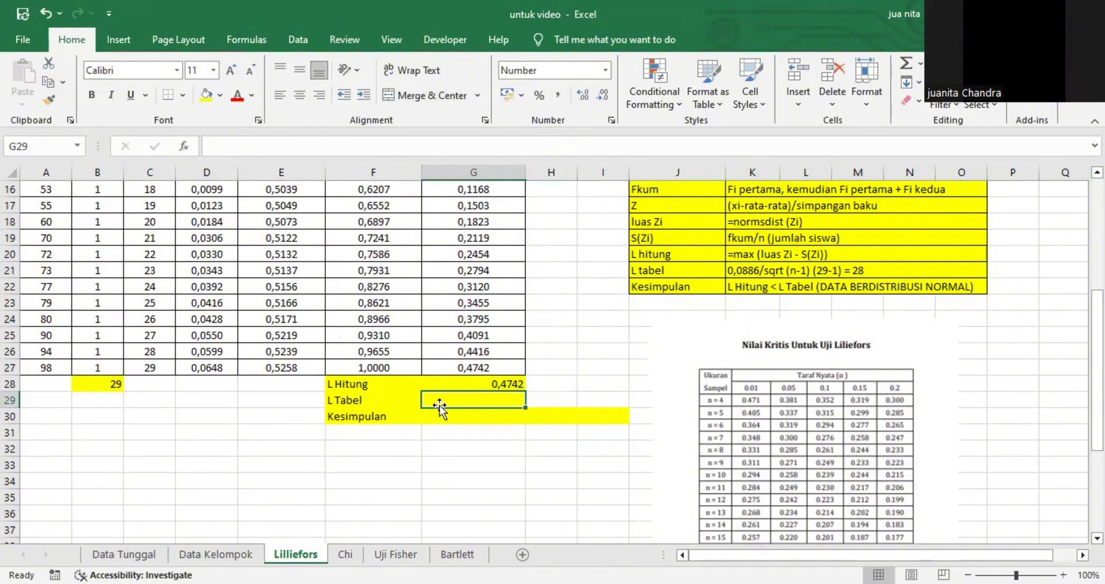
text(=0,886)
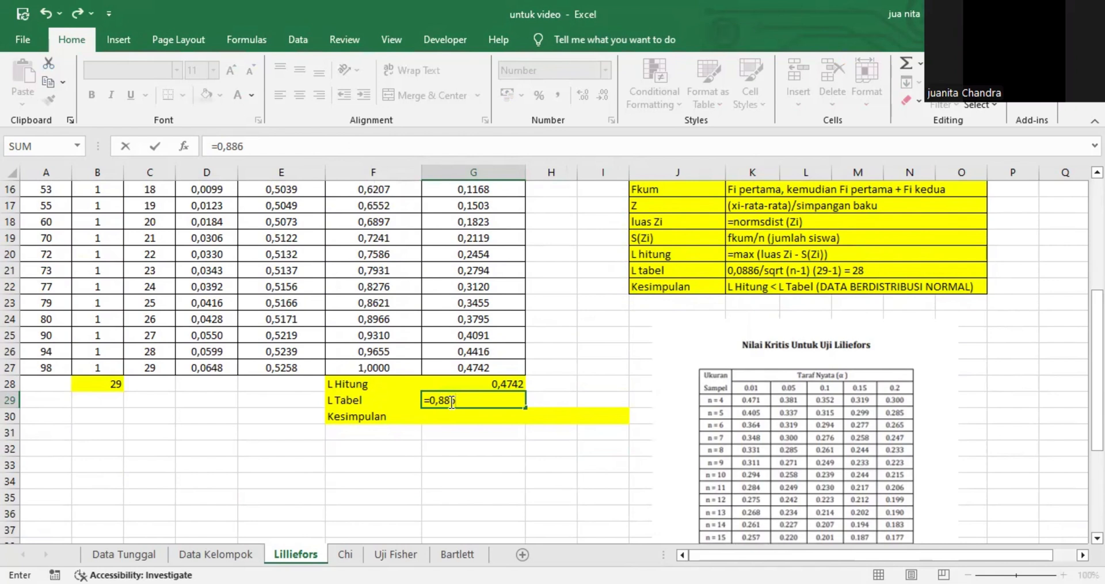
text(/s)
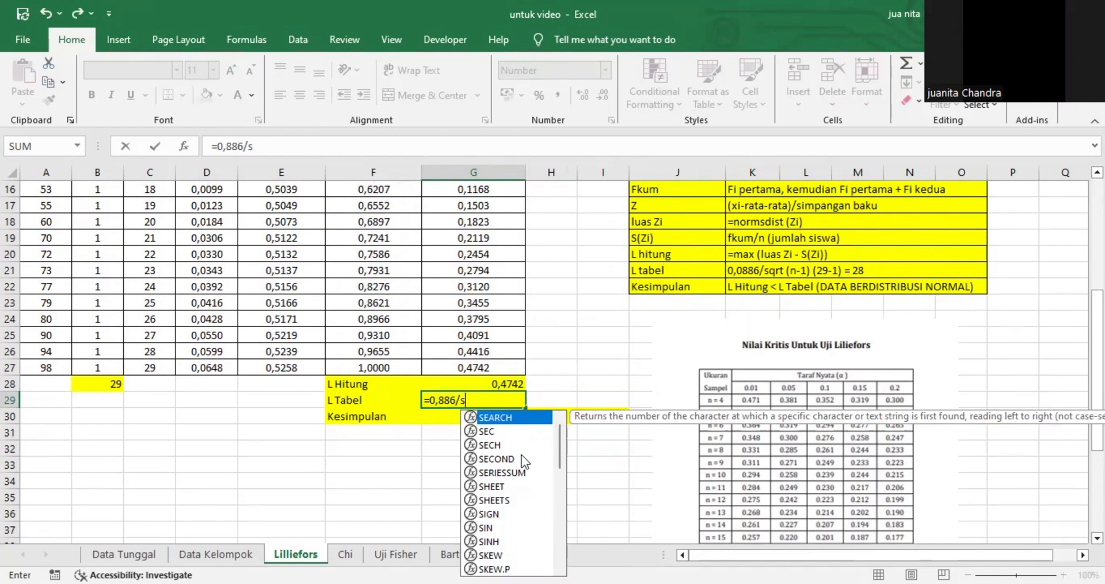
text(qr)
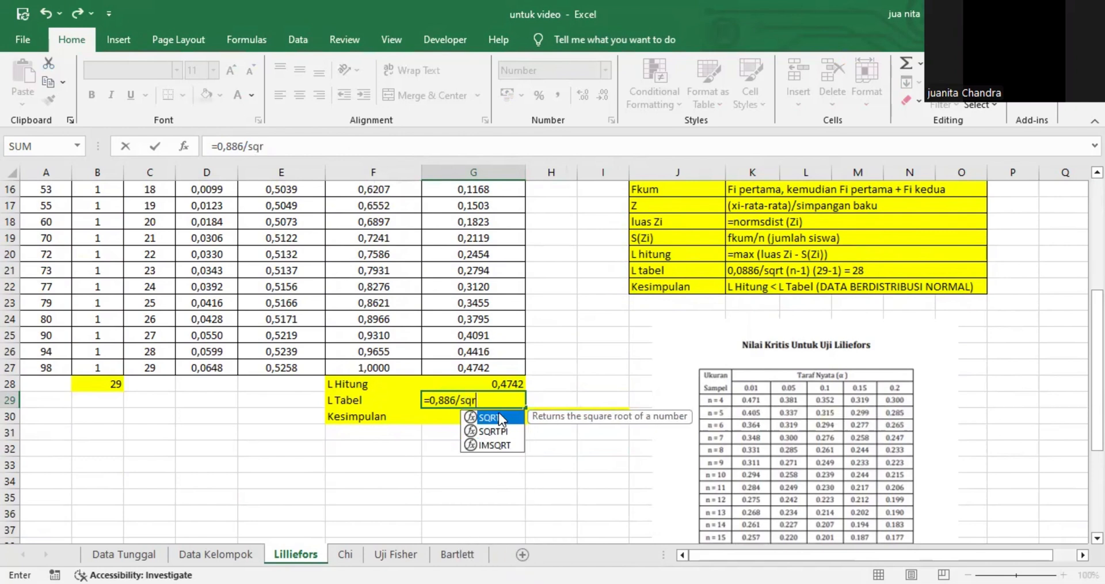
key(Tab)
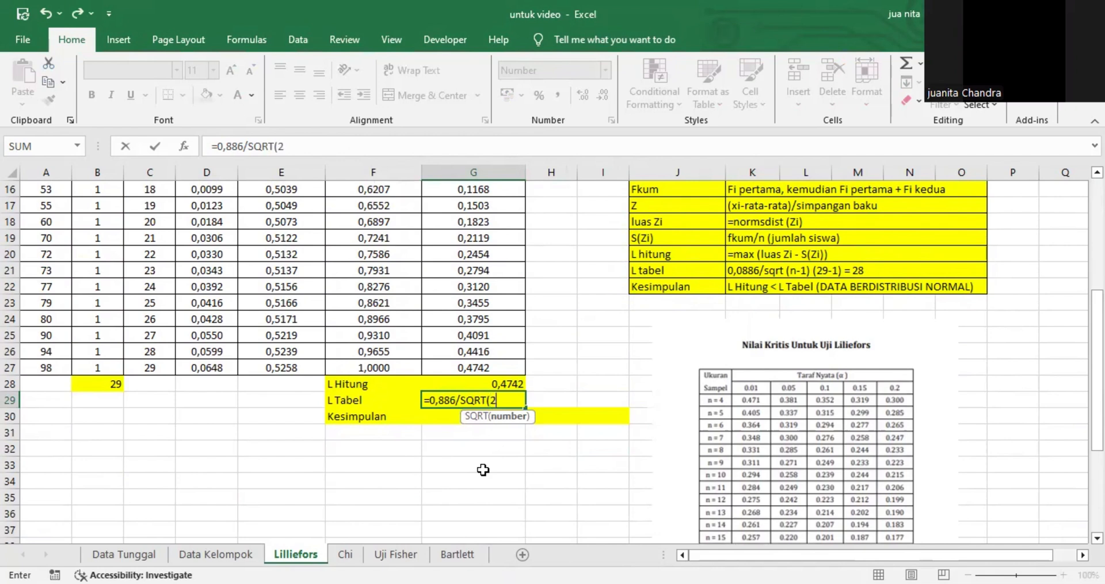
text(28))
key(Return)
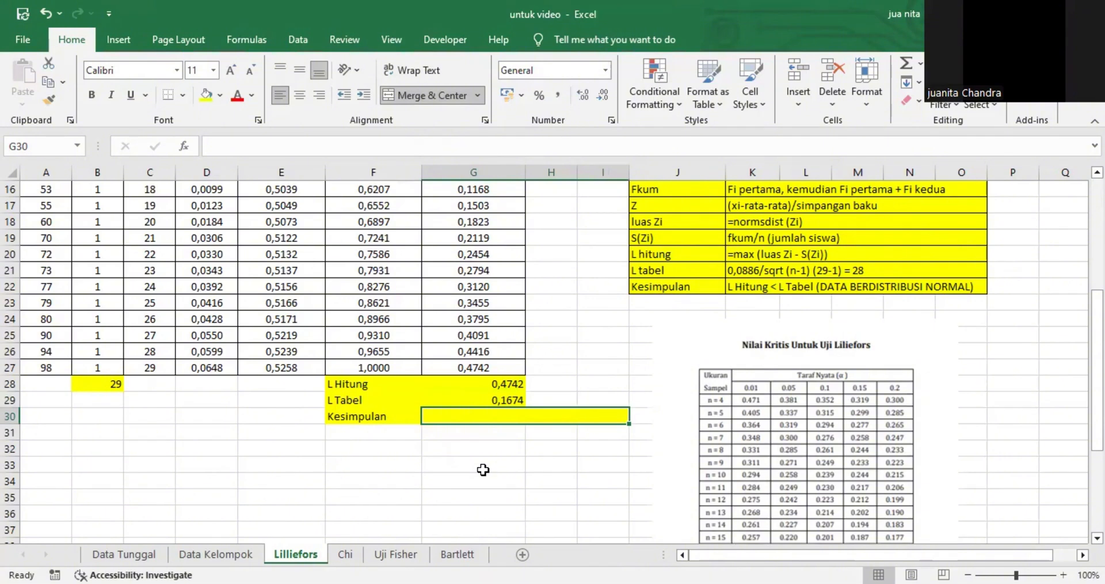
Compare L Hitung with L Tabel using the reference rule and enter DATA TIDAK BERDISTRIBUSI NORMAL as the Kesimpulan in G30.
click(782, 284)
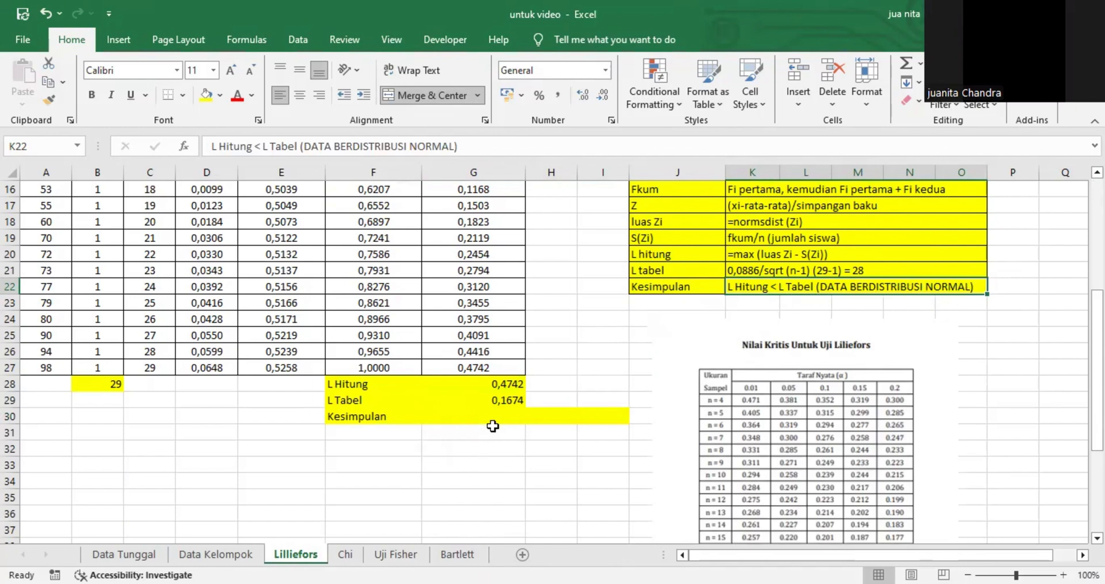
double_click(520, 387)
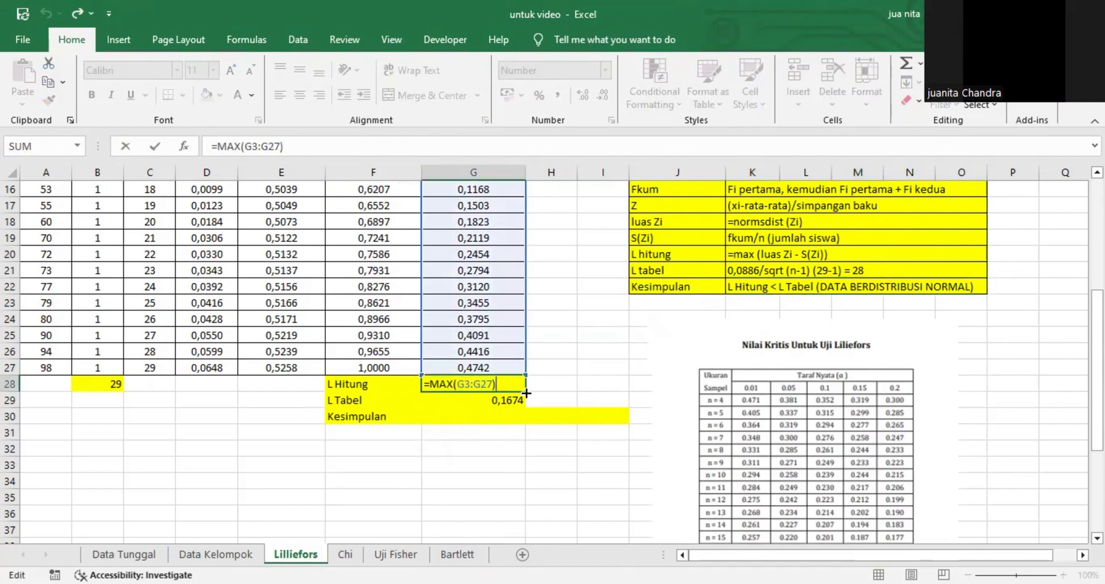
key(Return)
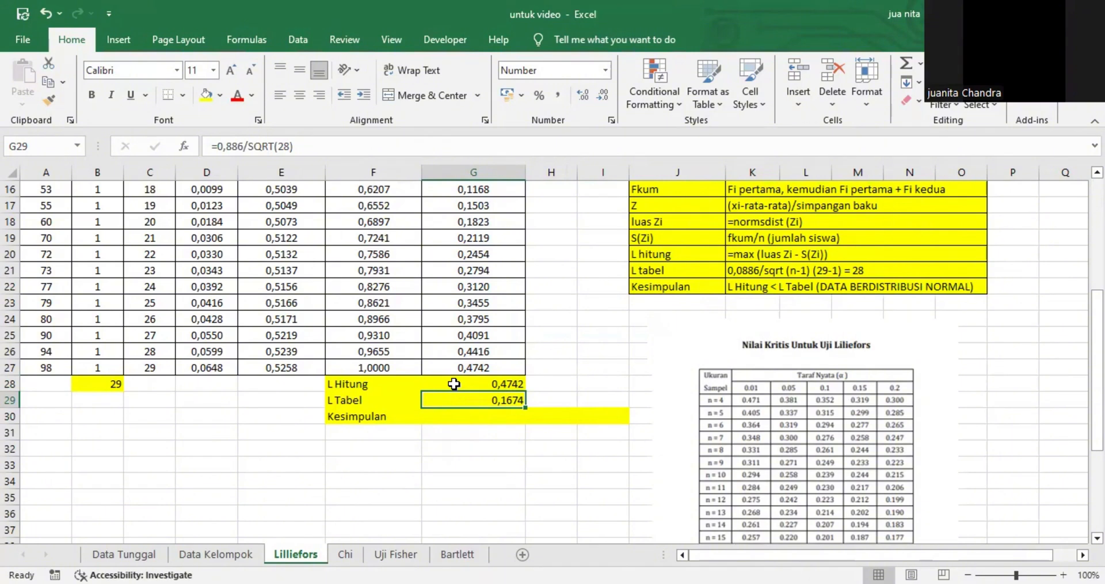
click(541, 416)
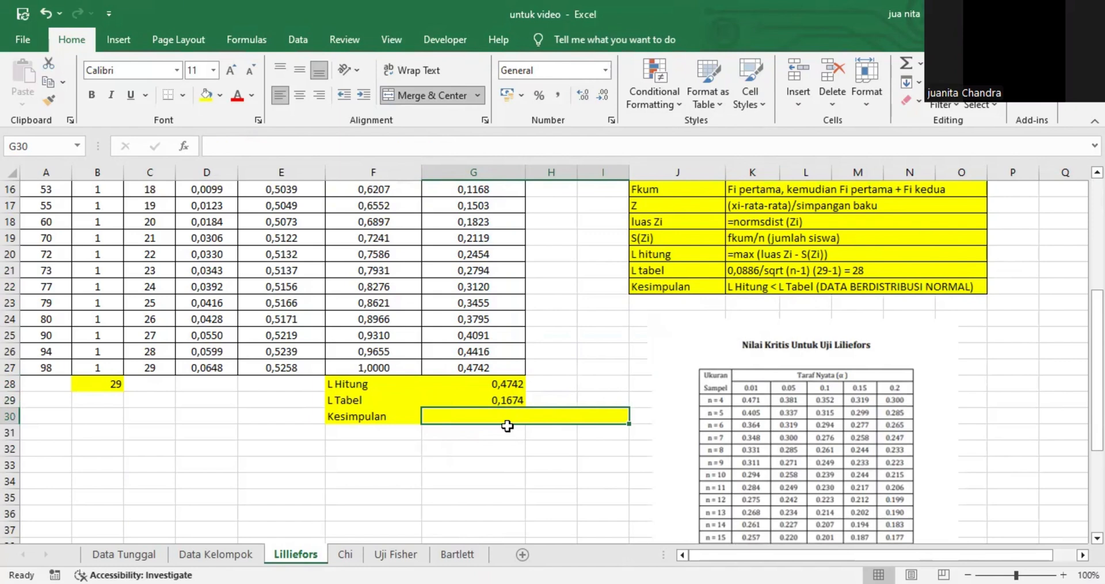
text(DATA TIDAK)
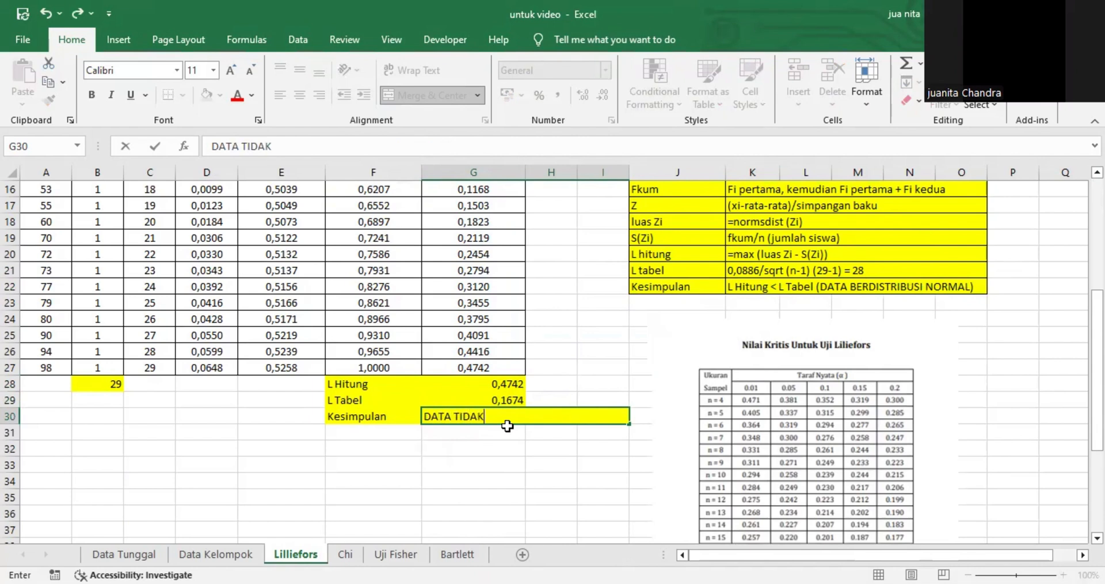
text( BERDIST)
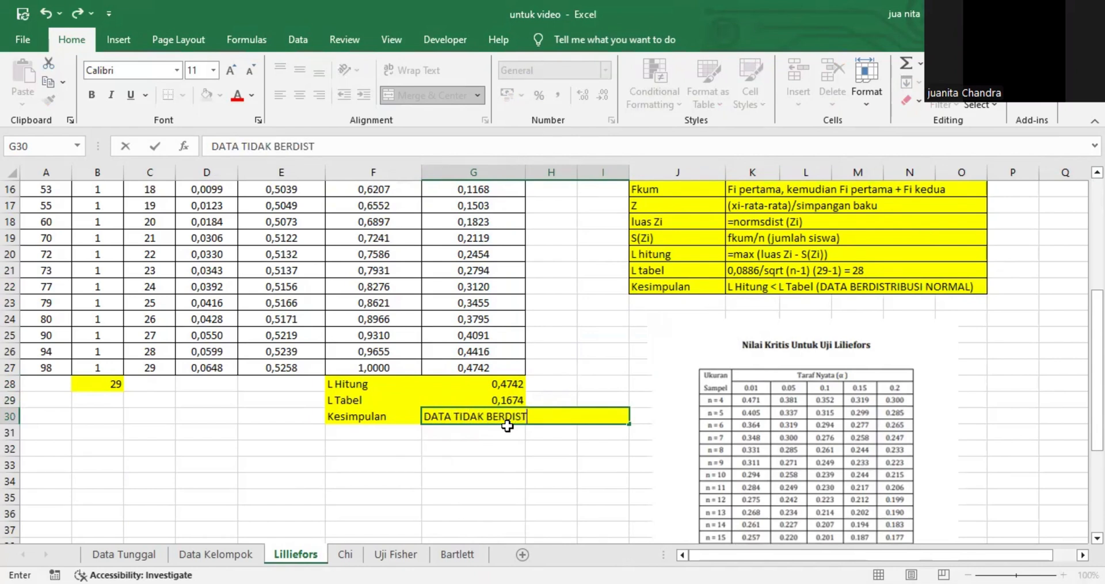
text(RIBUSI NORMAL)
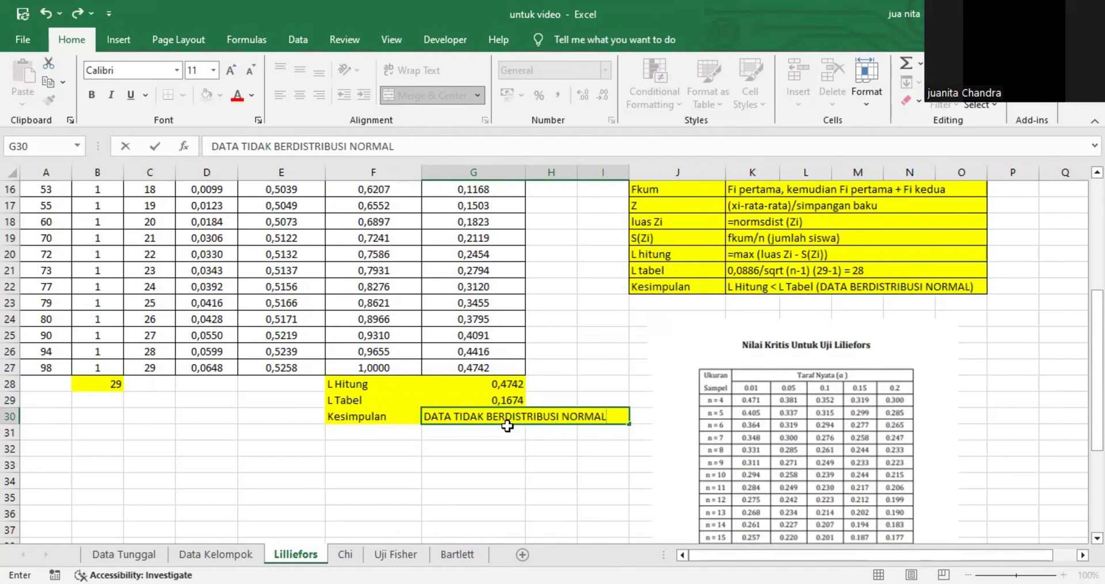
Finish the Kesimpulan entry, then open the Data Kelompok sheet and check the reference formula for the grouped mean.
click(566, 487)
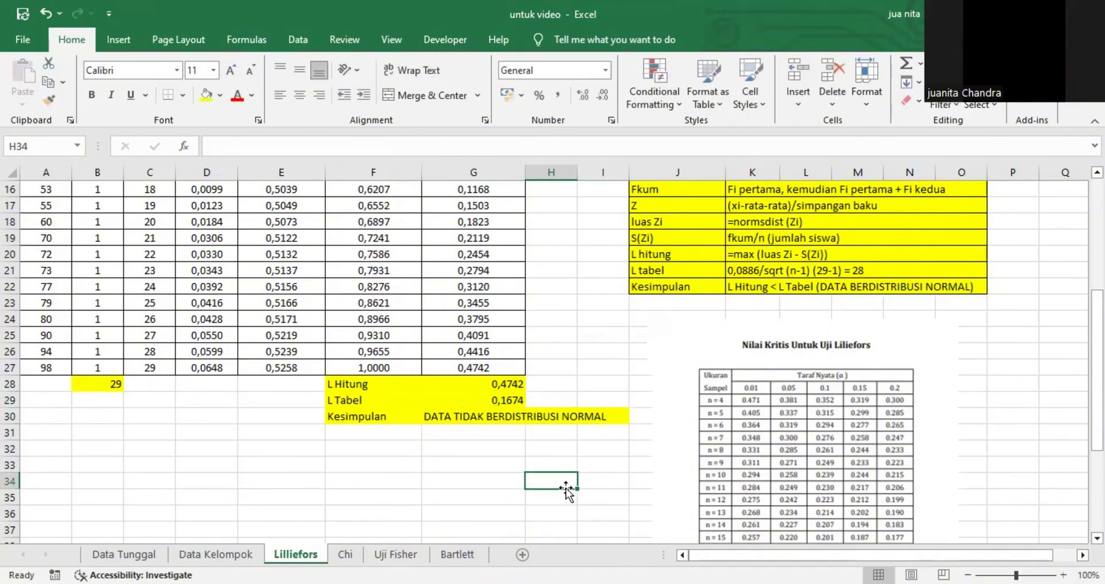
scroll(544, 459, up, 5)
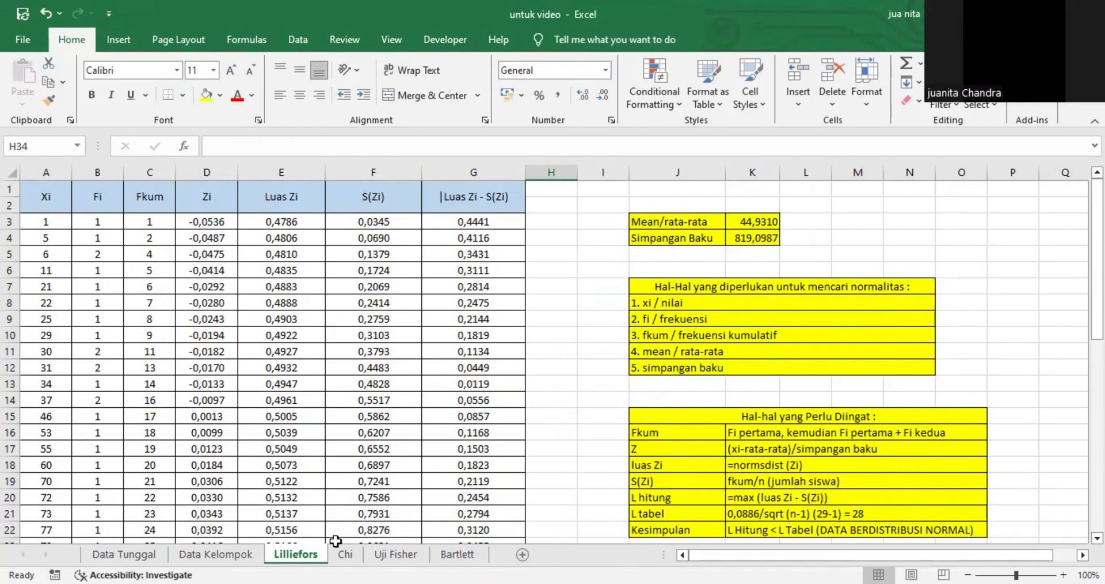
click(242, 555)
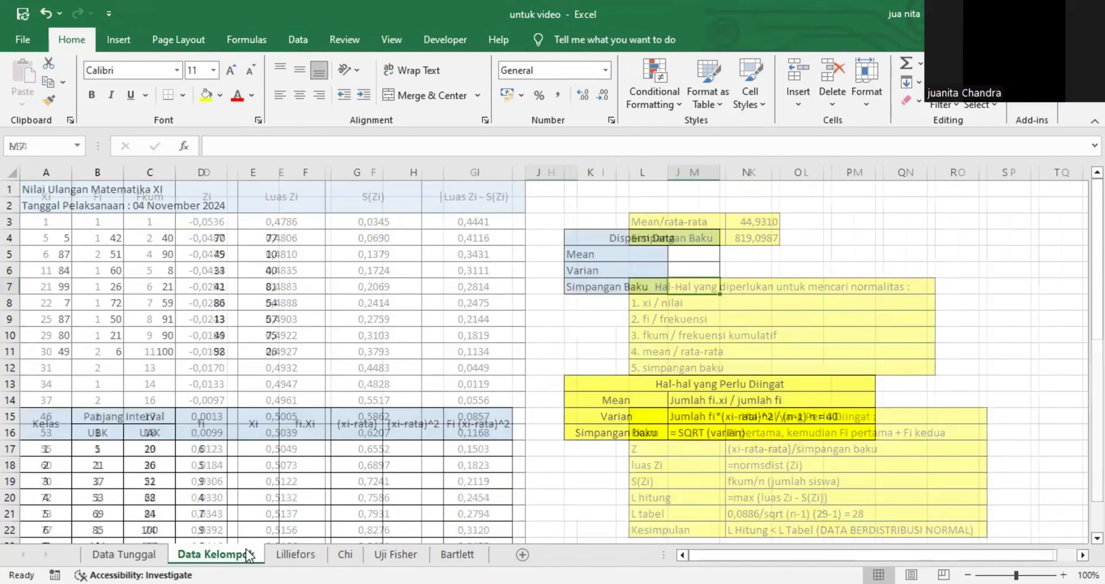
click(684, 254)
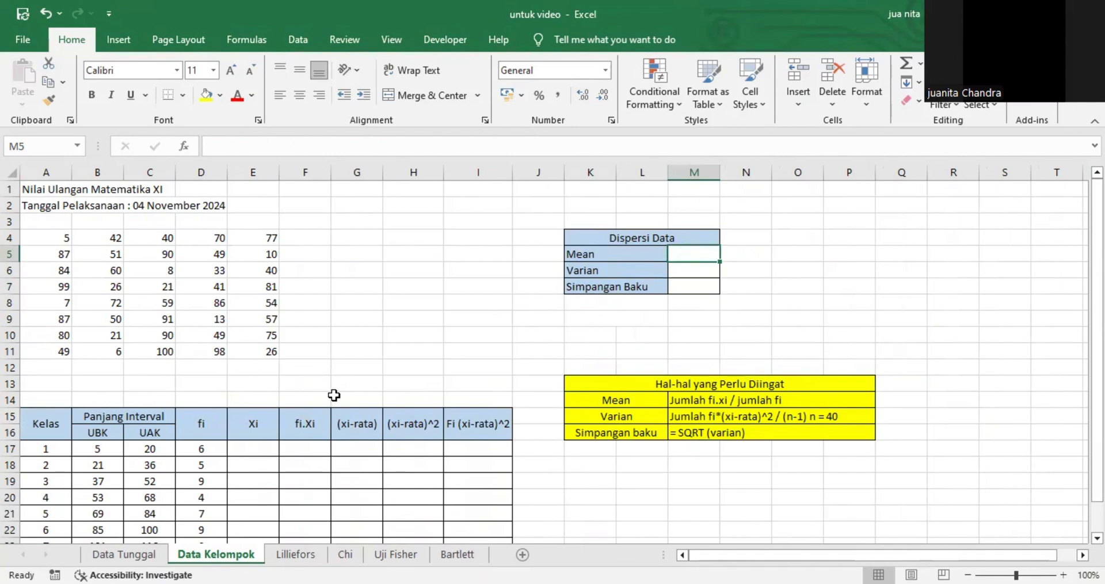
scroll(340, 409, down, 2)
scroll(516, 369, up, 2)
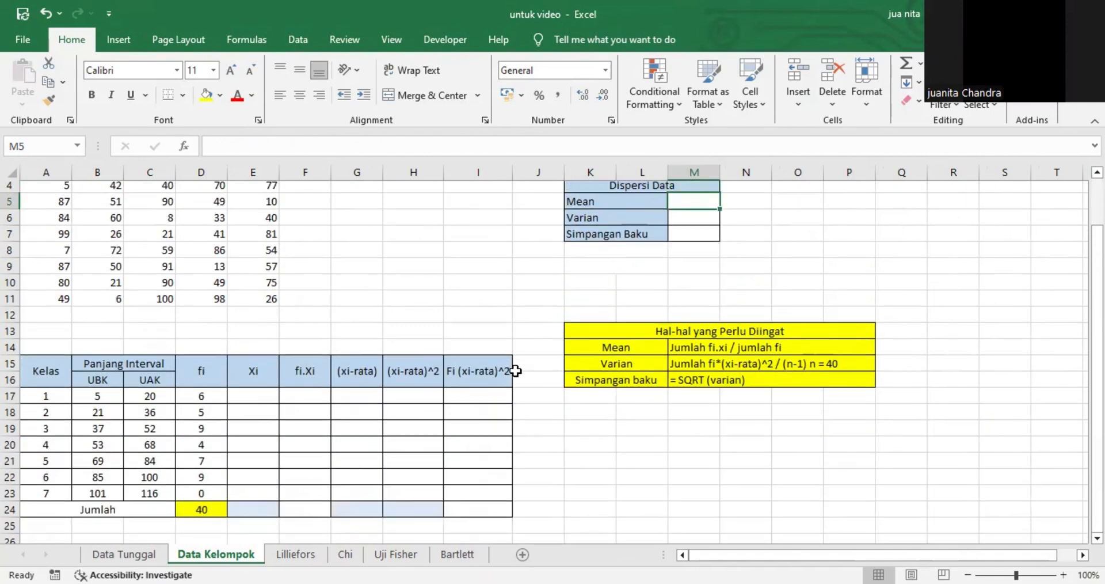
click(677, 402)
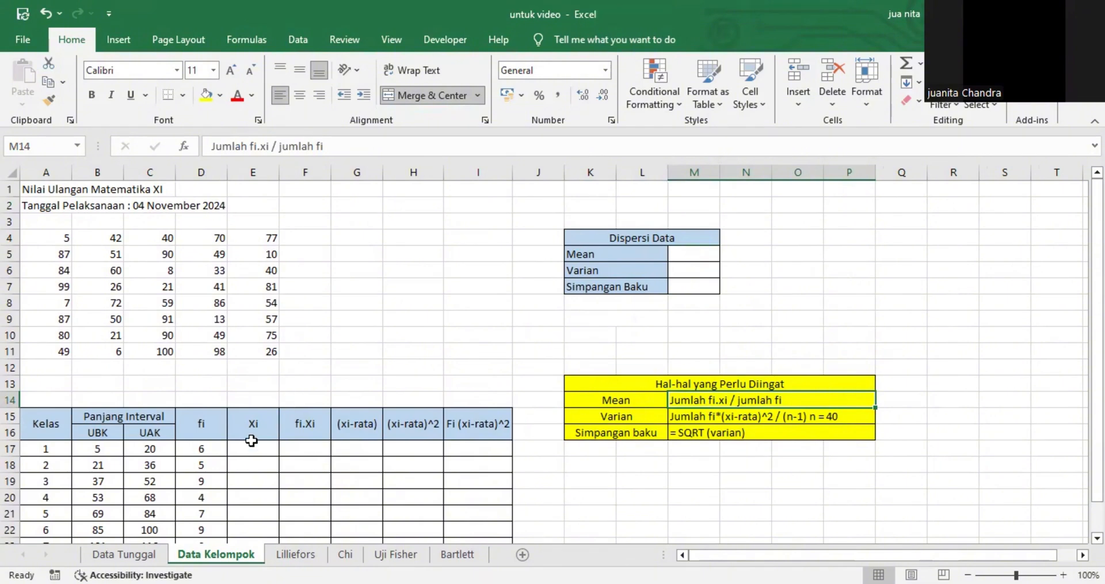
Enter =(C17+B17)/2 in E17 for the class midpoint Xi and fill the formula down to row 23.
scroll(253, 441, down, 1)
click(236, 403)
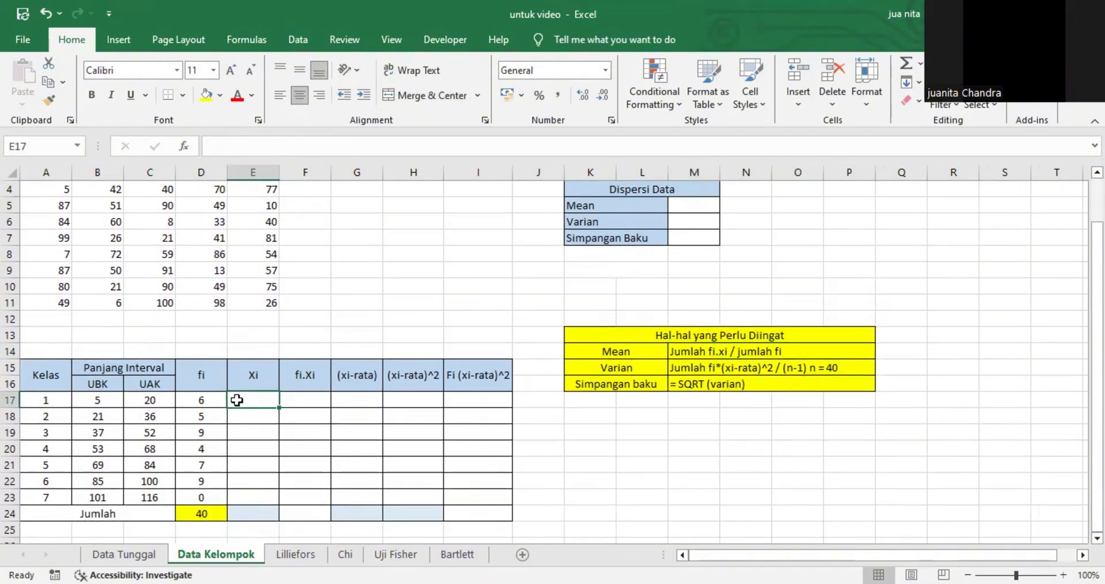
text(=)
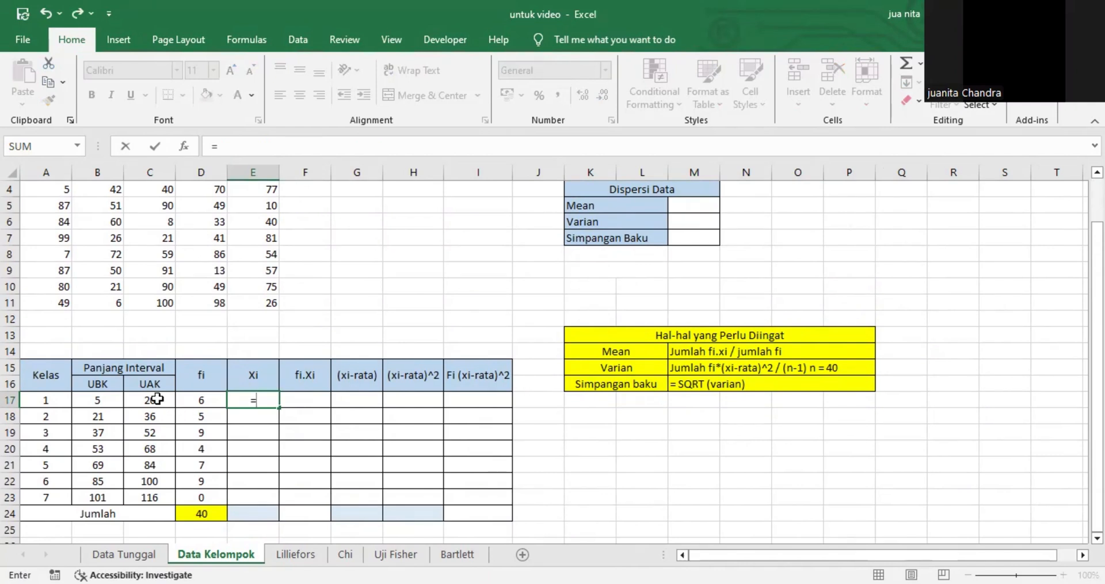
text(()
click(156, 399)
text(+)
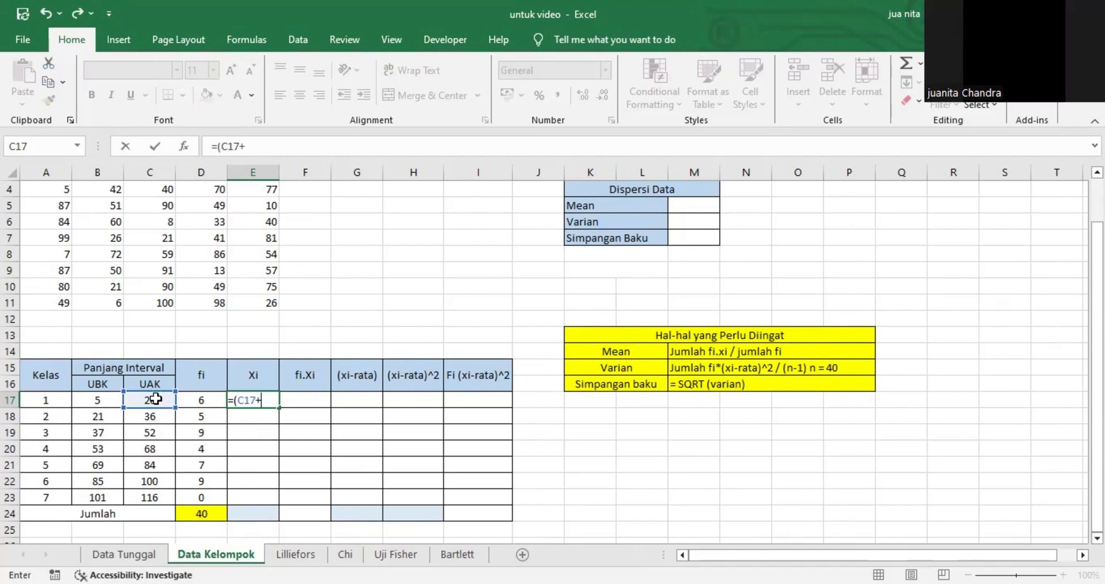
click(97, 400)
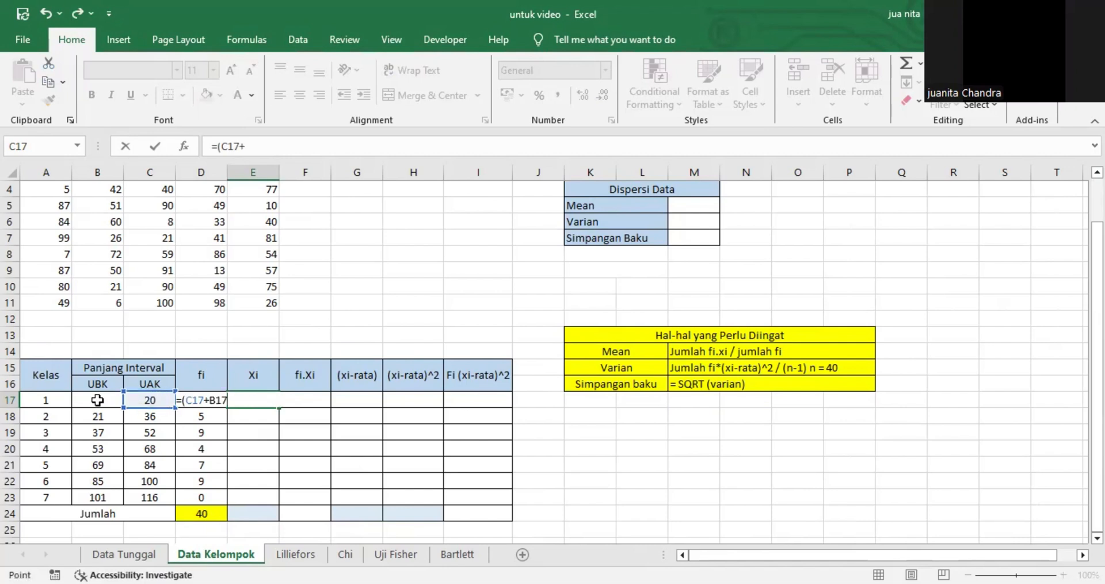
text()/2)
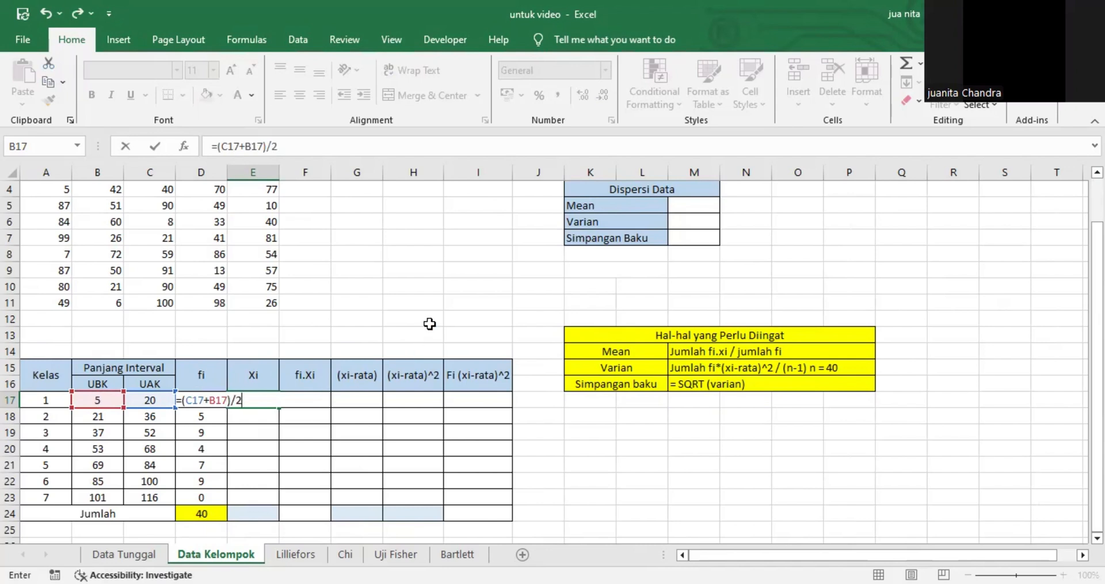
key(Return)
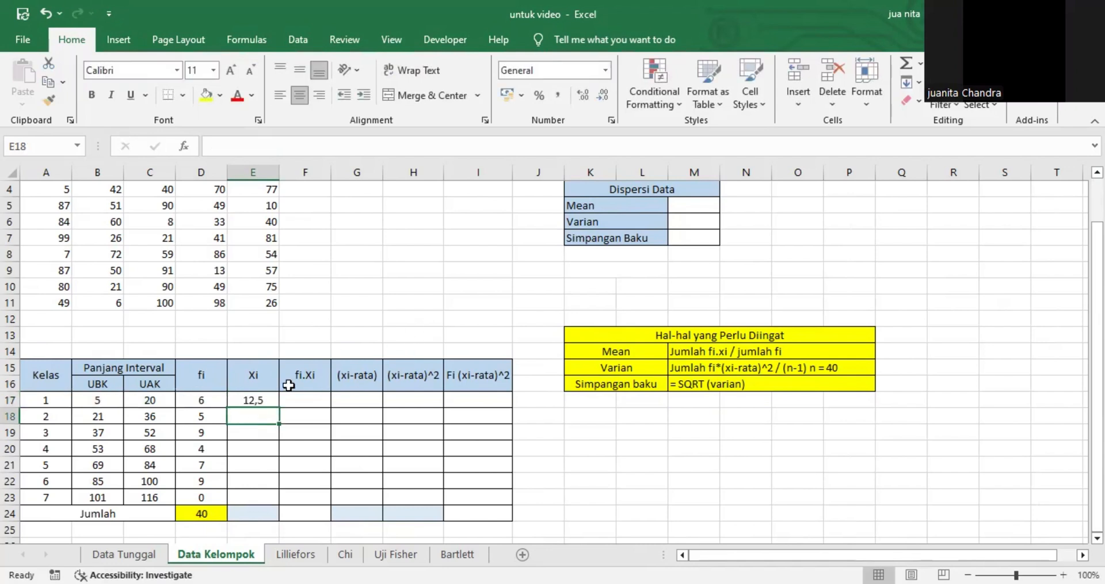
click(270, 400)
drag(277, 407, 268, 501)
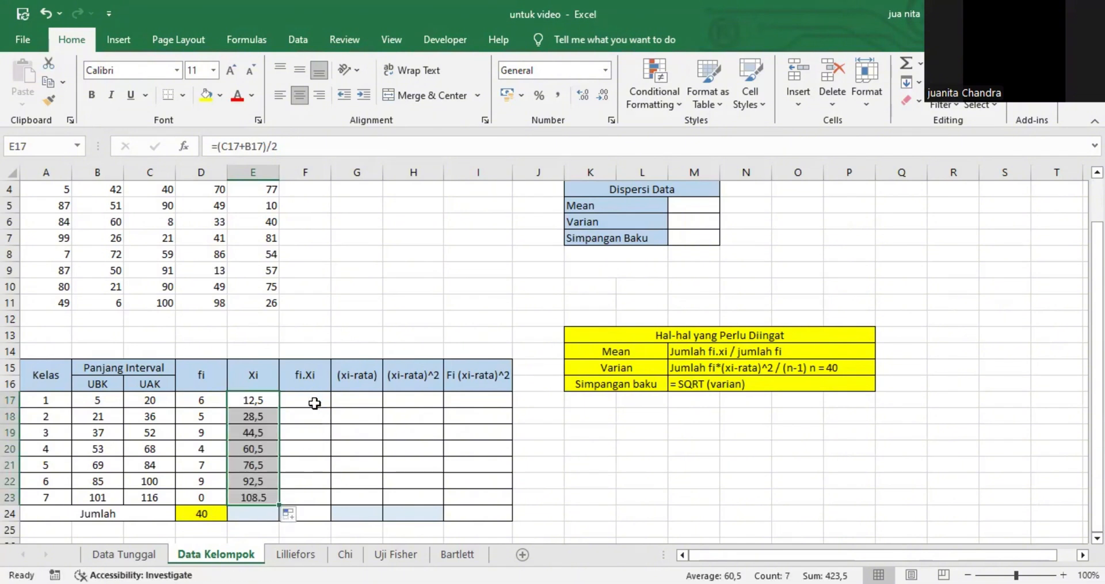
Enter =D17*E17 in F17 for fi.Xi, fill it down to row 23 and sum the column in the Jumlah row.
click(313, 401)
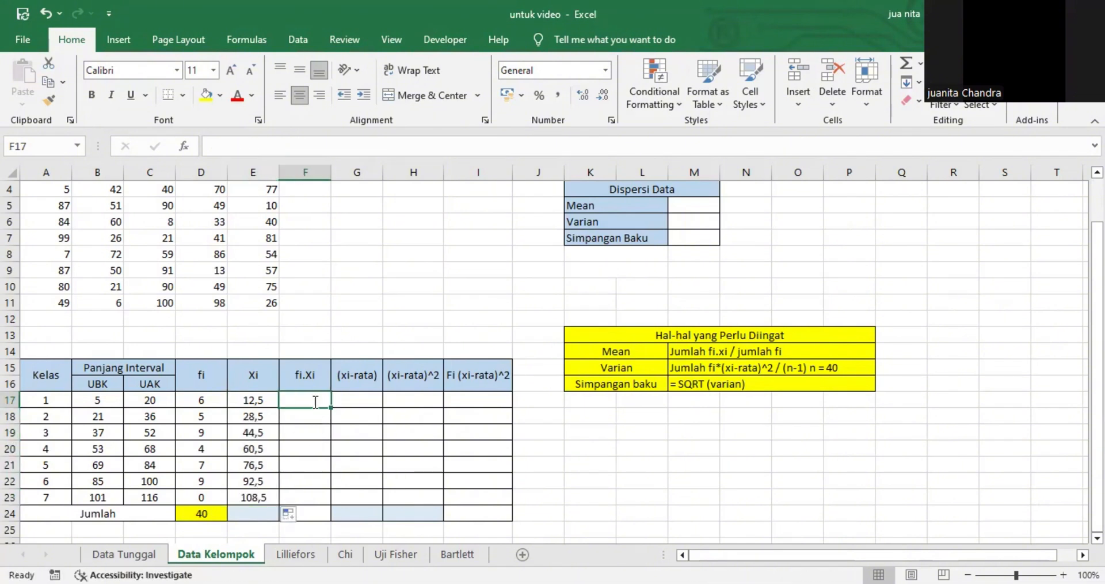
text(=)
click(210, 401)
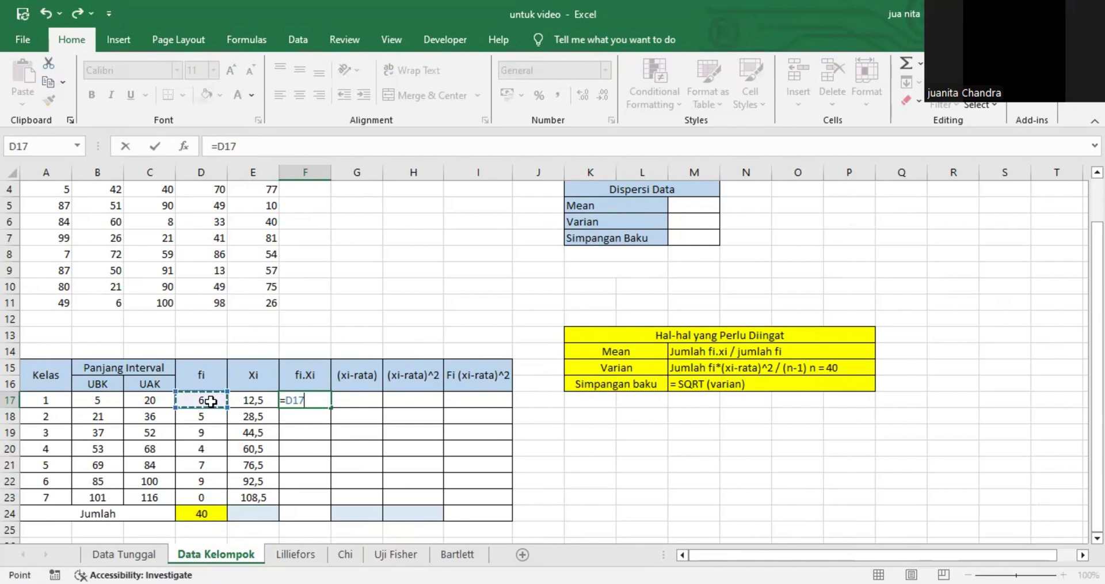
text(*)
click(259, 403)
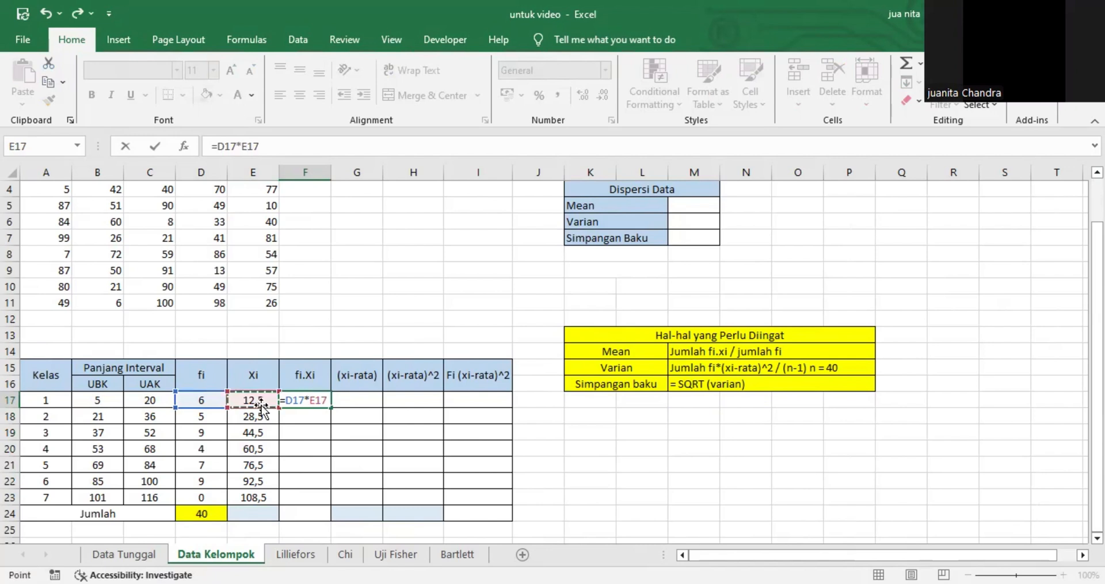
key(Return)
click(302, 401)
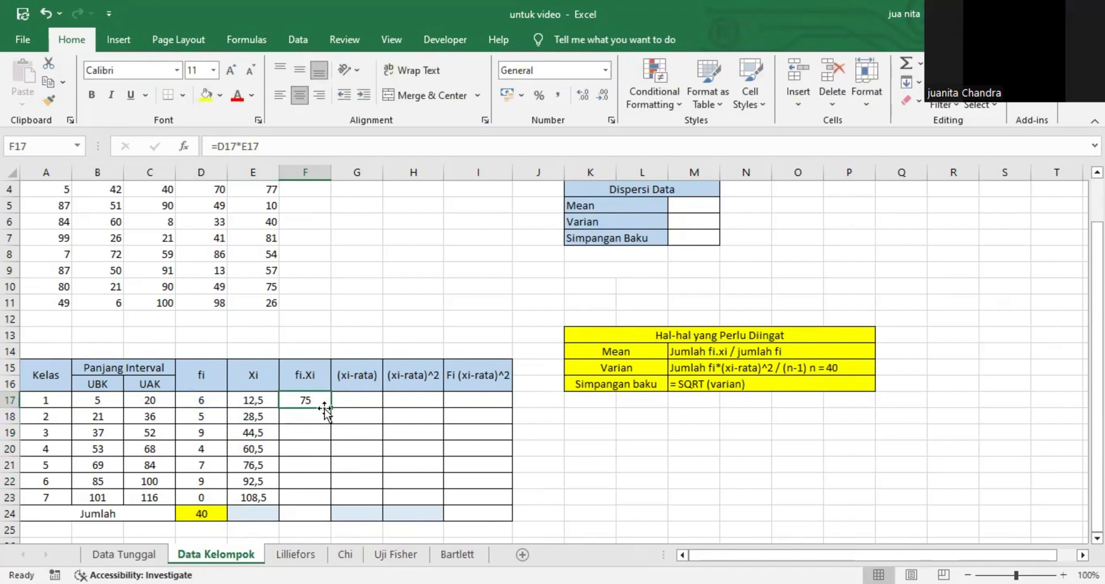
drag(332, 407, 332, 504)
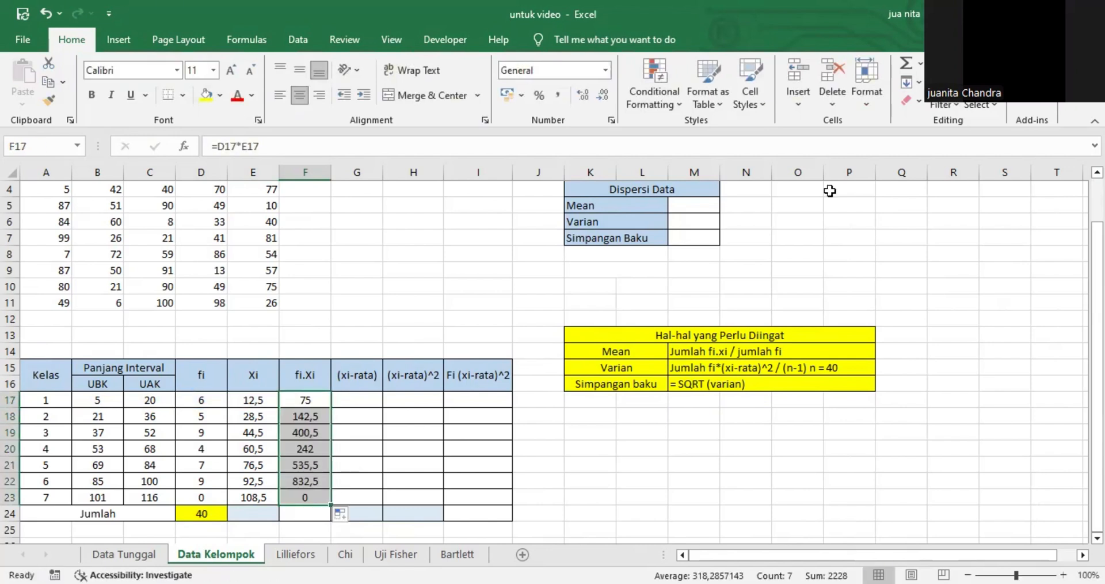
click(907, 64)
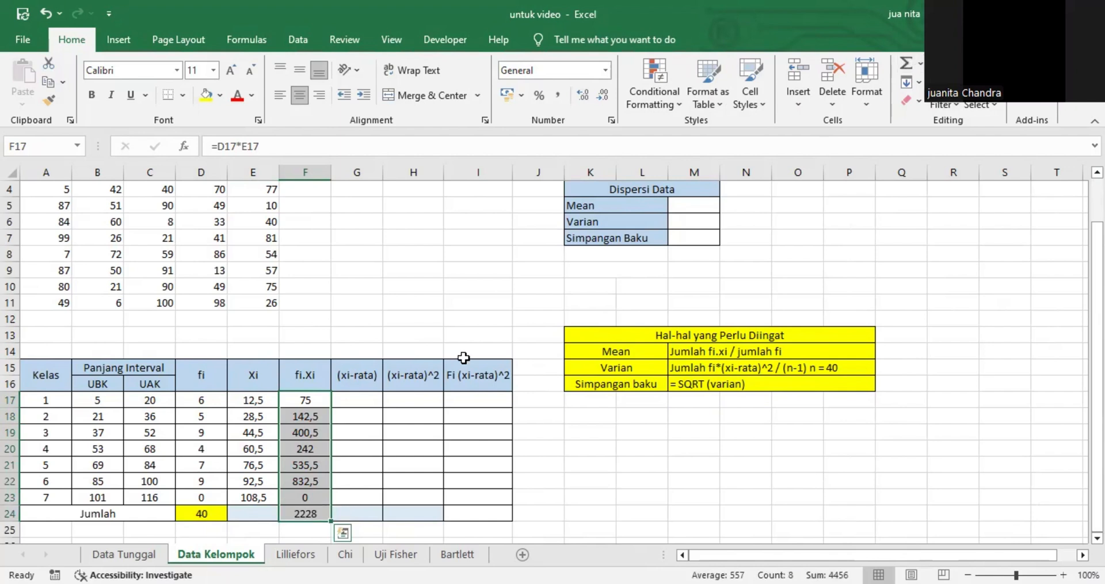
click(429, 322)
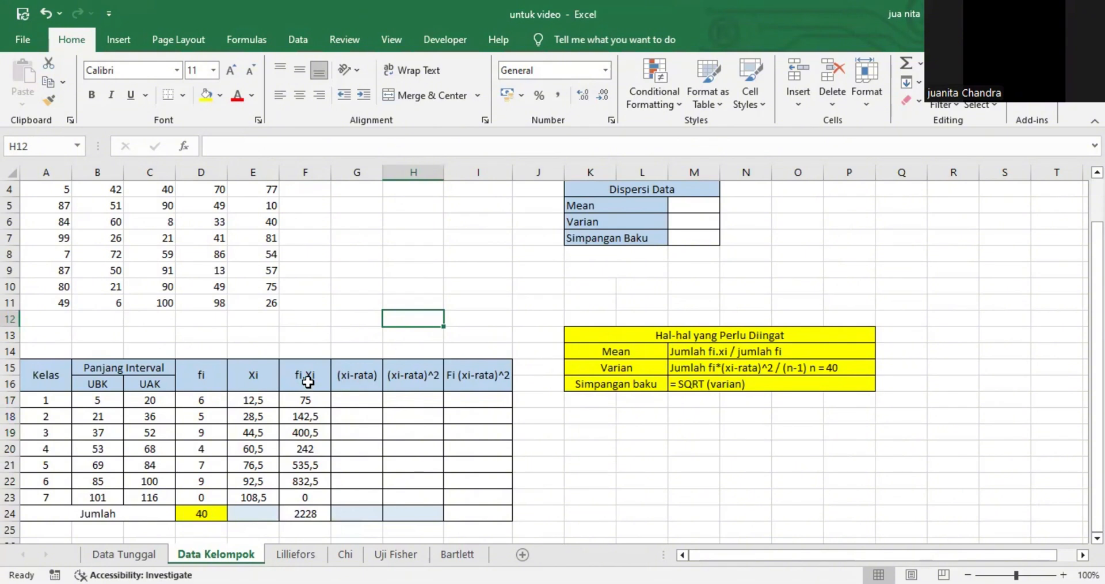
Calculate the grouped Mean in M5 with =F24/D24.
click(684, 207)
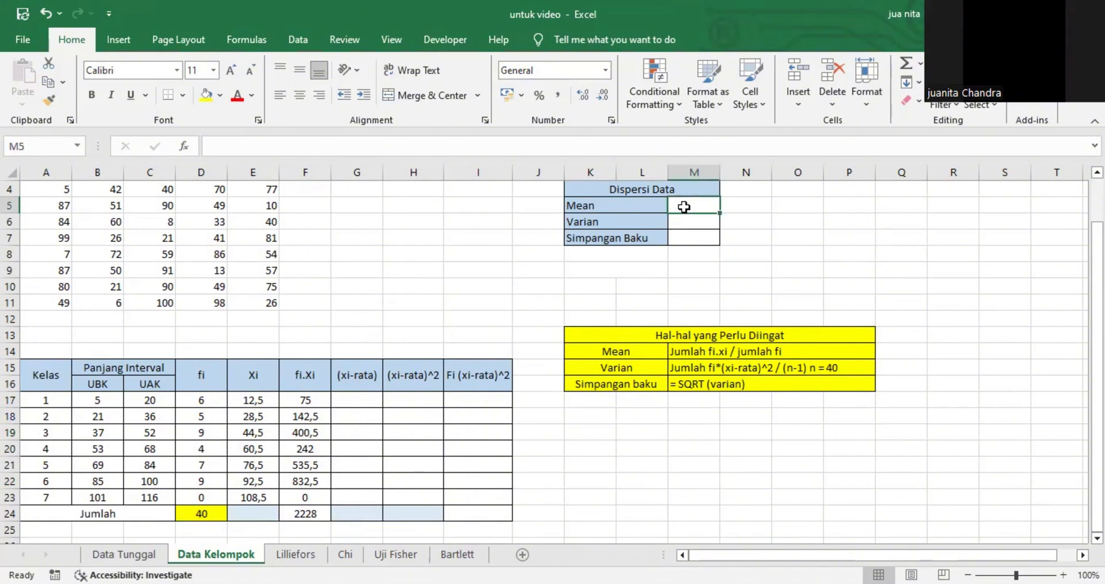
text(=)
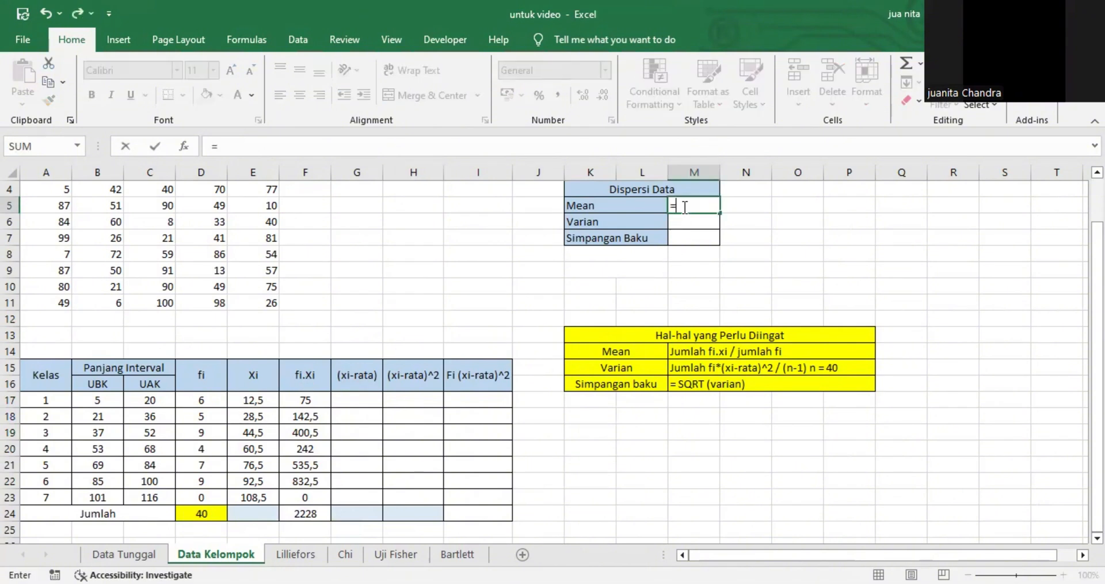
click(299, 514)
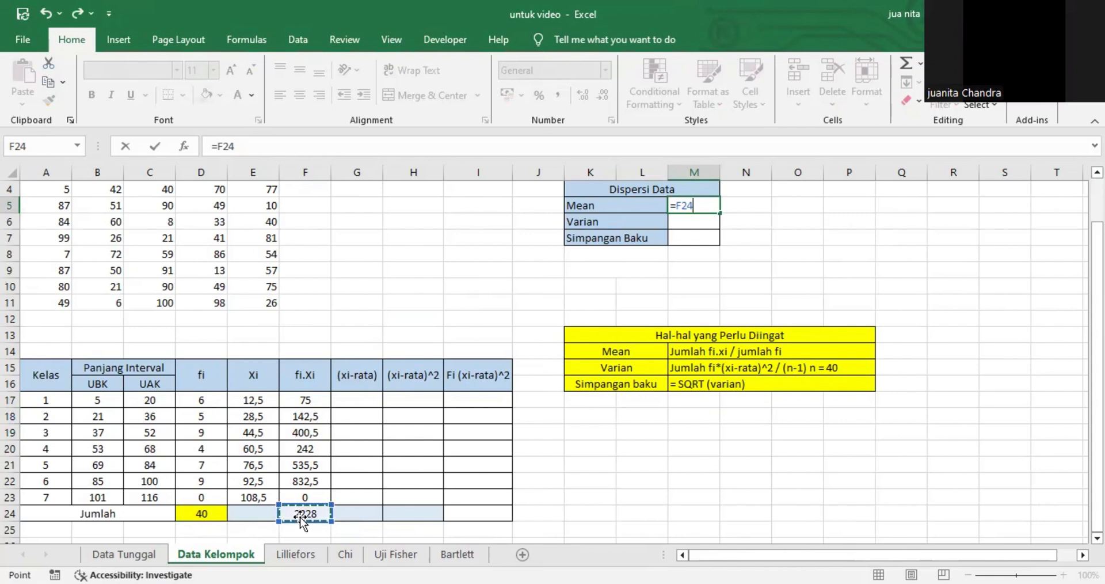
text(/)
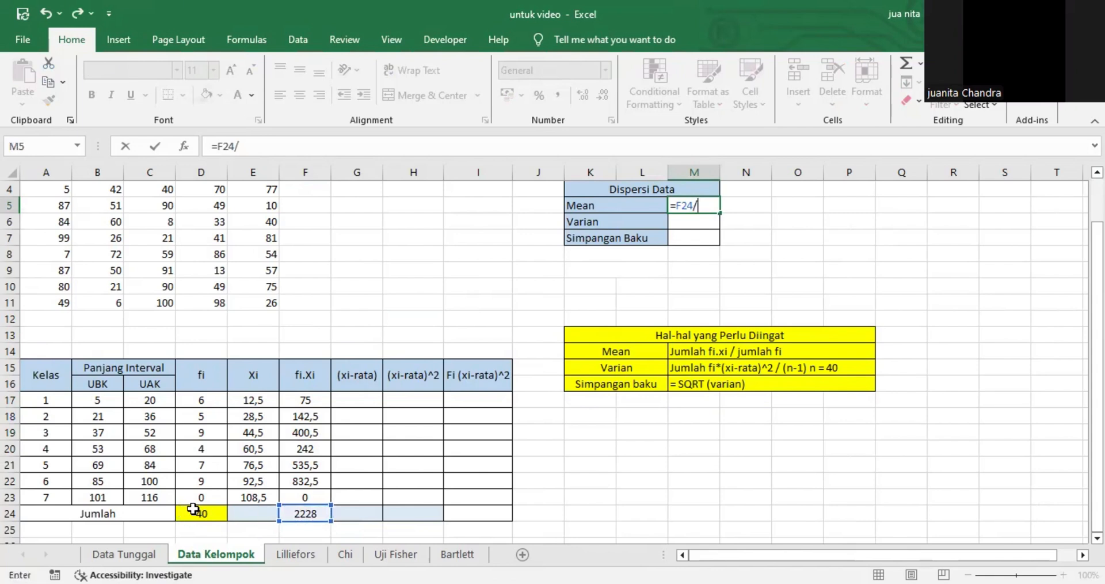
click(194, 509)
key(Return)
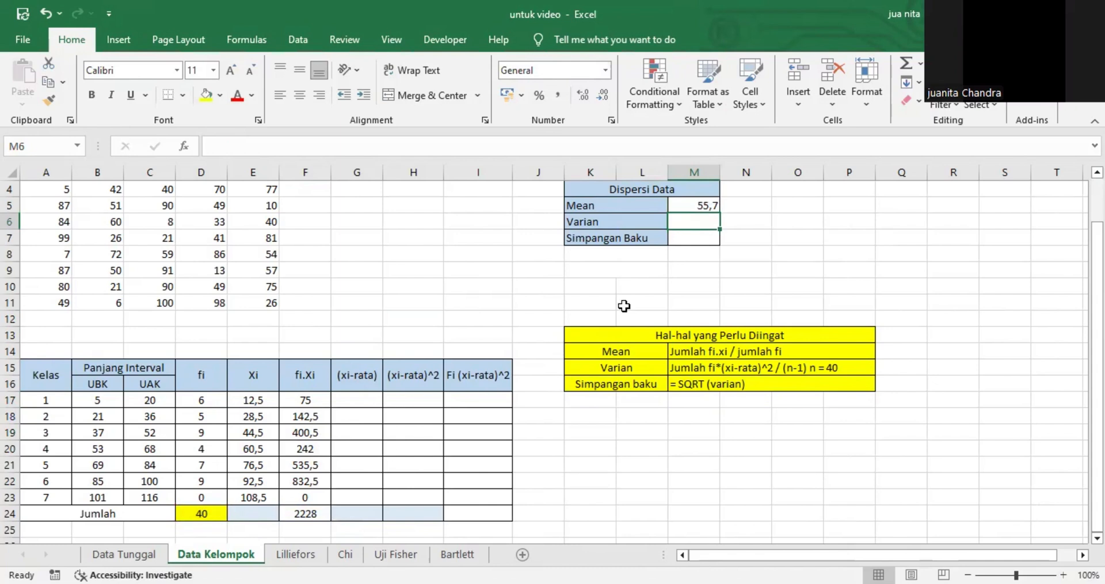
Check the reference formula for Varian, enter =E17-$M$5 in G17 for (xi-rata) and fill it down to row 23.
click(838, 371)
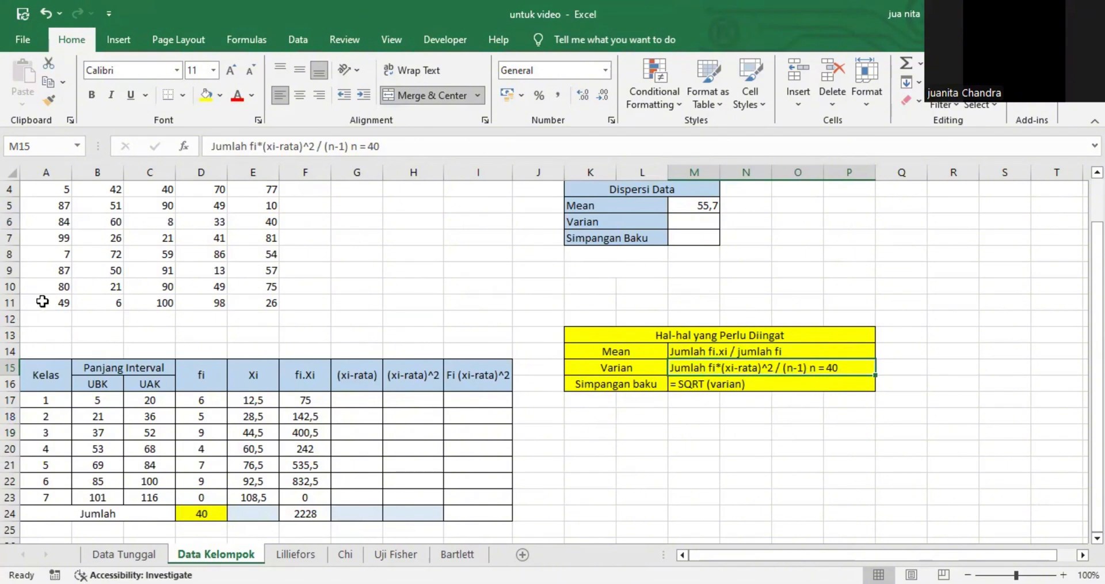
click(710, 219)
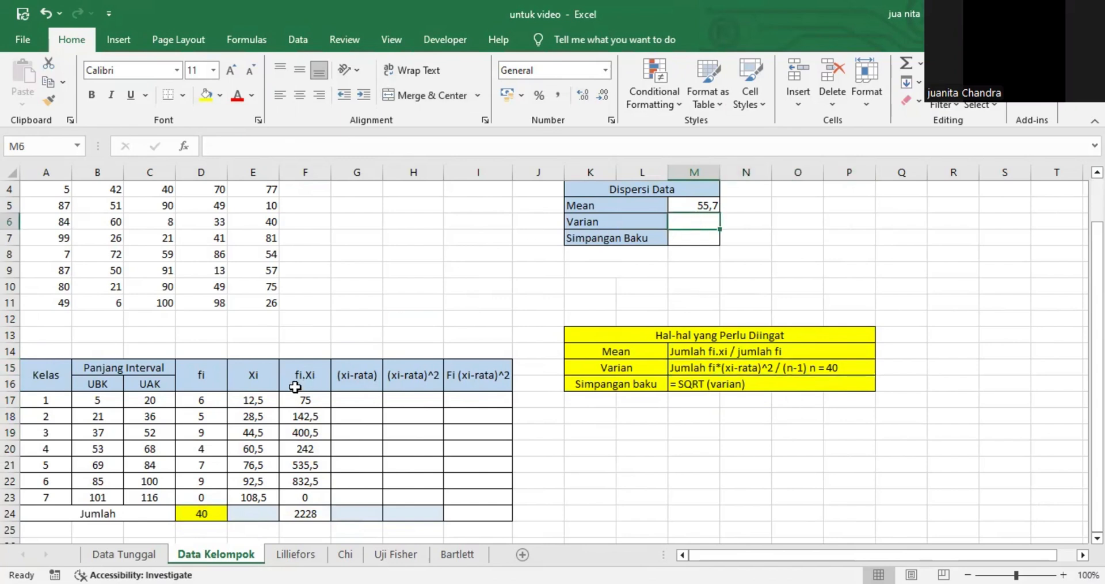
click(348, 397)
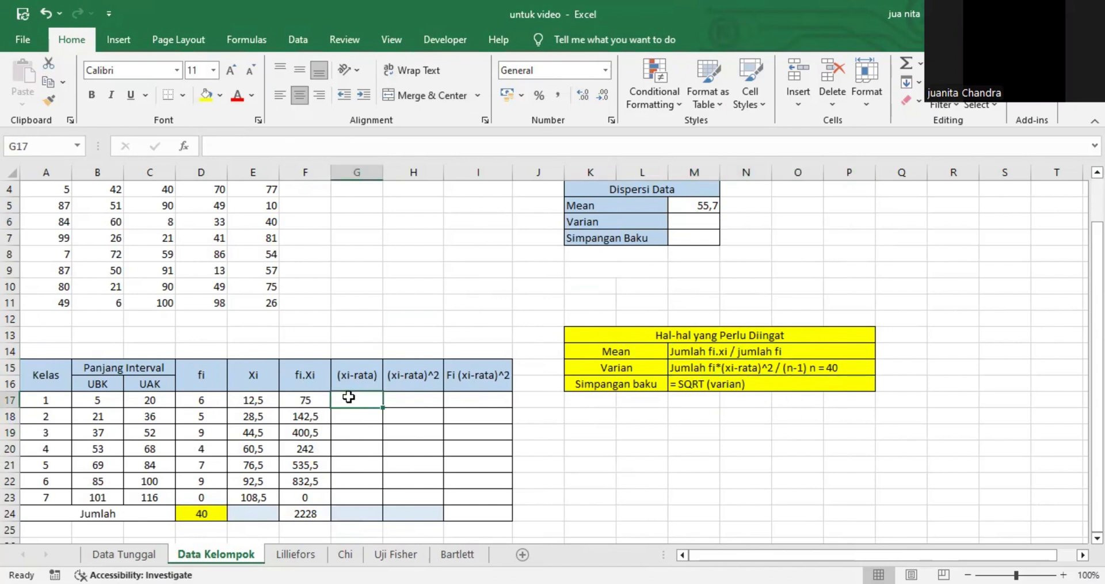
text(=)
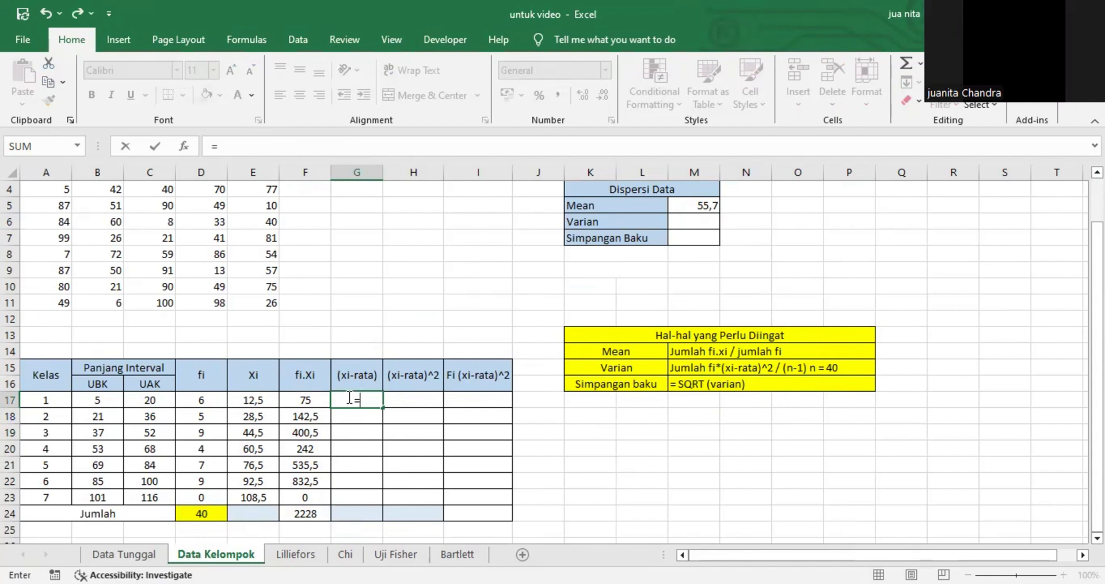
click(261, 398)
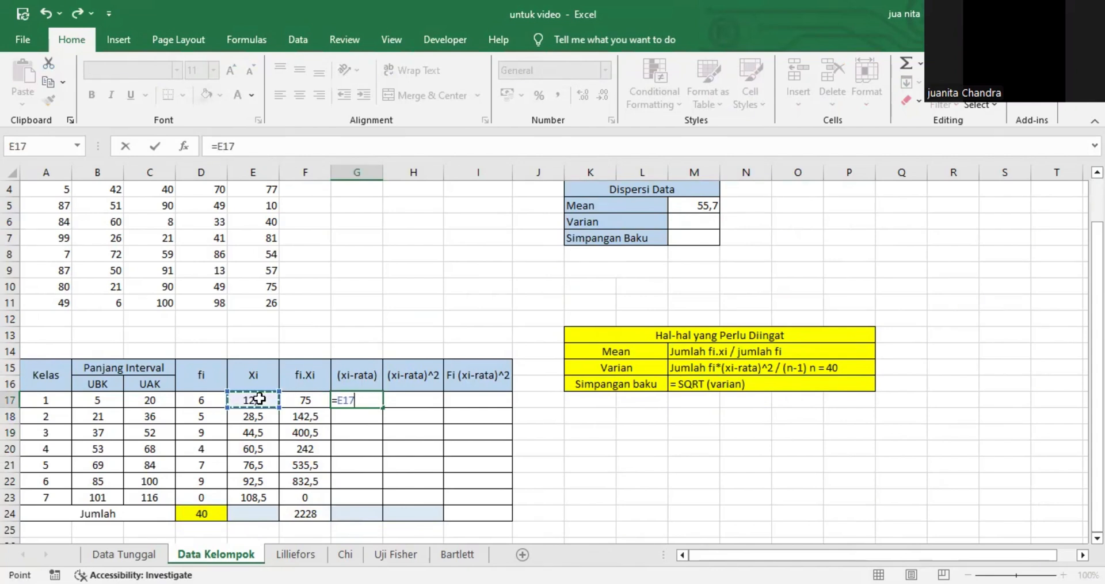
text(-)
click(693, 206)
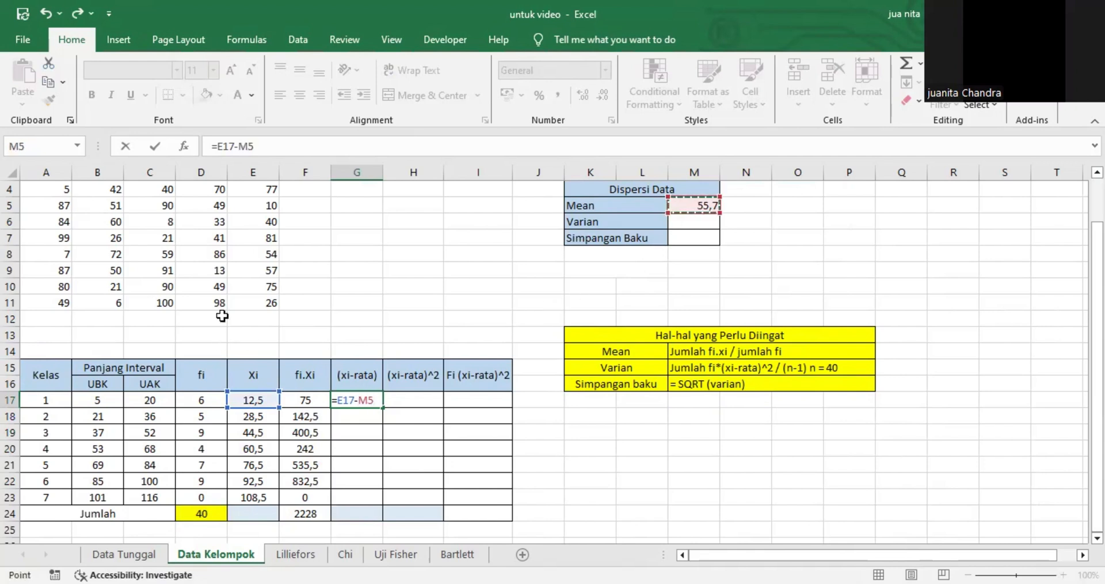
click(250, 147)
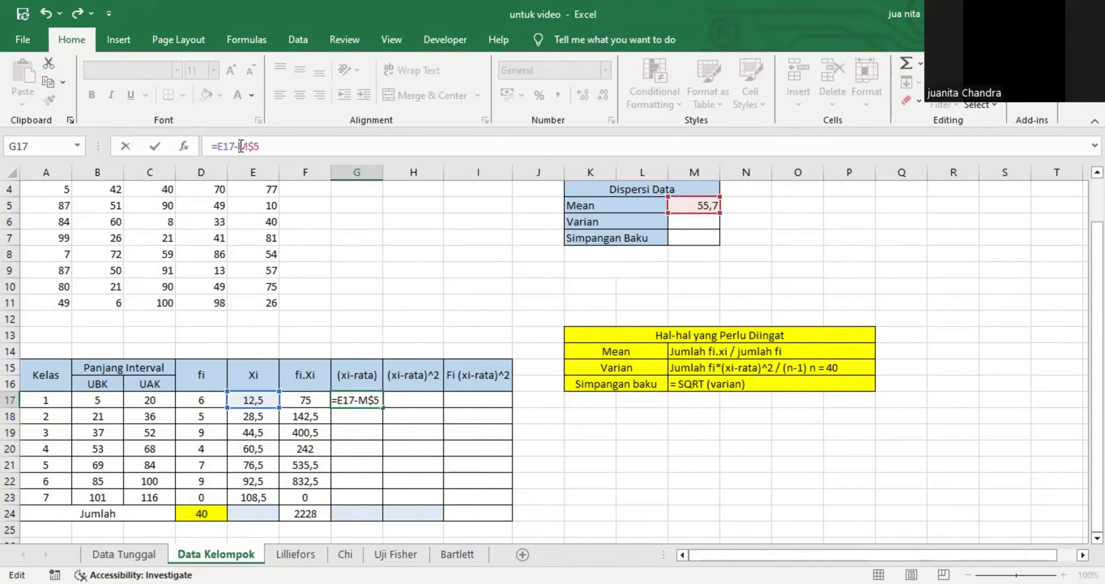
text($)
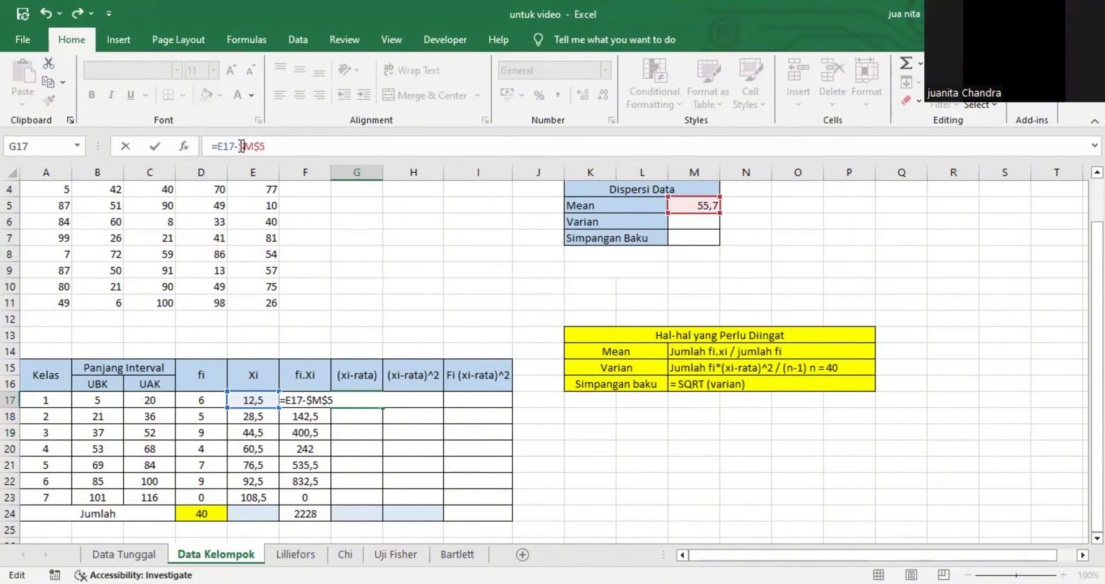
key(Return)
click(376, 399)
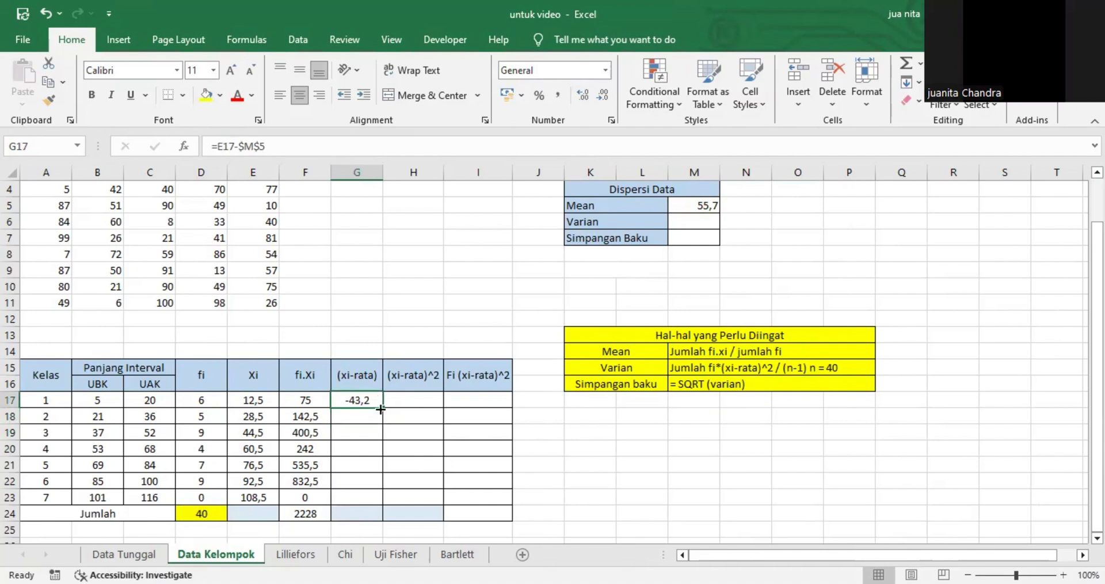
drag(381, 408, 377, 499)
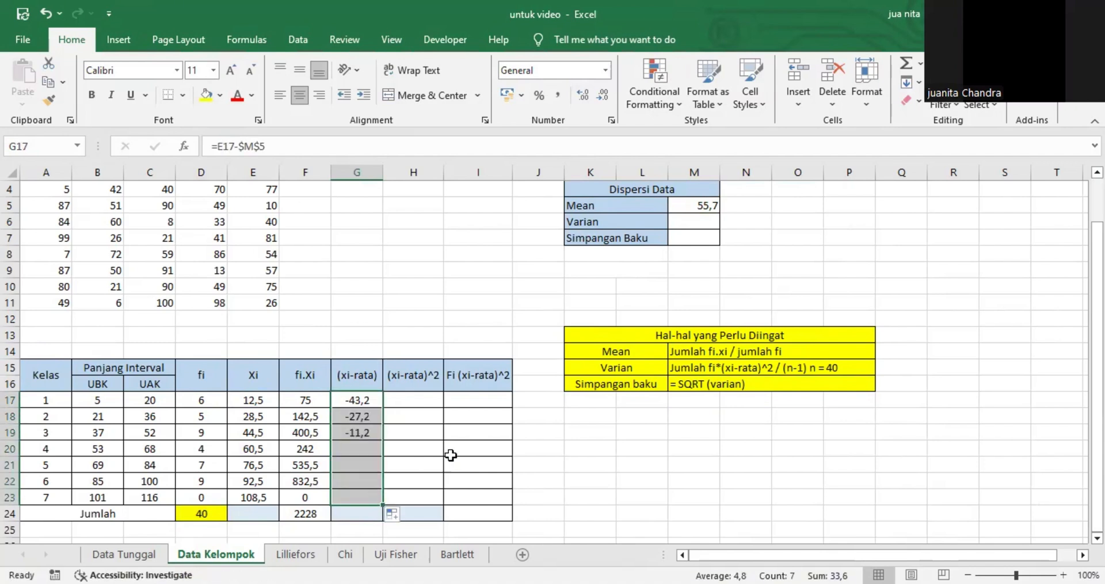
Enter =G17^2 in H17 for (xi-rata)^2 and fill the formula down to row 23.
click(426, 399)
text(=)
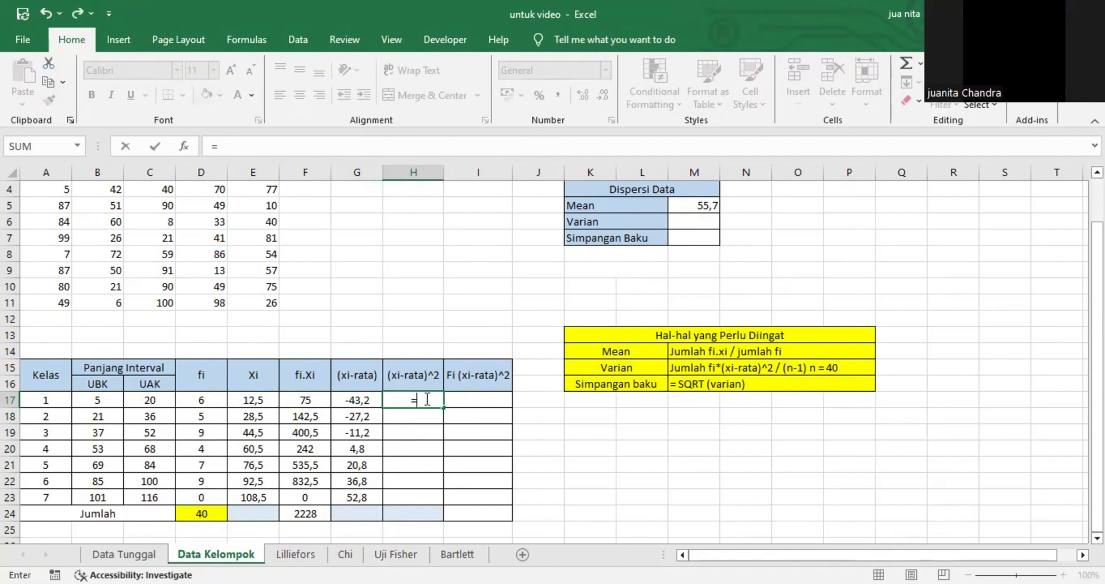
click(353, 403)
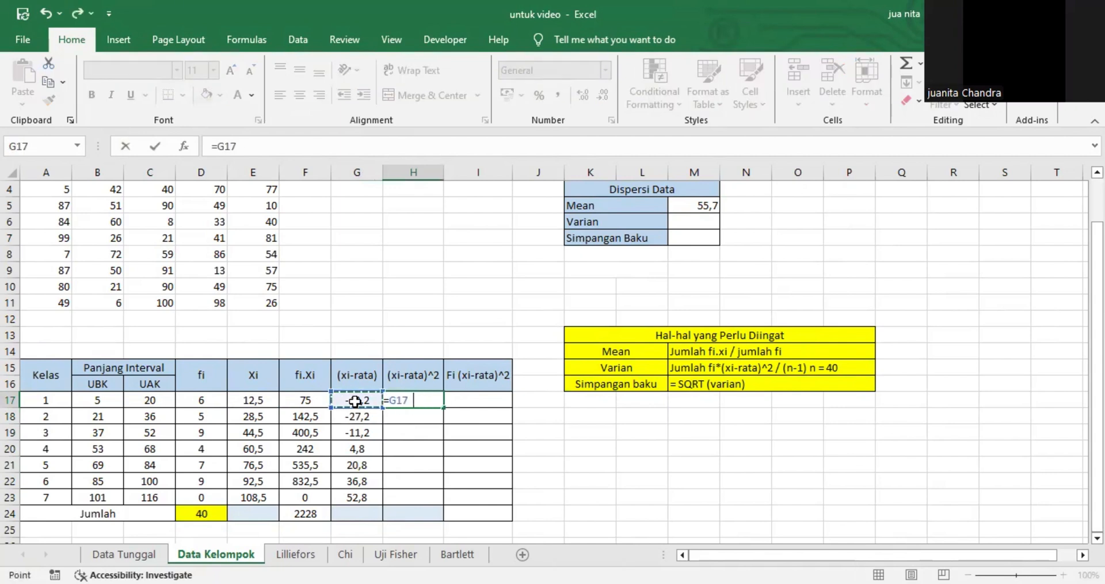
text(^^2)
key(Return)
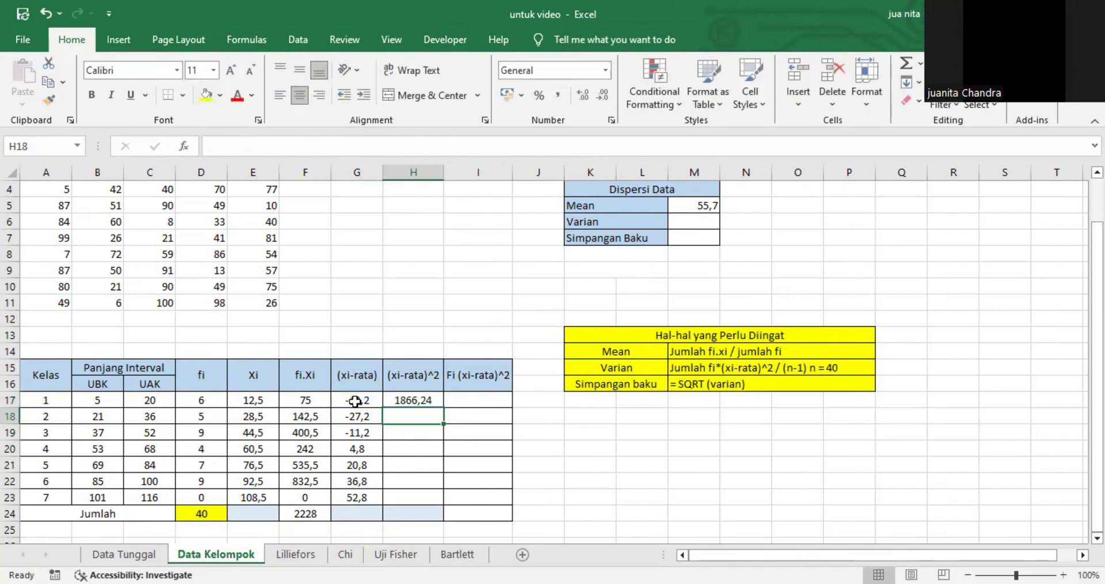
click(401, 401)
drag(444, 408, 444, 498)
Enter =D17*H17 in I17 for Fi (xi-rata)^2 and fill the formula down to row 23.
click(499, 399)
text(=D17*)
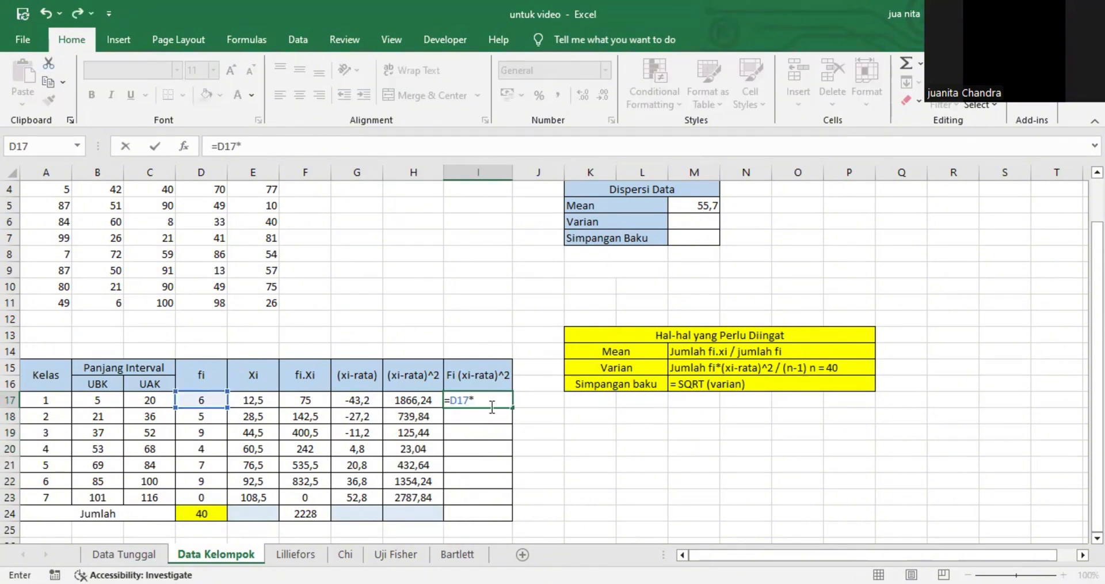
click(426, 401)
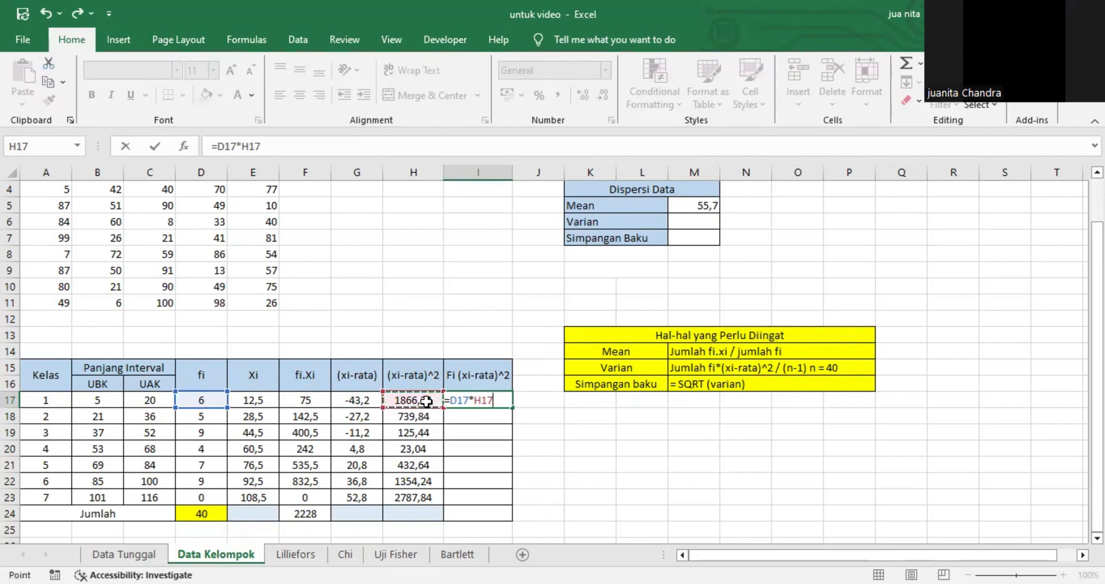
key(Return)
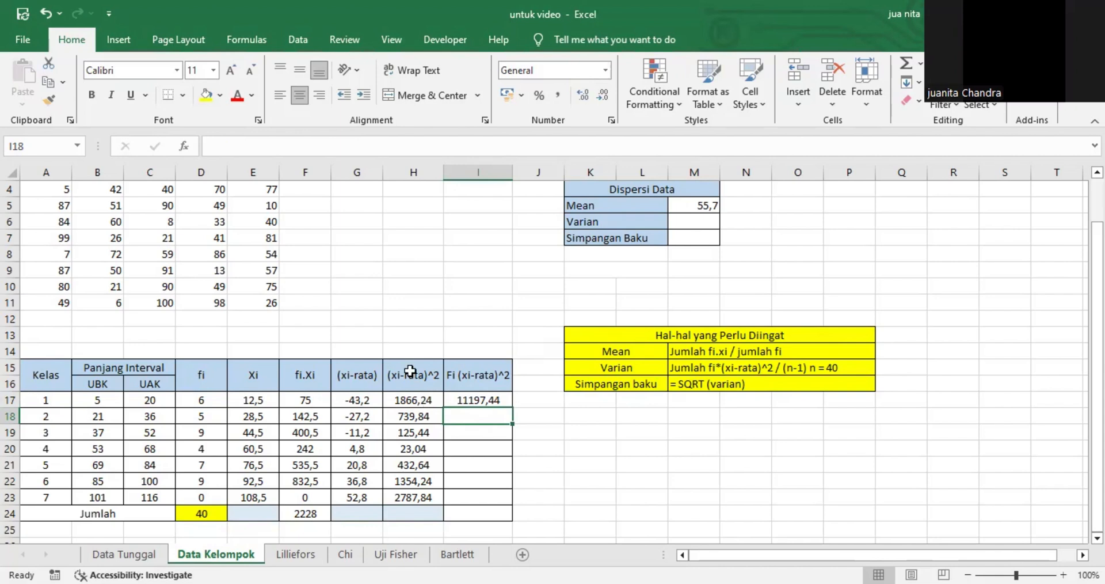
click(455, 397)
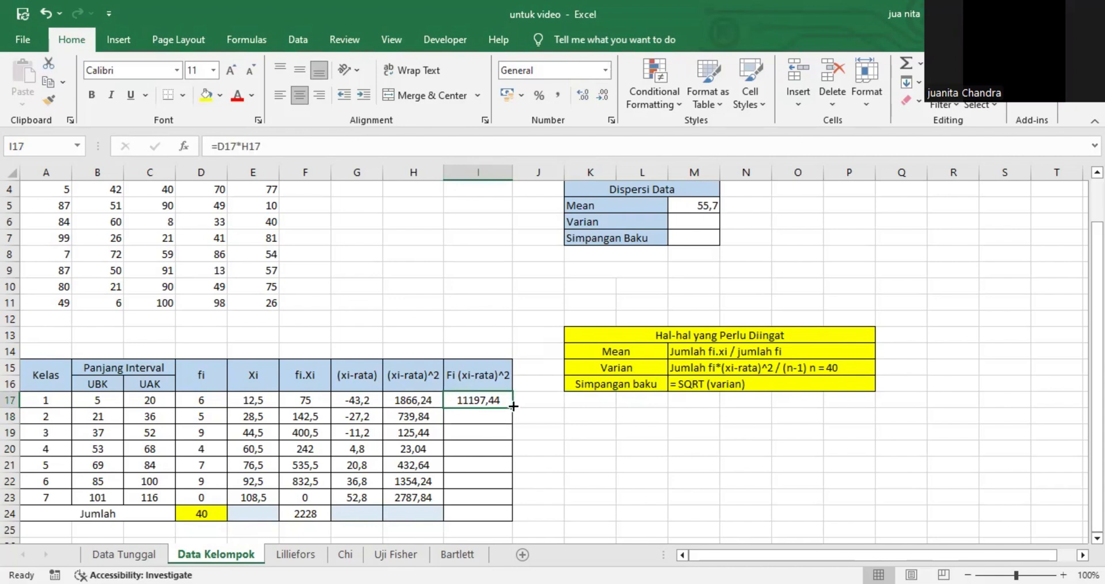
drag(513, 406, 505, 499)
Sum the Fi (xi-rata)^2 column in the Jumlah row with =SUM(I17:I23) in I24.
click(505, 512)
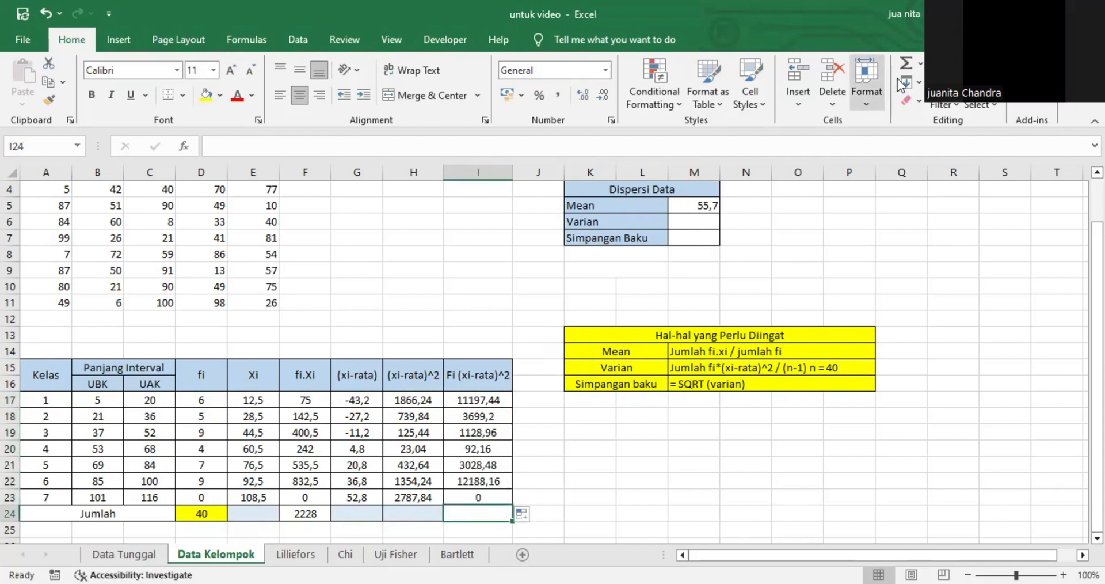
click(907, 63)
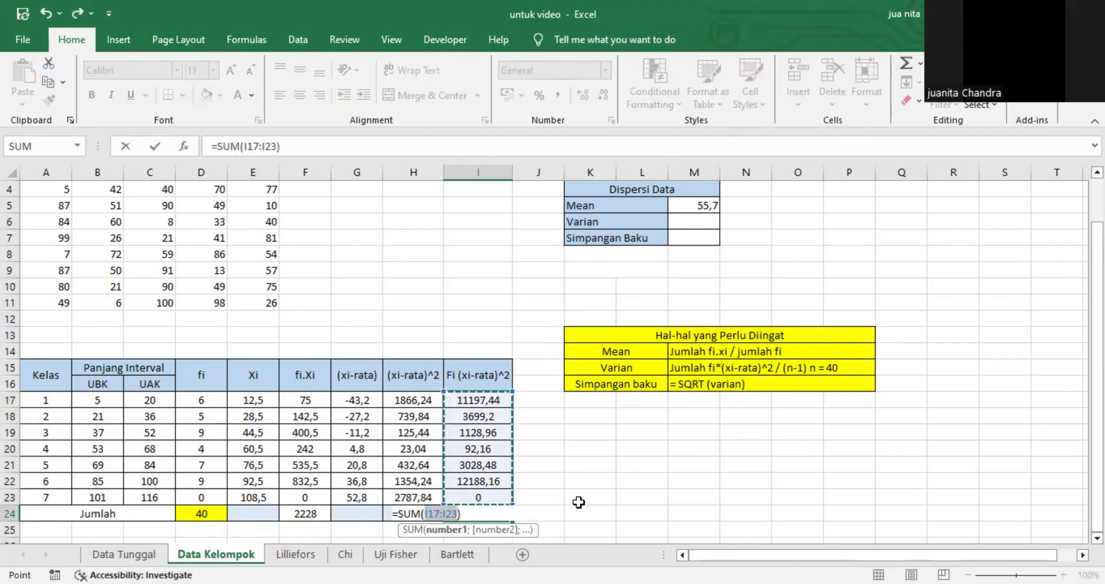
key(Return)
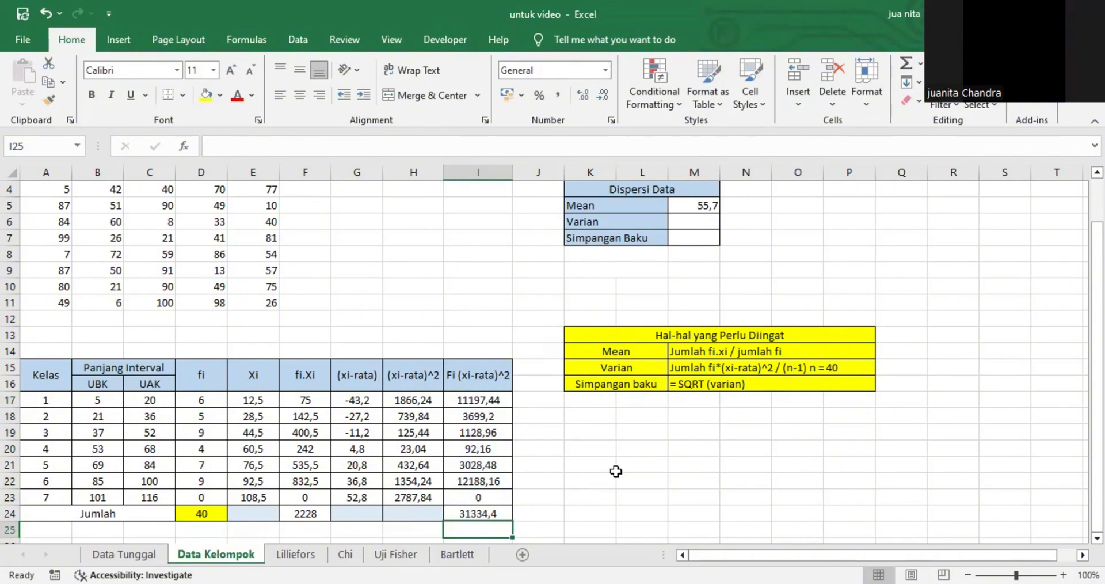
Calculate the grouped Varian in M6 with =I24/39.
click(703, 223)
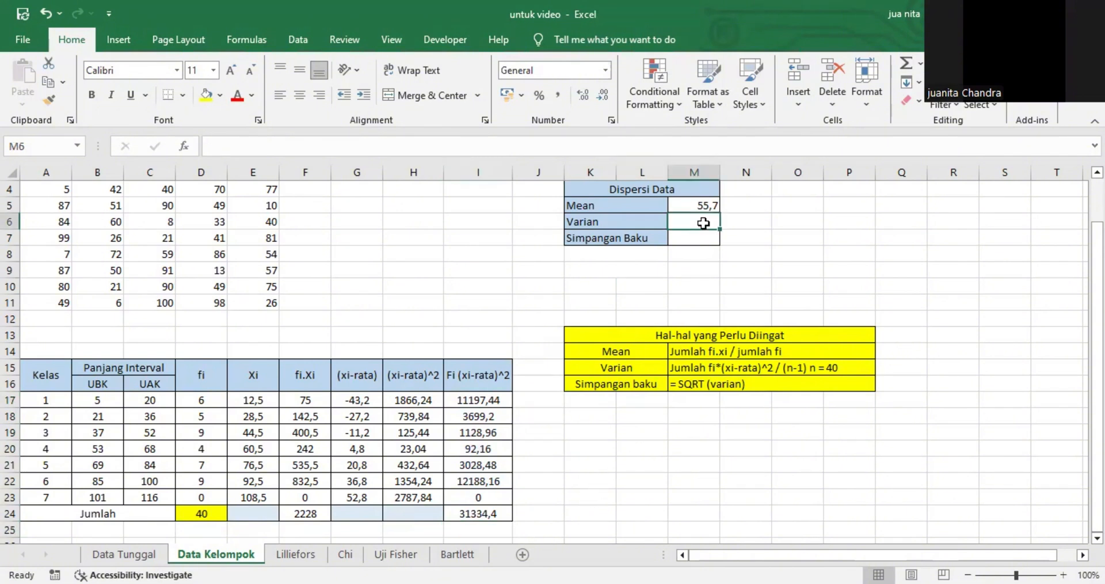
text(=)
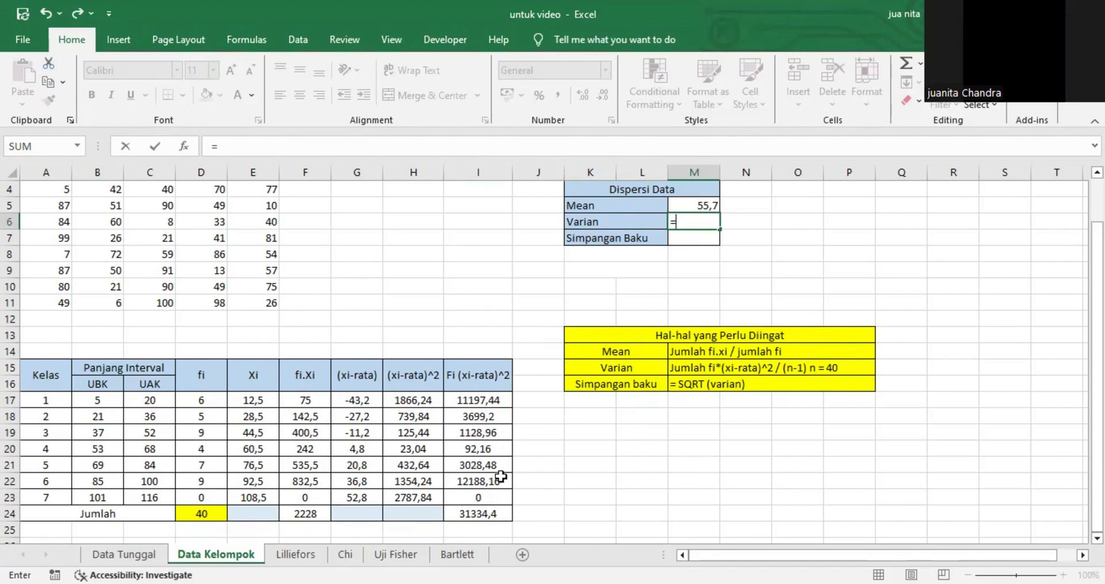
click(489, 514)
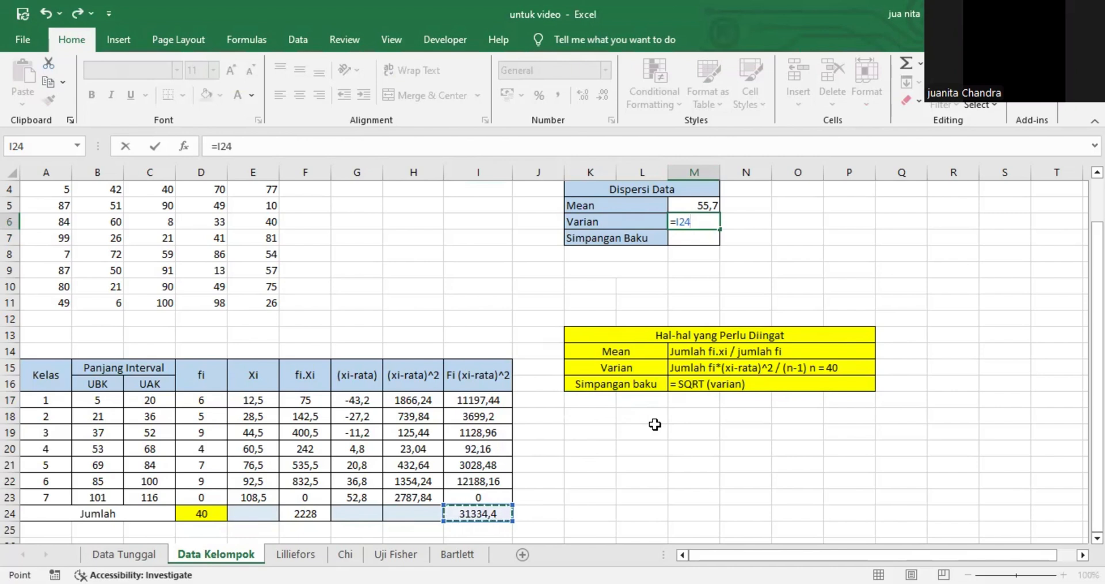
text(/39)
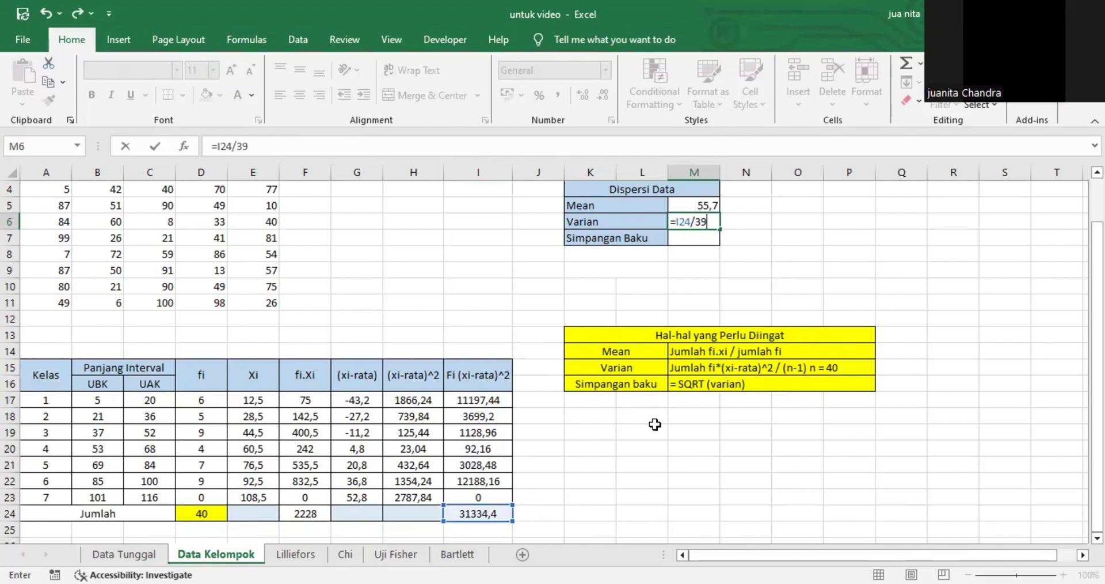
key(Return)
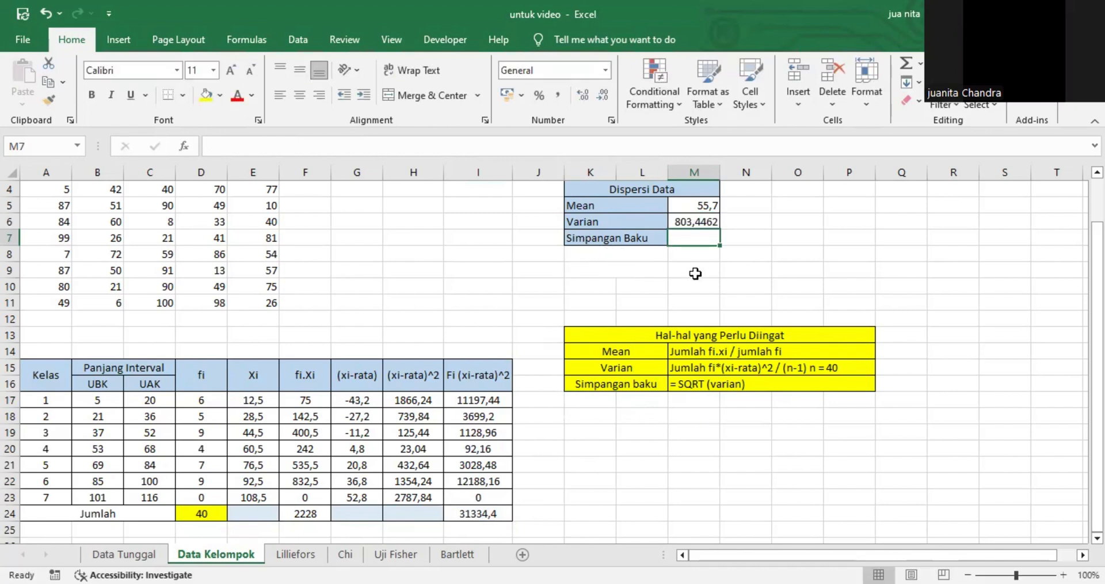
Calculate the grouped Simpangan Baku in M7 with =SQRT(M6).
text(=)
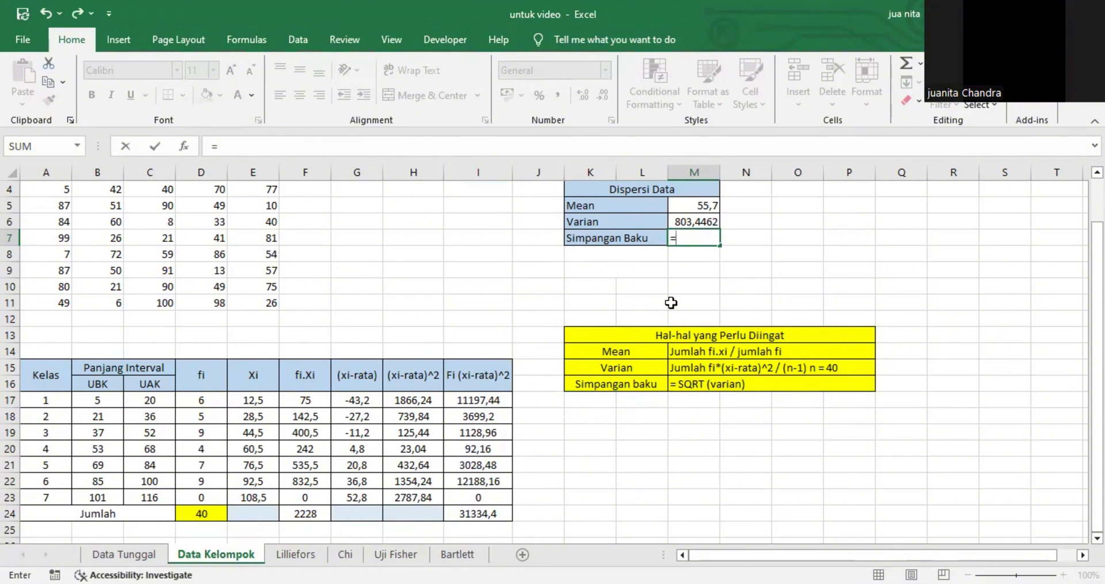
text(sq)
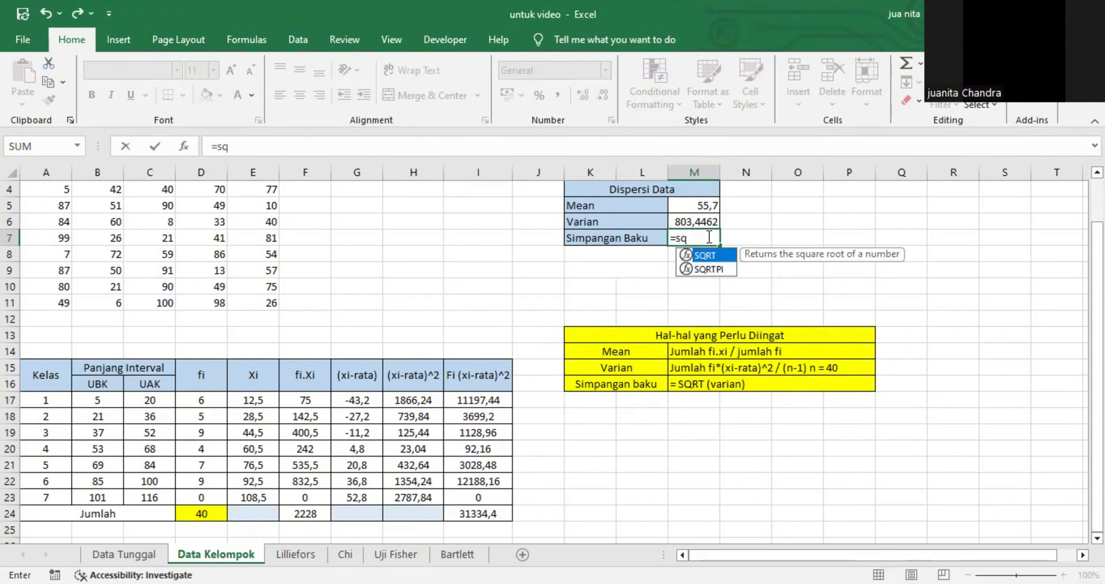
double_click(716, 253)
click(697, 221)
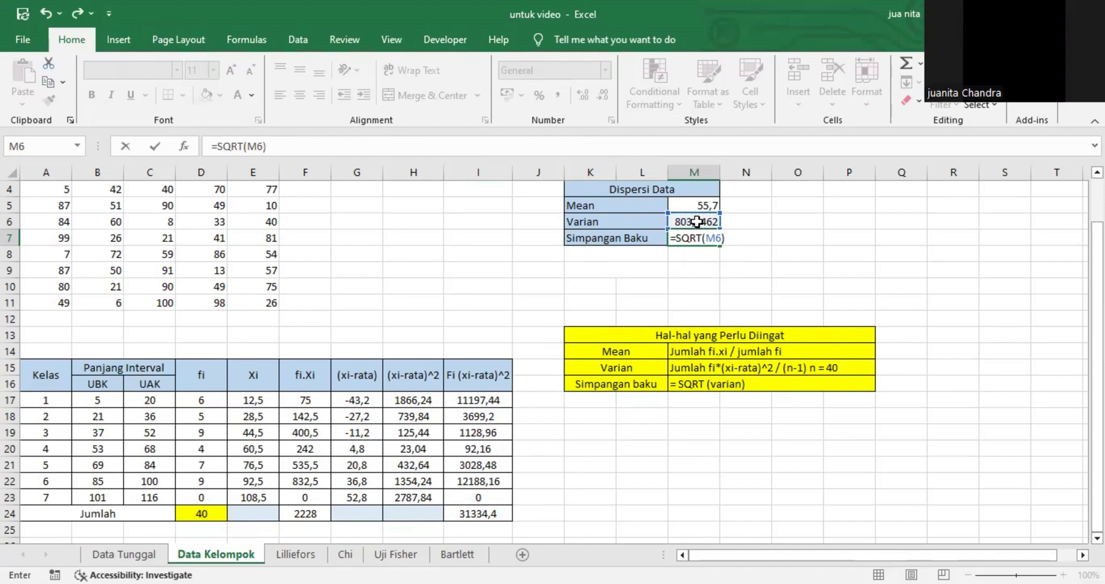
key(Return)
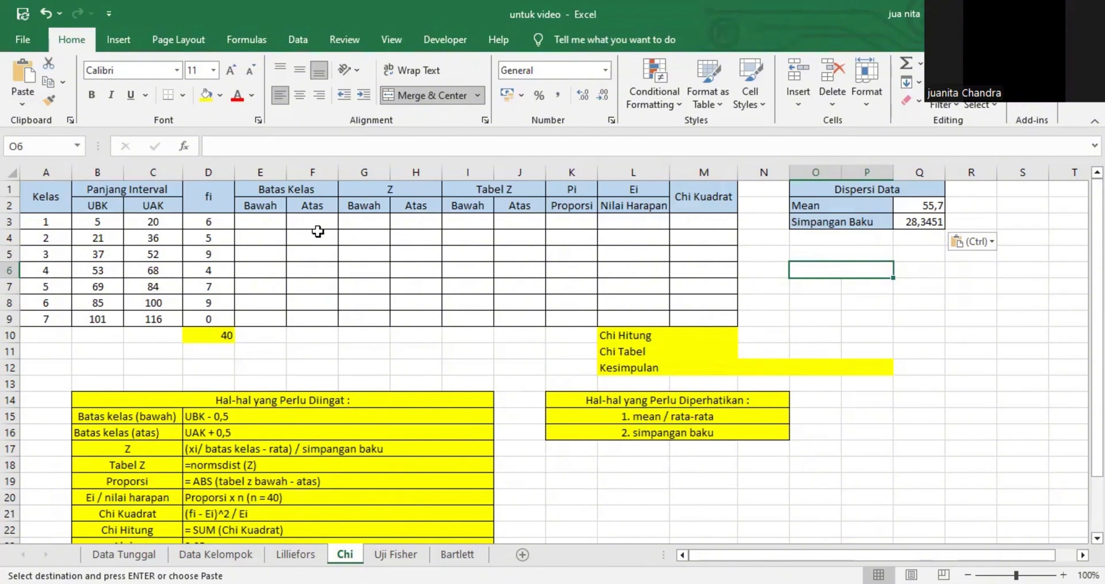
On the Chi sheet, check the reference formula for the lower class boundary and enter =B3-0,5 in E3.
click(253, 224)
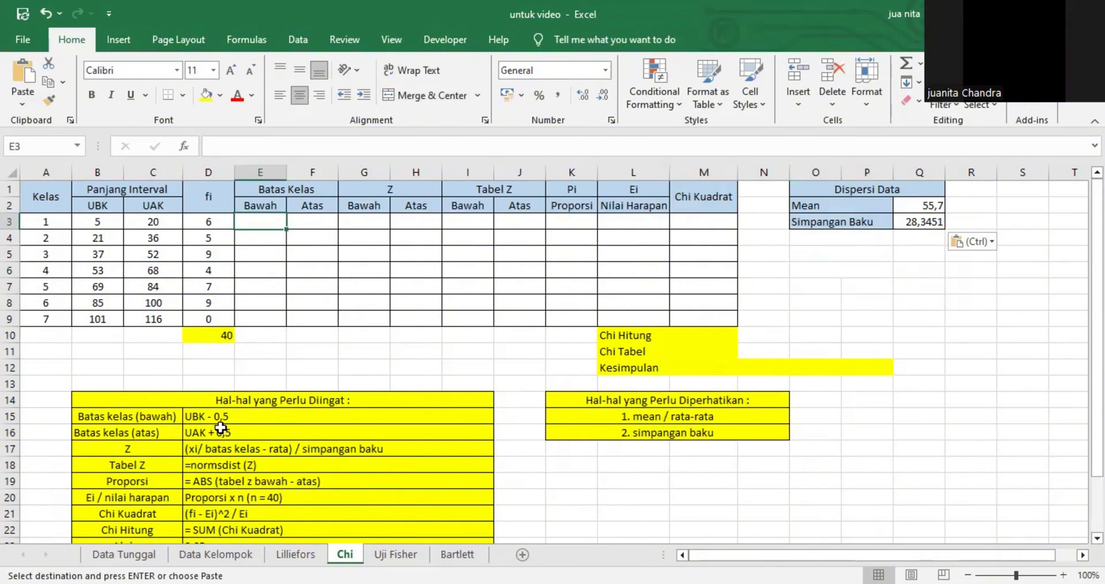
click(262, 420)
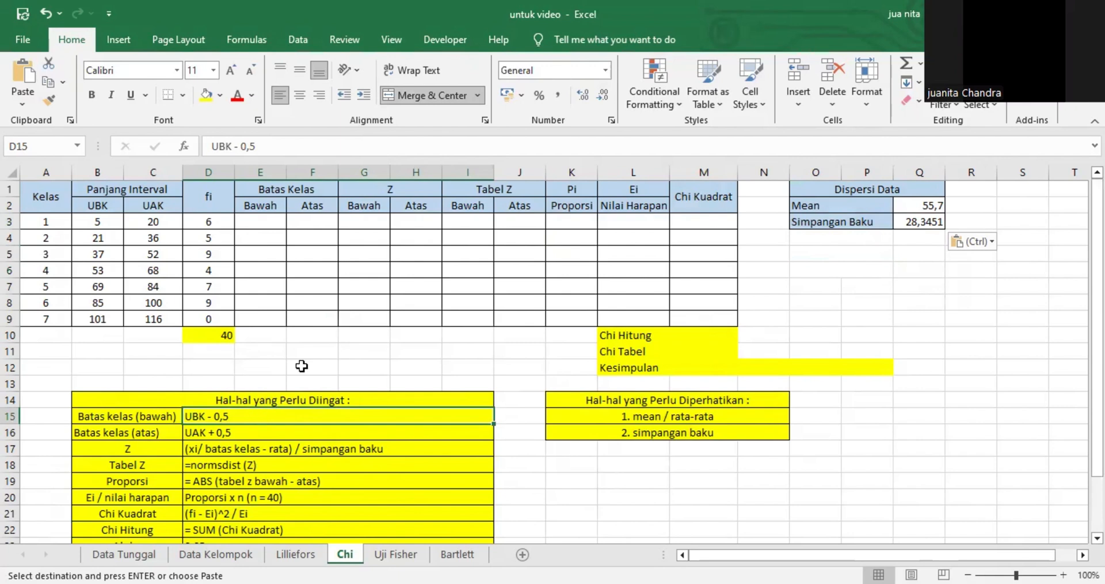
click(268, 222)
text(=)
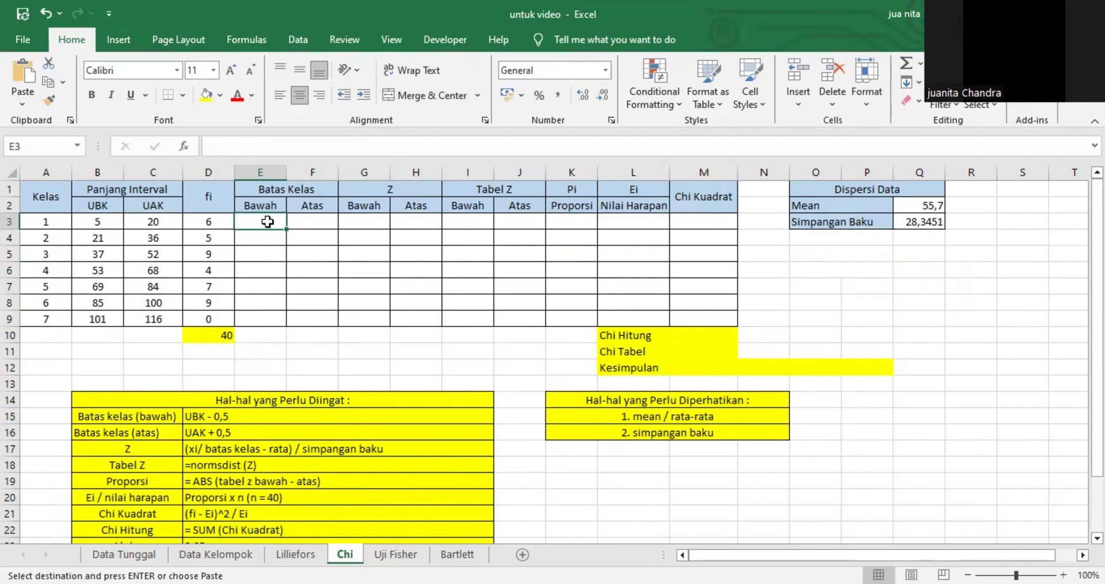
click(98, 220)
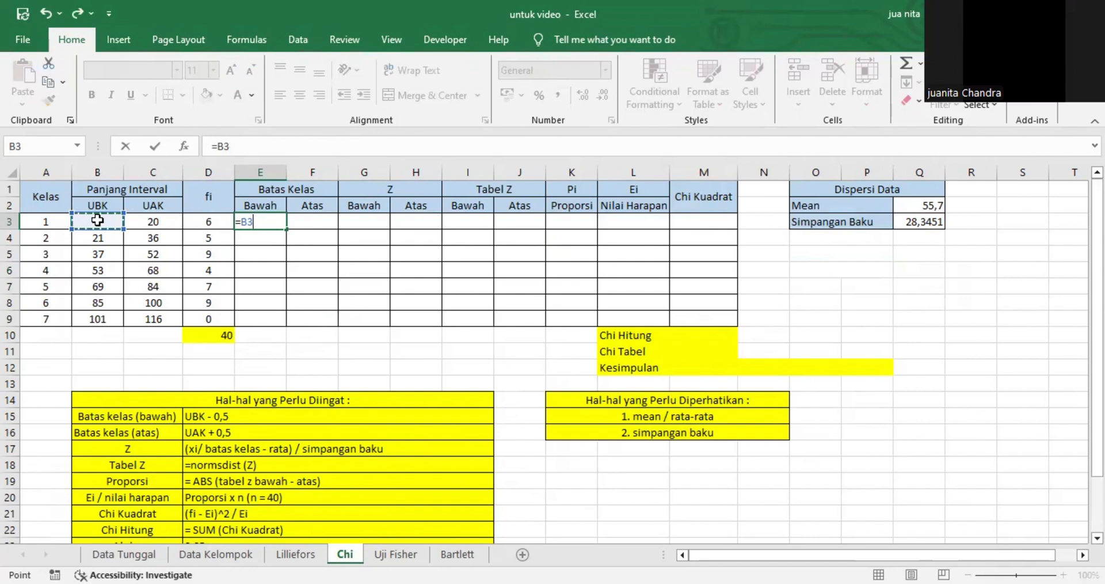
text(-0,5)
key(Return)
Enter =C3+0,5 in F3 for the upper class boundary (Atas) of class 1.
click(318, 221)
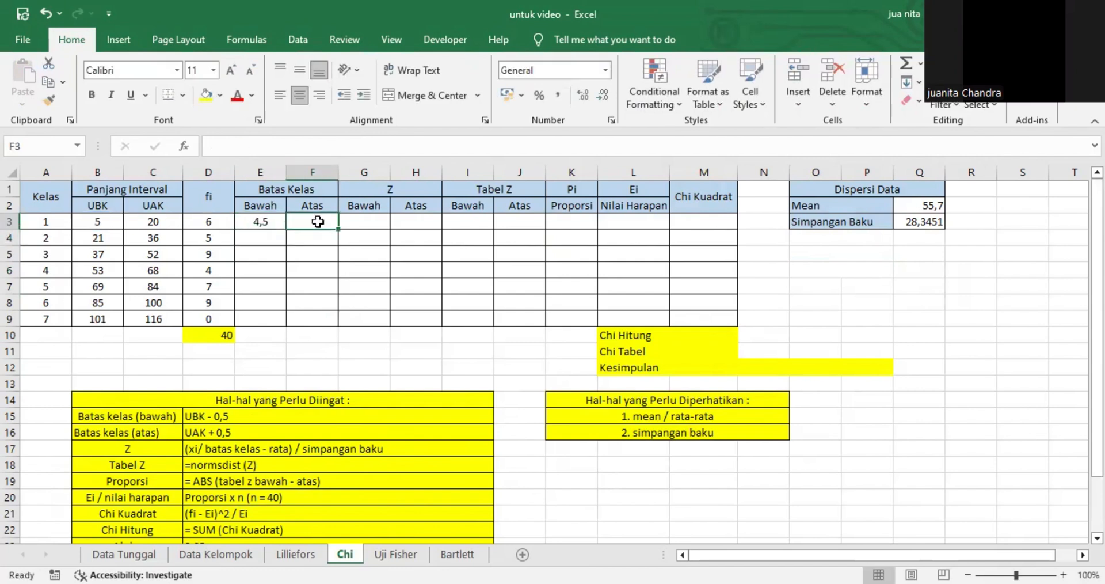
text(=)
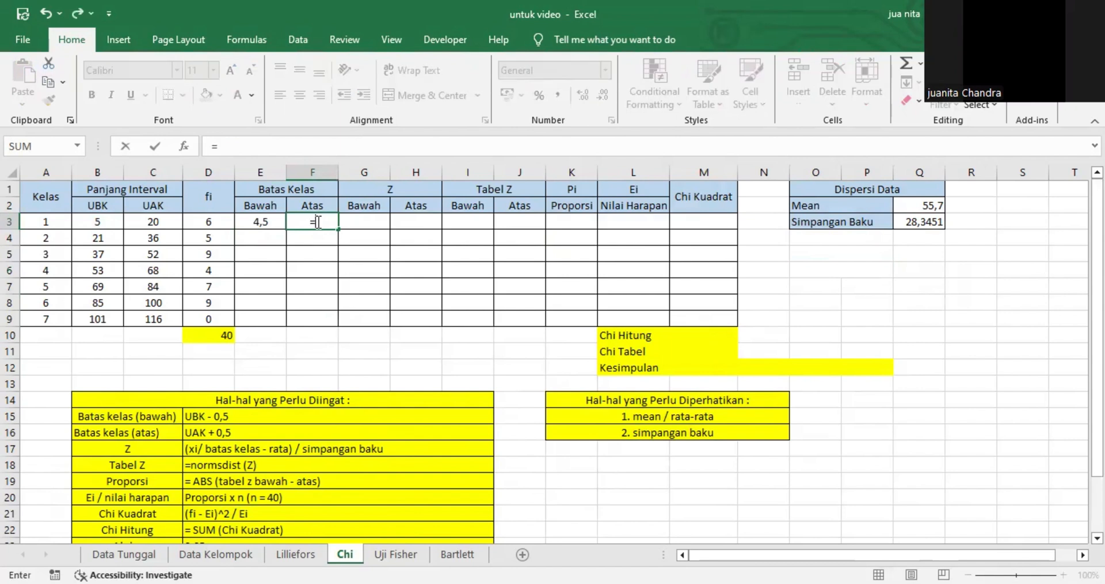
click(162, 223)
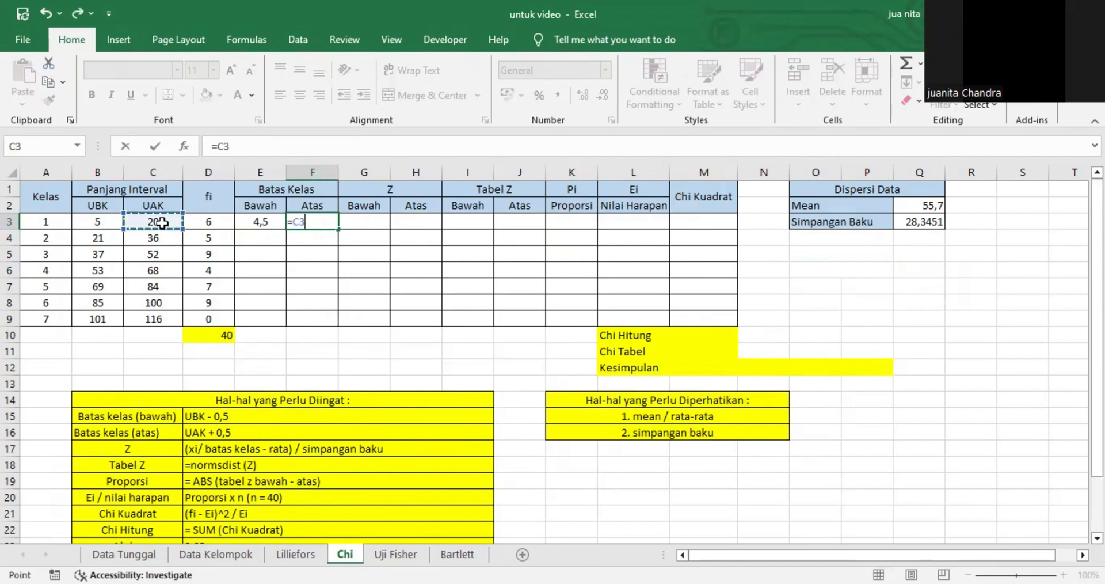
text(+0,5)
key(Return)
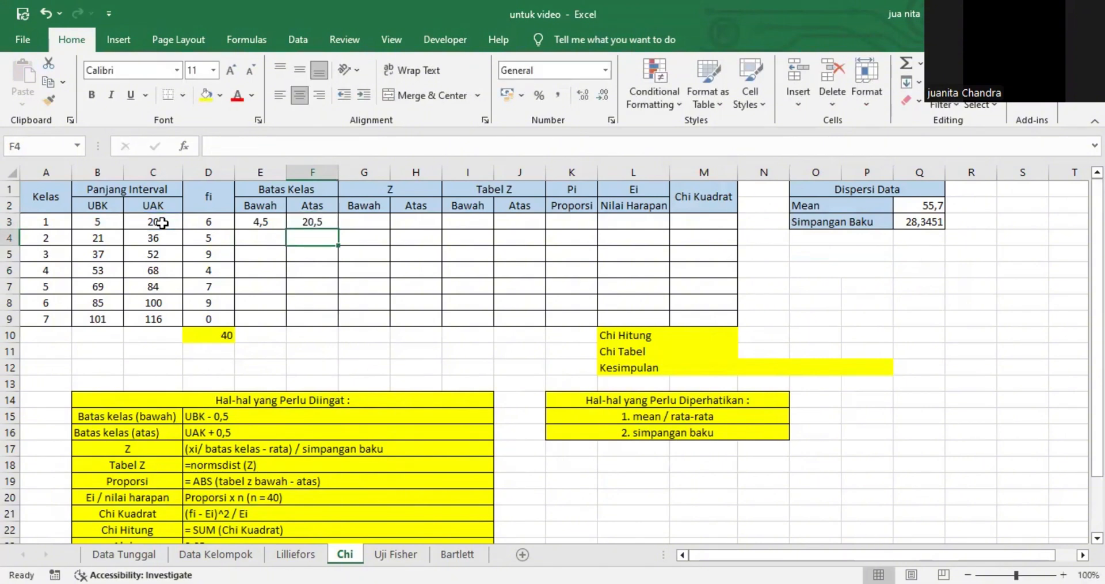
Check the reference formula for Z and enter =(E3-$Q$2)/$Q$3 in G3 for the lower Z (Bawah) of class 1.
click(353, 224)
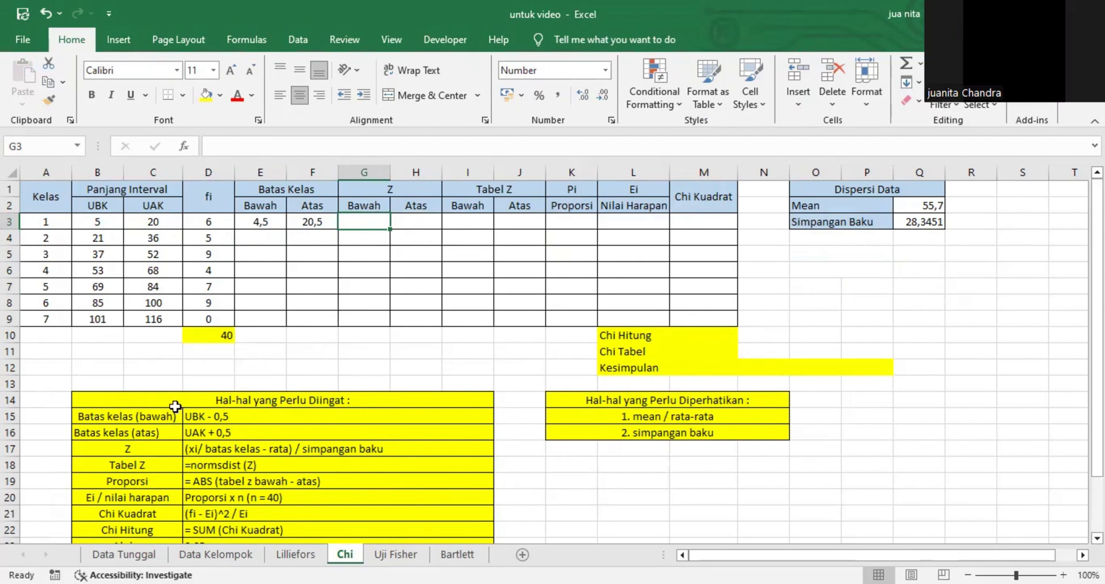
click(412, 449)
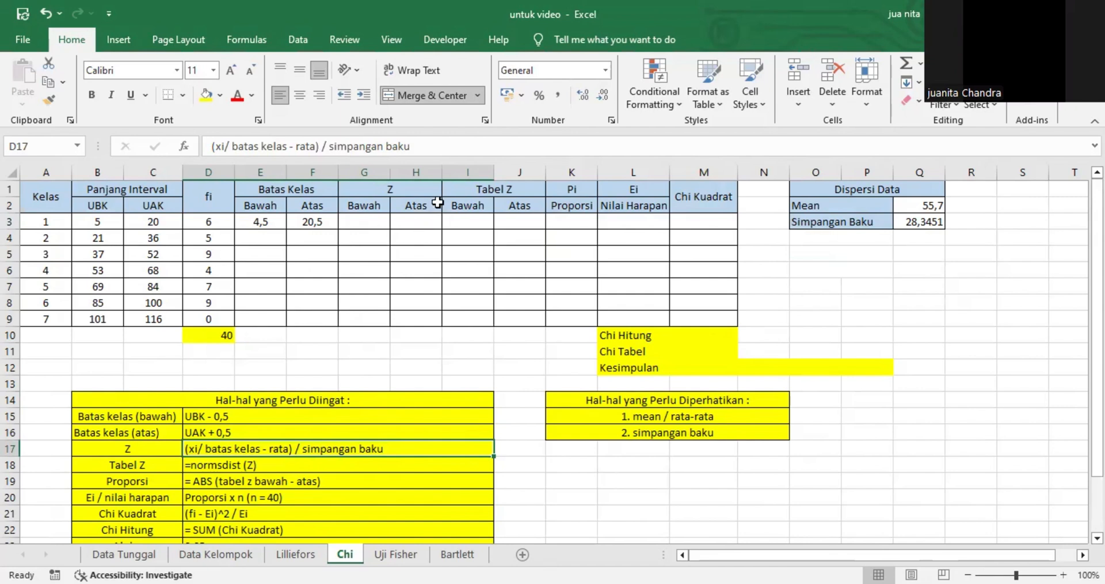
click(352, 230)
text(=)
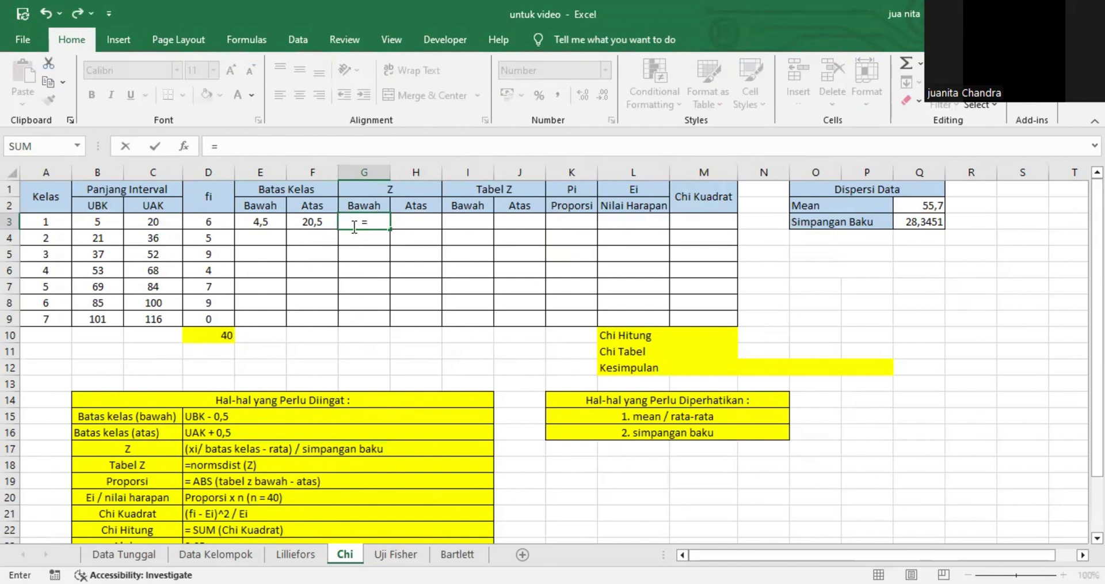
text(()
click(269, 226)
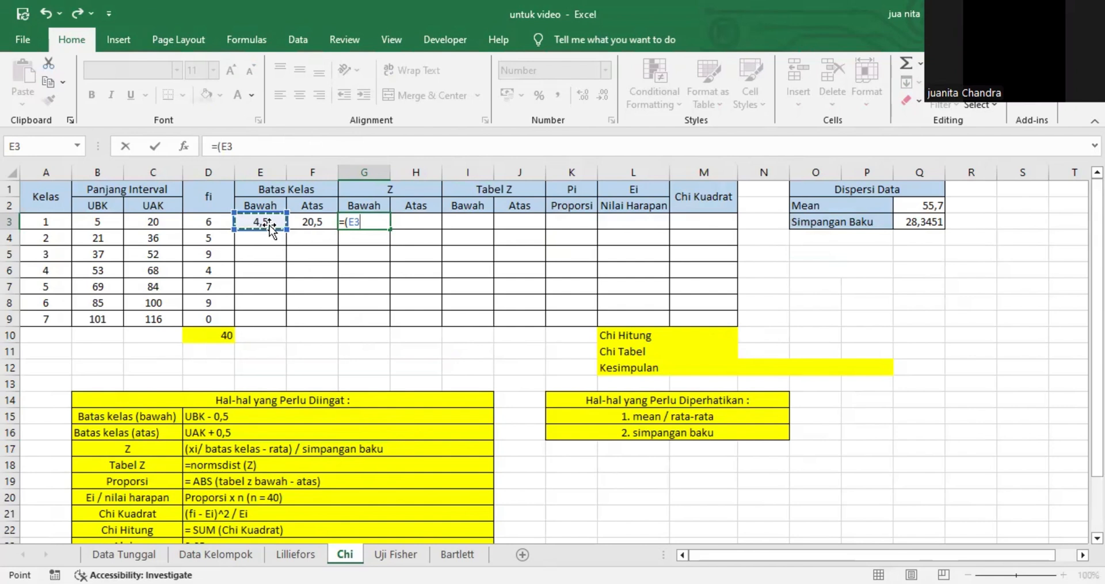
text(-)
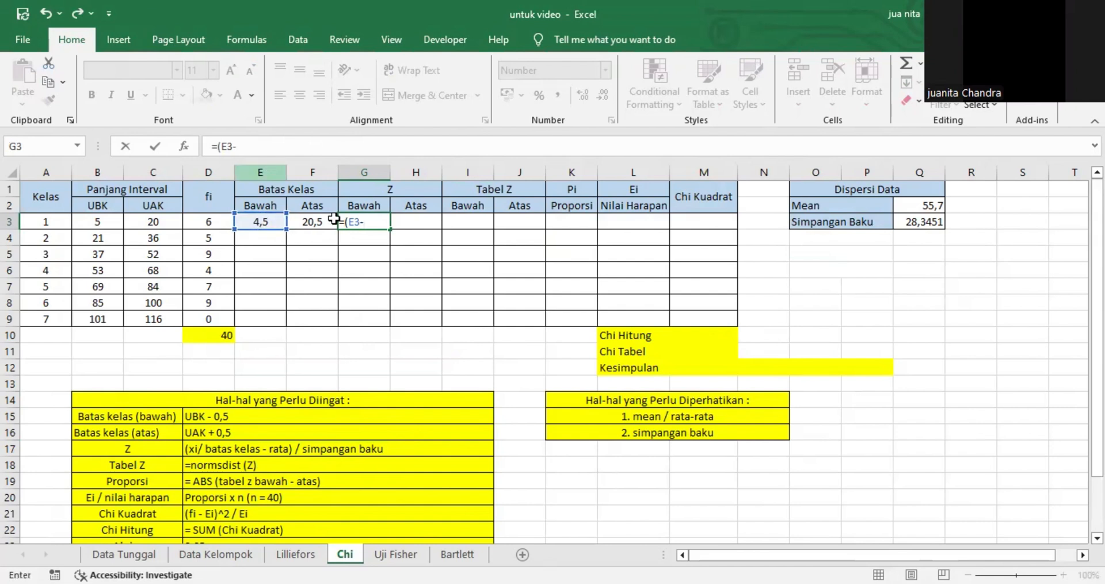
click(932, 207)
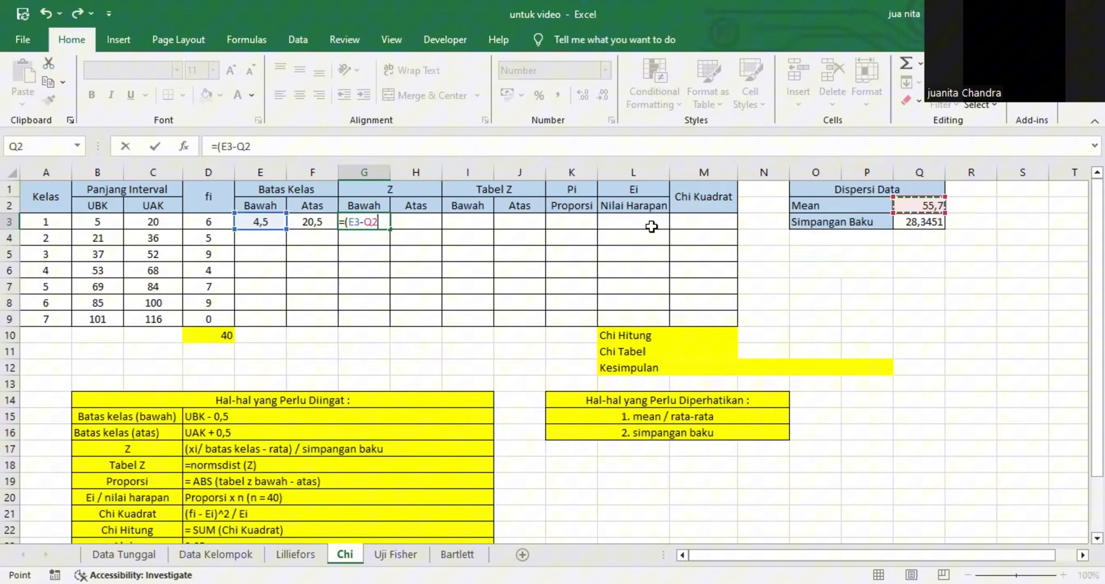
click(249, 147)
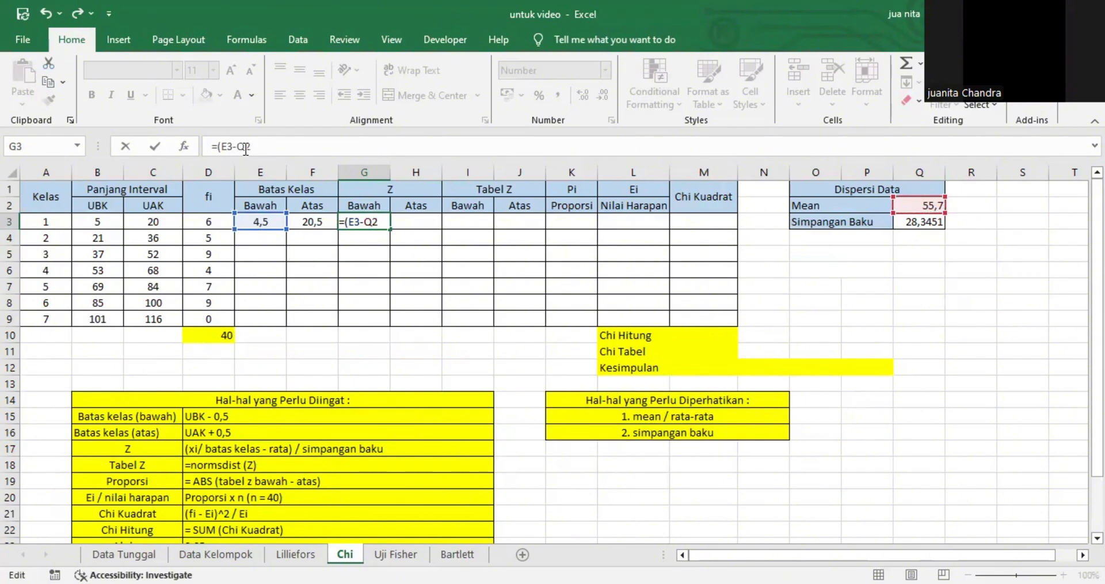
text($Q$2)/)
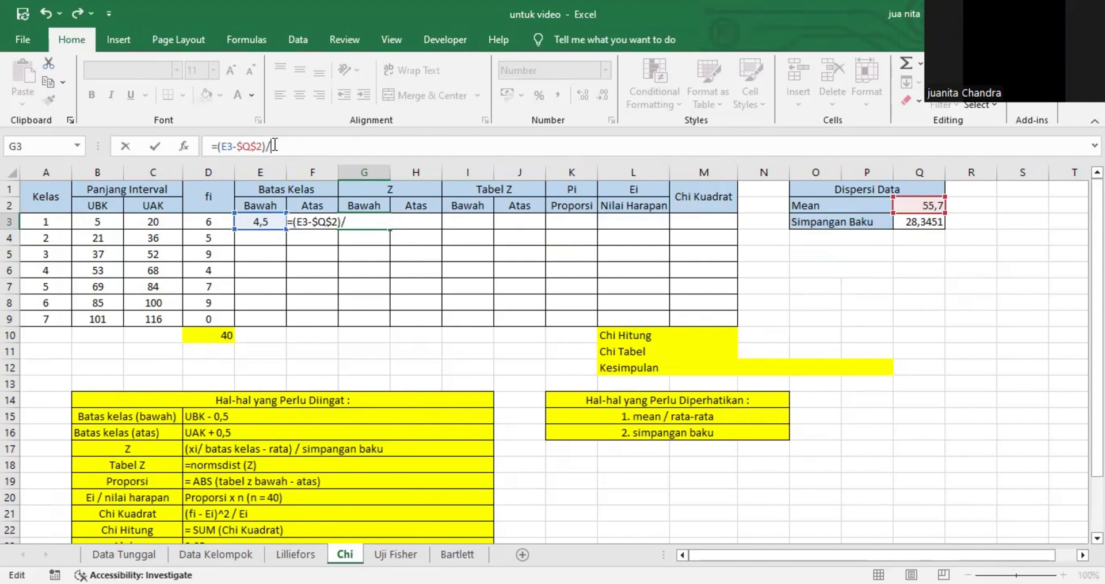
click(921, 221)
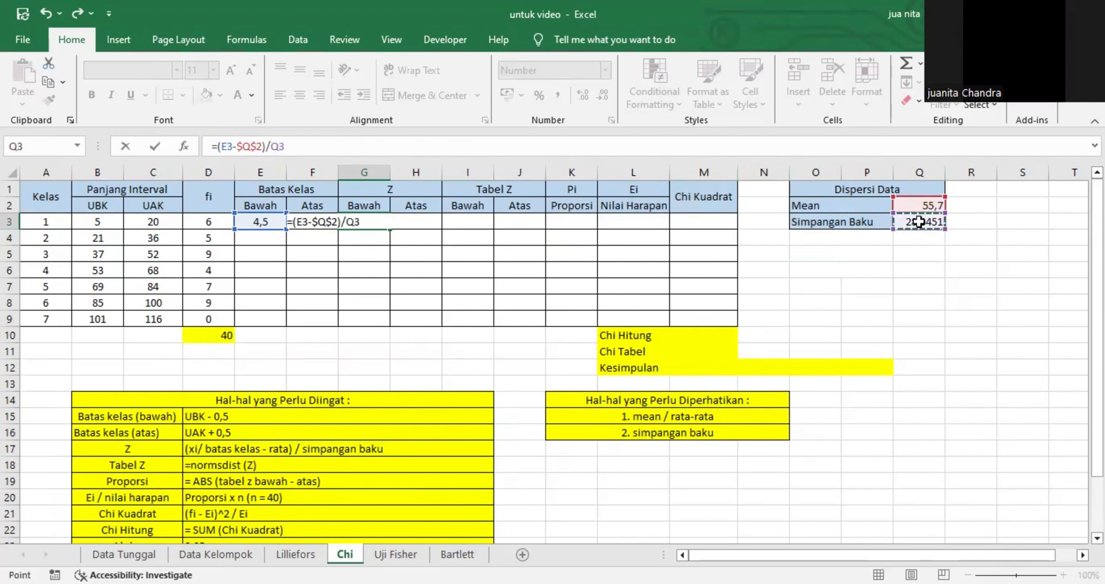
click(285, 146)
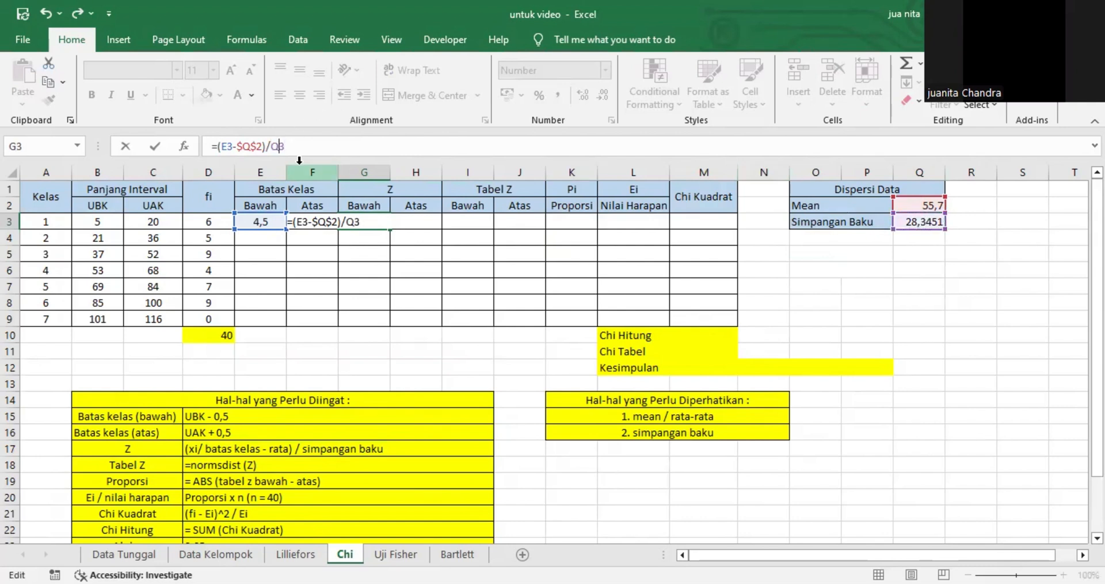
text($Q$)
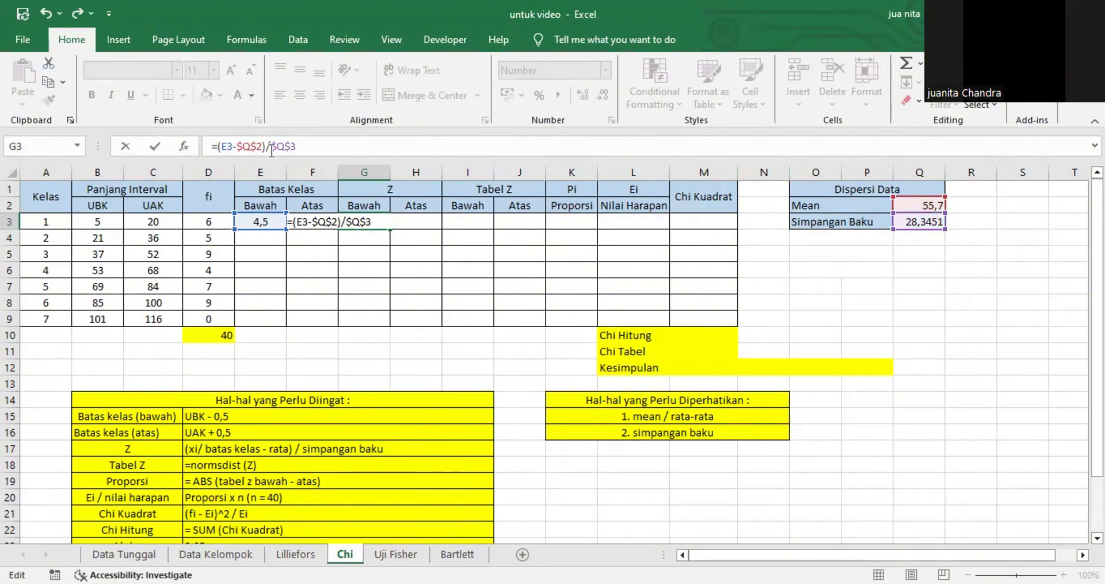
key(Return)
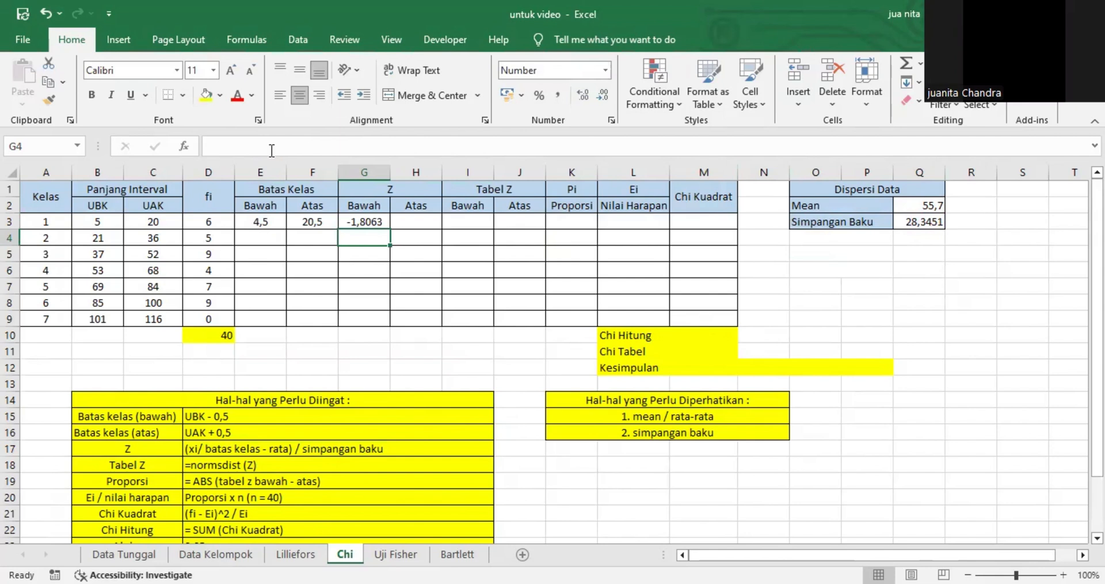
Enter =(F3-$Q$2)/$Q$3 in H3 for the upper Z (Atas) of class 1.
click(427, 221)
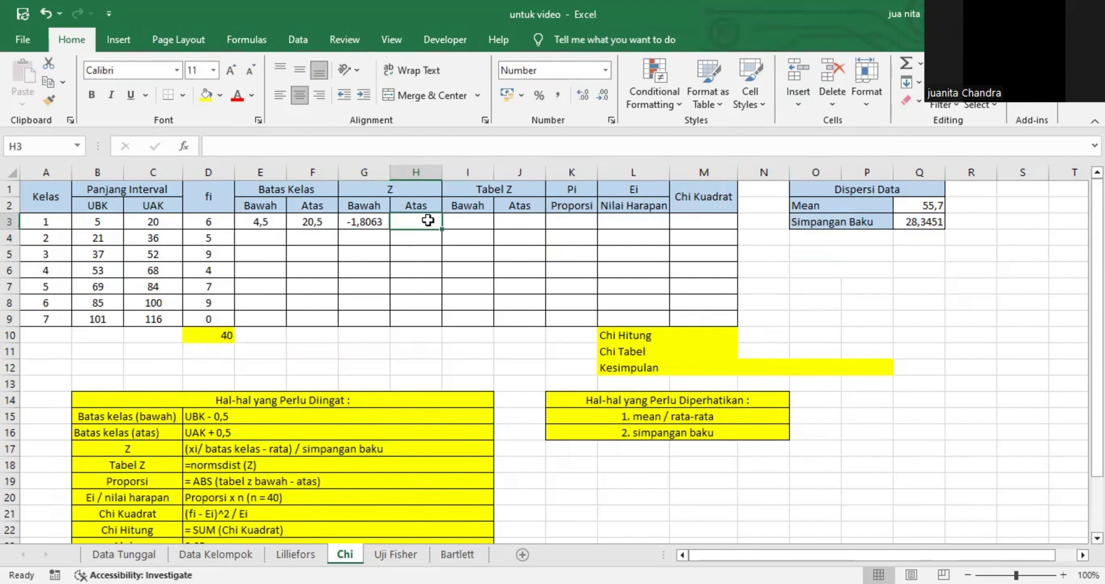
text(=)
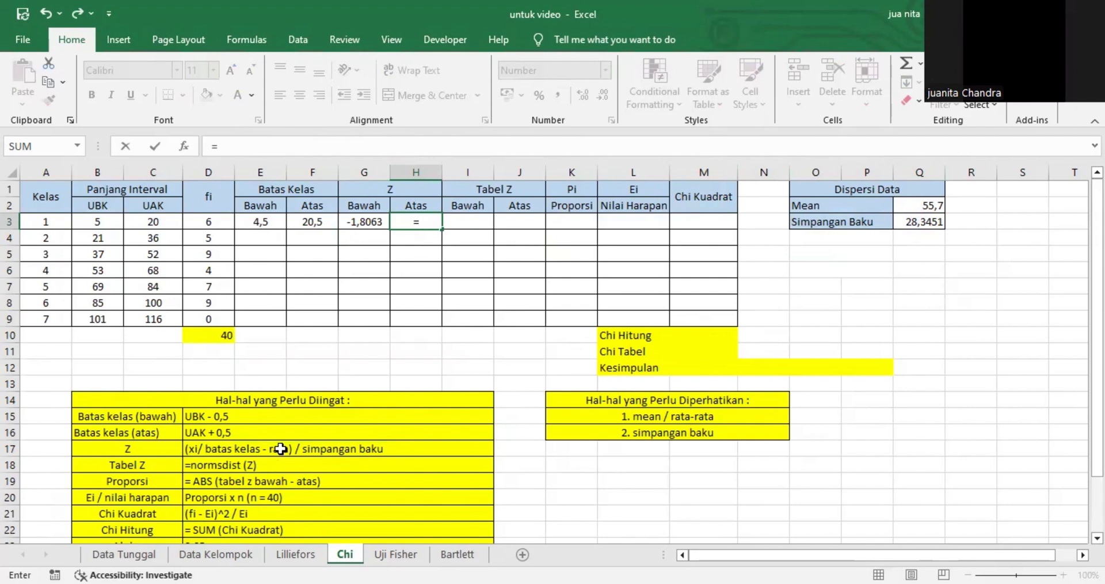
click(315, 227)
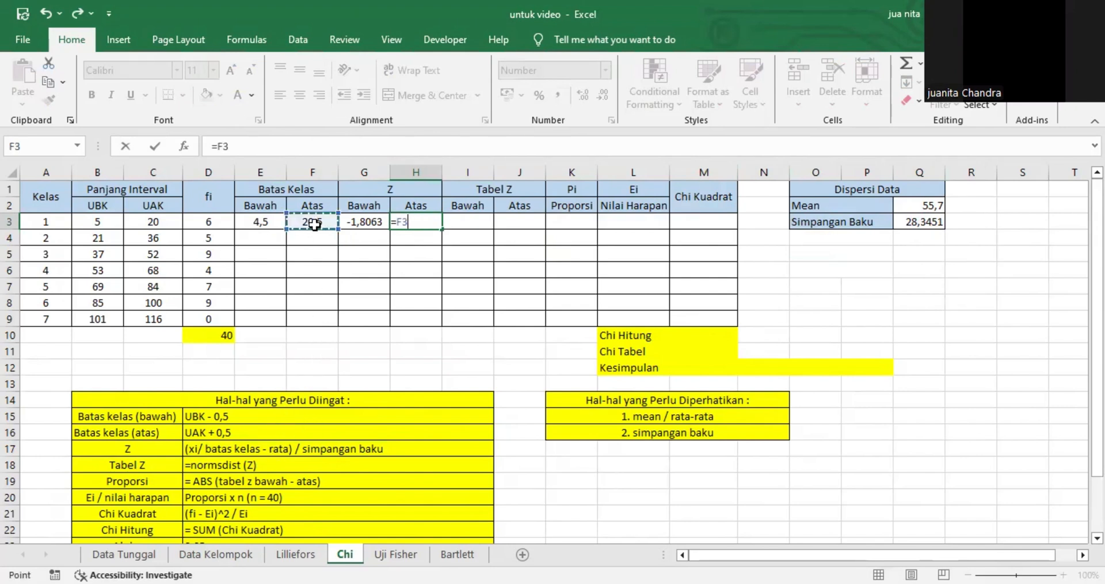
click(218, 142)
text(()
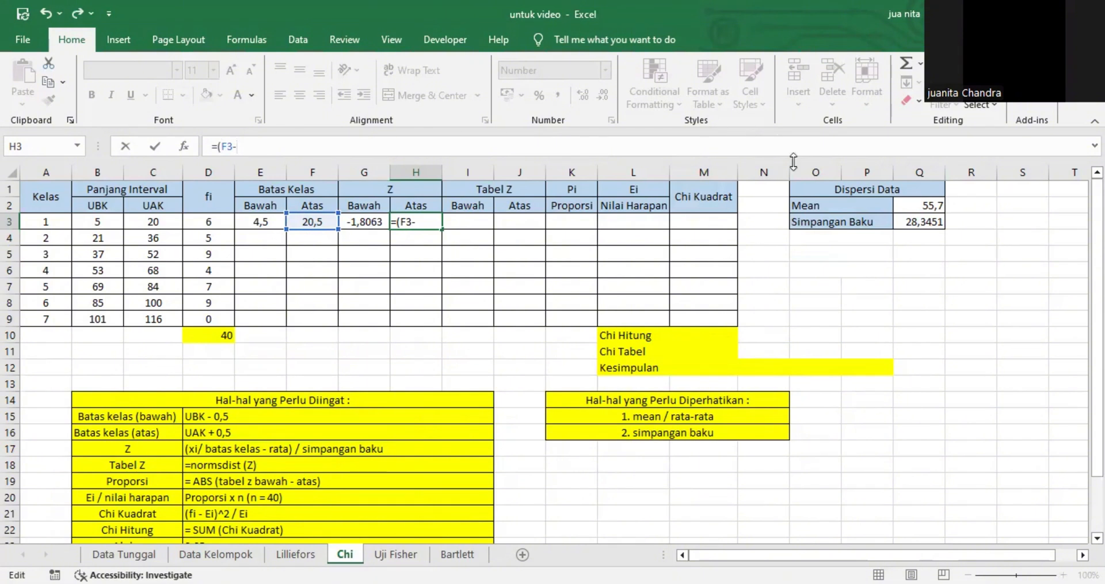
click(919, 205)
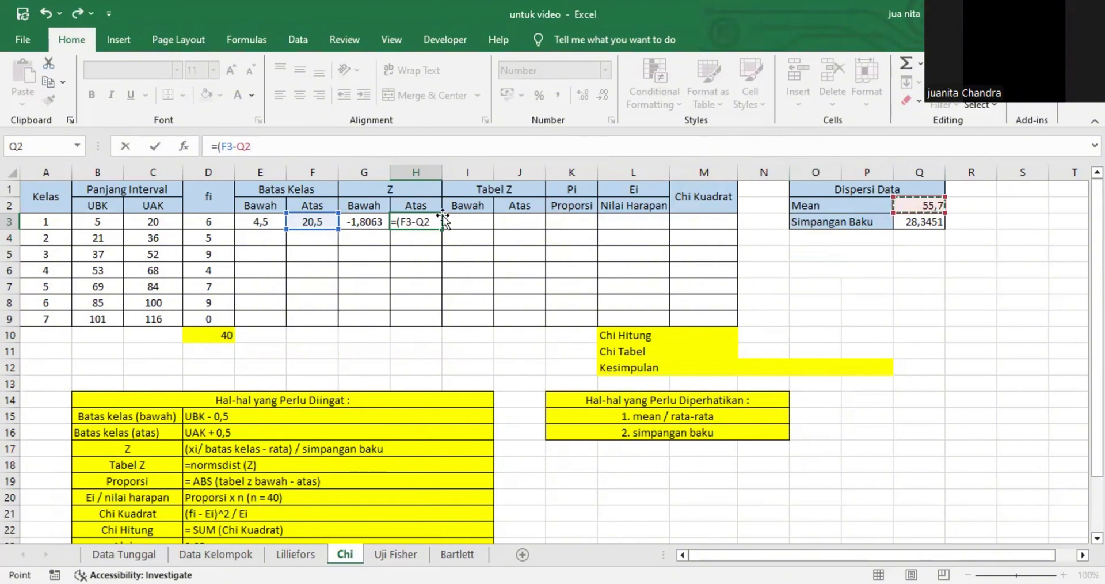
click(245, 146)
text($)
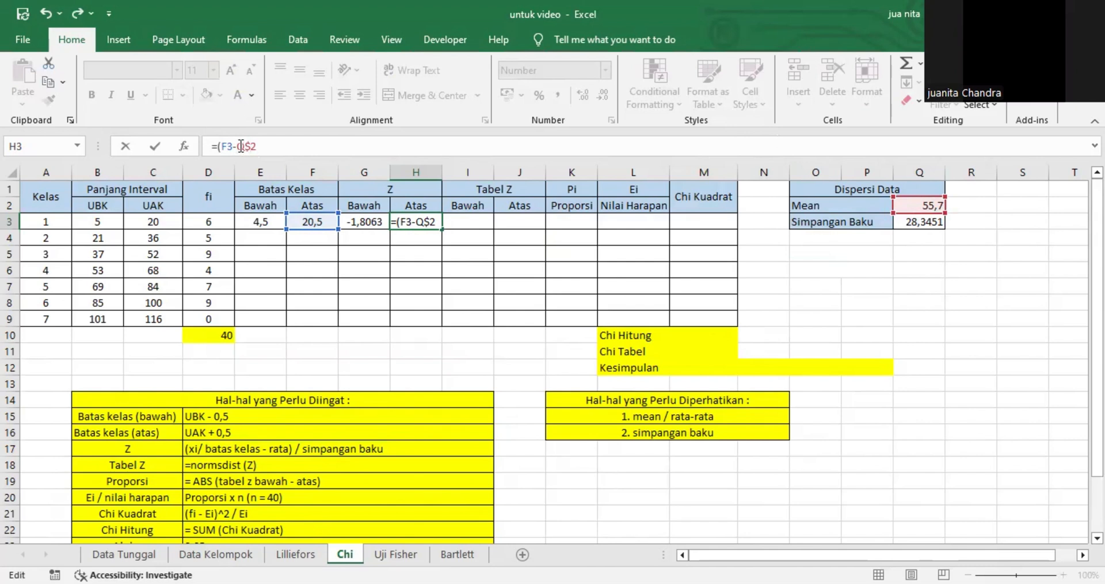
click(241, 146)
text($2)
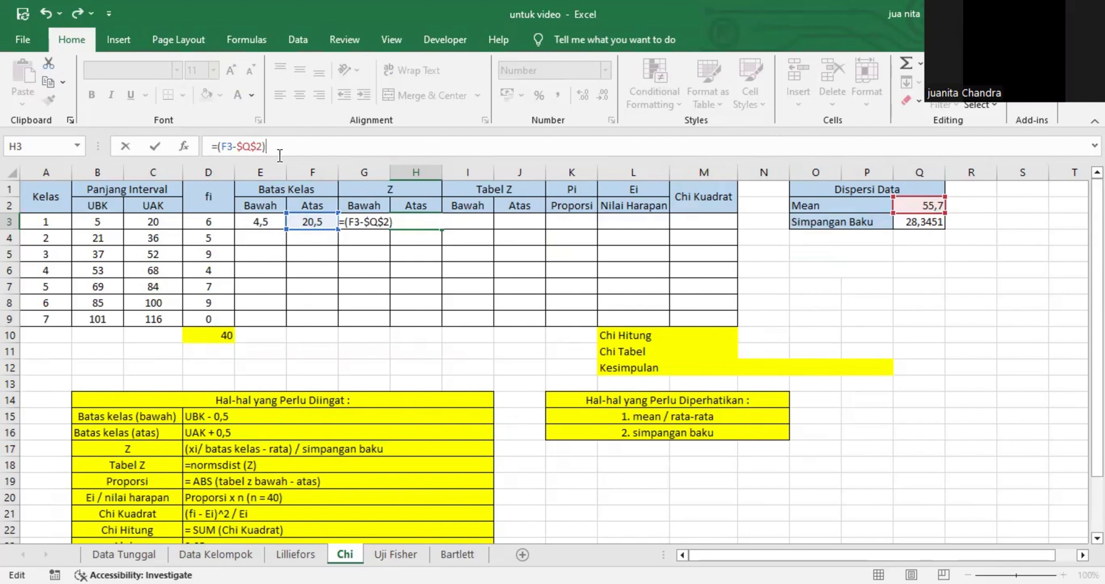
text()/)
click(920, 222)
click(281, 146)
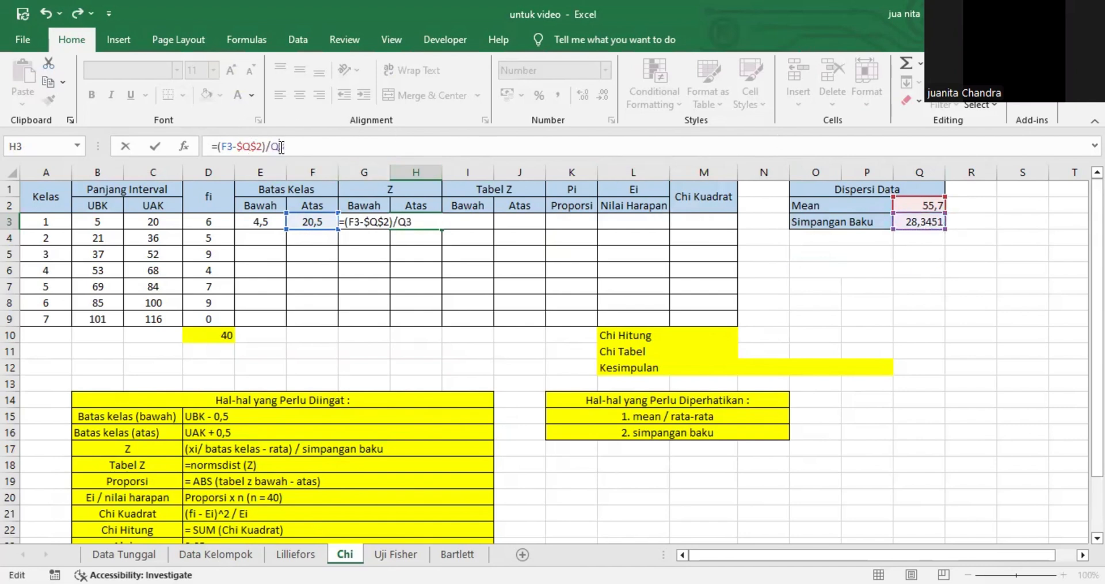
text($)
click(274, 146)
text($Q$)
key(Return)
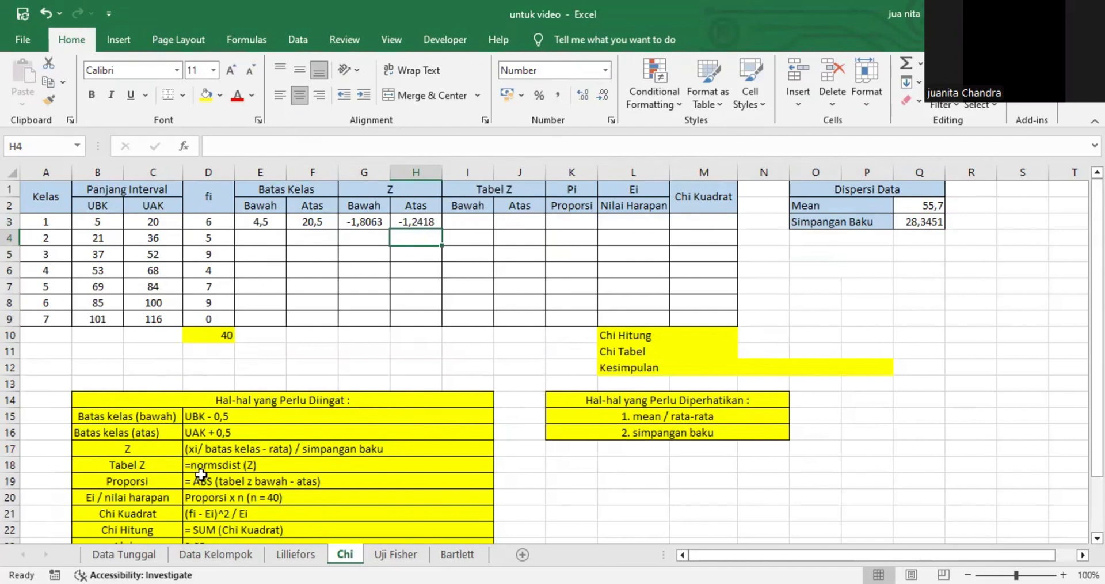
Enter =NORMSDIST(G3) in I3 for the lower Tabel Z value (Bawah) of class 1.
click(472, 223)
text(=)
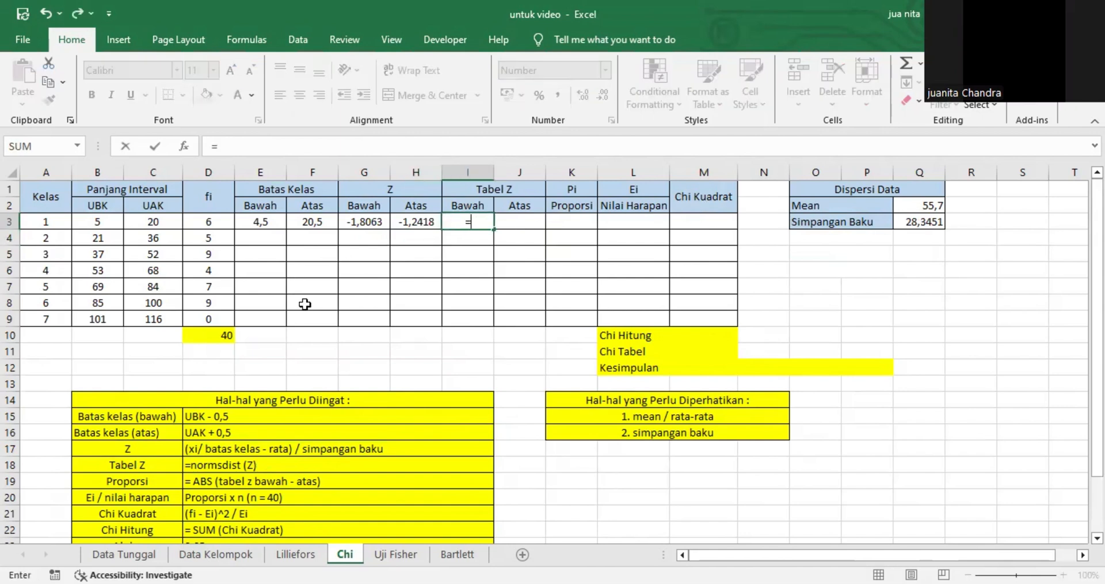
text(nor)
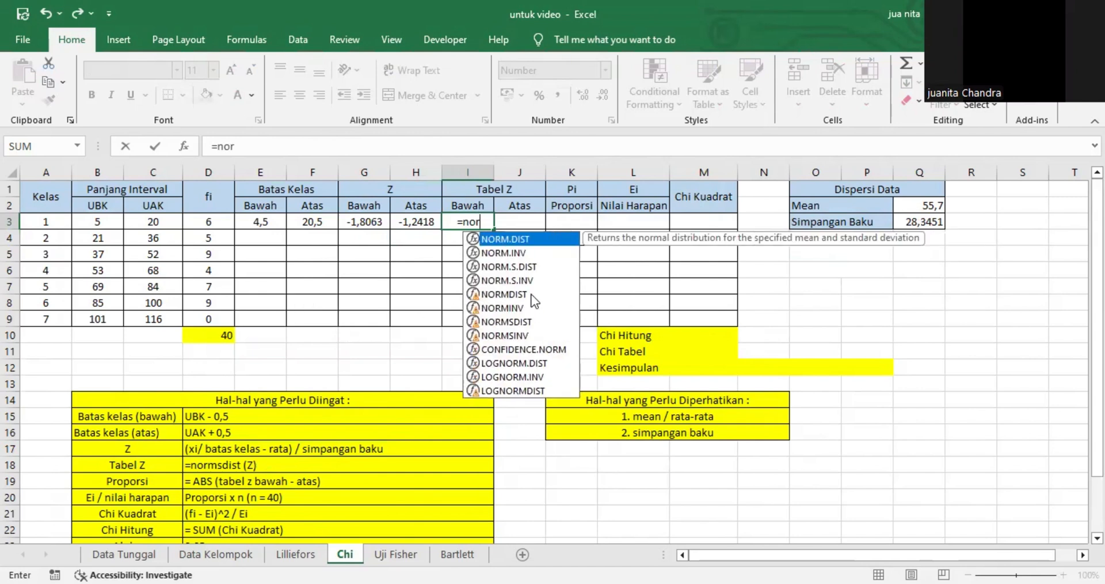
click(530, 321)
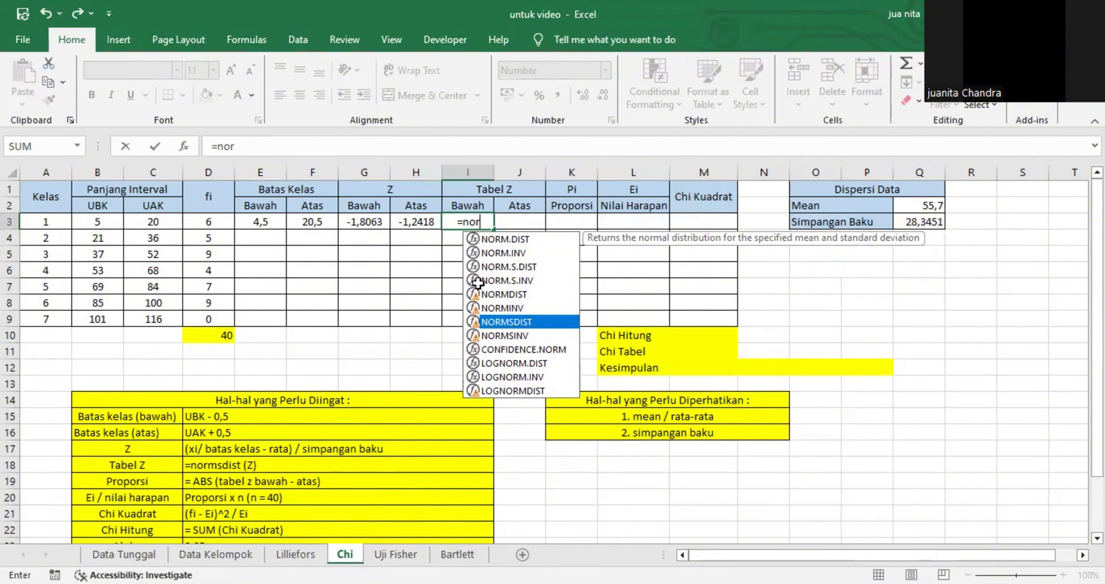
double_click(530, 321)
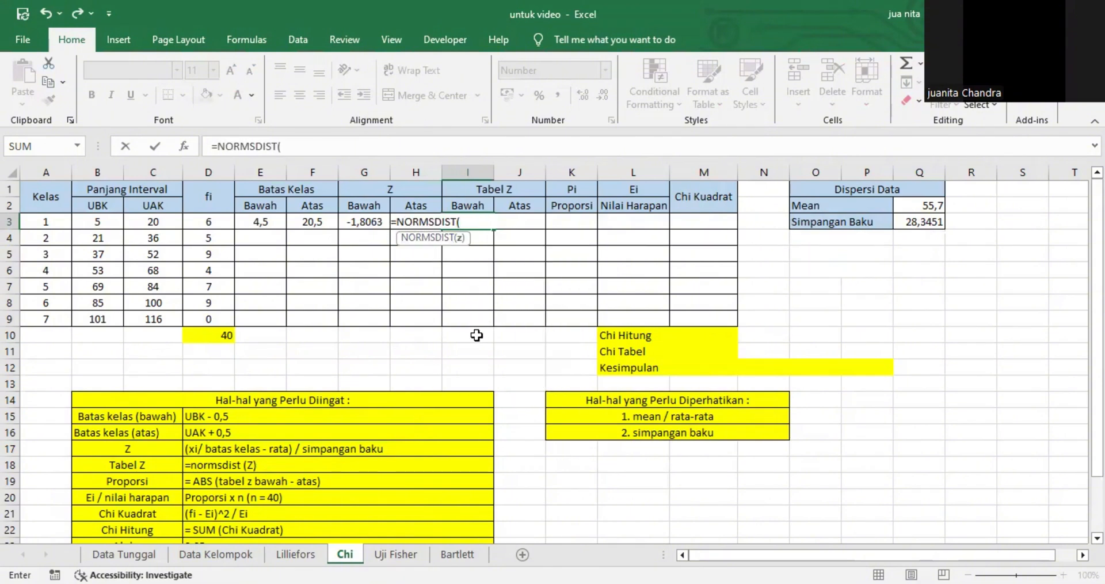
text(G3))
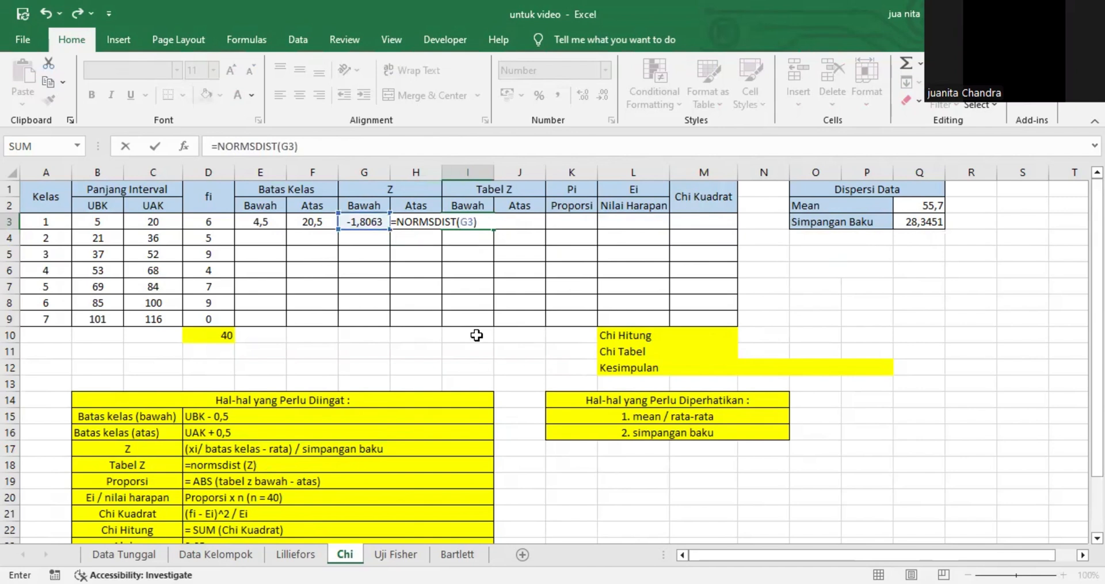
key(Return)
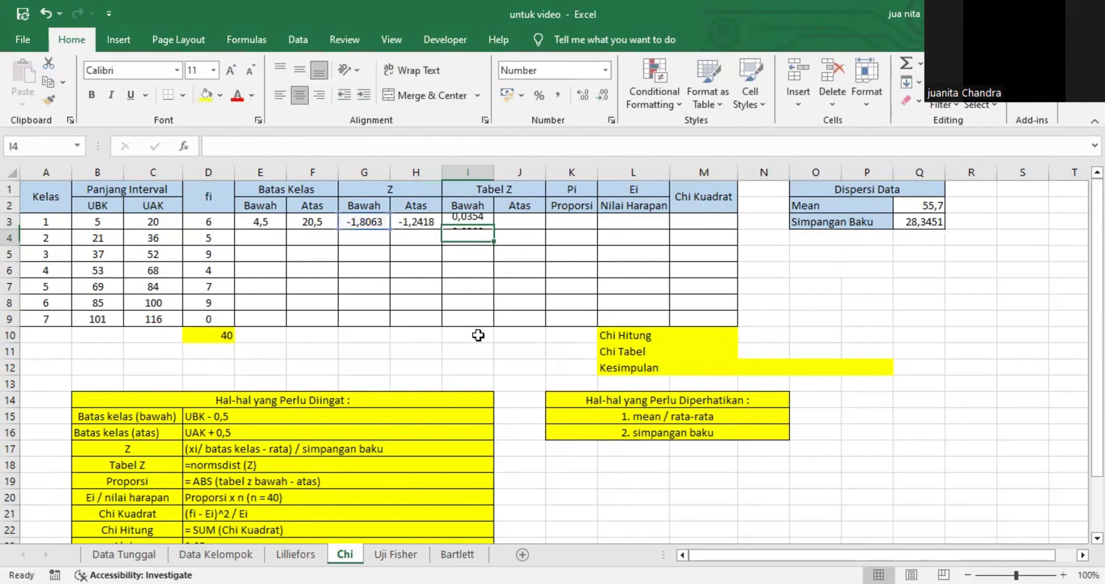
Enter =NORMSDIST(H3) in J3 for the upper Tabel Z value (Atas) of class 1.
click(526, 223)
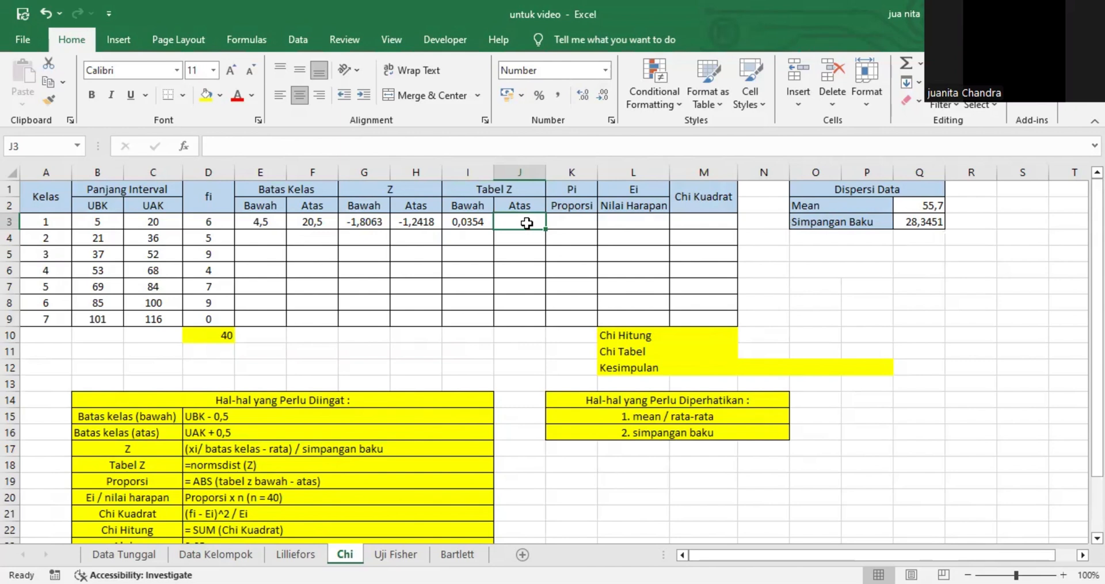
text(=)
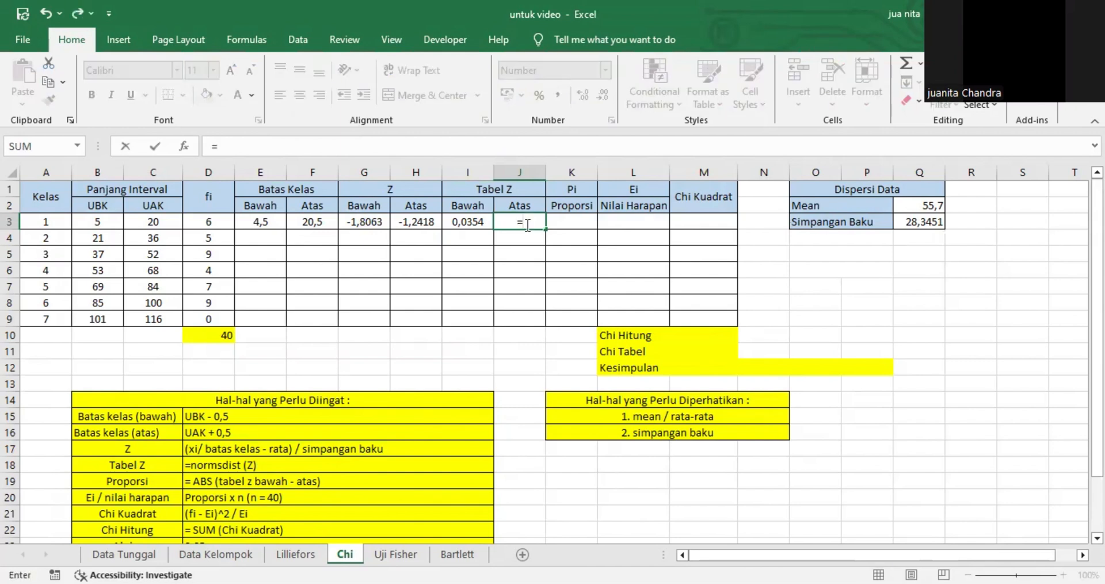
text(nor)
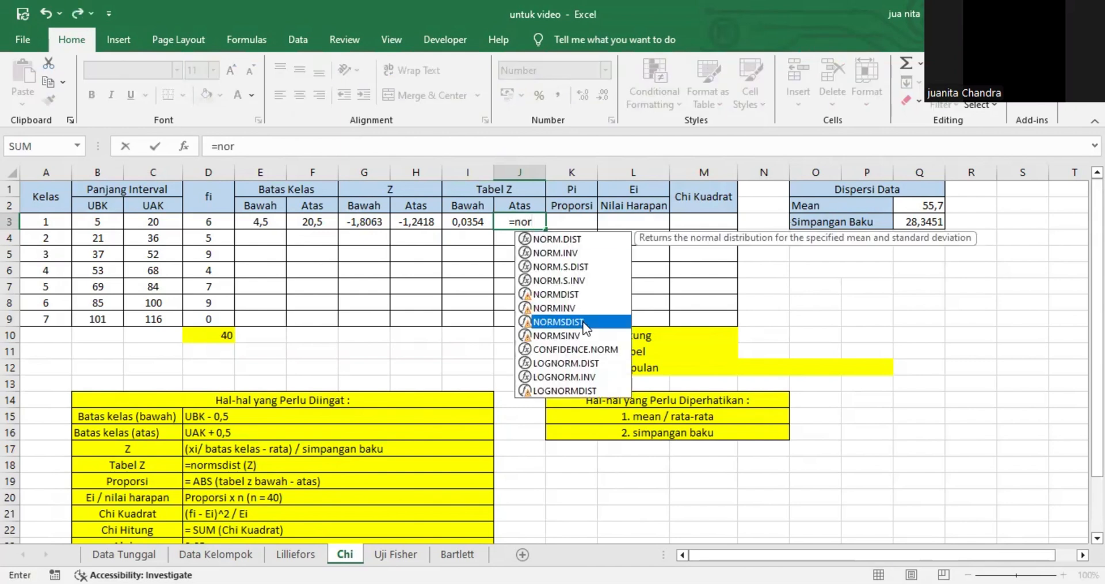
key(Tab)
click(409, 226)
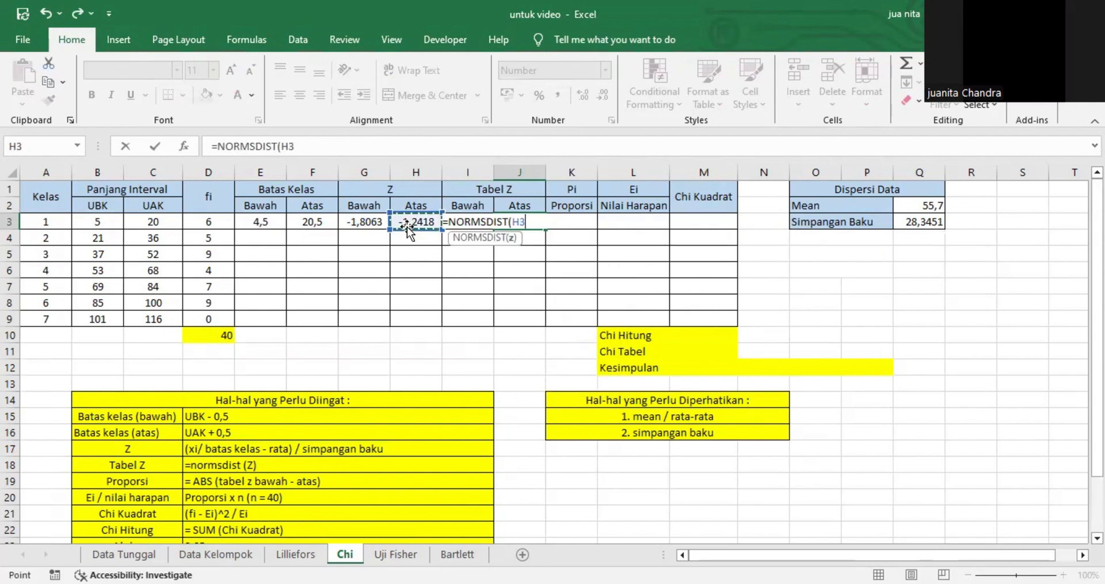
key(Return)
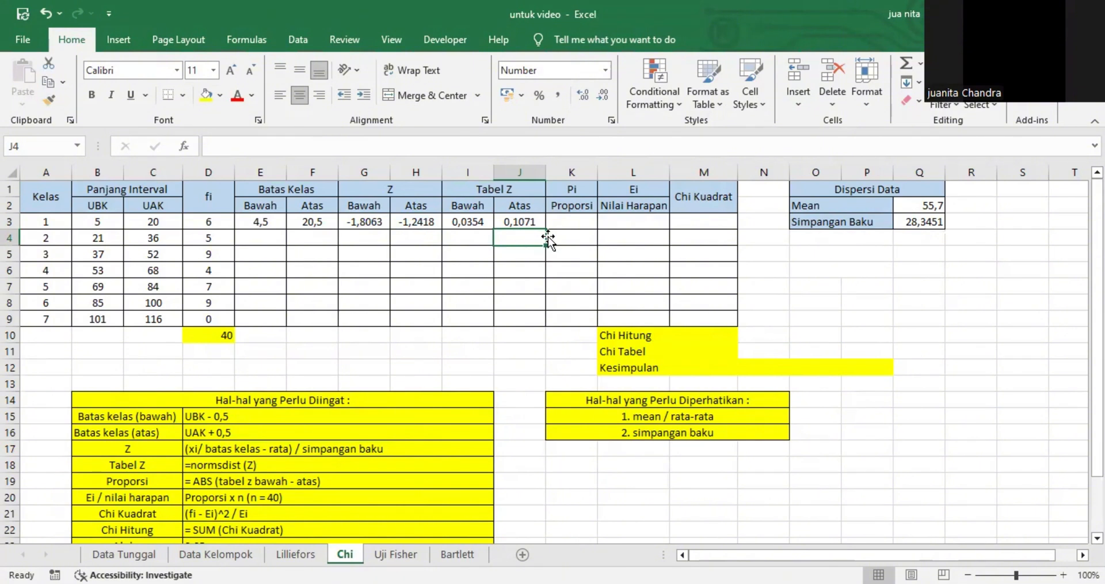
Check the reference formula for Proporsi and enter =ABS(I3-J3) in K3 for the proportion of class 1.
click(364, 487)
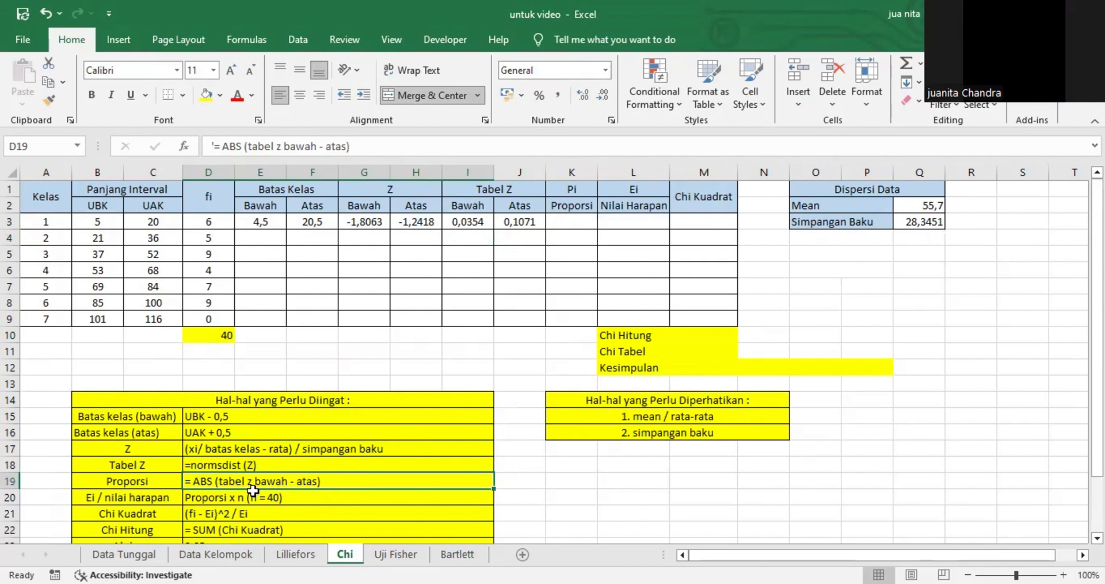
click(582, 224)
text(=)
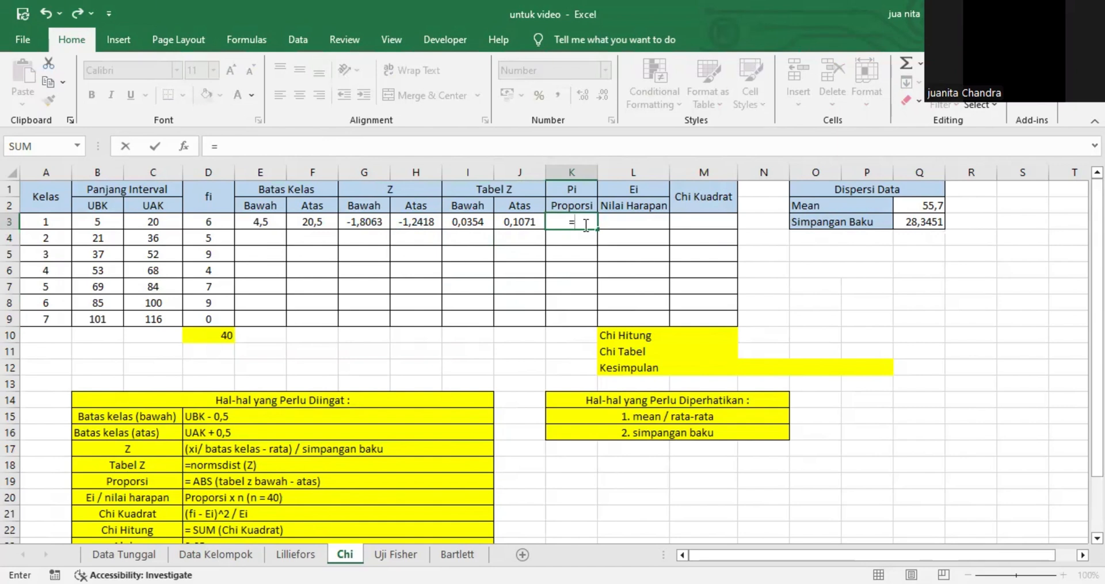
text(abs)
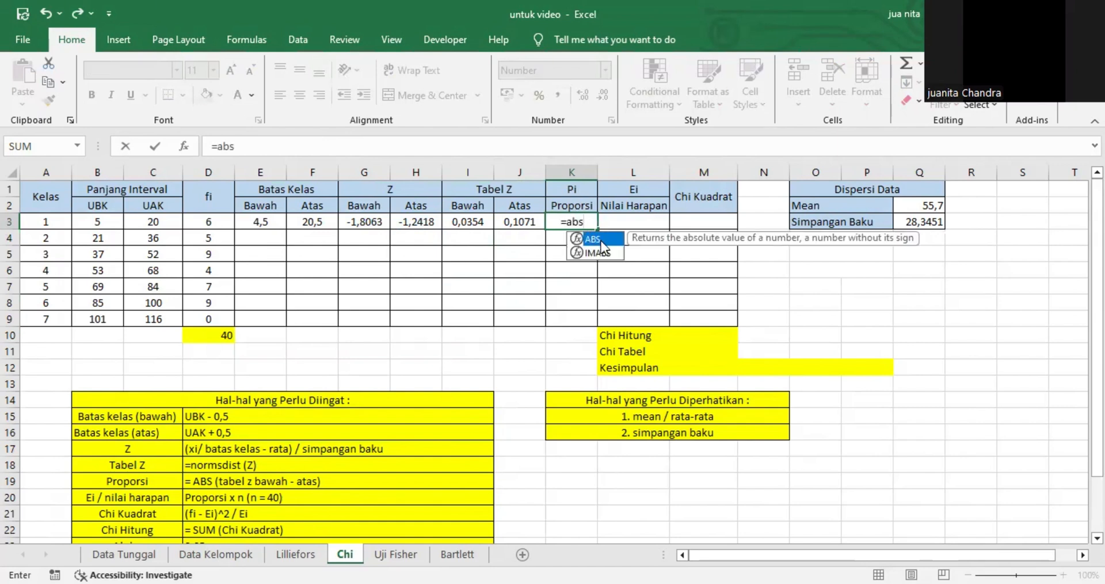
key(Tab)
click(468, 220)
text(-)
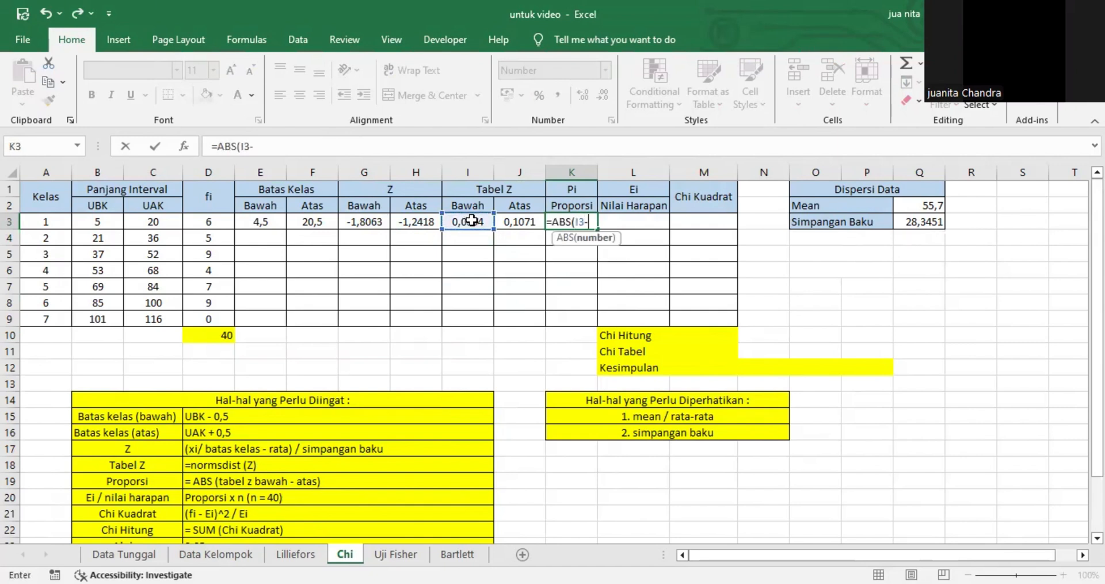
click(517, 221)
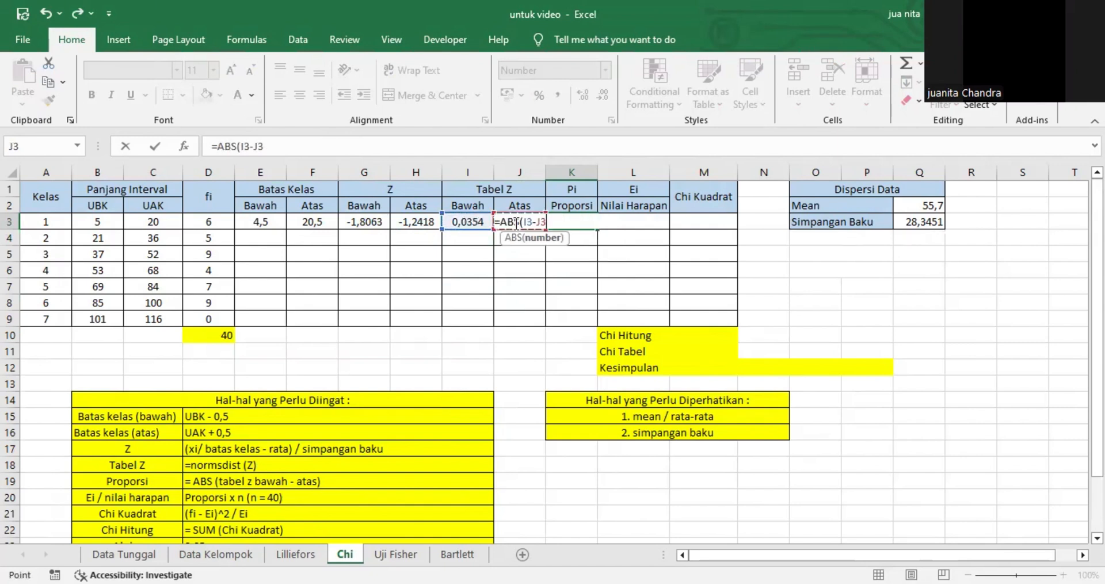
text())
key(Return)
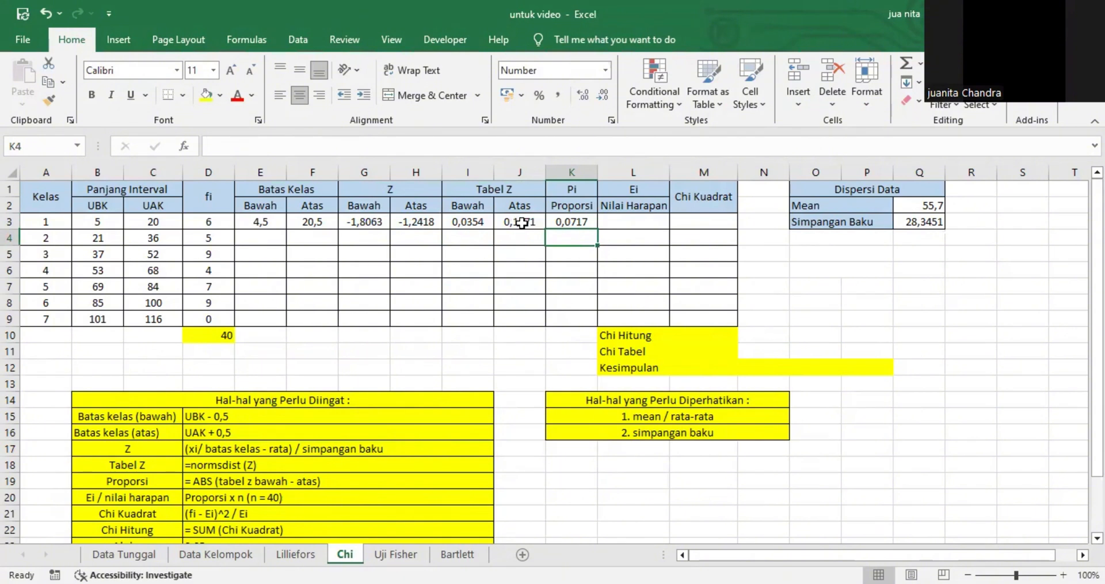
Check the reference formula for Ei and enter =K3*40 in L3 for the expected value (Nilai Harapan) of class 1.
click(634, 222)
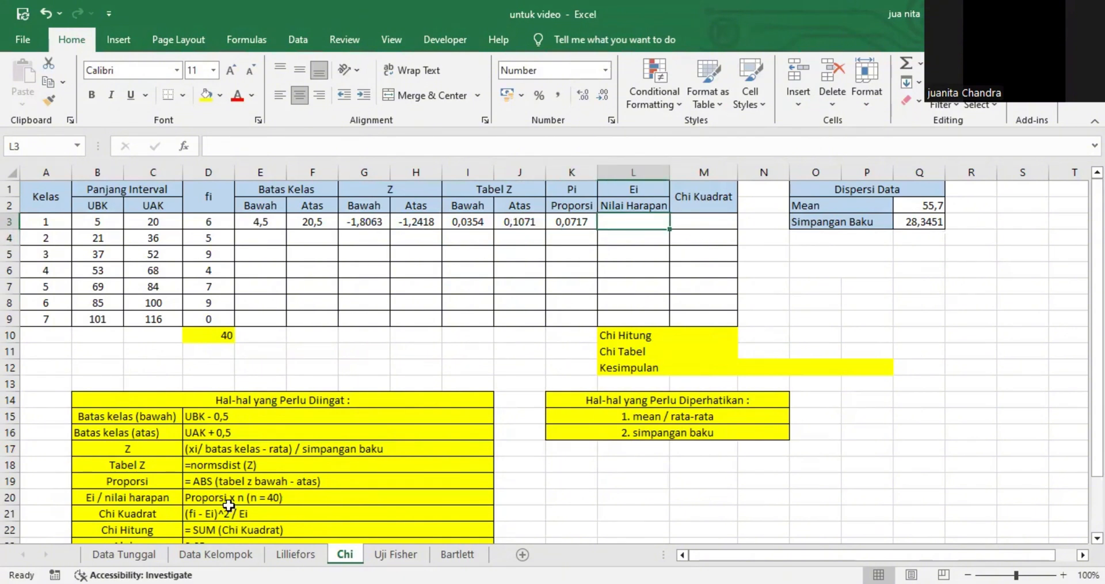
click(318, 496)
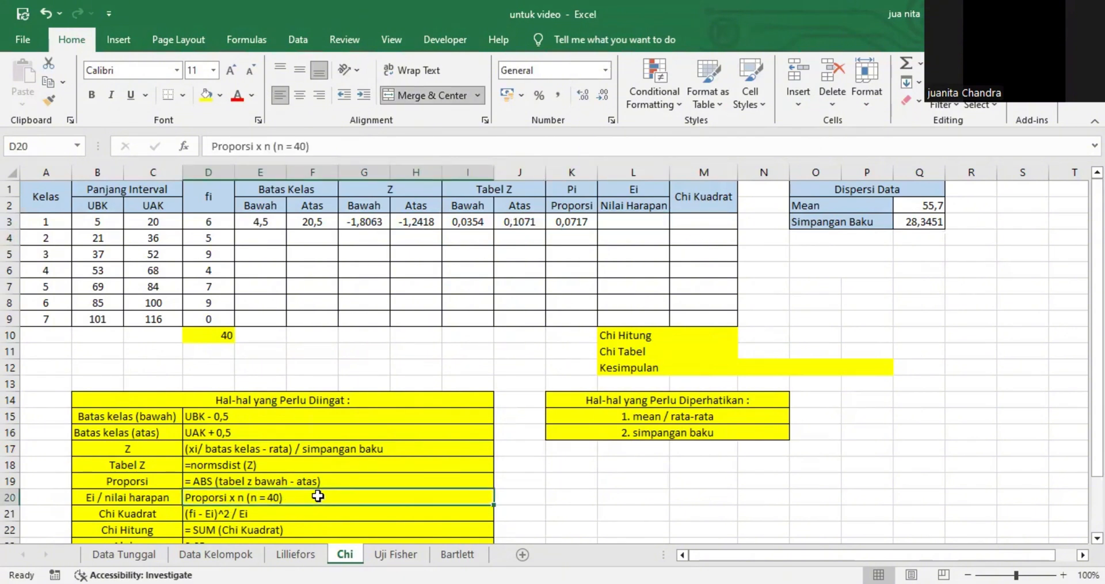
click(633, 220)
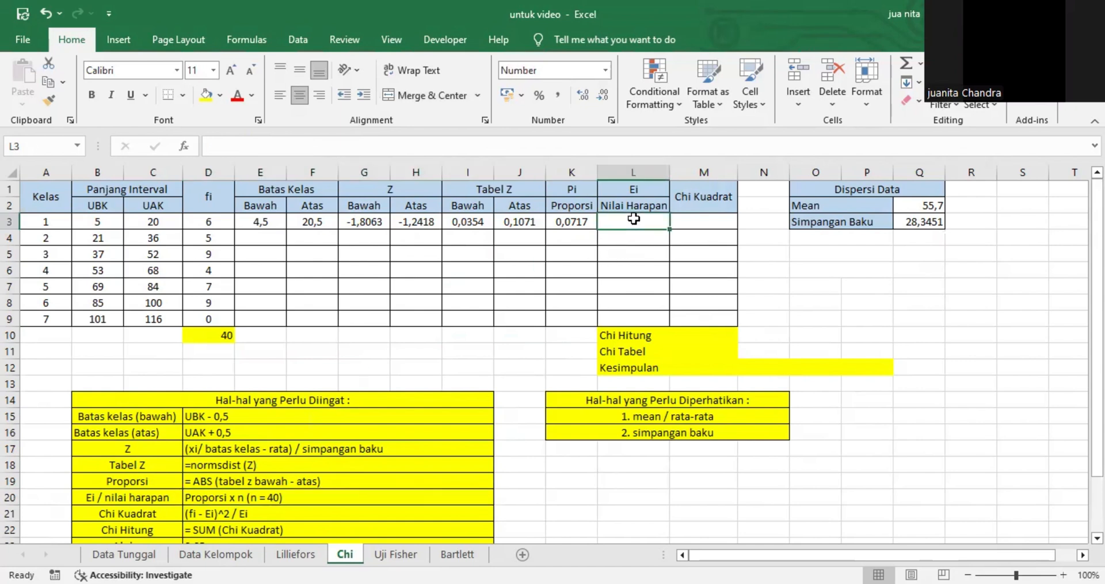
text(=)
click(561, 221)
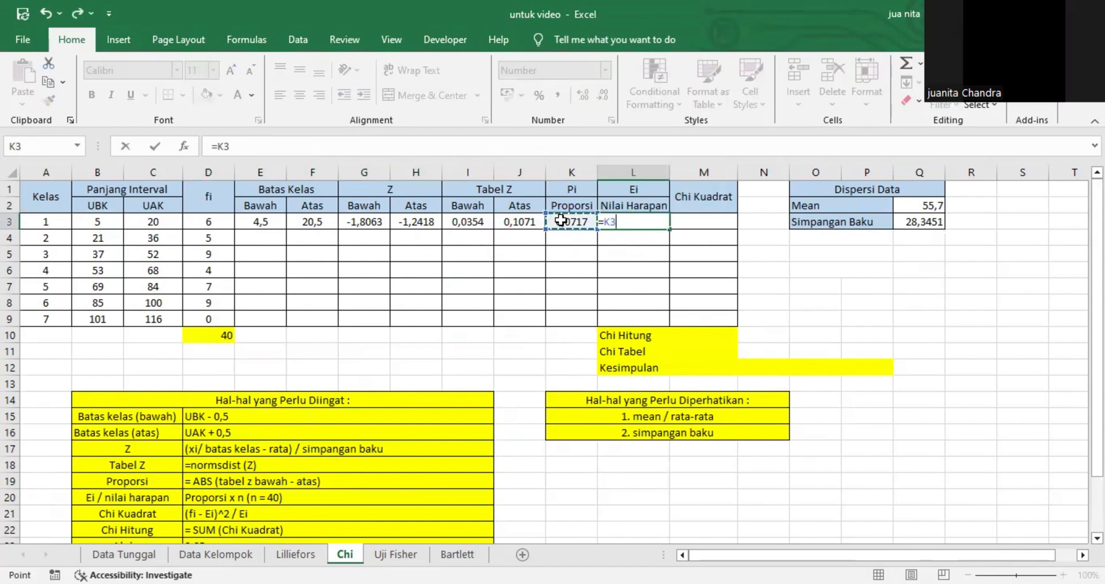
text(*40)
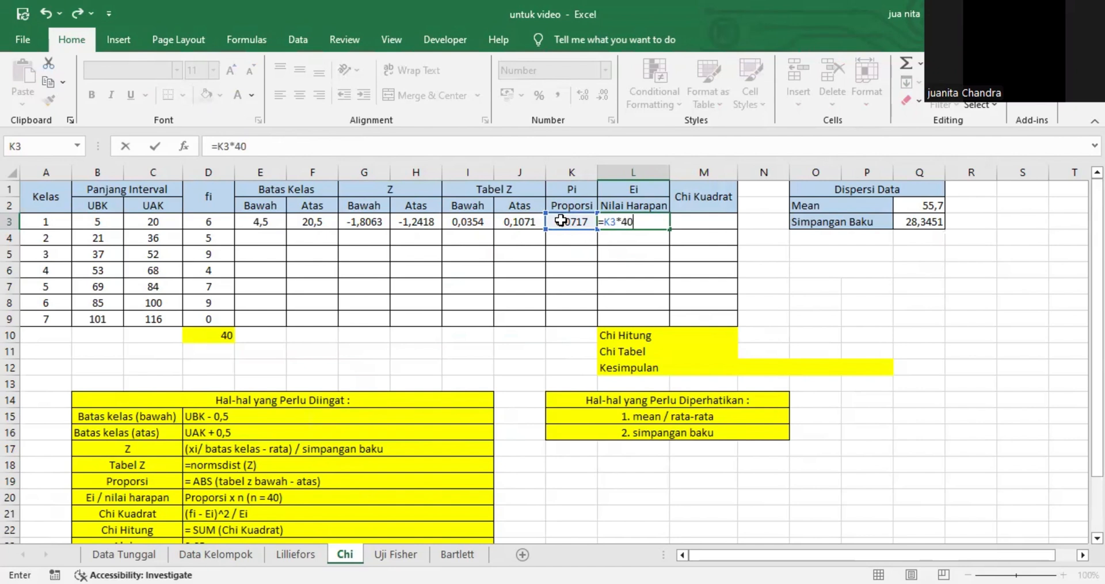
key(Return)
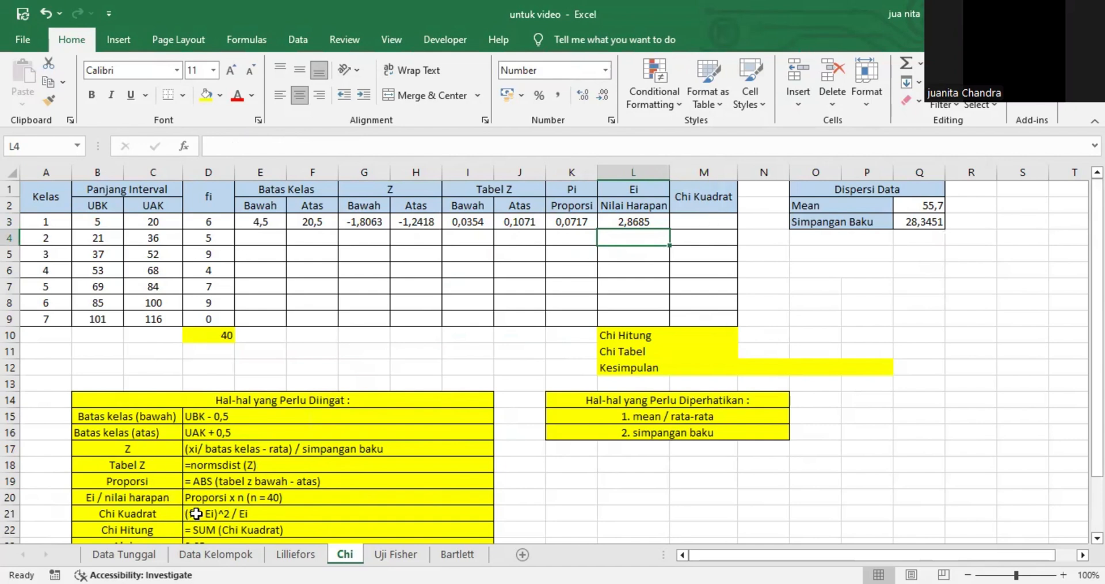
Enter =(D3-L3)^2/L3 in M3 for Chi Kuadrat following the reference formula, and fill the formulas in E3:M3 down to row 9.
click(271, 513)
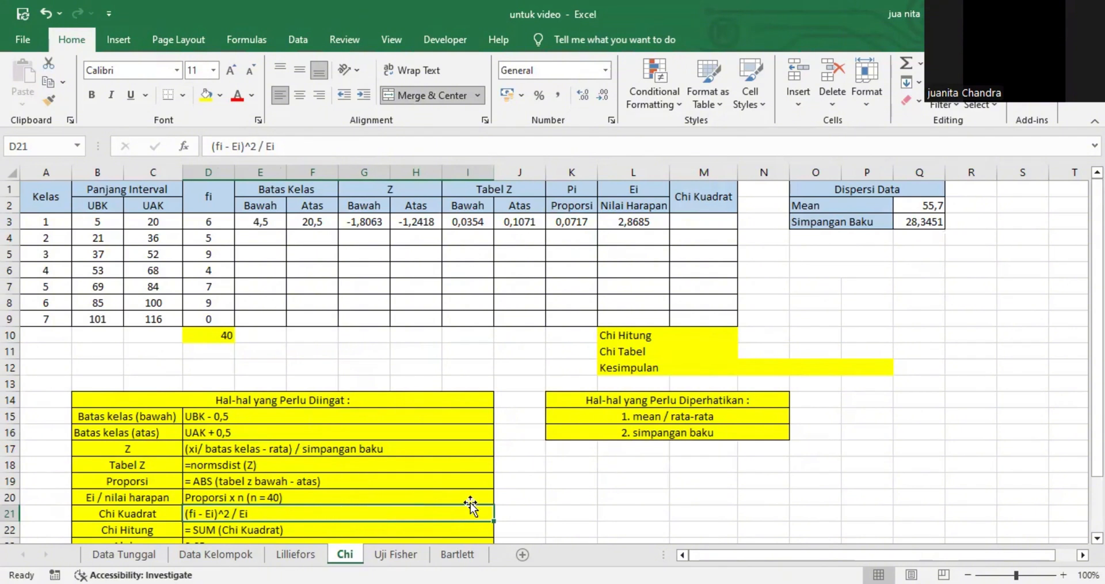
click(719, 221)
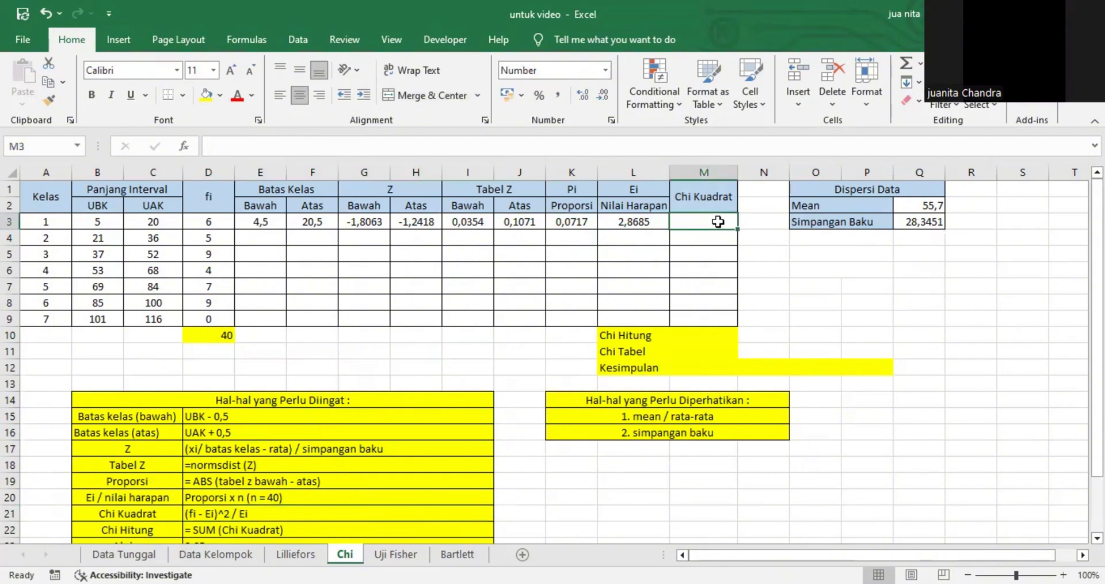
text(=()
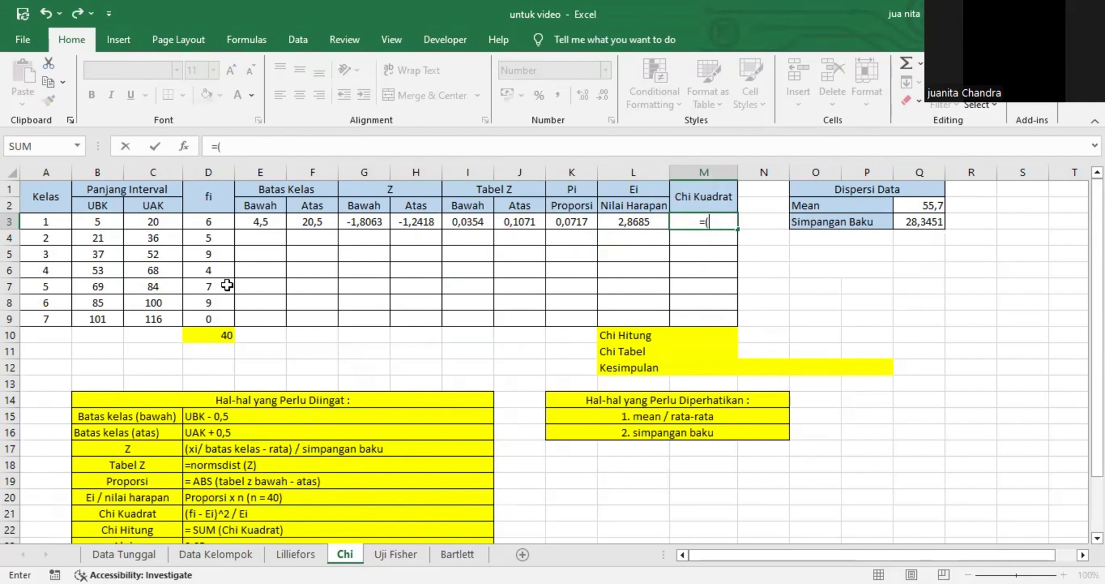
click(206, 221)
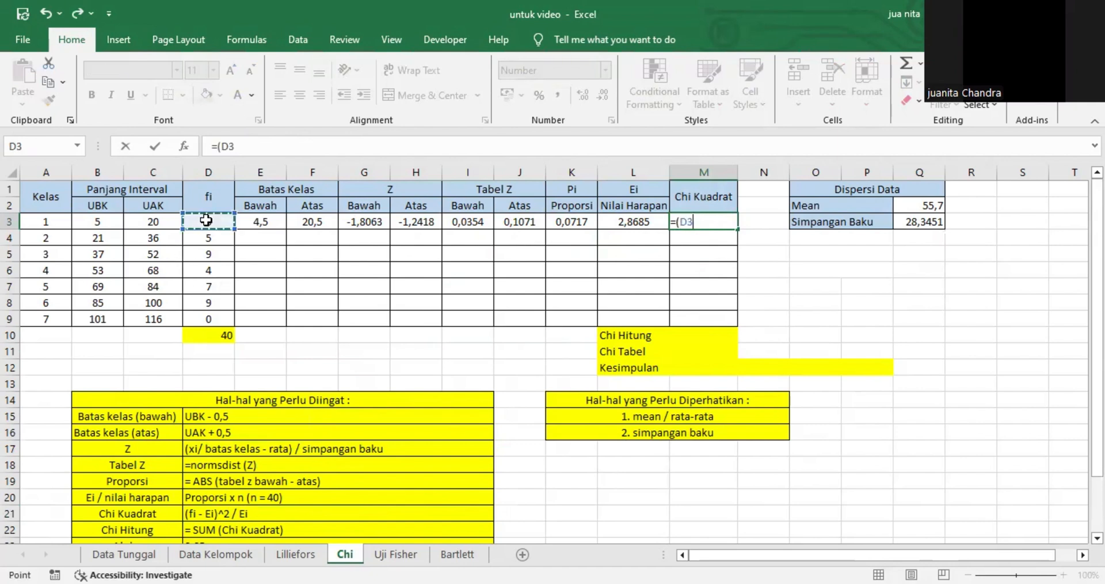
text(-)
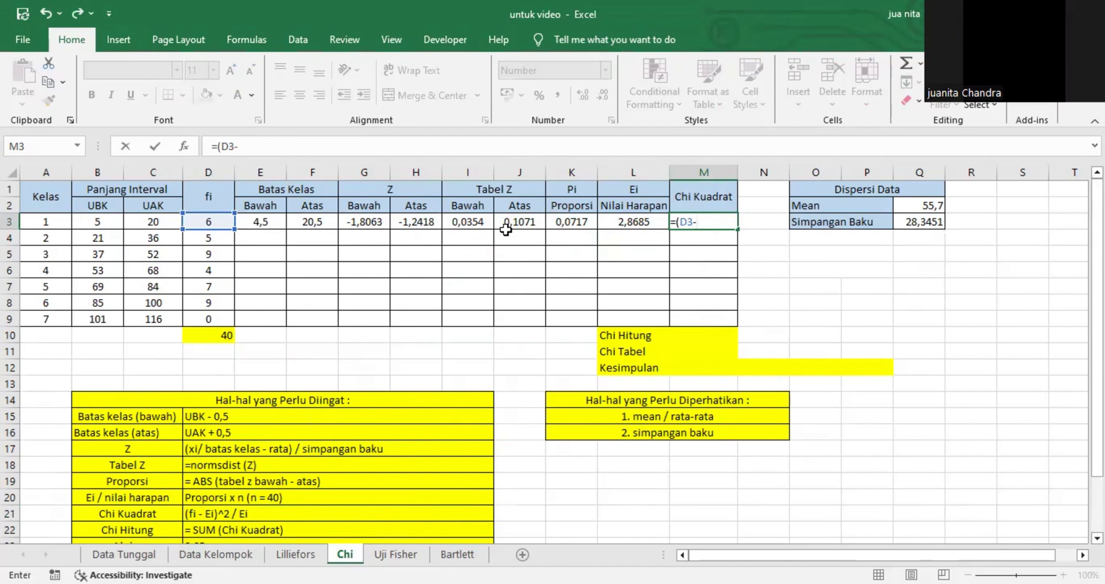
click(611, 223)
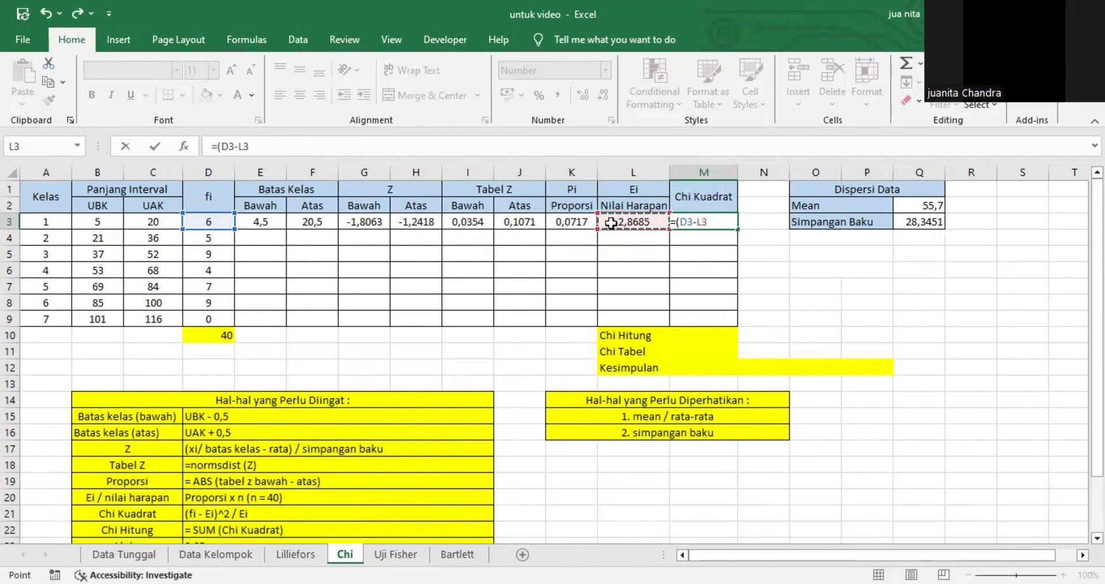
text()^2/)
click(619, 222)
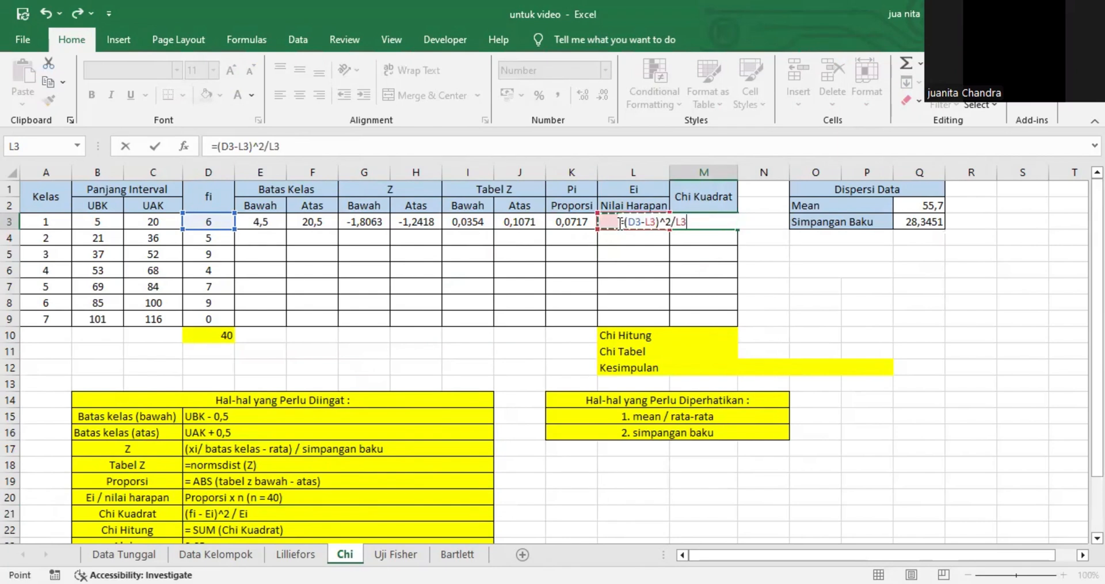
key(Return)
drag(253, 221, 737, 323)
Check the reference formula for Chi Hitung and enter the sum of the Chi Kuadrat values, =SUM(M3:M9), in M10.
click(694, 347)
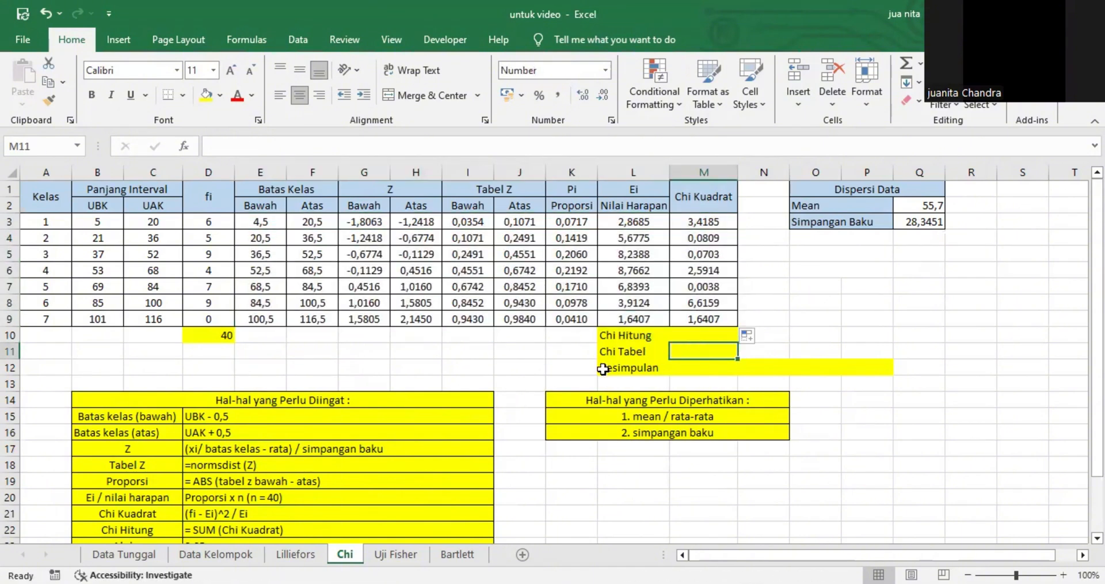
click(665, 335)
click(679, 334)
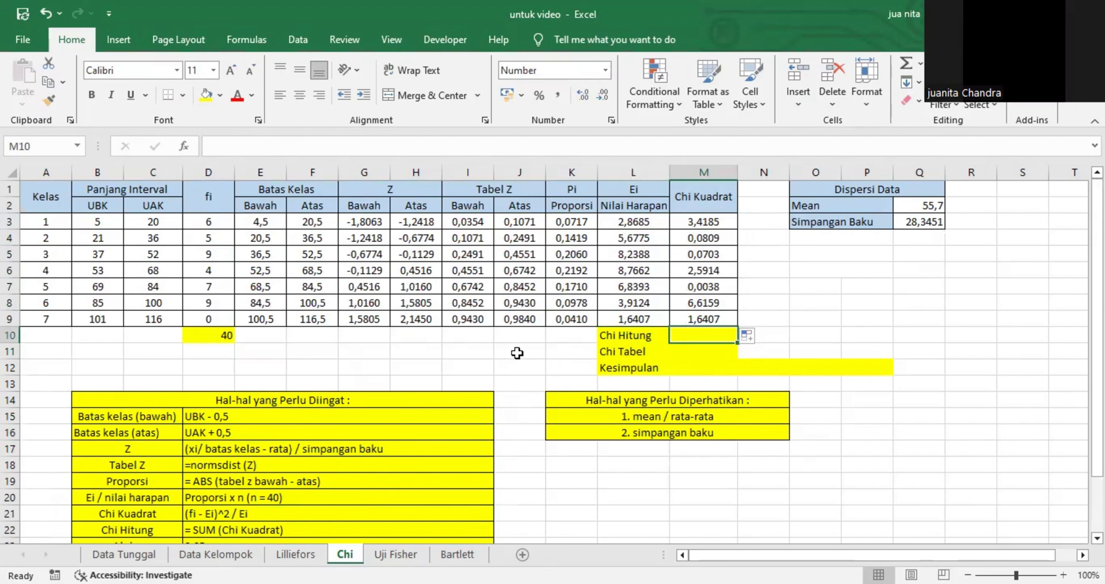
scroll(381, 427, down, 1)
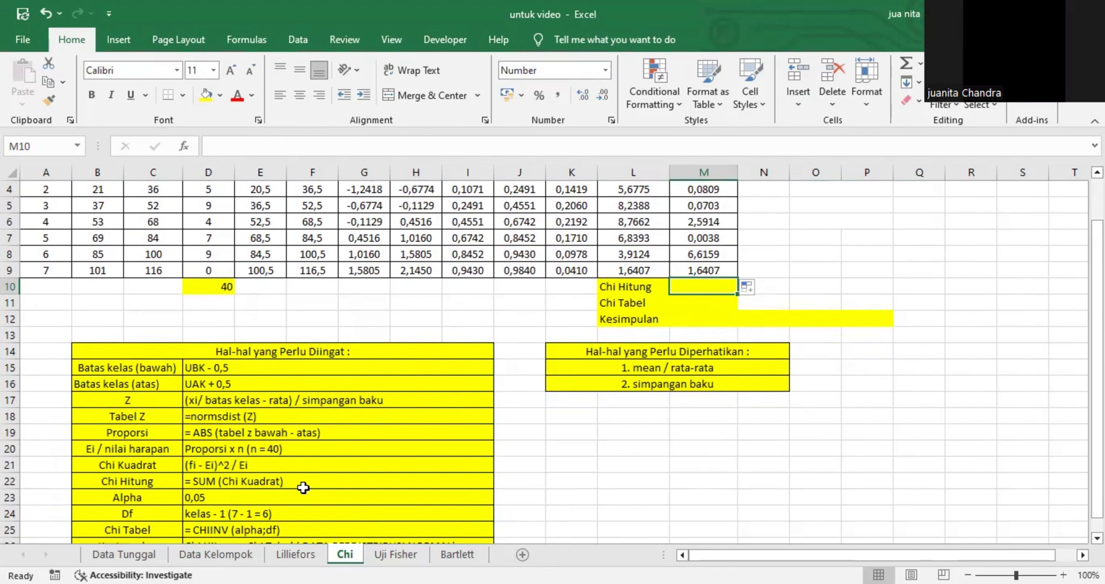
scroll(304, 487, up, 1)
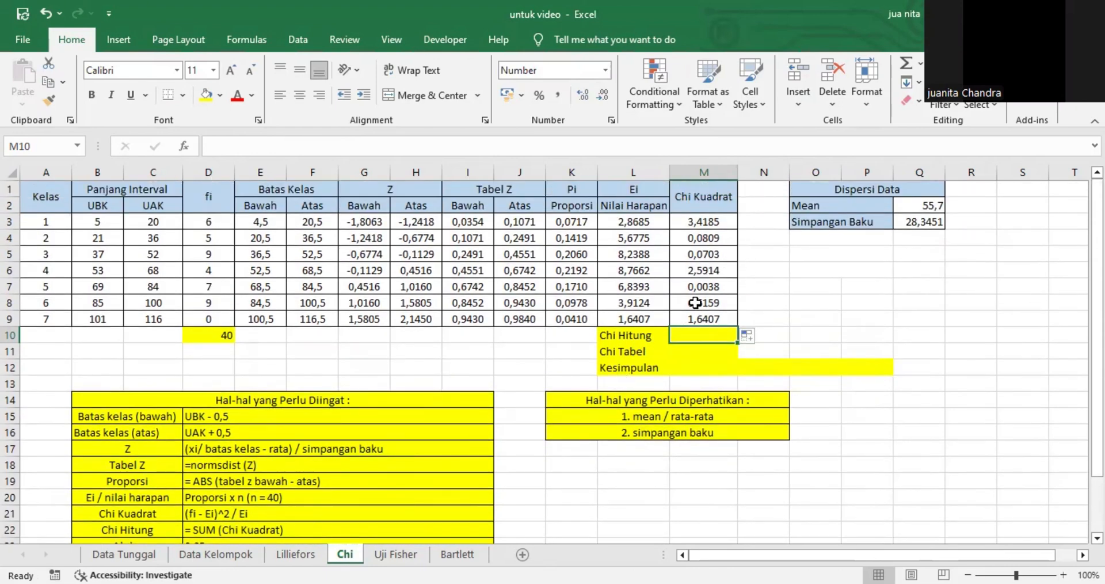
text(=)
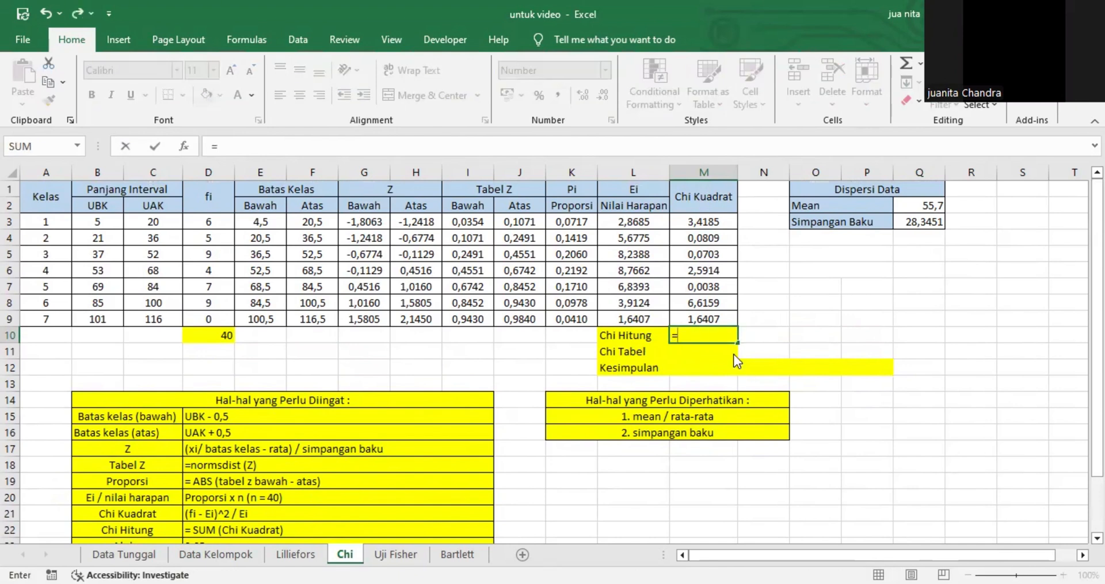
text(SUM()
click(712, 238)
drag(713, 242, 716, 317)
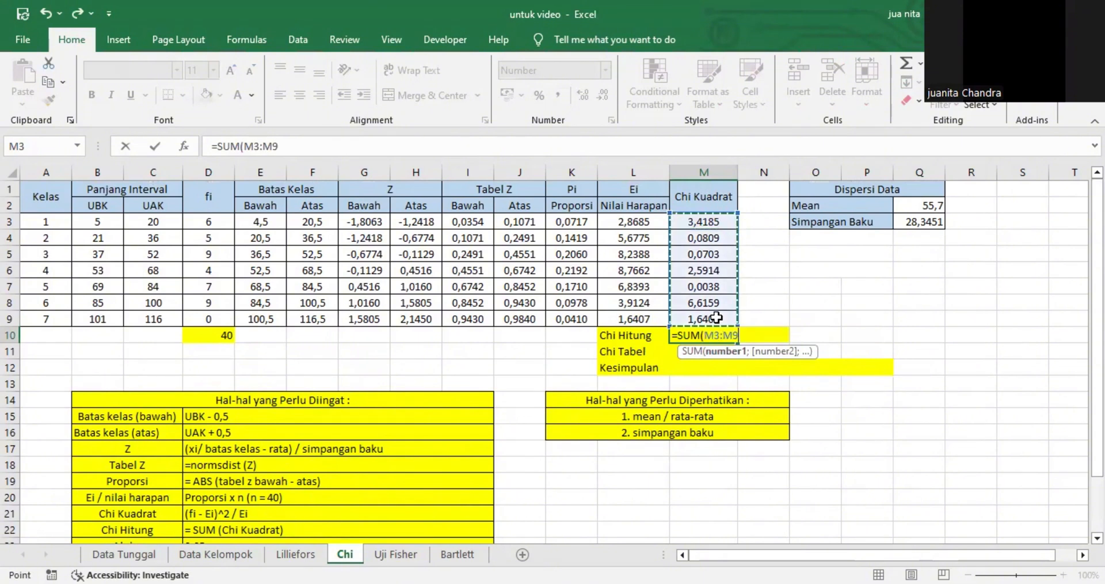
key(Return)
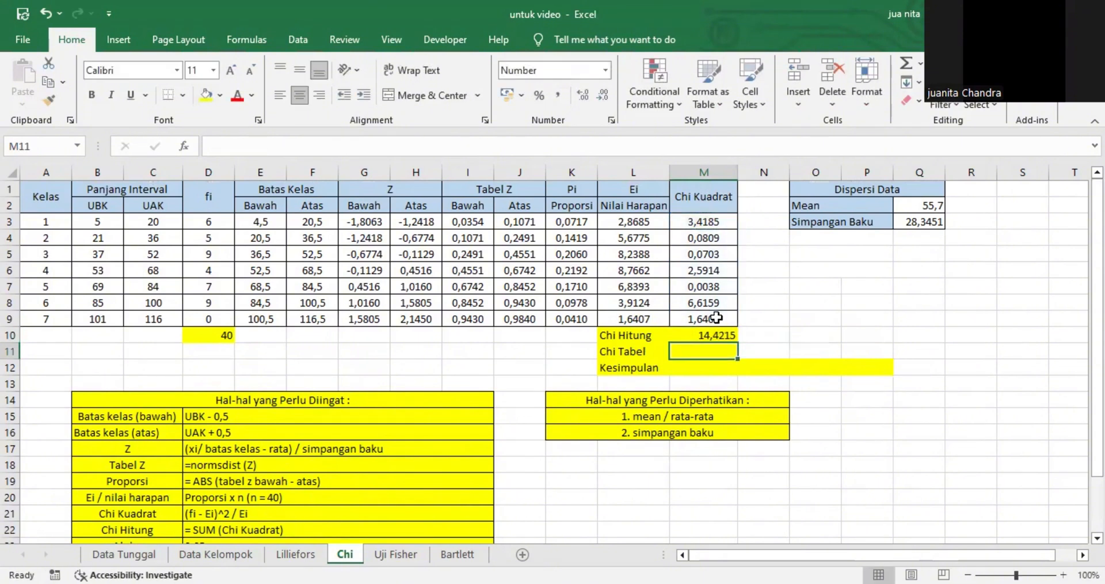
Check the reference entries for Alpha, Df and Chi Tabel and enter =CHIINV(0,05;6) in M11 for Chi Tabel.
scroll(365, 475, down, 1)
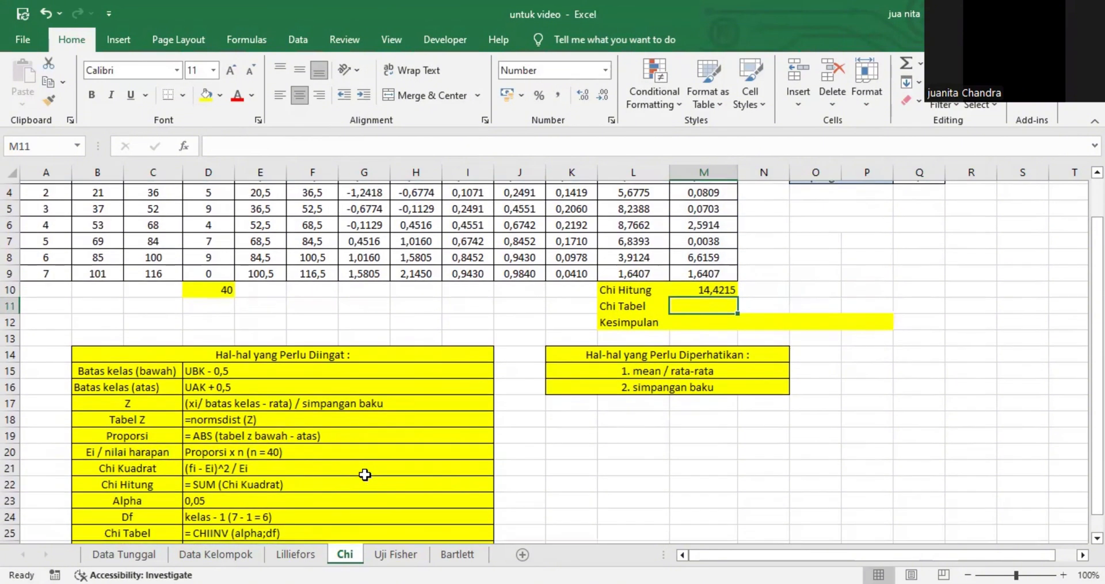
scroll(149, 530, down, 1)
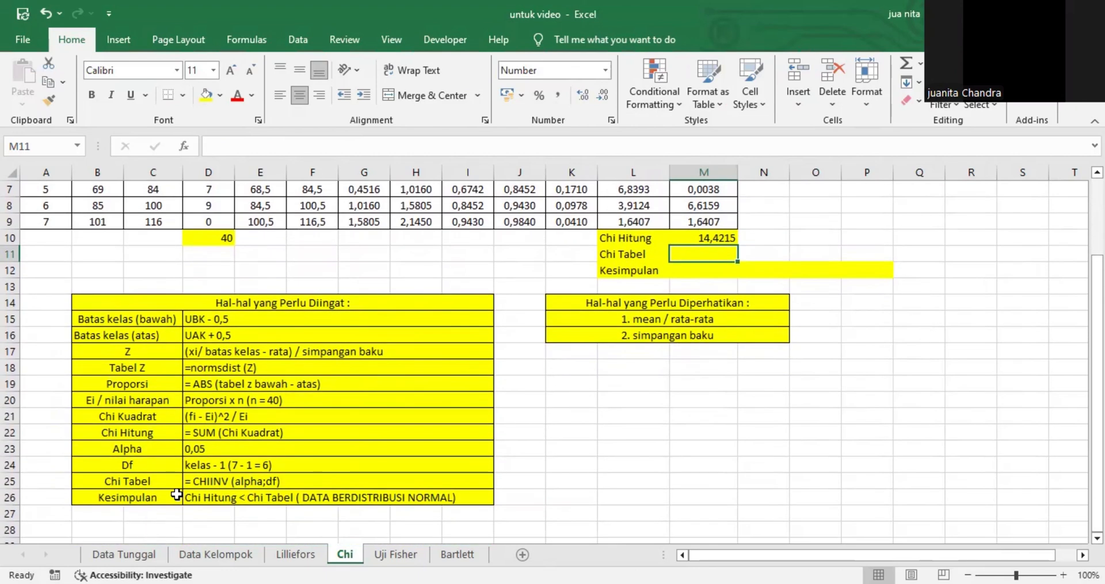
click(296, 480)
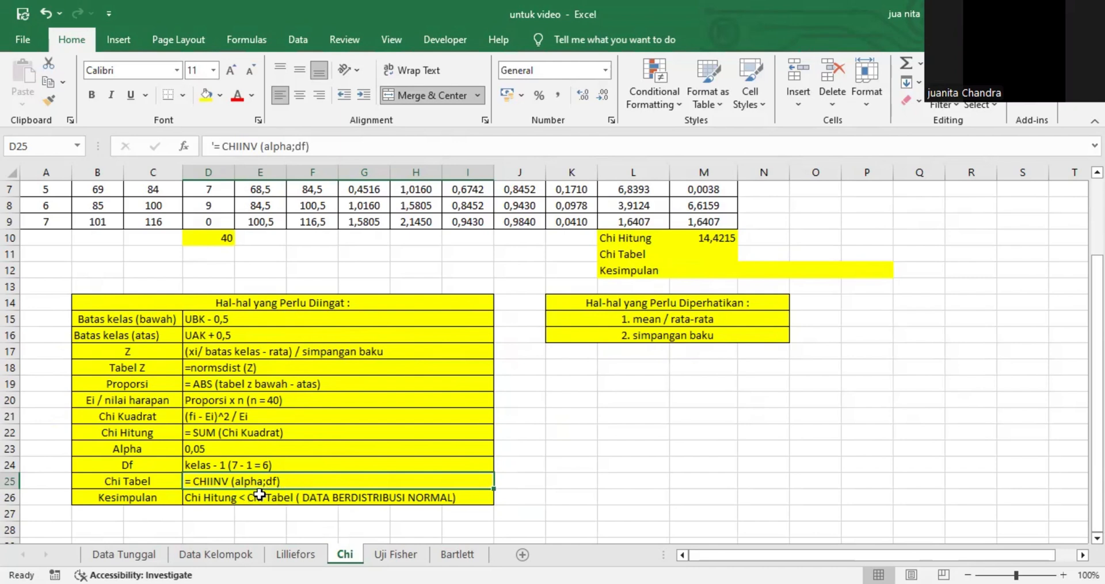
click(229, 450)
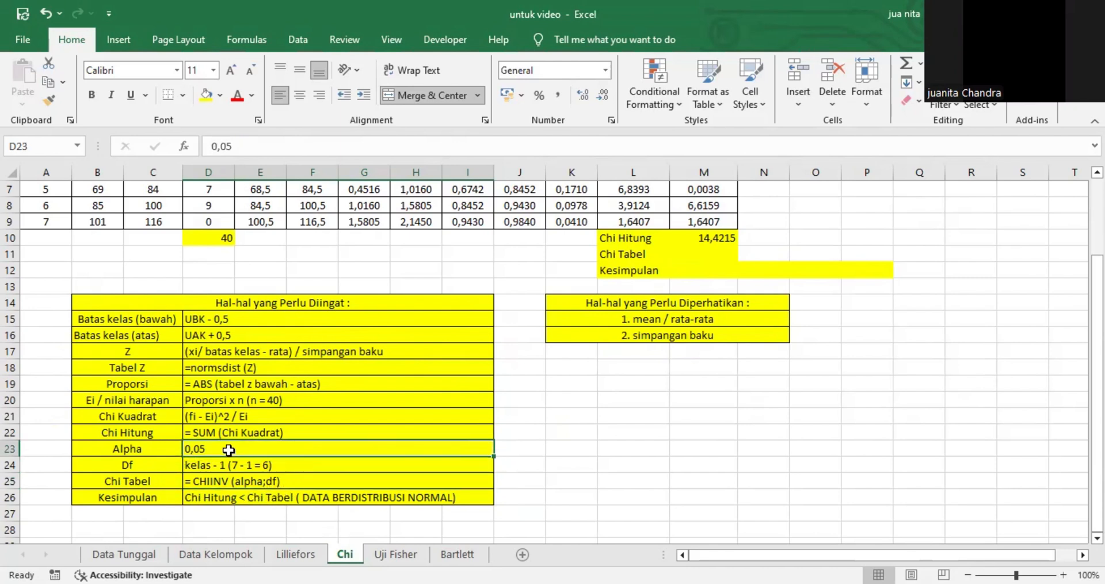
click(308, 463)
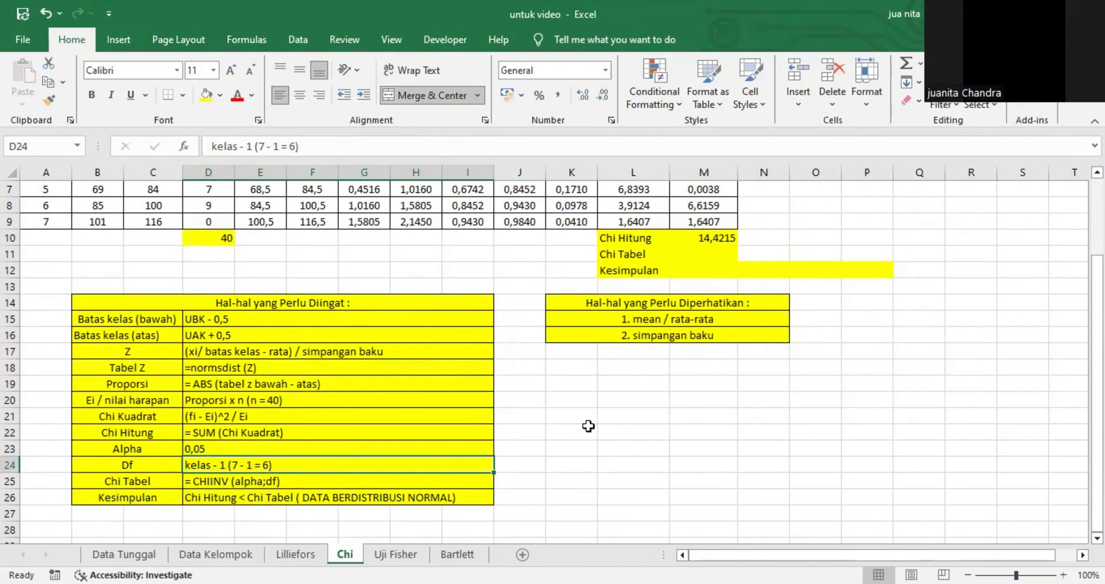
click(725, 254)
text(=)
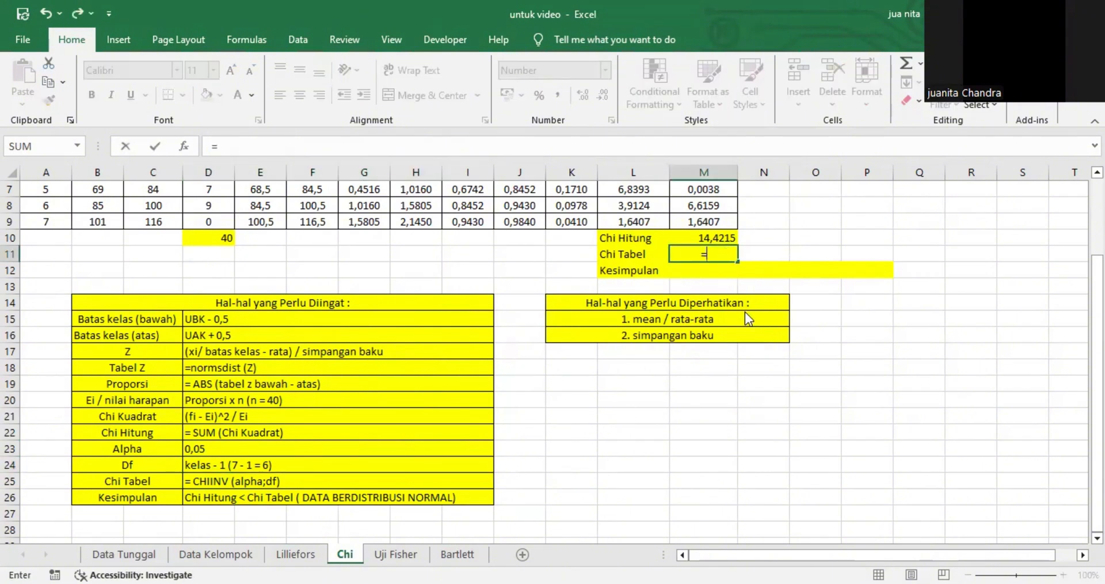
text(ch)
click(752, 377)
key(Tab)
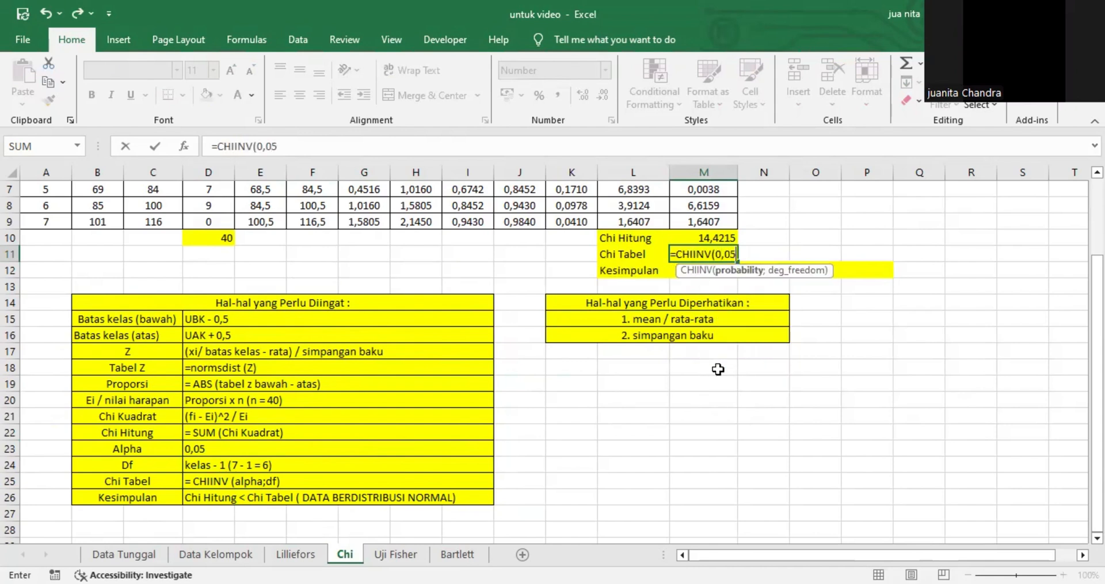
text(0,05;)
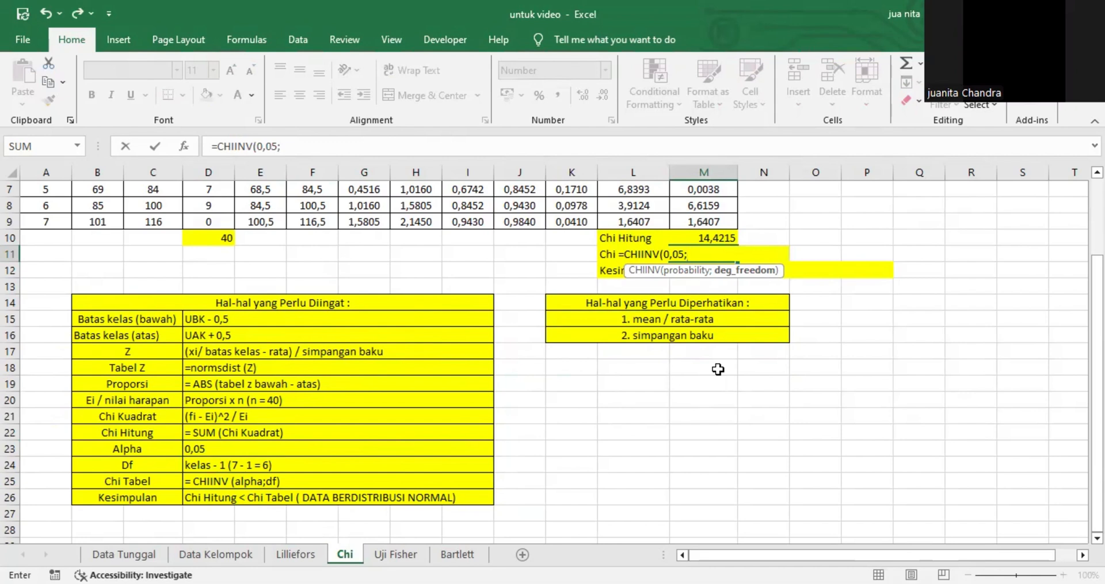
text(6))
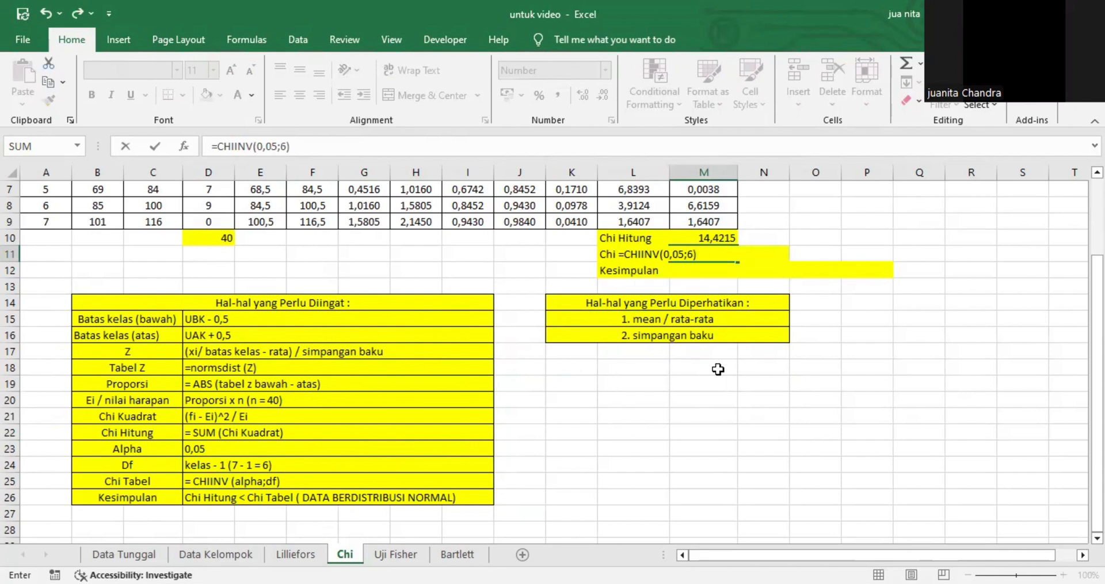
key(Return)
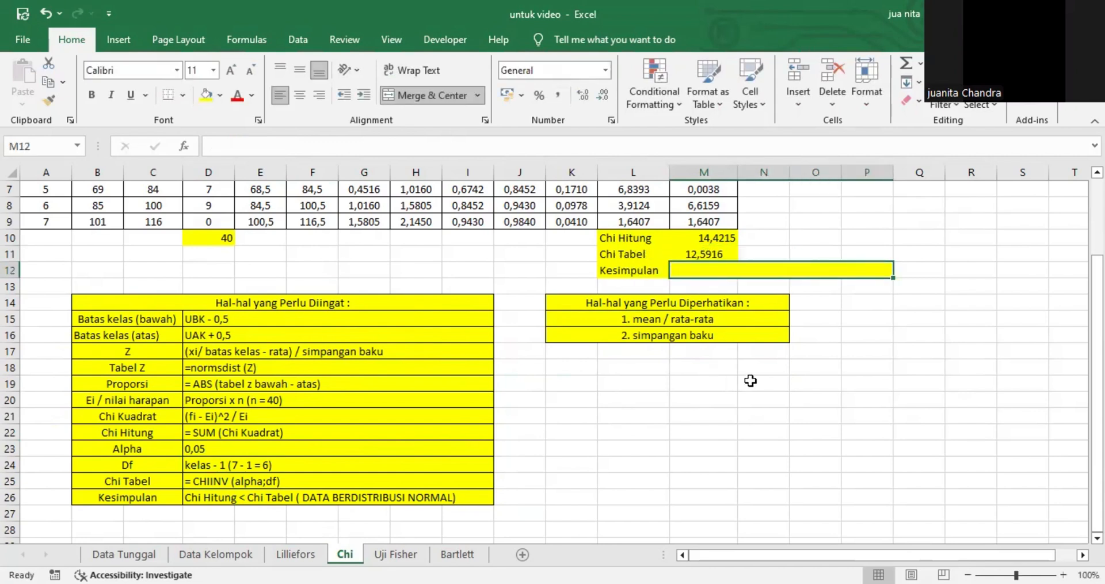
Check the reference rule for Kesimpulan and enter the conclusion DATA TIDAK BERDISTRIBUSI NORMAL in M12.
click(247, 497)
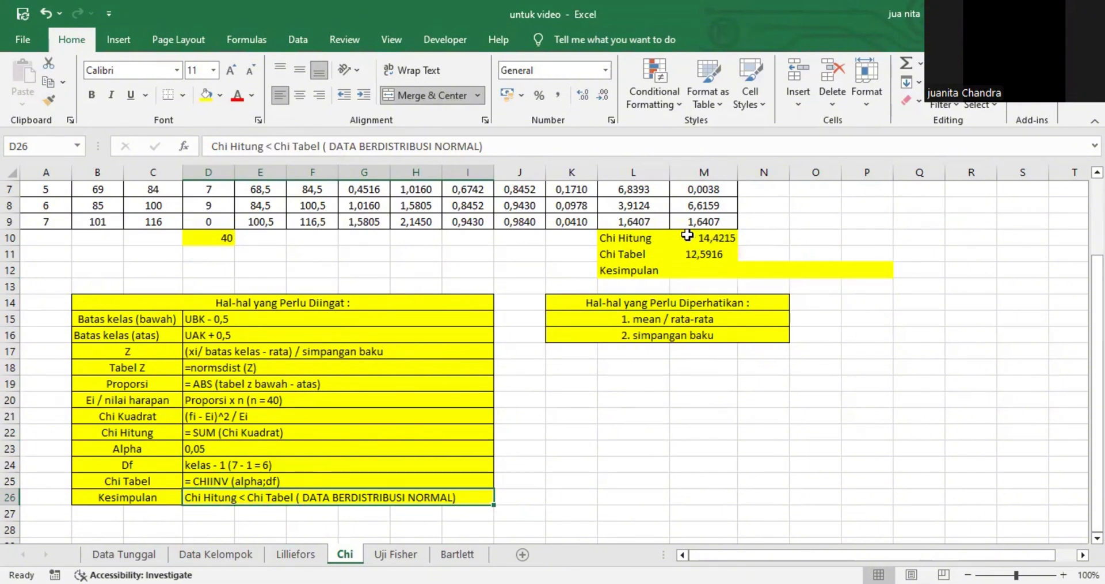
click(718, 269)
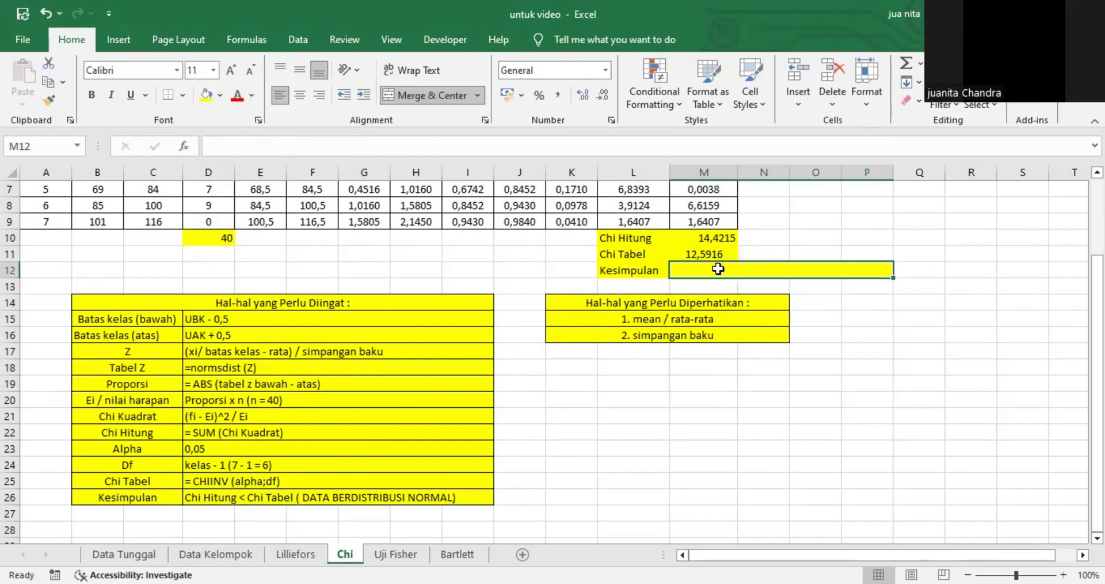
text(DATA TIDAK)
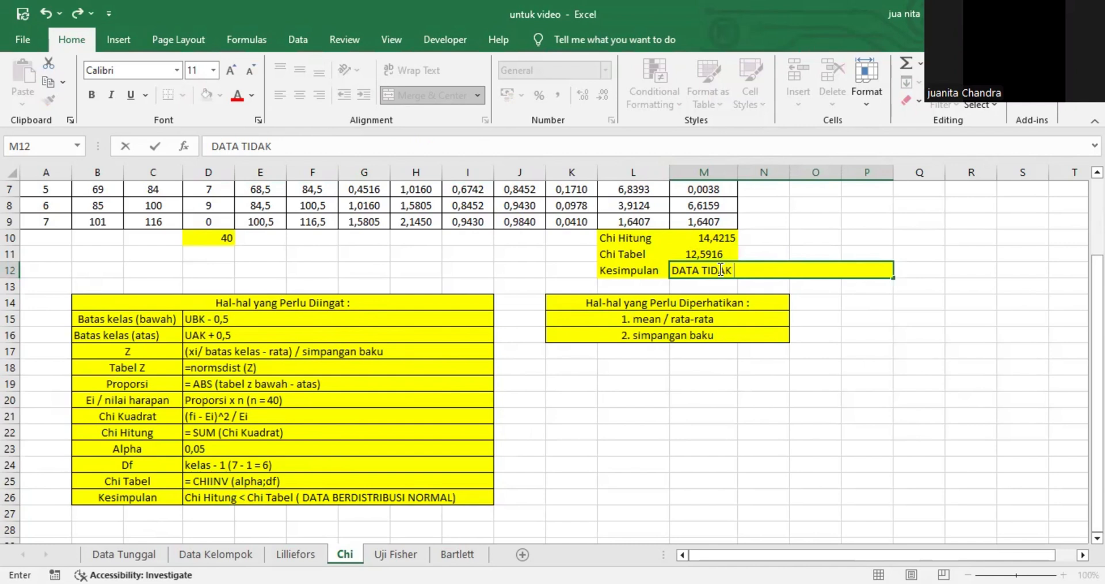
text( BERDIST)
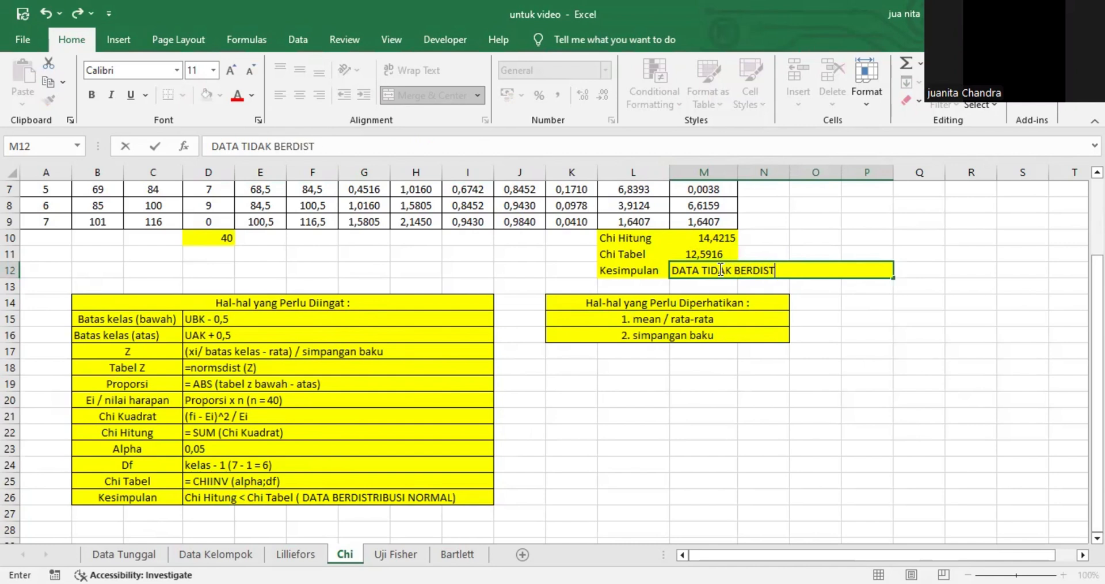
text(RIBUSI N)
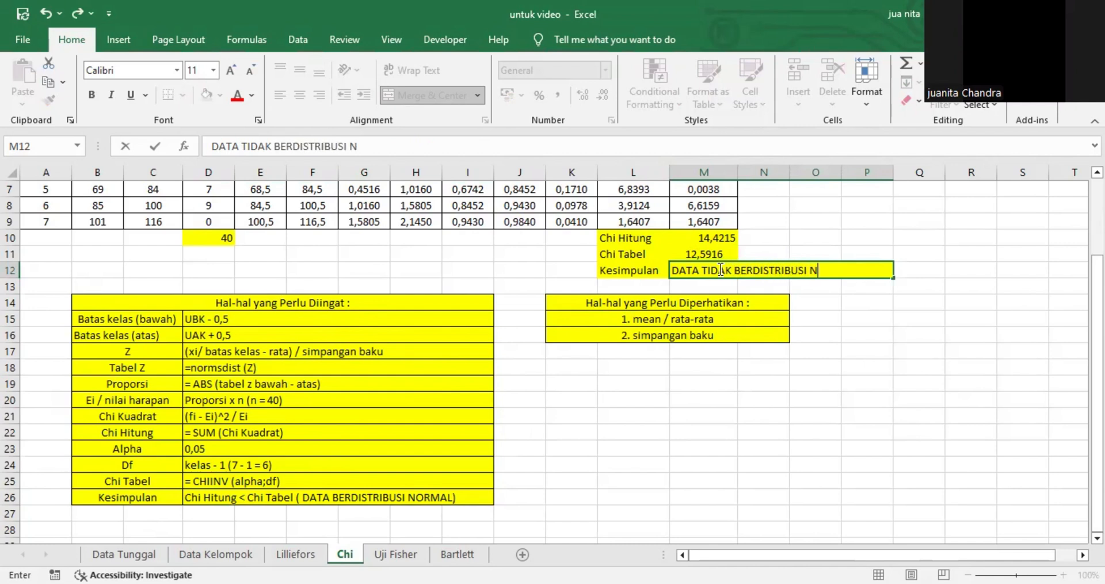
text(ORMAL)
click(642, 415)
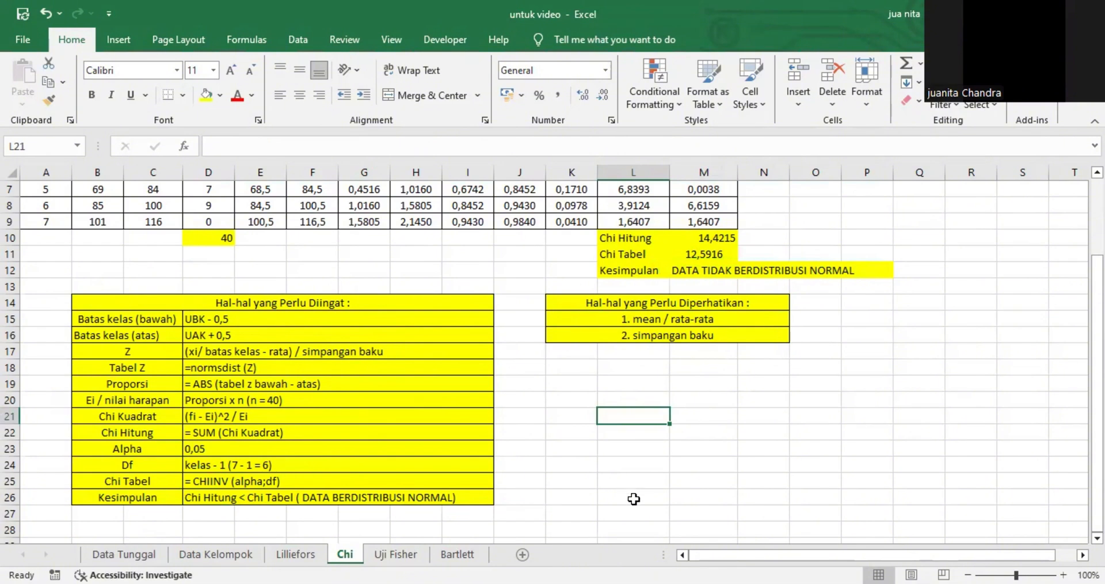
On the Uji Fisher sheet, fill in Jumlah siswa 29 and Varian 819,0987 for K1, and 40 and 803,4462 for K2.
click(393, 555)
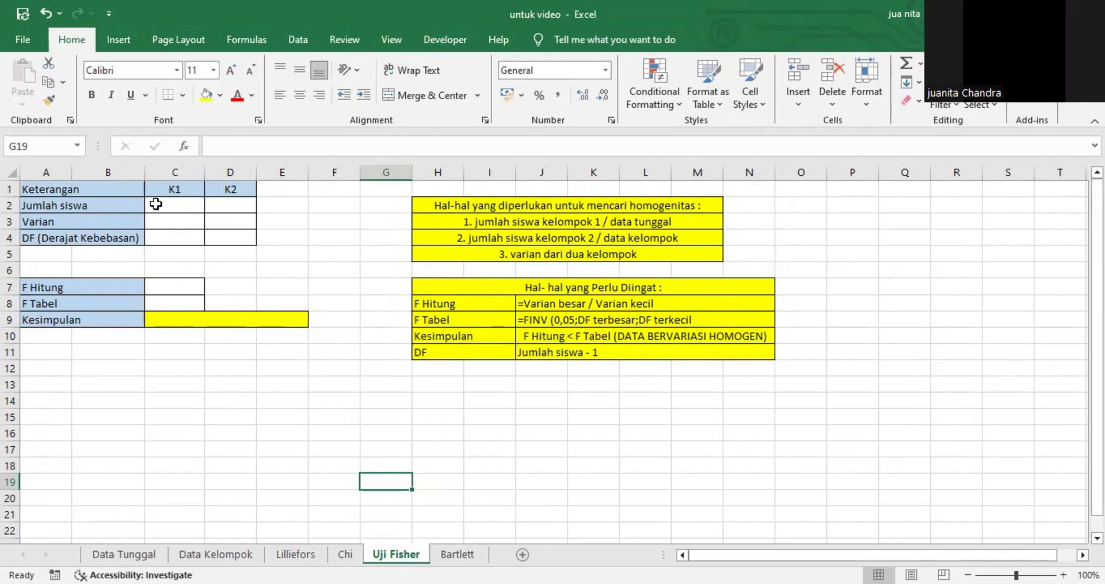
click(196, 208)
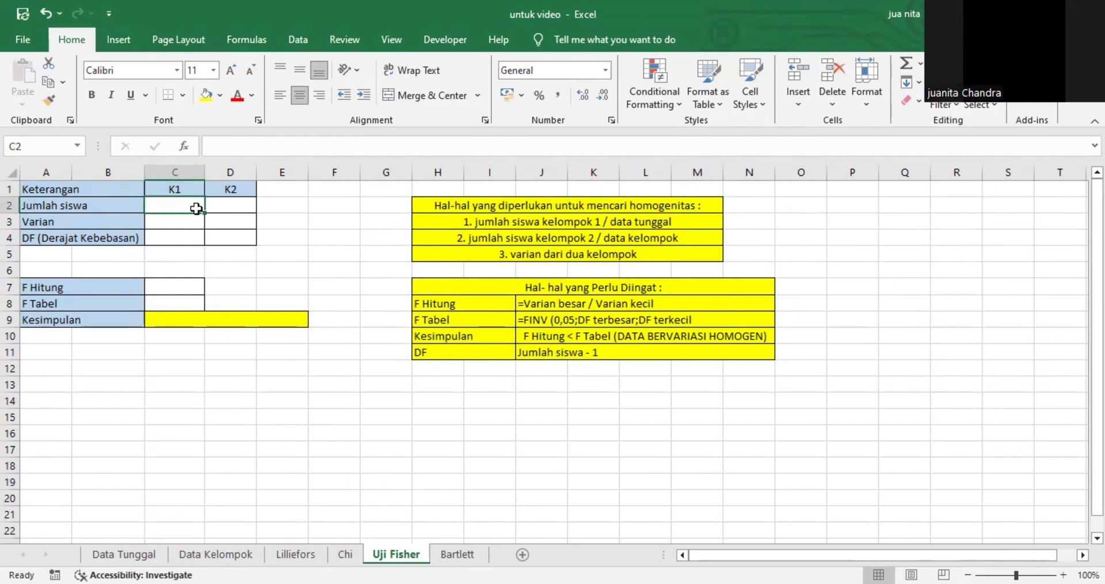
text(29)
click(228, 207)
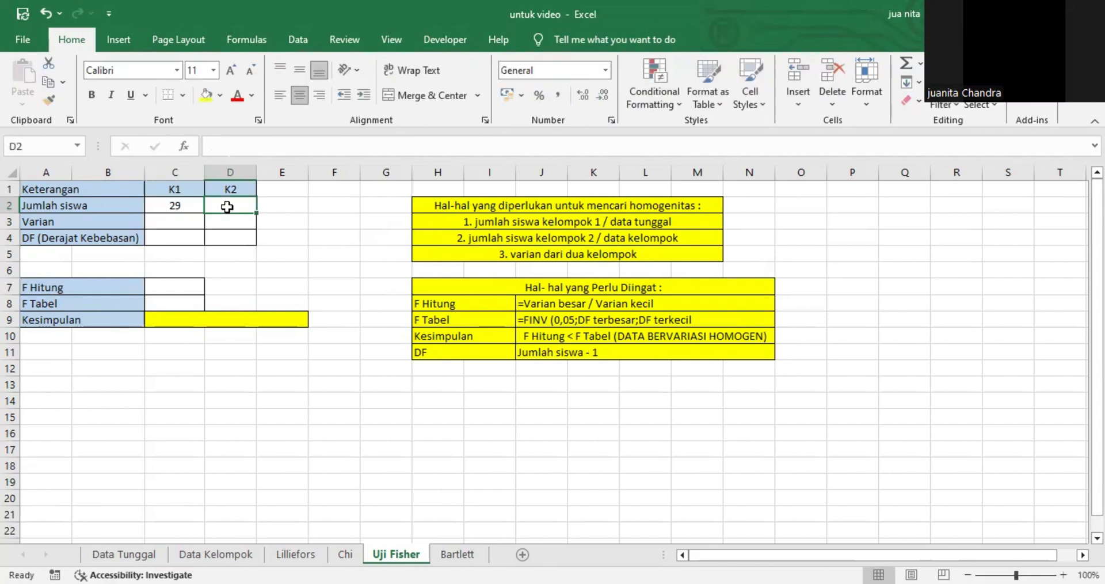
text(40)
click(185, 224)
text(819,0987	803,4462)
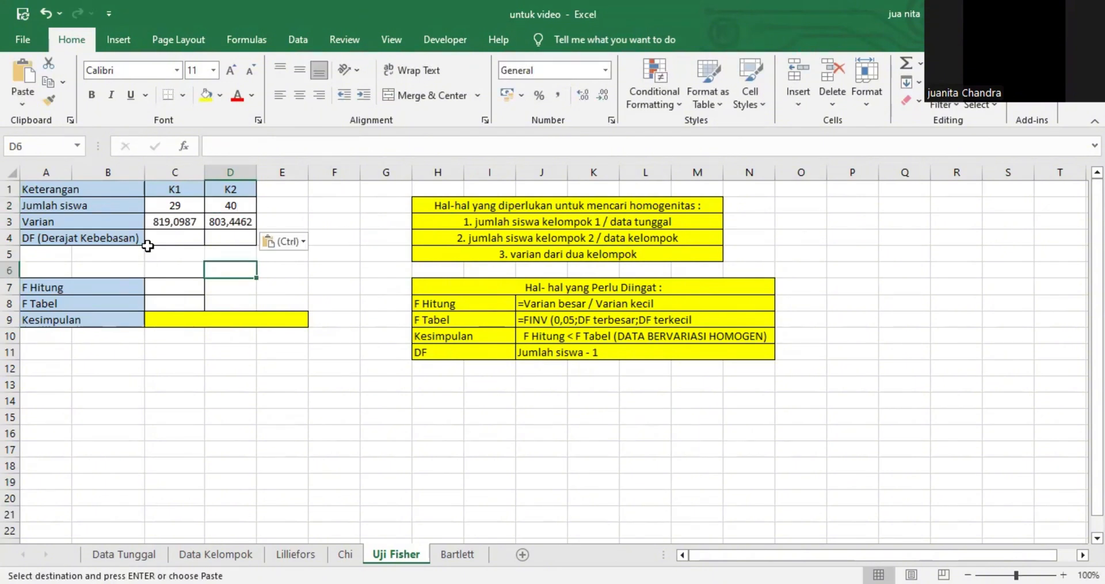
Calculate DF (Derajat Kebebasan) for both groups by entering =C2-1 in C4 and =D2-1 in D4.
click(160, 240)
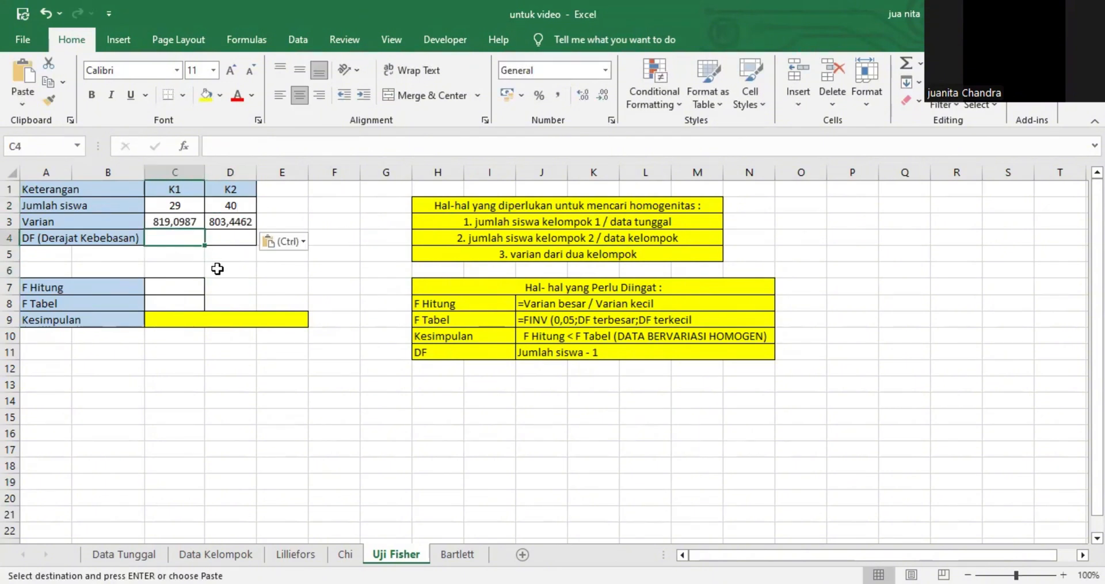
text(=)
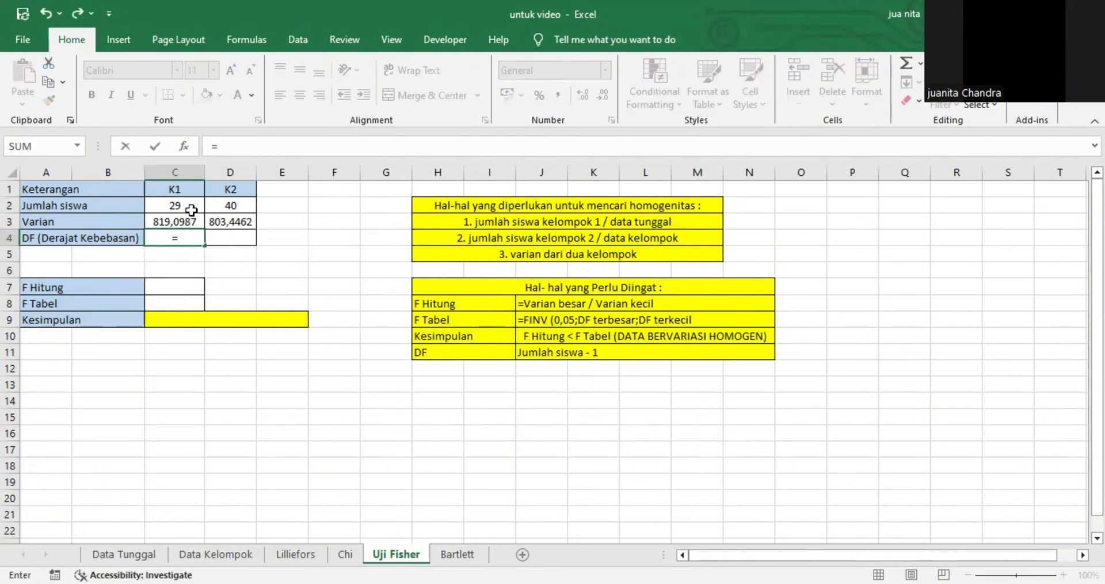
click(191, 208)
text(-)
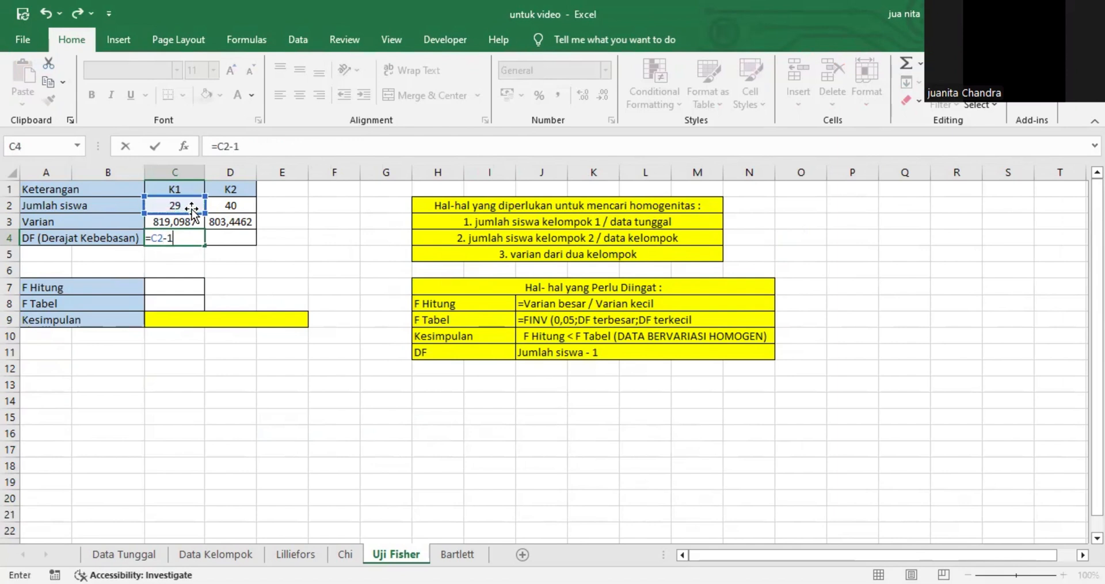
text(1)
key(Return)
click(233, 238)
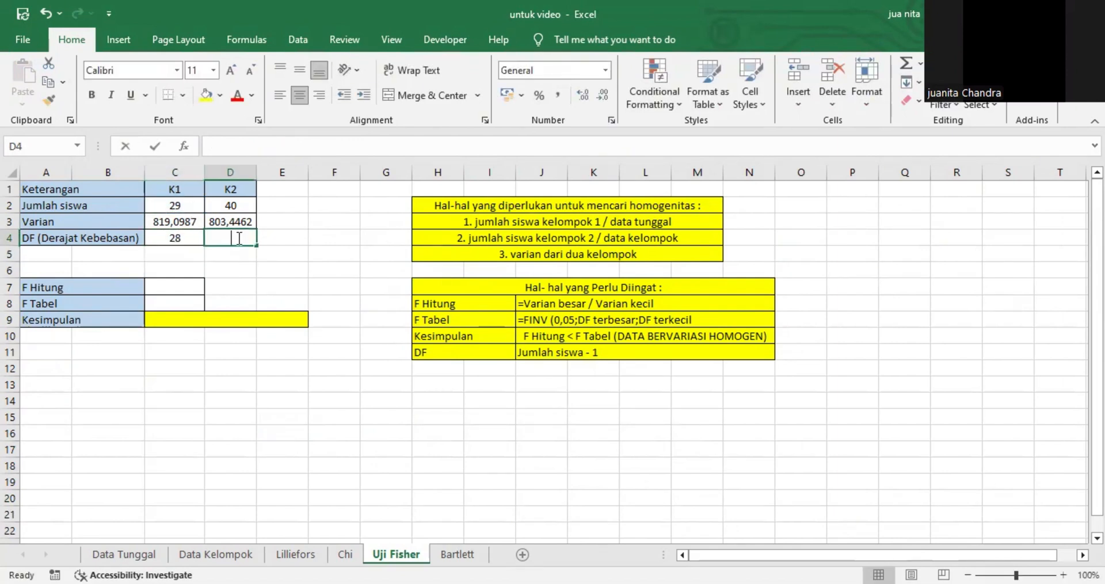
text(=)
click(246, 204)
text(-1)
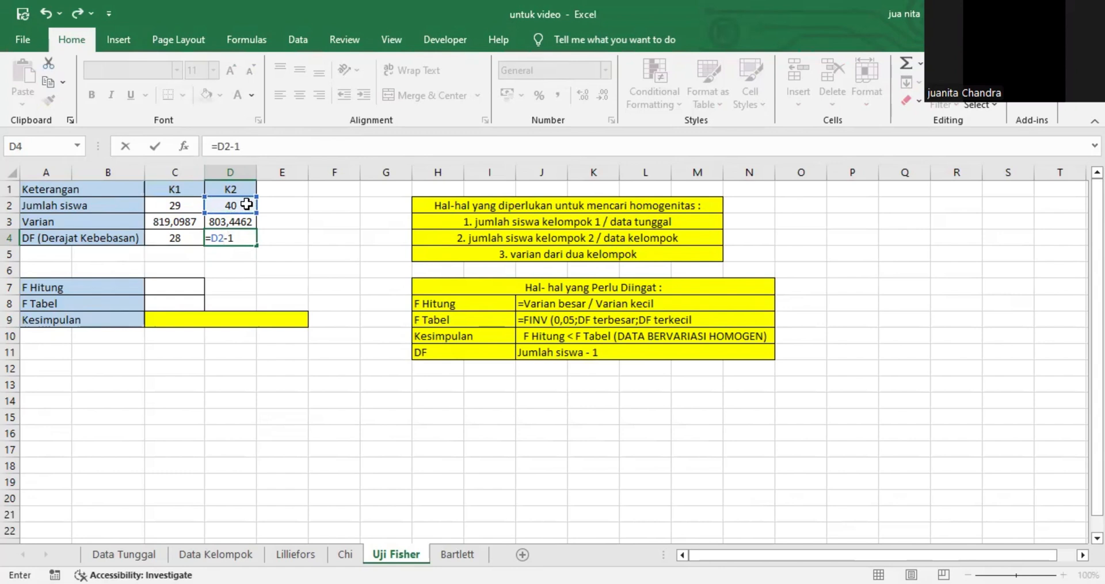
key(Return)
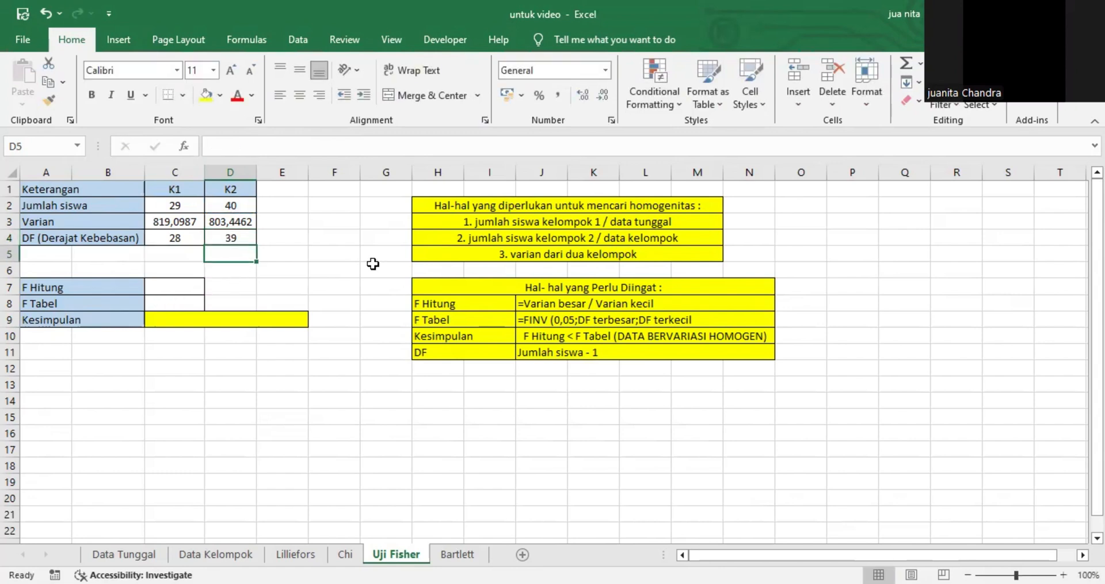
Check the reference formula for F Hitung and enter =C3/D3 in C7, dividing the larger variance by the smaller.
click(678, 305)
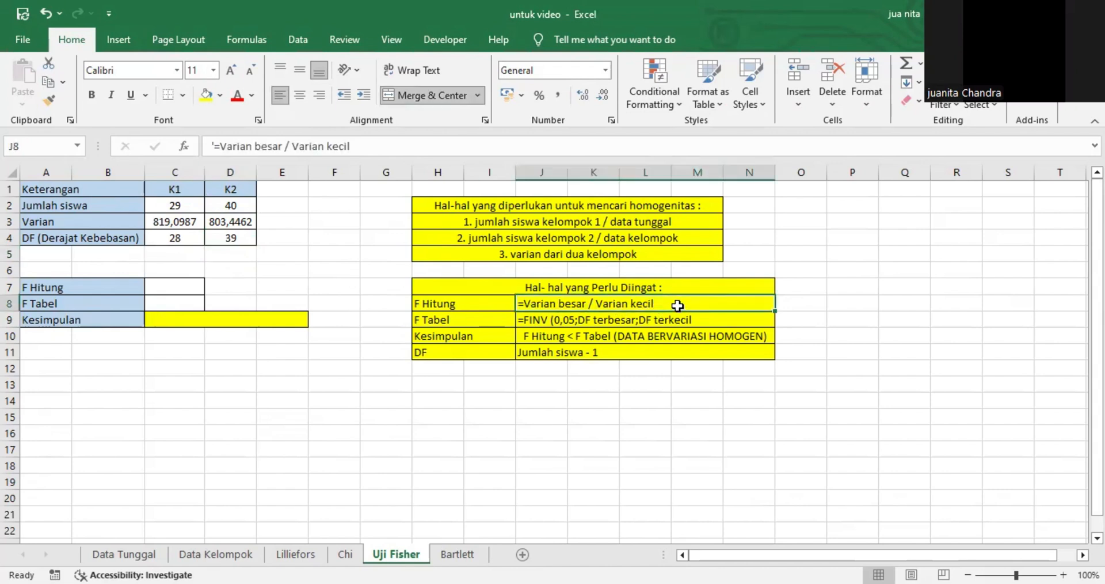
click(191, 288)
text(=)
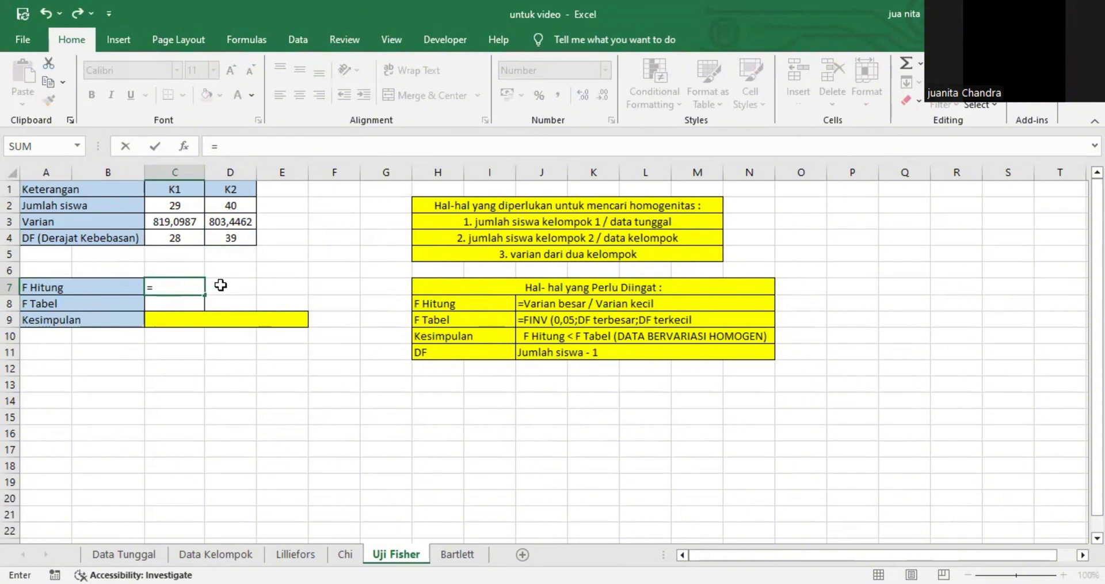
click(151, 222)
text(/)
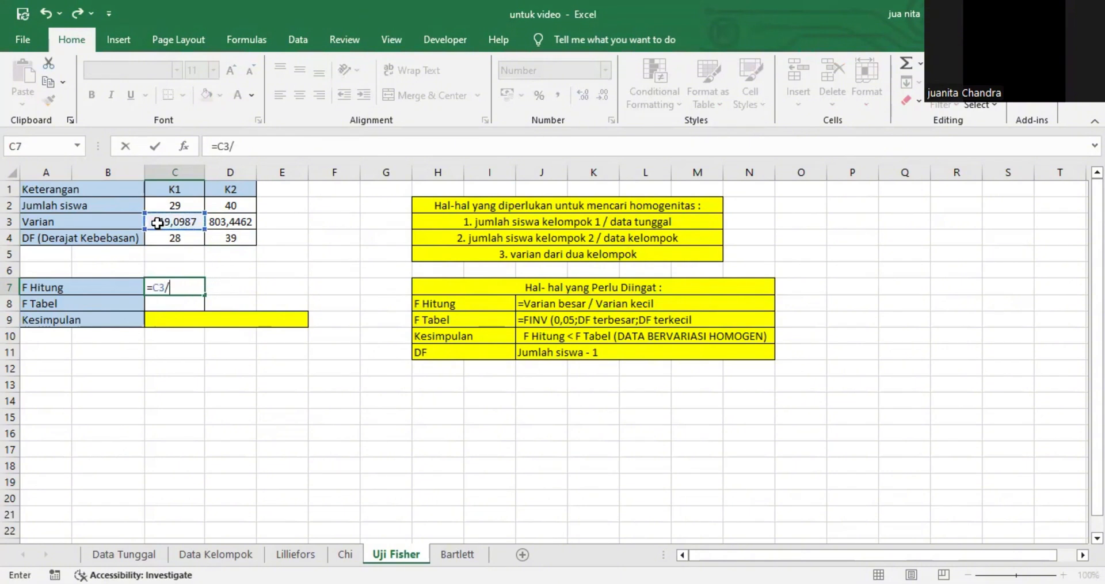
click(230, 221)
key(Return)
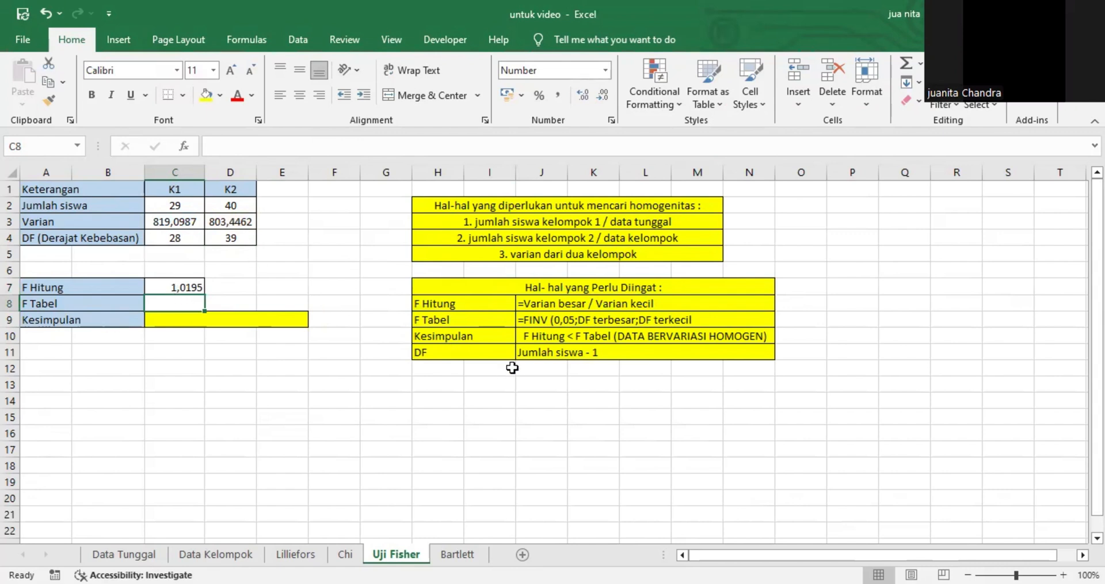
Check the reference formula for F Tabel and enter =FINV(0,05;D4;C4) in C8, with the larger DF first.
click(553, 320)
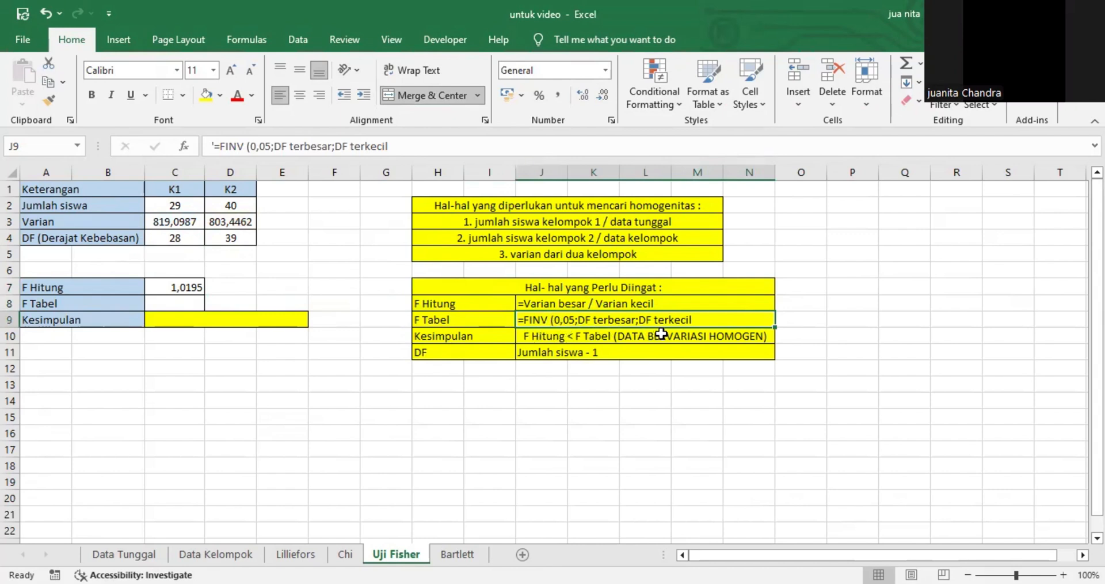
click(190, 306)
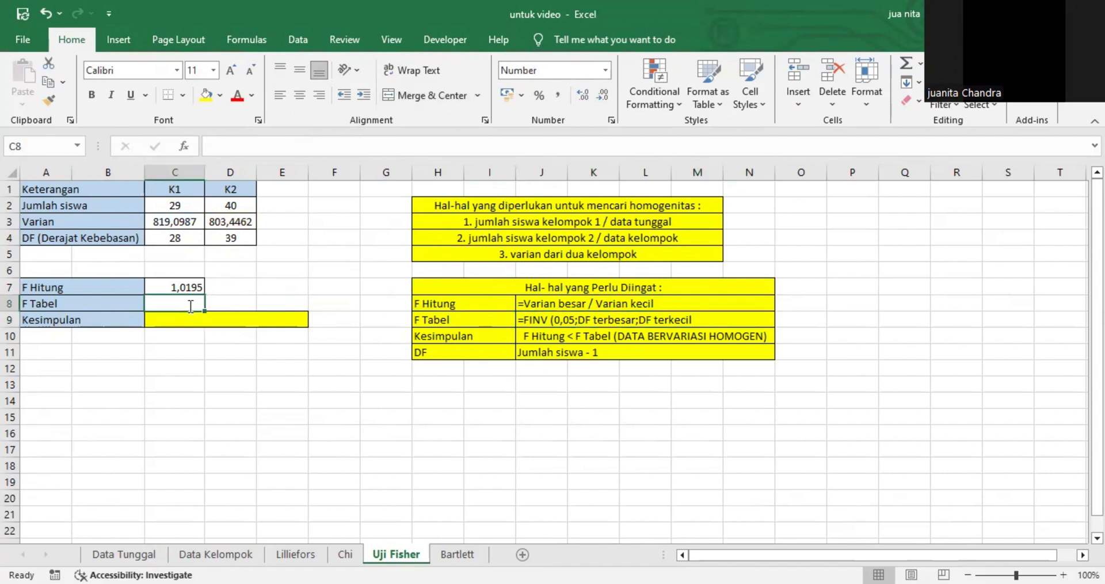
text(=fi)
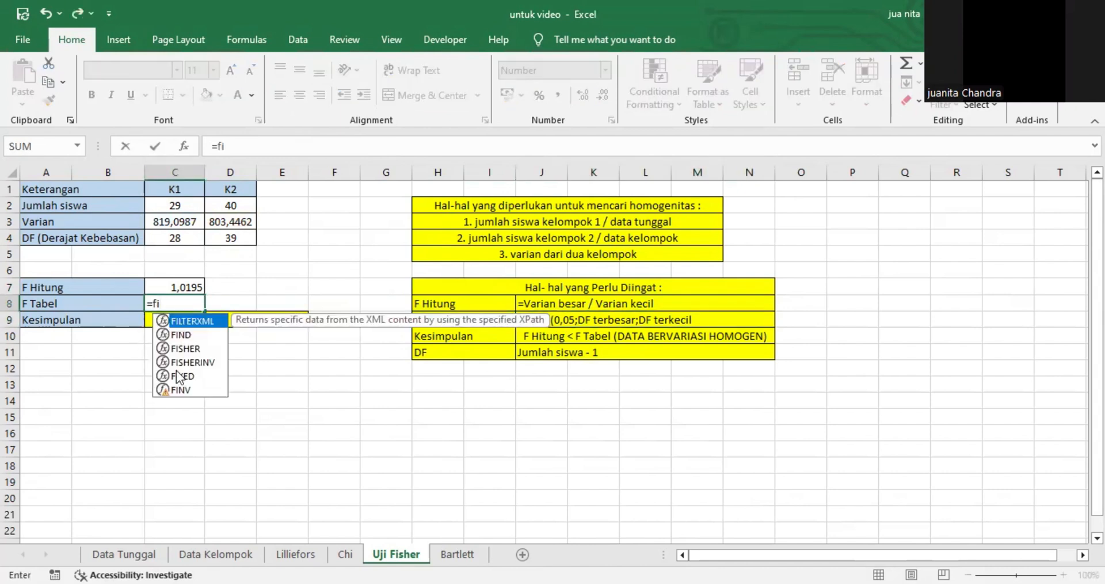
click(190, 390)
key(Tab)
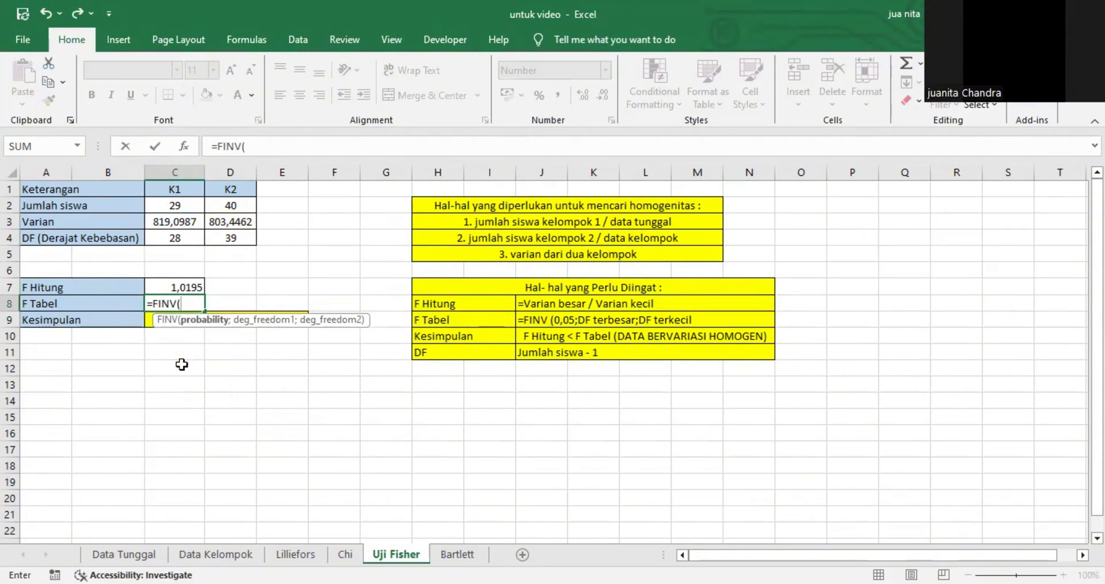
text(0,05;)
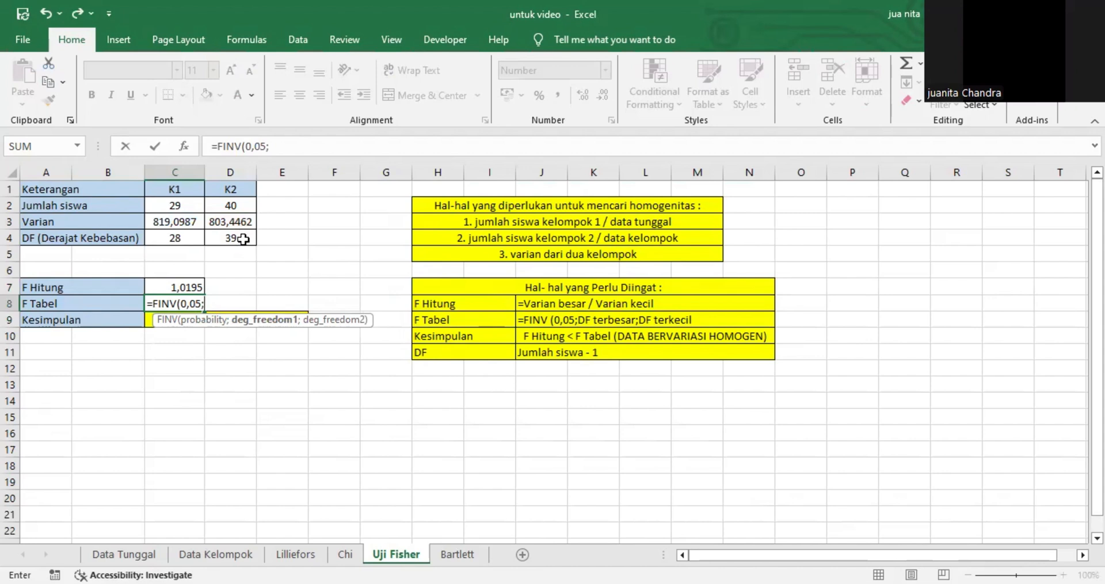
click(243, 239)
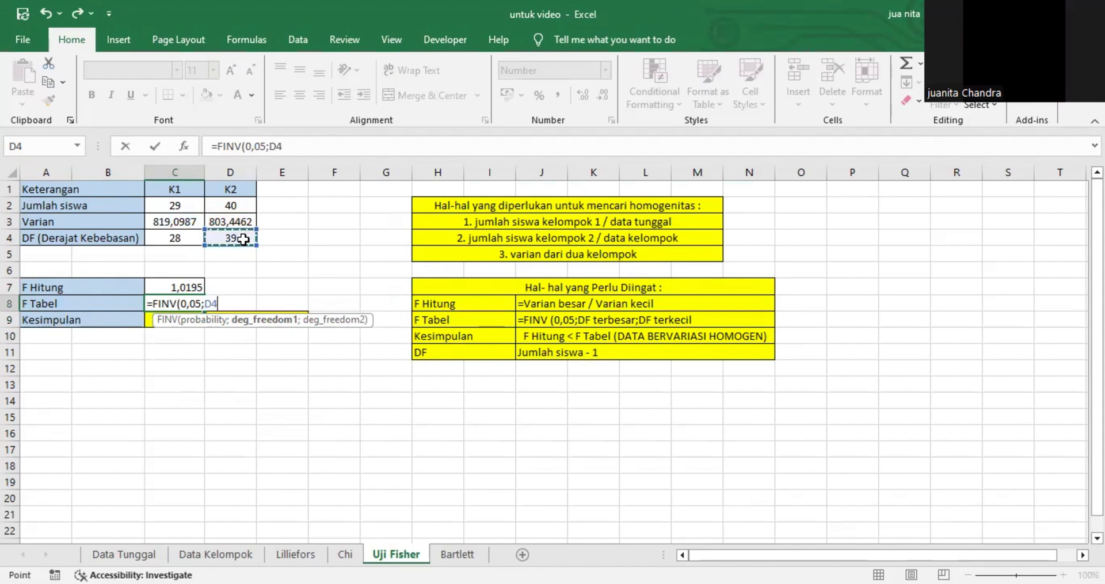
text(;)
click(181, 238)
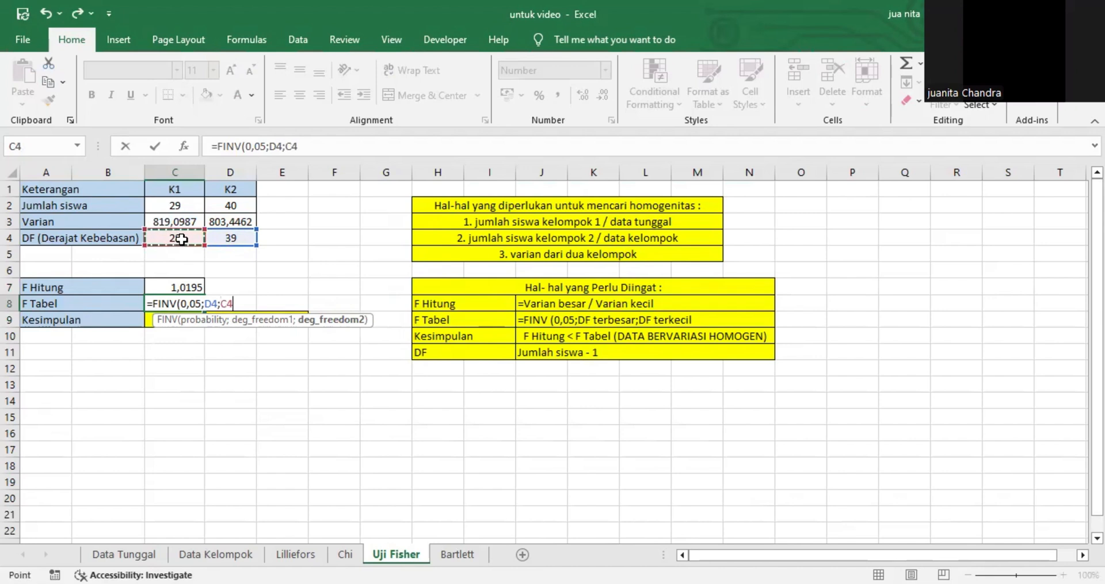
text())
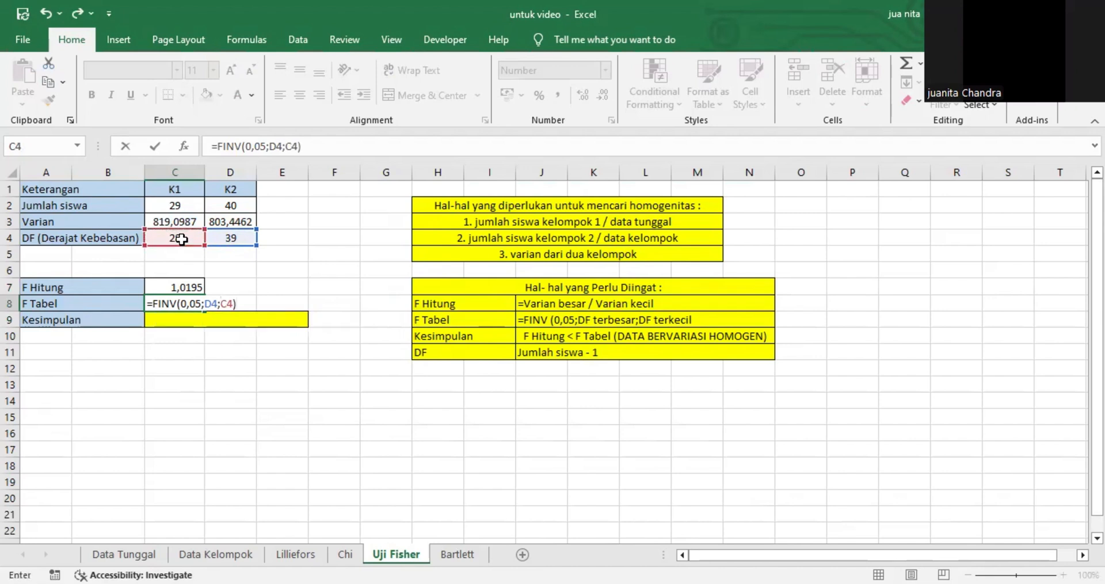
key(Return)
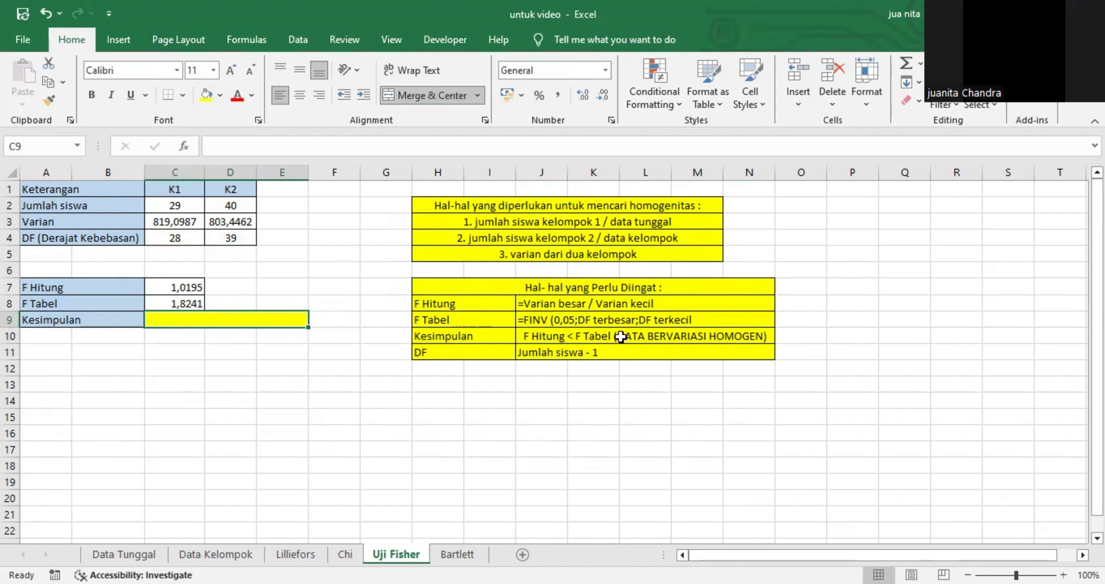
Check the reference rule for Kesimpulan and enter the conclusion DATA BERDISTRIBUSI HOMOGEN in C9.
click(744, 333)
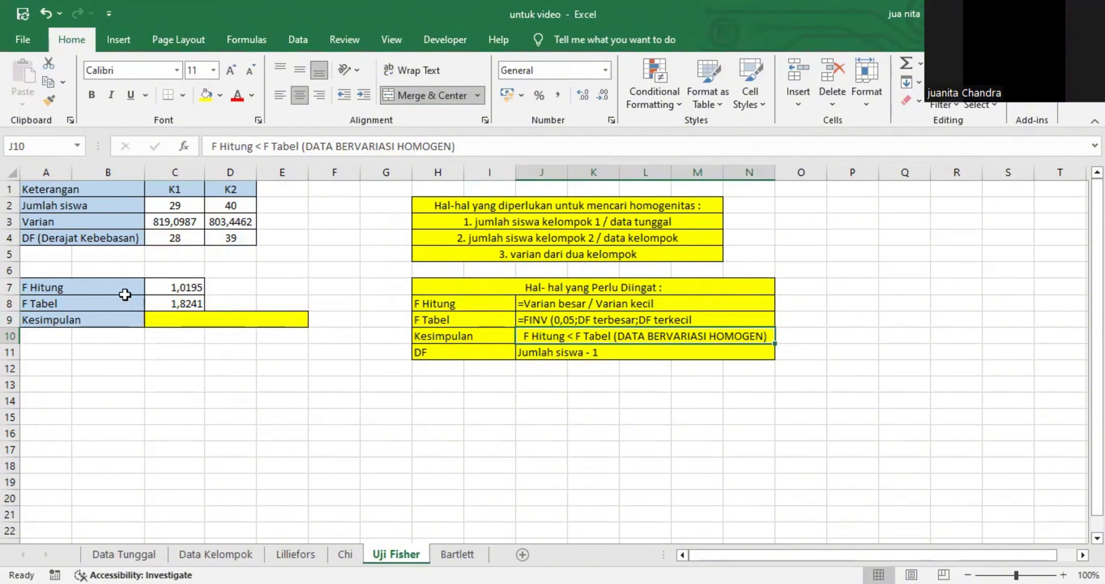
click(219, 318)
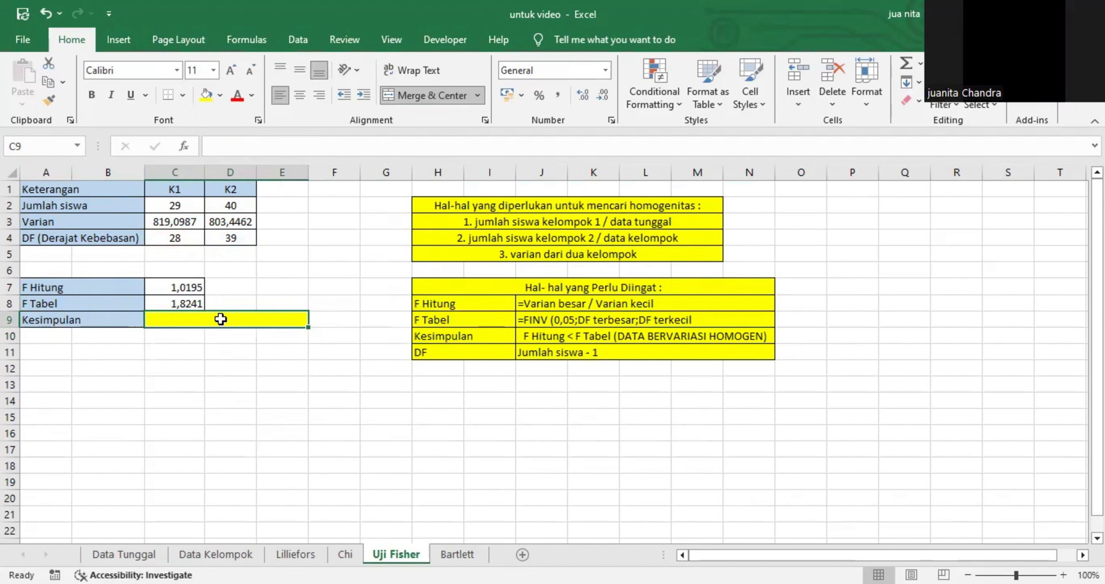
text(DATA)
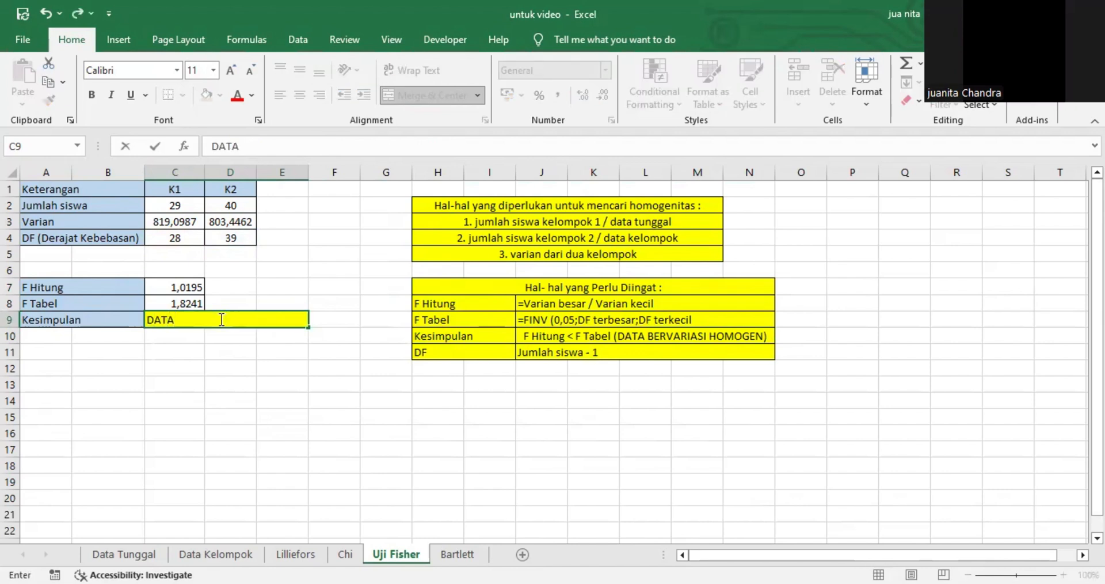
text( BERDISTR)
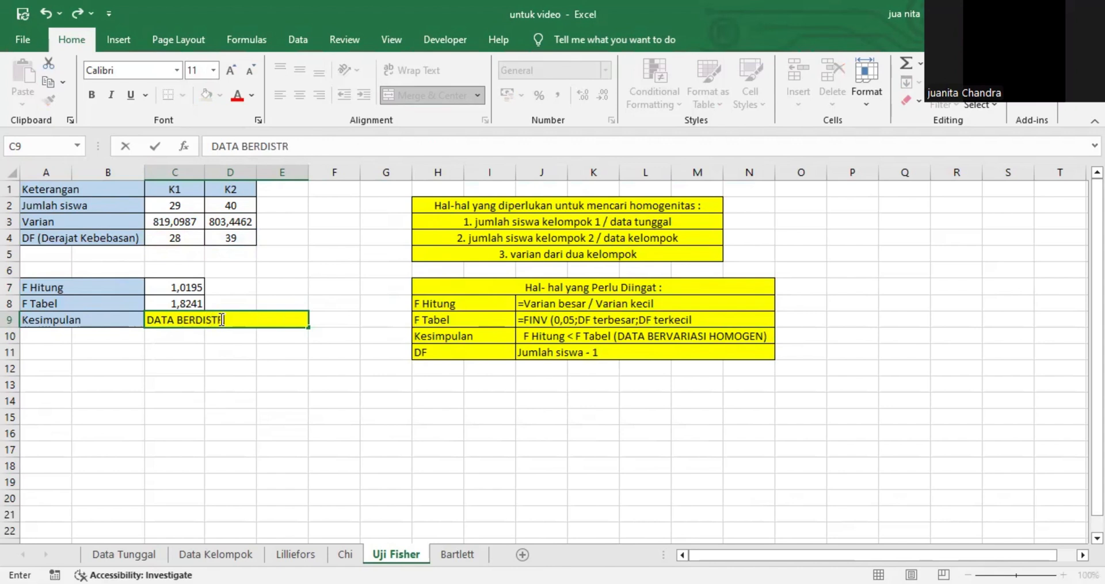
text(IBUSI HOMOG)
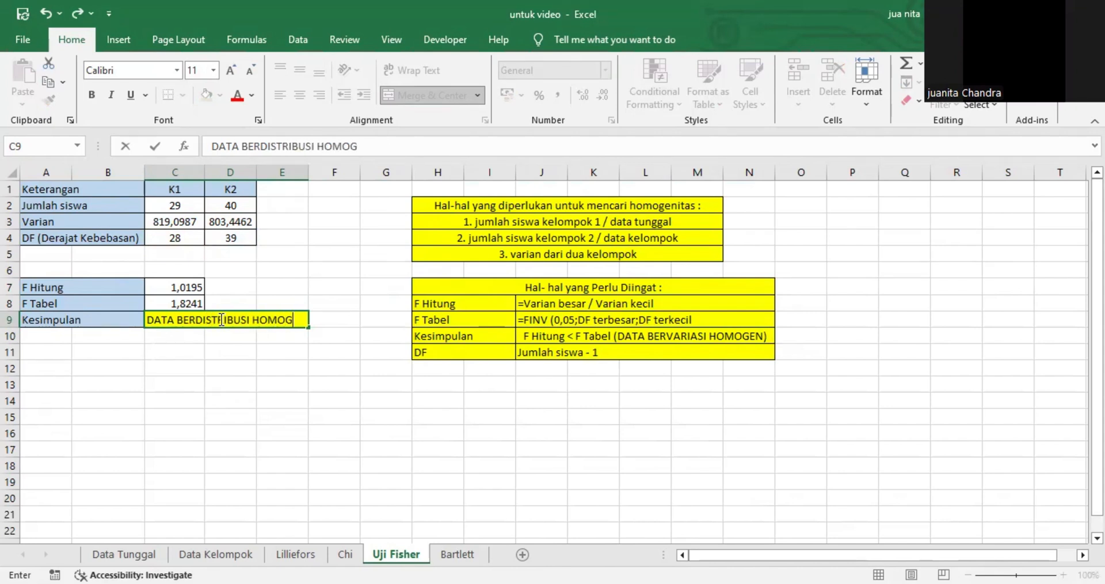
text(EN)
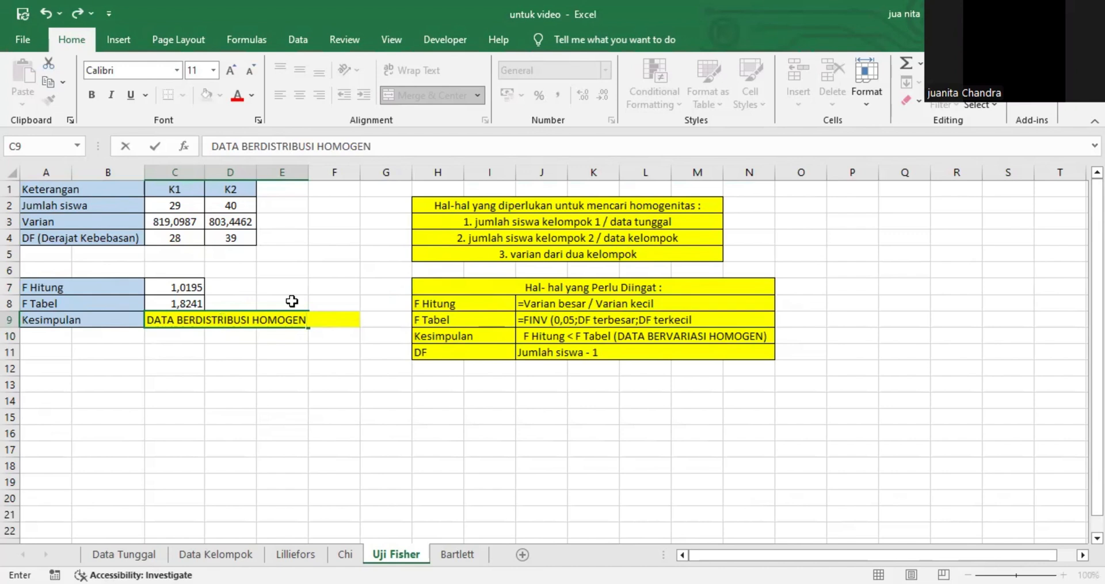
click(331, 291)
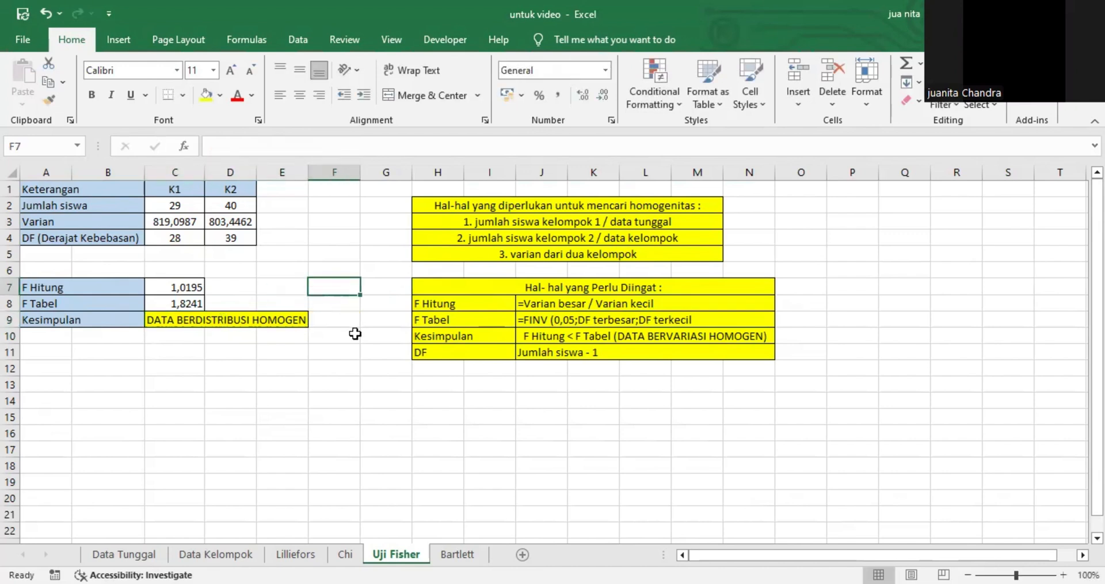
On the Bartlett sheet, fill in Jumlah siswa, Varian and DF for both groups, and enter DF 28 in H3 and 39 in H4.
click(458, 554)
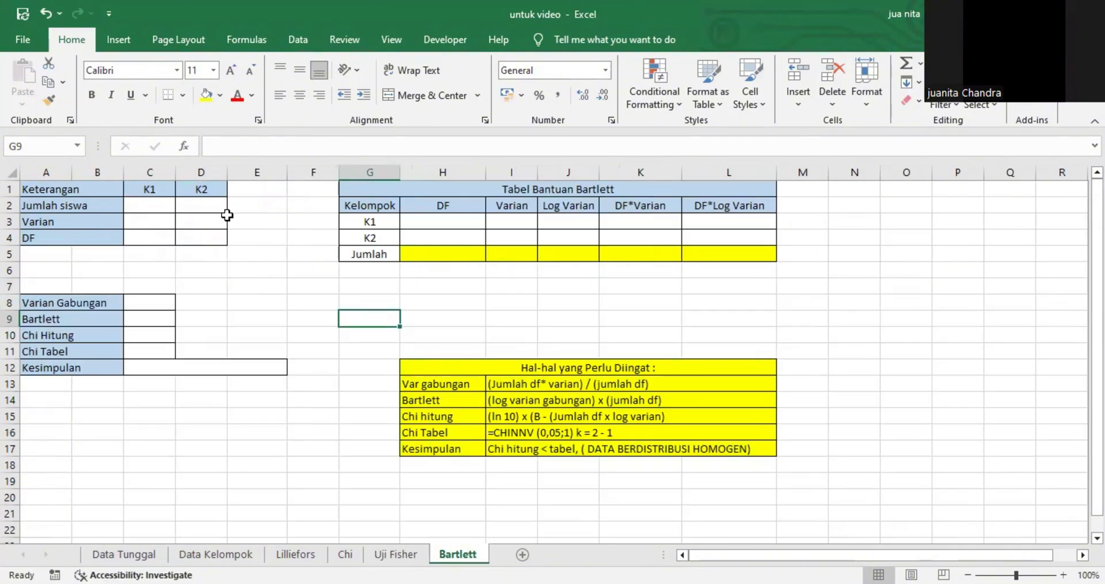
click(161, 208)
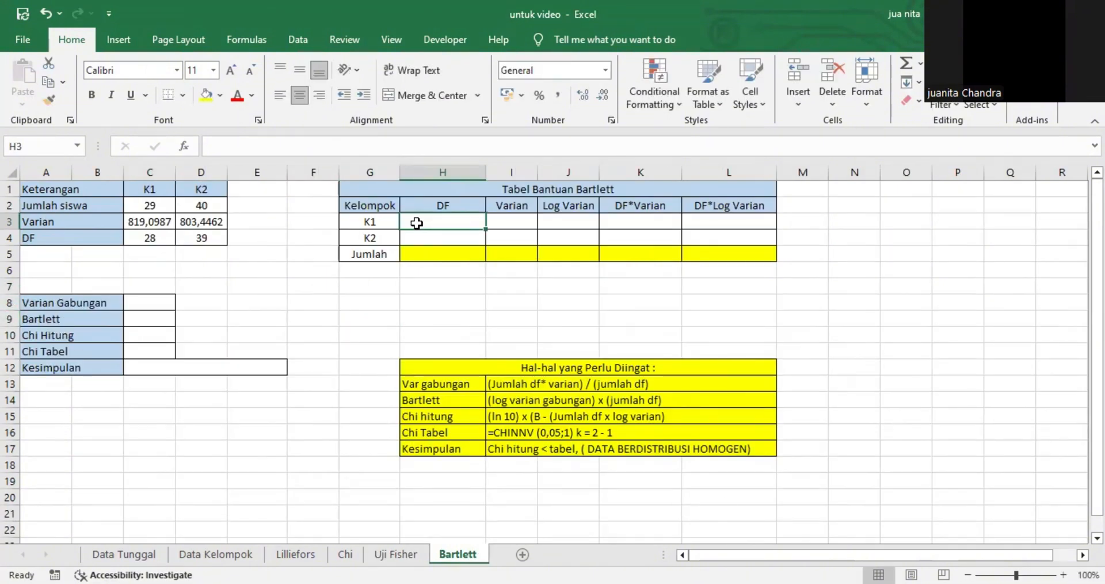
text(28)
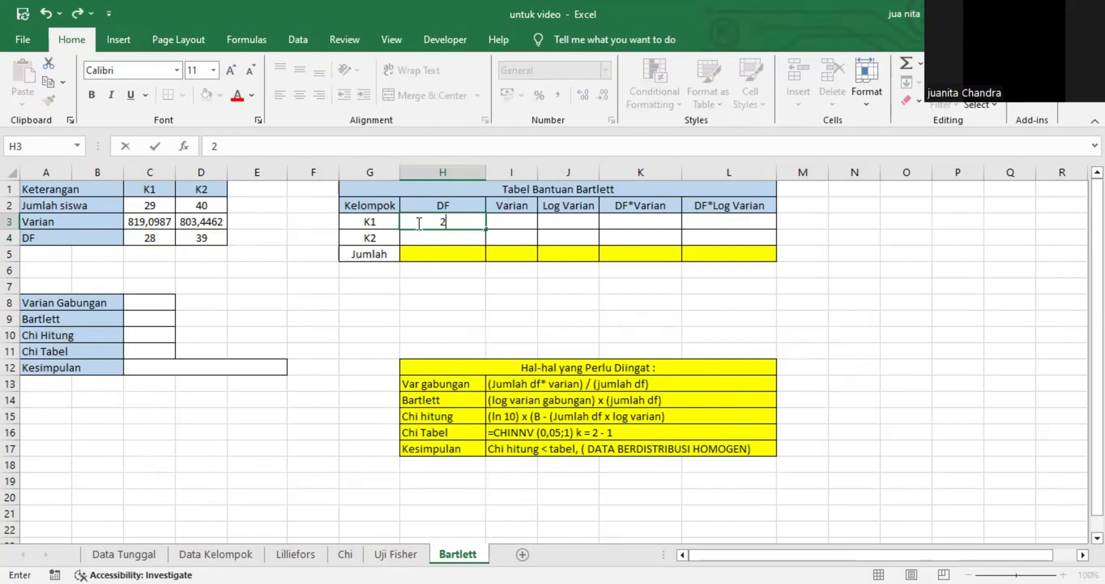
click(435, 237)
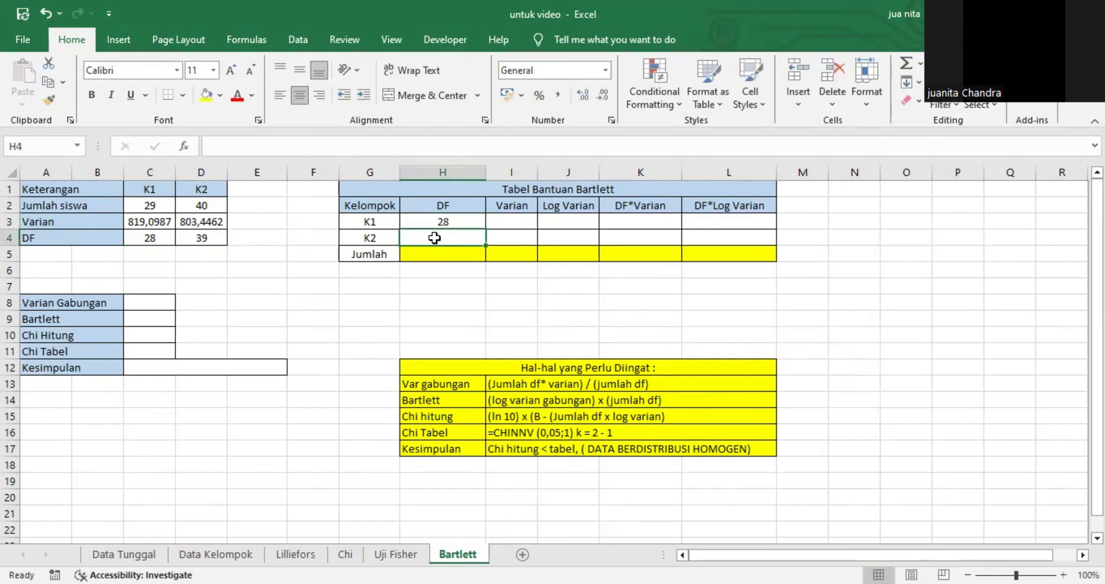
text(39)
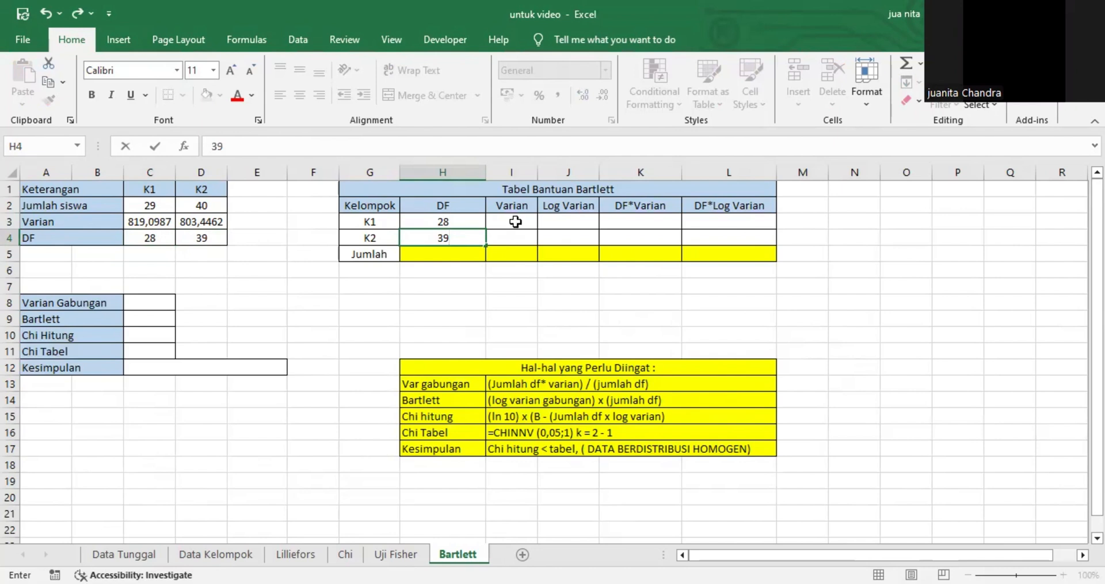
Link the helper table's Varian column to the group variances with =C3 in I3 and =D3 in I4.
click(516, 223)
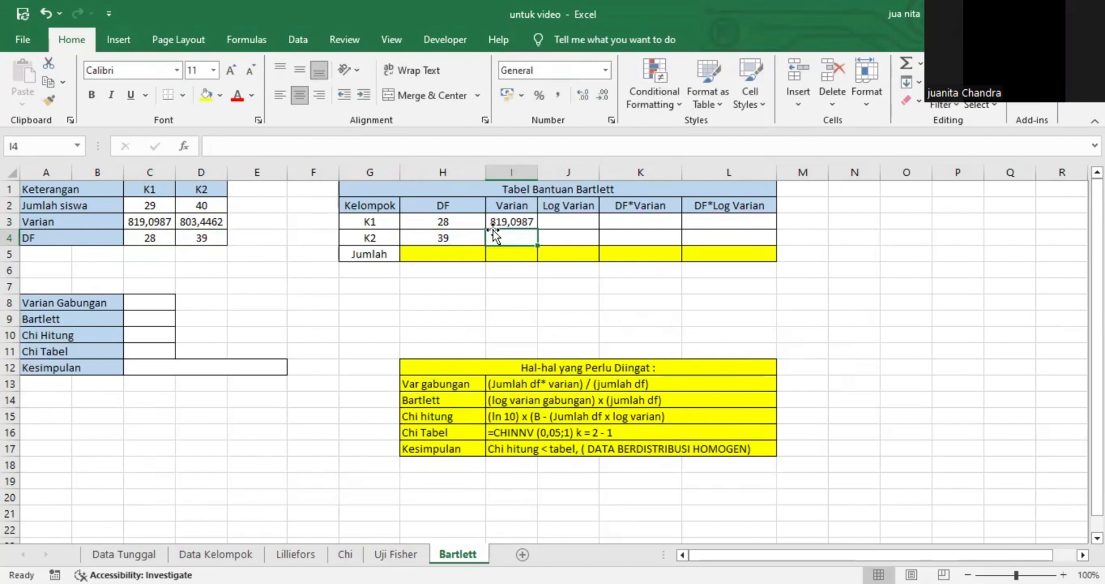
text(=)
click(213, 222)
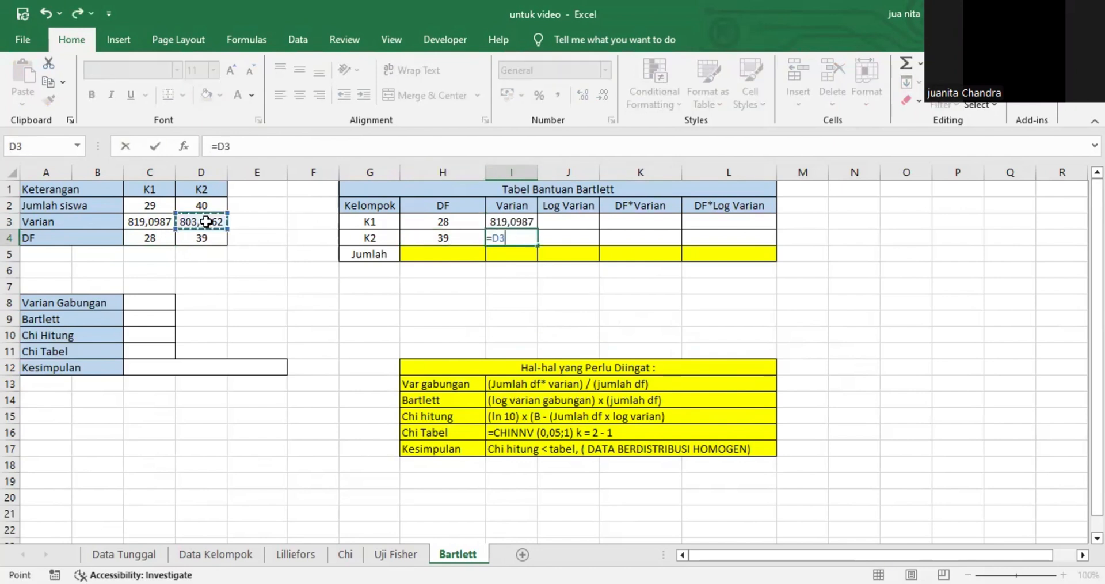
key(Return)
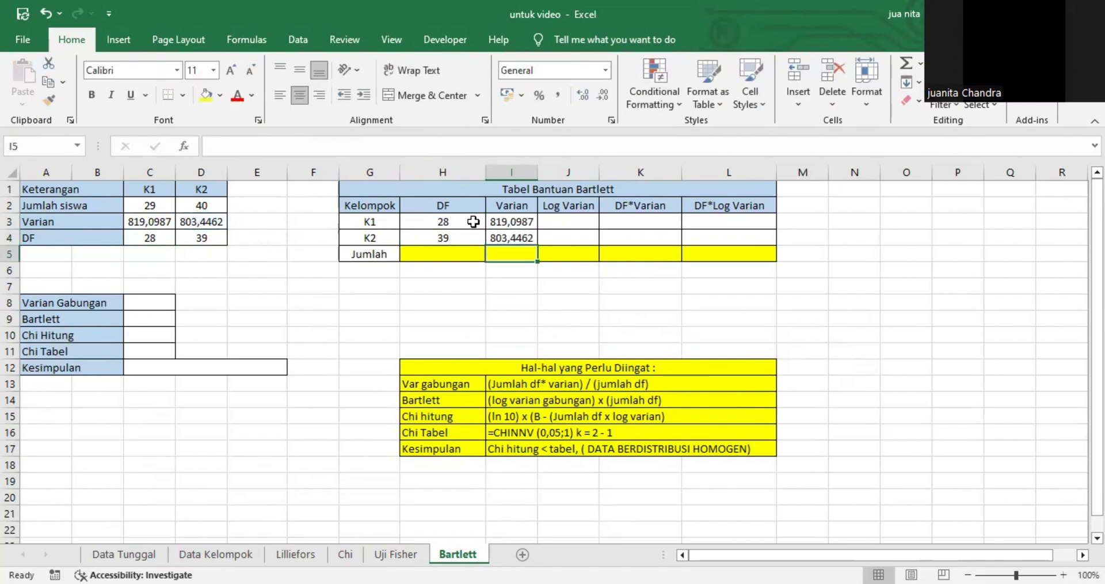
Sum the DF and Varian columns of the helper table into the Jumlah row, cells H5 and I5.
drag(449, 223, 444, 239)
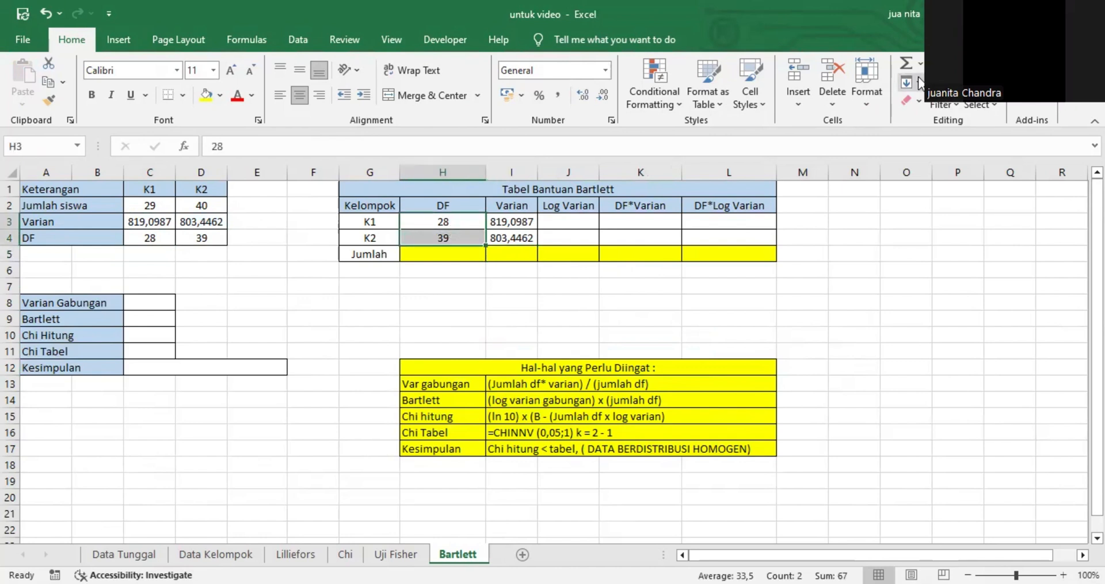
click(908, 65)
drag(510, 223, 510, 236)
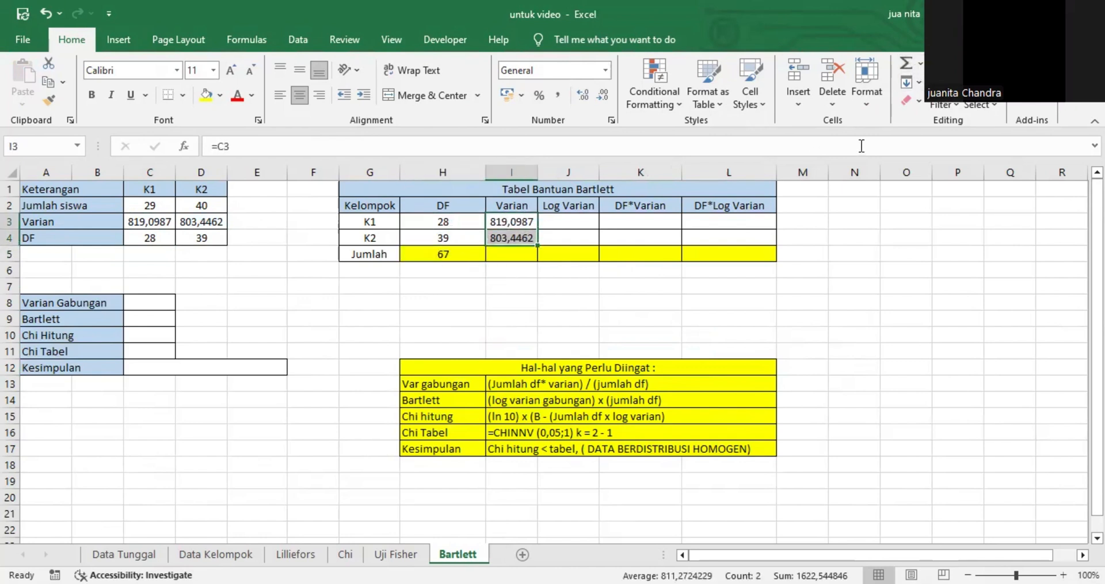
click(904, 64)
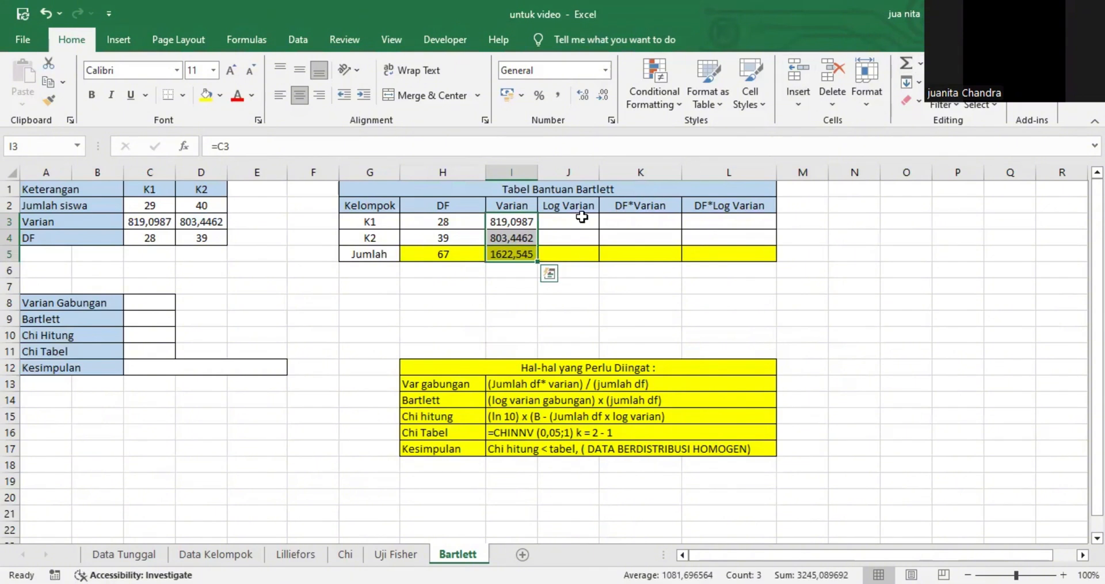
Calculate Log Varian for both groups by entering =LOG(I3) in J3 and =LOG(I4) in J4.
click(581, 218)
text(=)
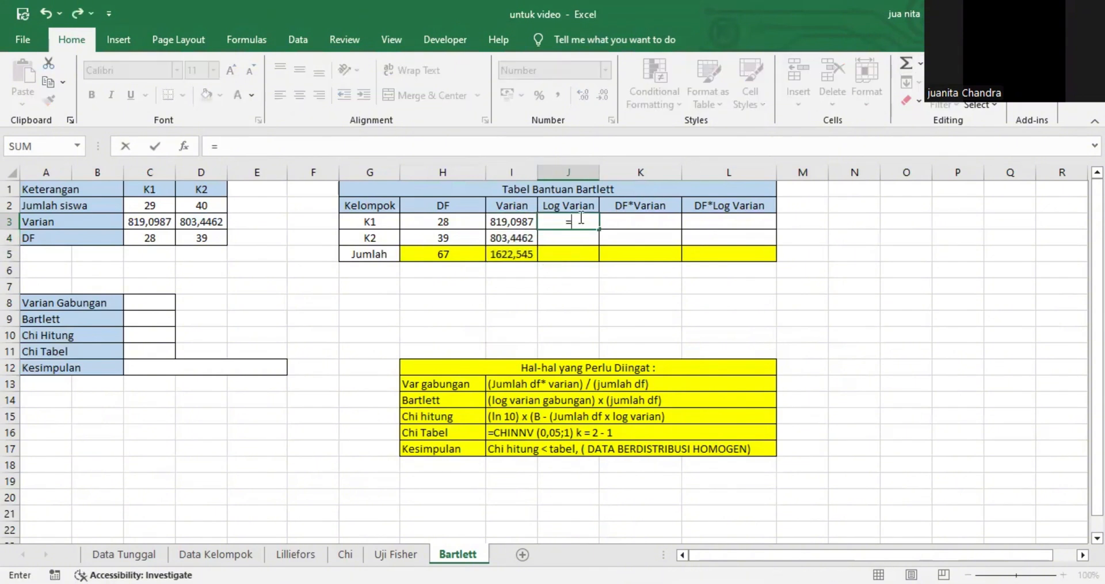
text(log)
key(Tab)
click(526, 221)
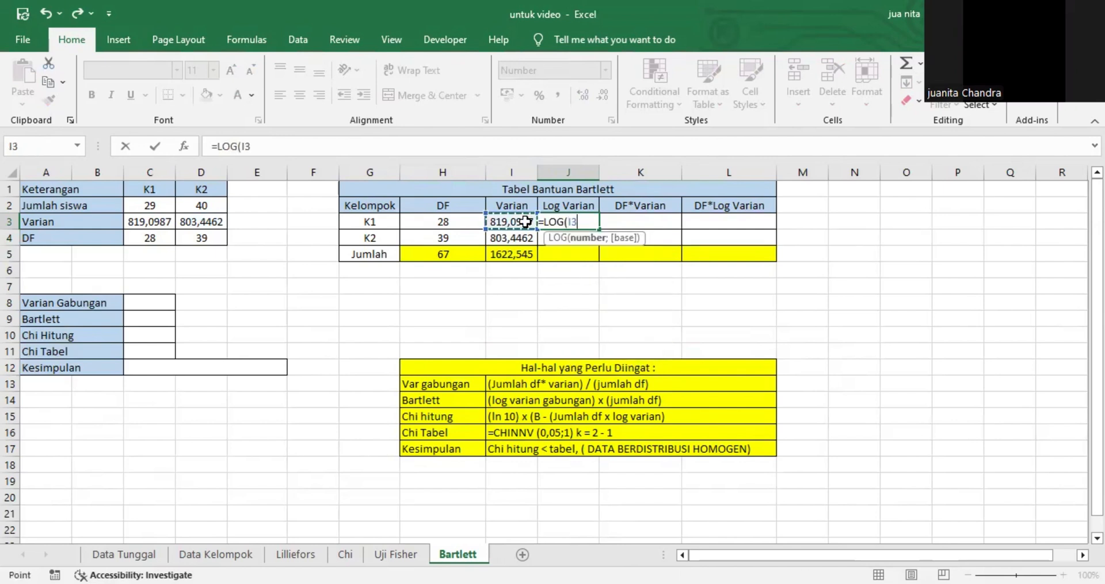
text())
key(Return)
text(=)
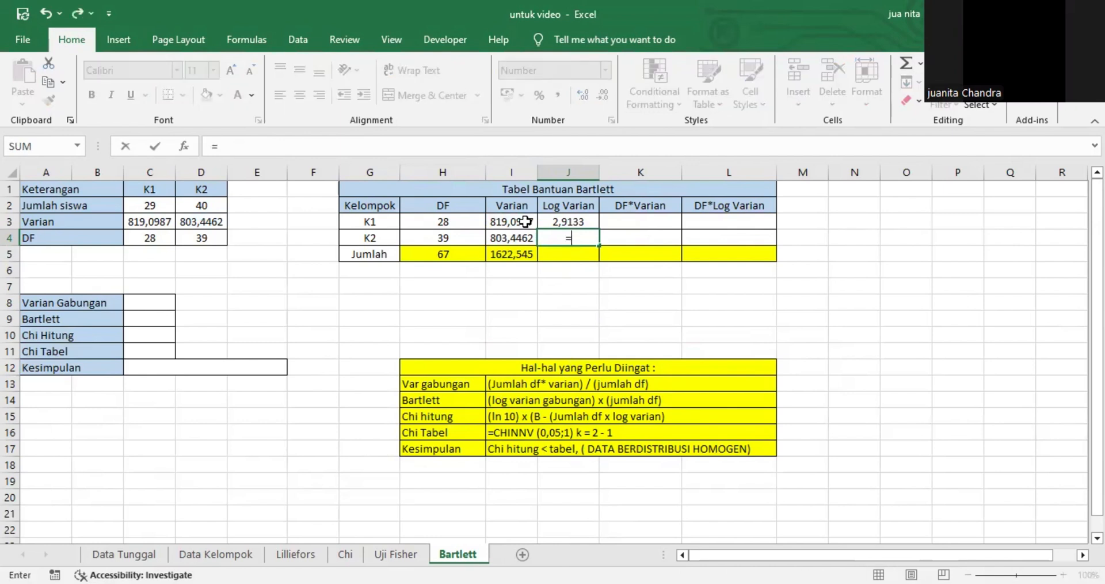
text(log)
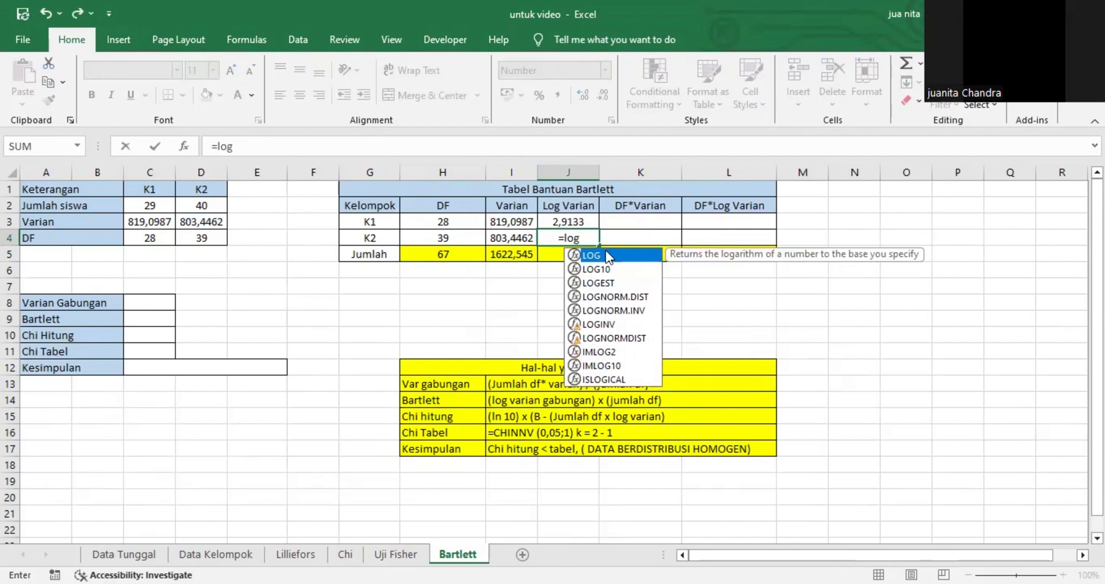
key(Tab)
click(522, 236)
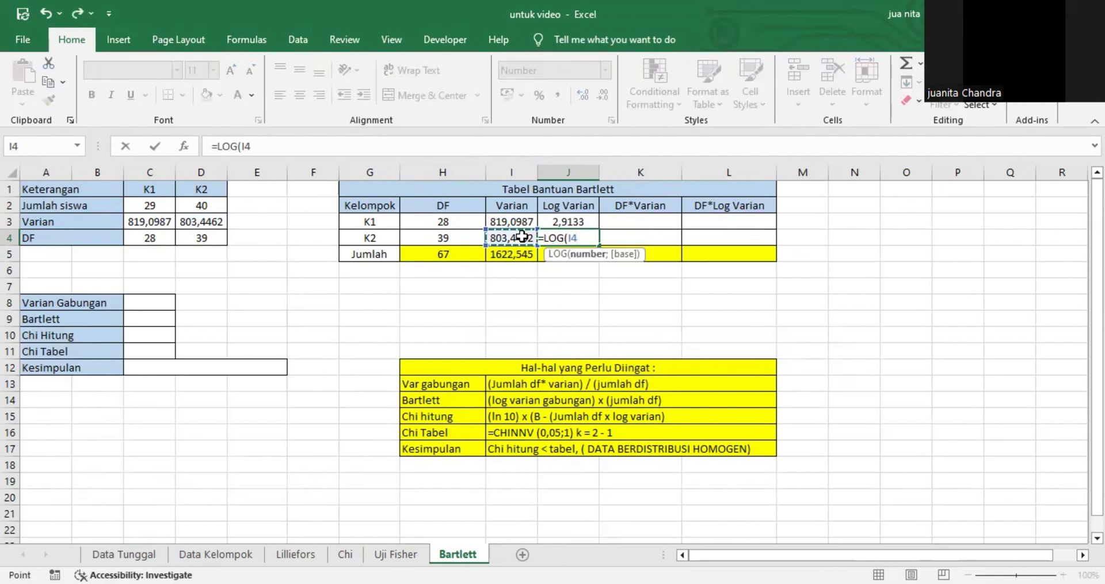
key(Return)
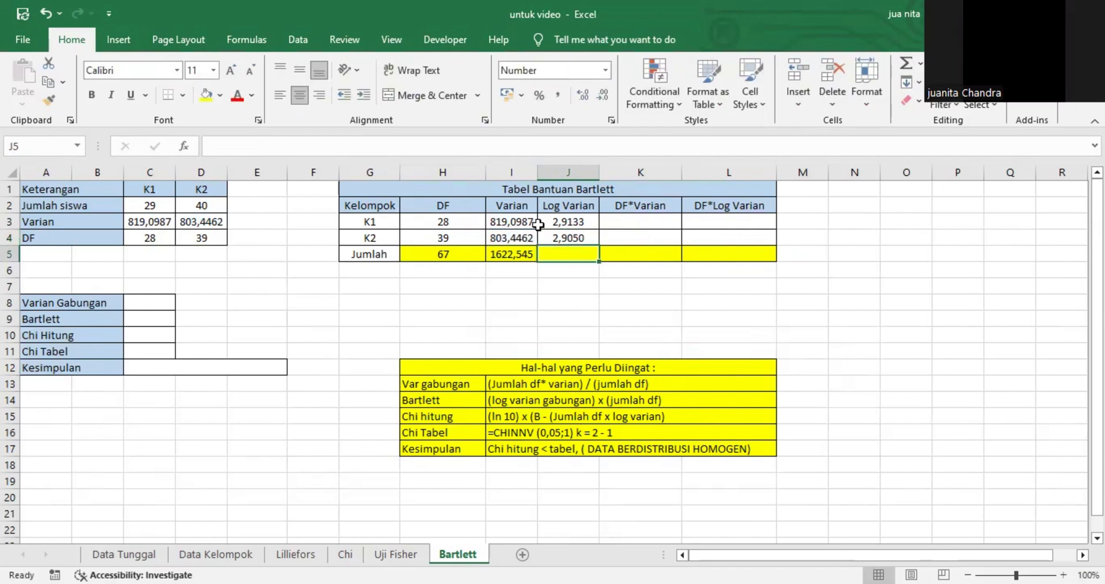
Sum the two Log Varian values into the Jumlah row, cell J5.
drag(547, 222, 561, 236)
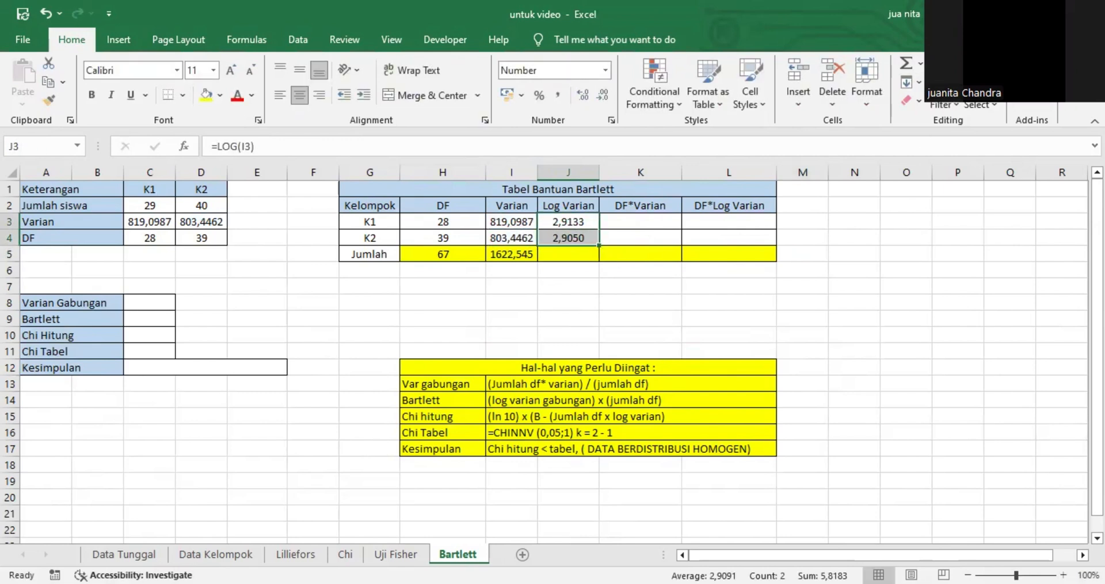
click(907, 62)
click(659, 217)
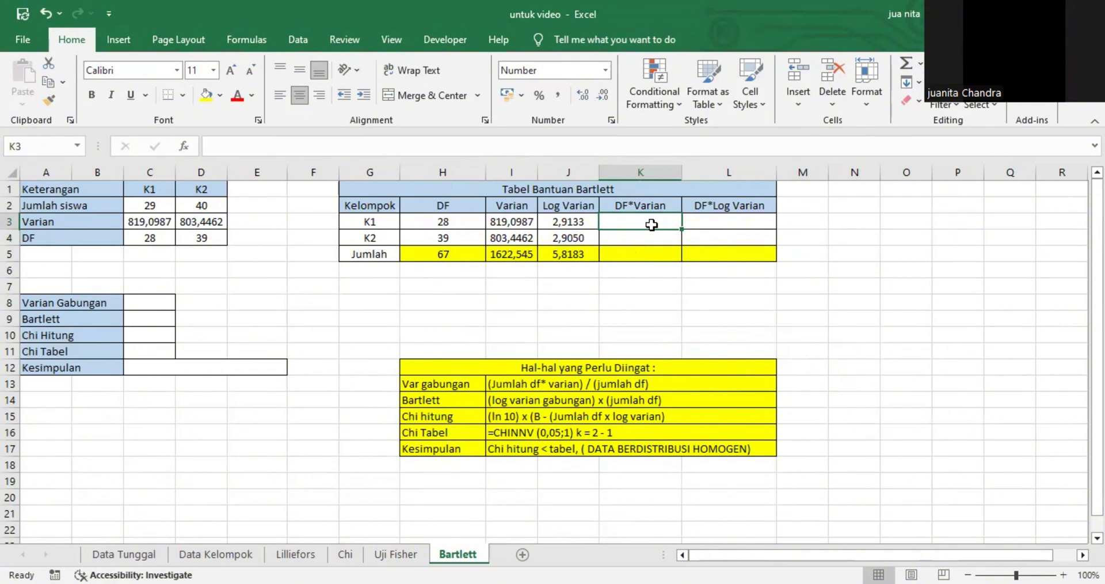
Calculate DF*Varian with =H3*I3 in K3 and =H4*I4 in K4, and sum both products into the Jumlah row, cell K5.
text(=)
click(470, 219)
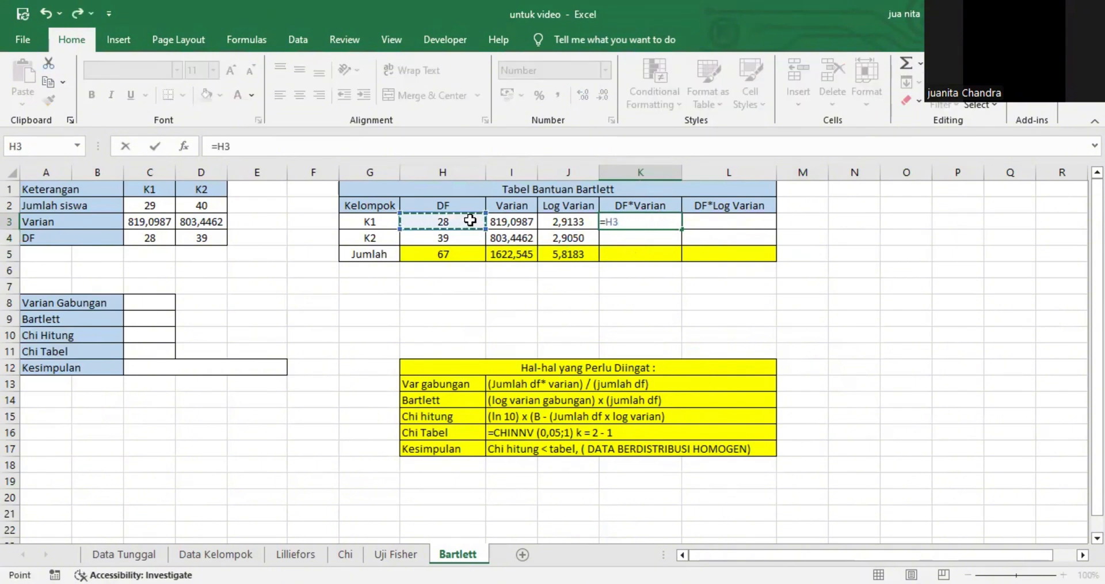
text(*)
click(502, 227)
key(Return)
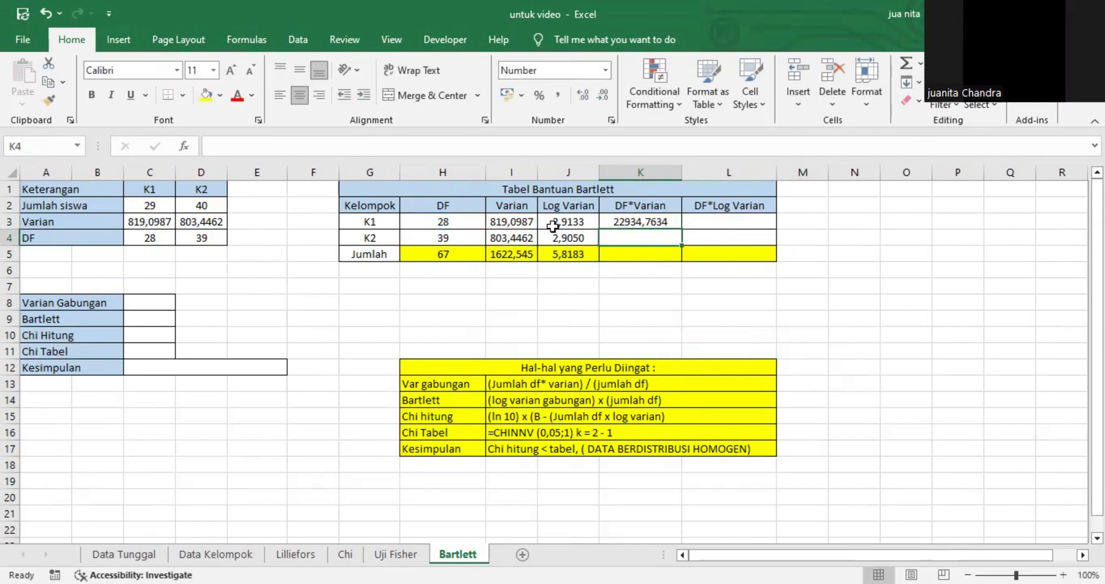
text(=)
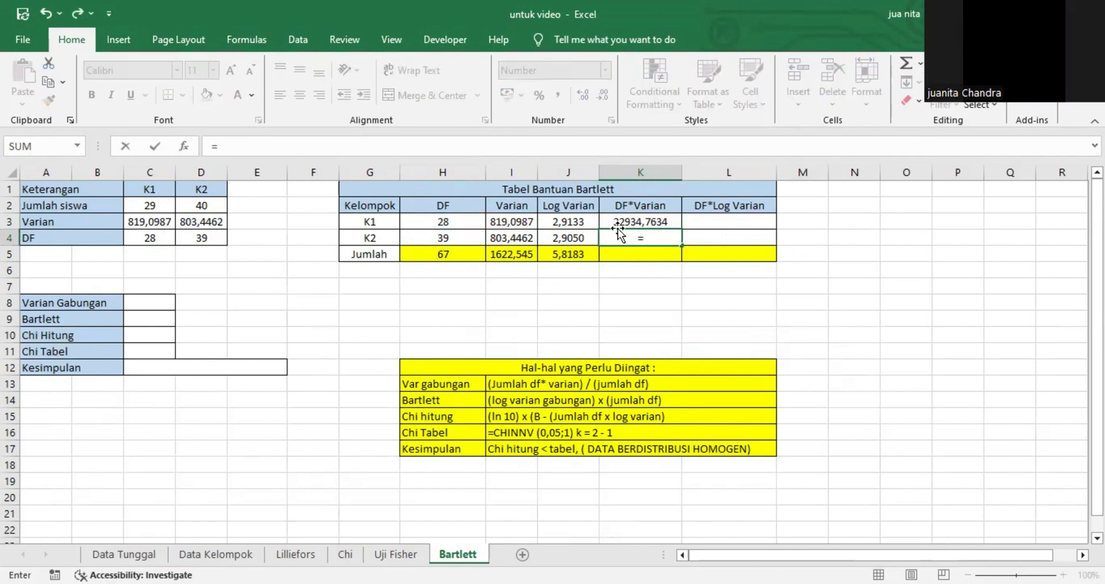
click(458, 237)
text(*)
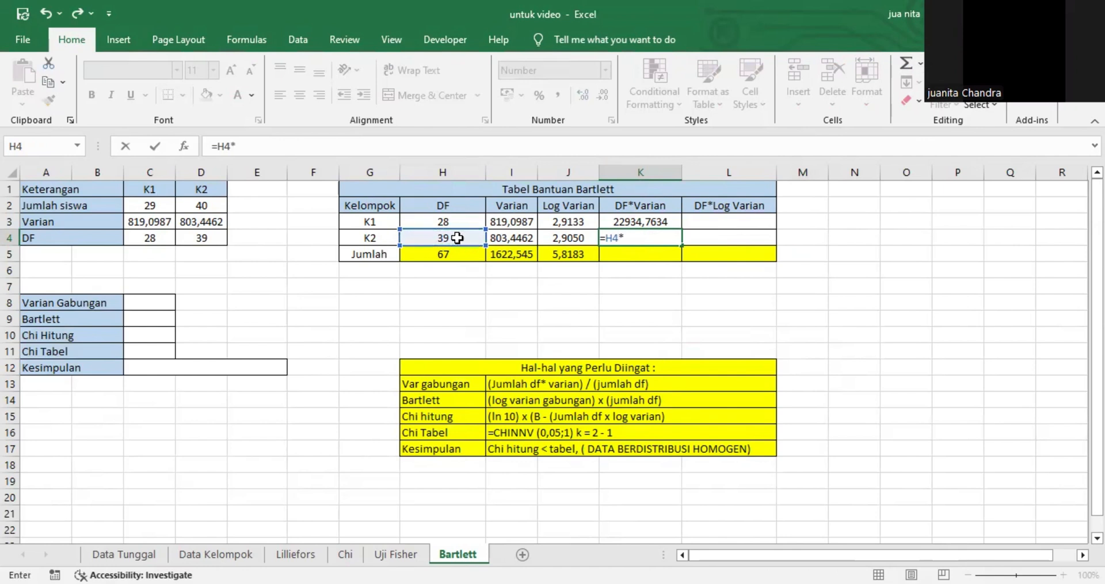
click(507, 238)
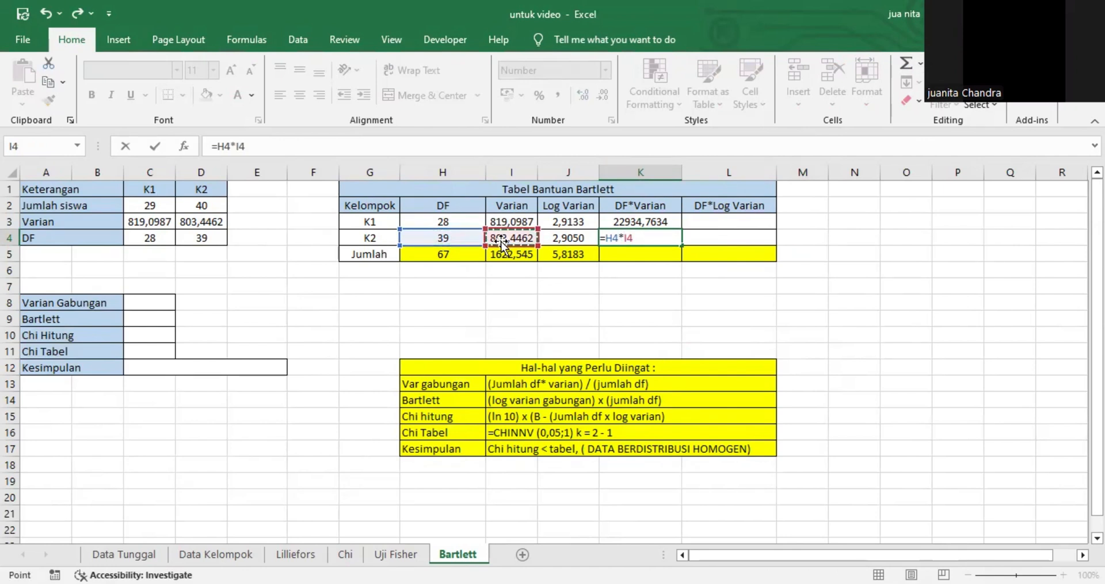
key(Return)
drag(668, 221, 648, 238)
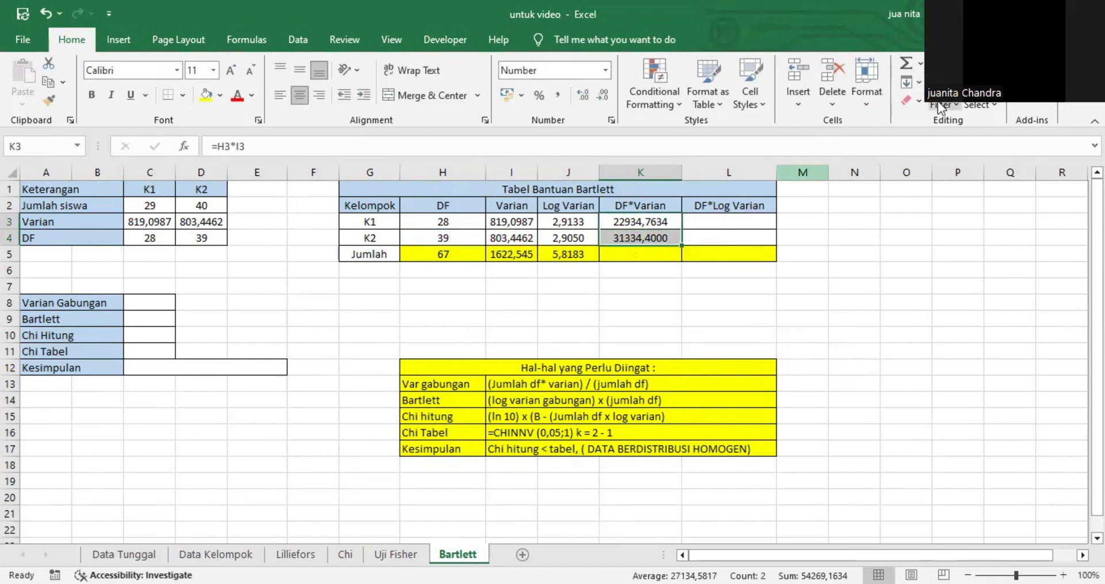
click(906, 65)
Calculate DF*Log Varian for both groups by entering =H3*J3 in L3 and =H4*J4 in L4.
click(743, 216)
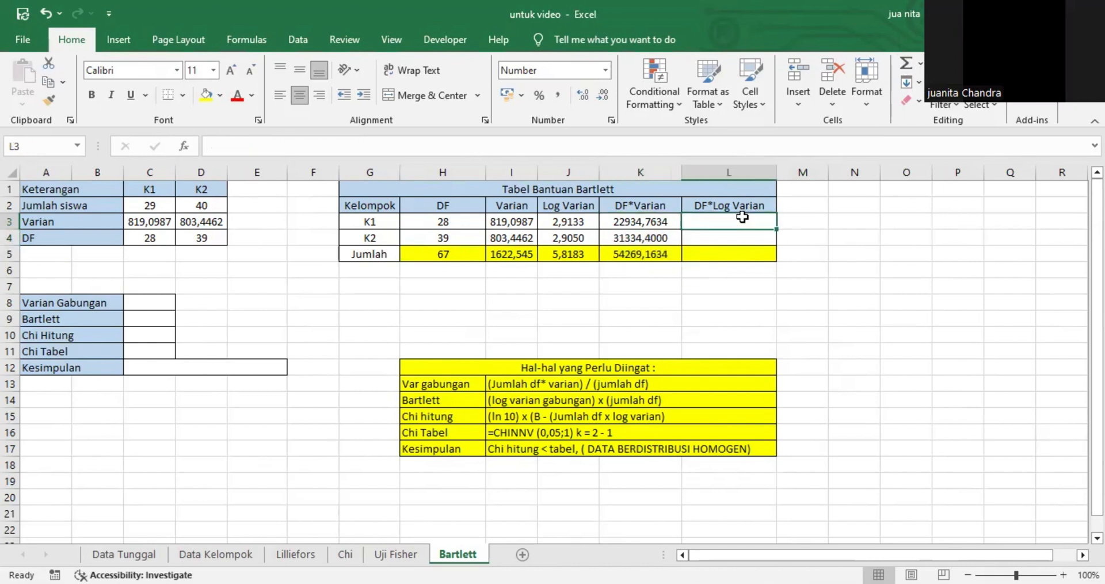
text(=)
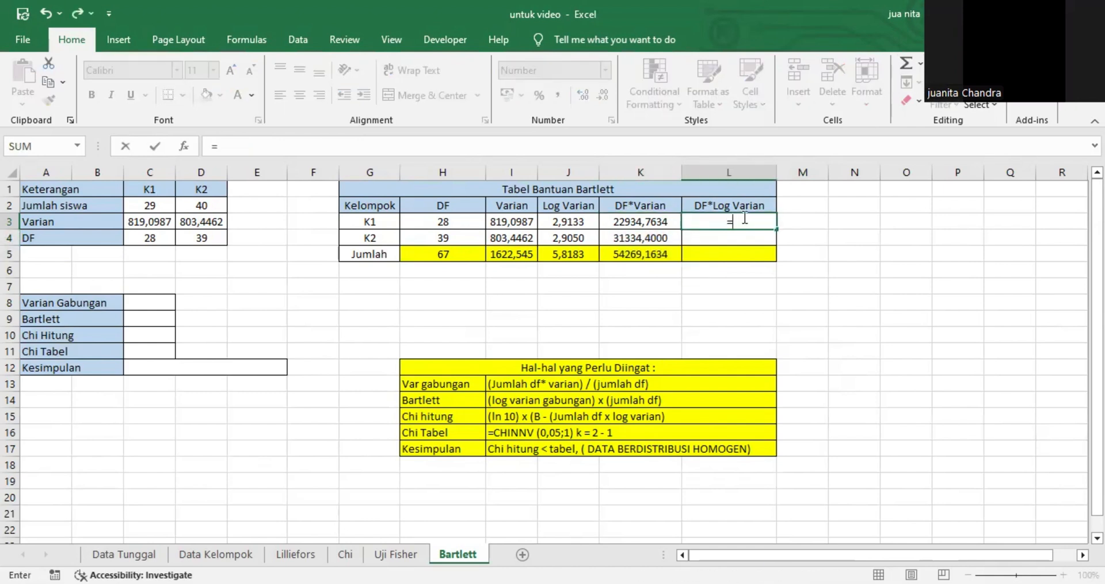
click(463, 223)
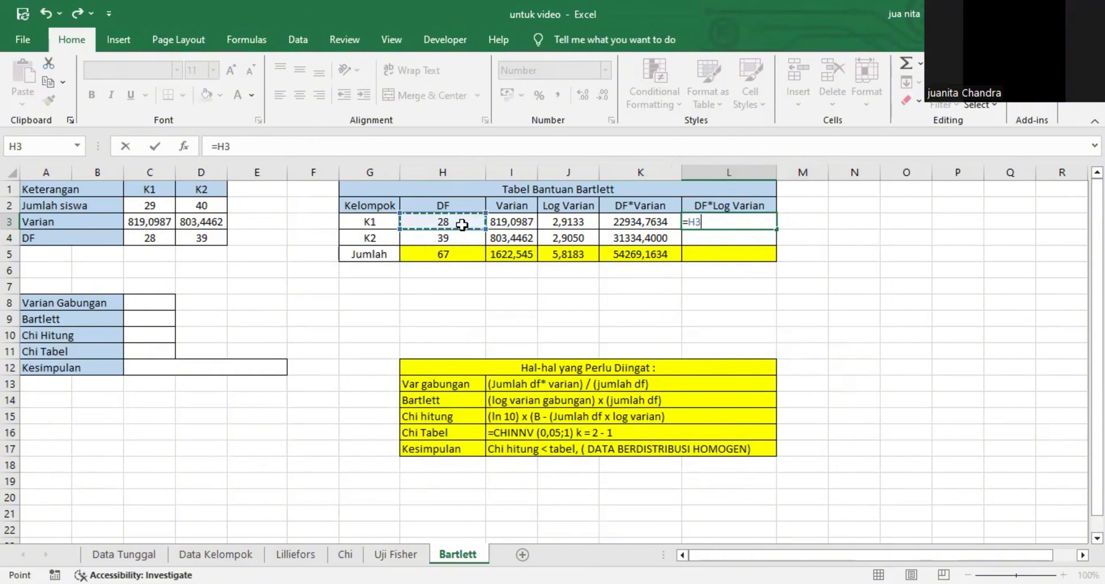
text(*)
click(563, 220)
key(Return)
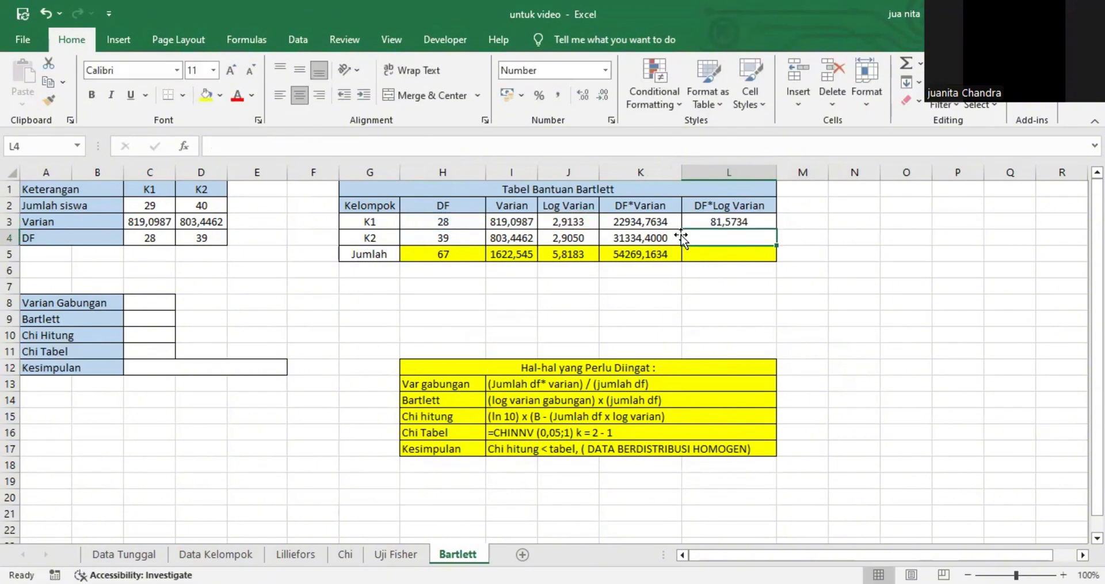
text(=)
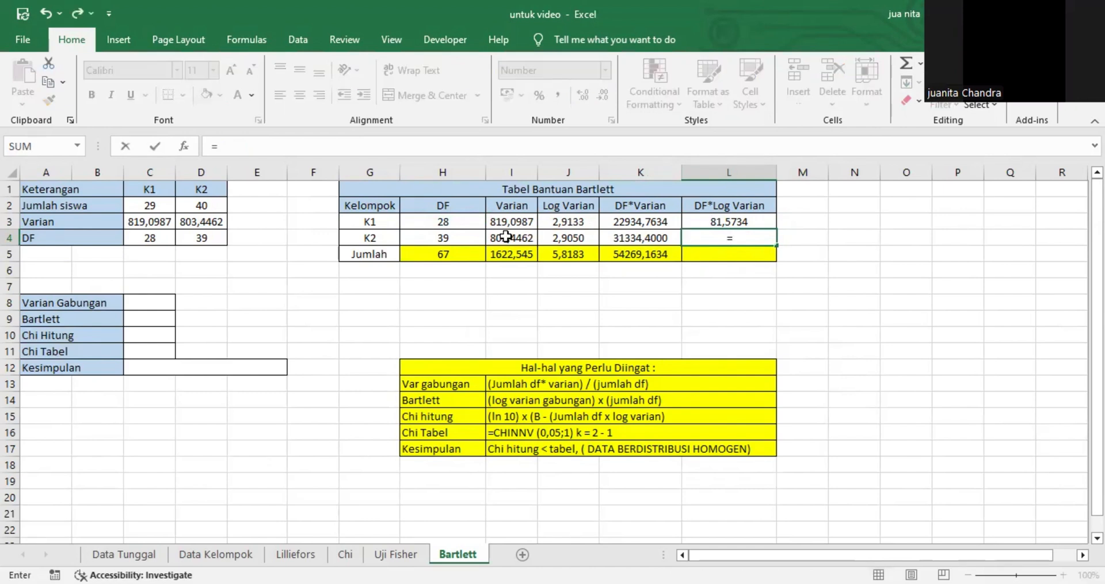
click(462, 241)
text(*)
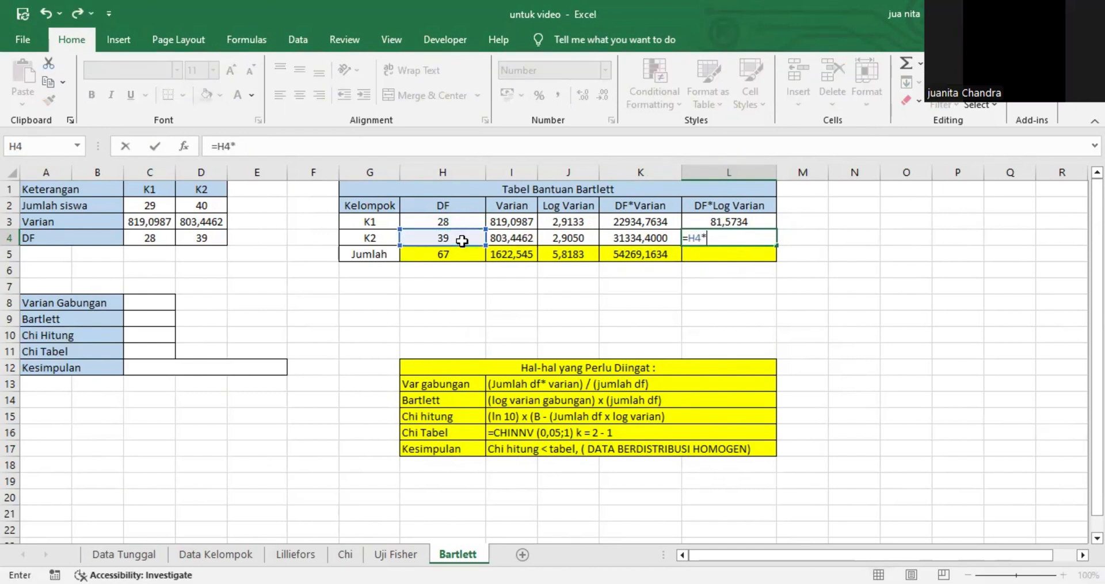
click(550, 241)
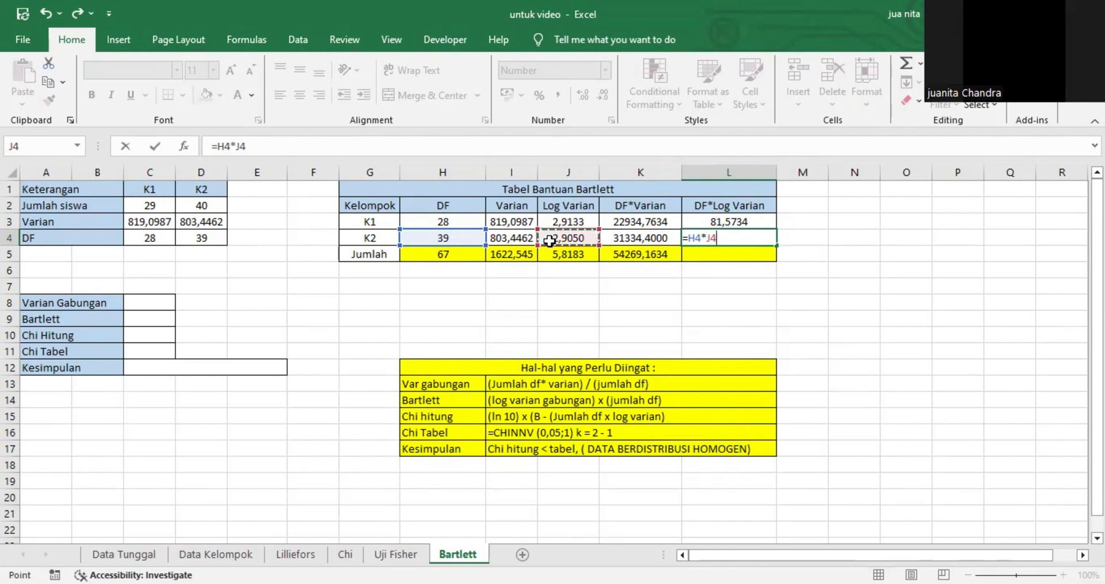
key(Return)
Sum the two DF*Log Varian values into the Jumlah row, cell L5.
drag(731, 218, 731, 237)
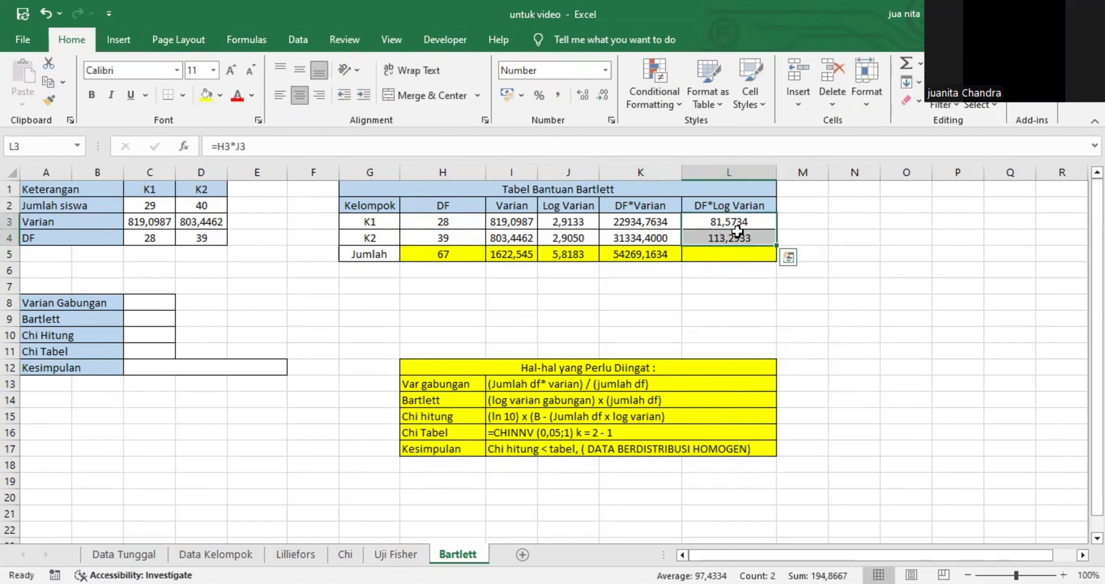
click(909, 67)
click(630, 321)
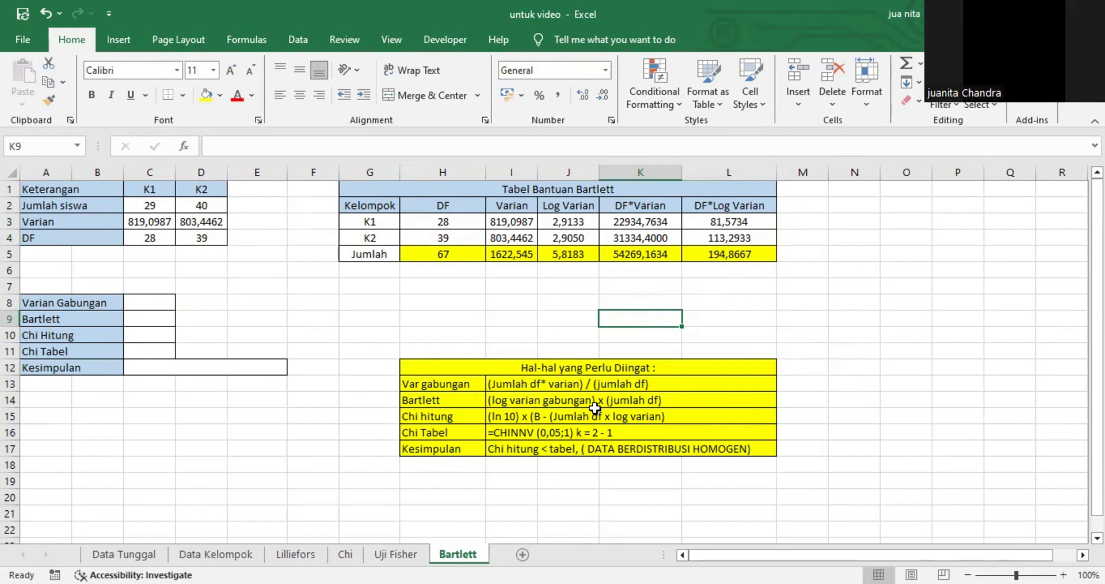
Compute Varian Gabungan in C8 as the DF*Varian total divided by the DF total, =K5/H5.
click(569, 384)
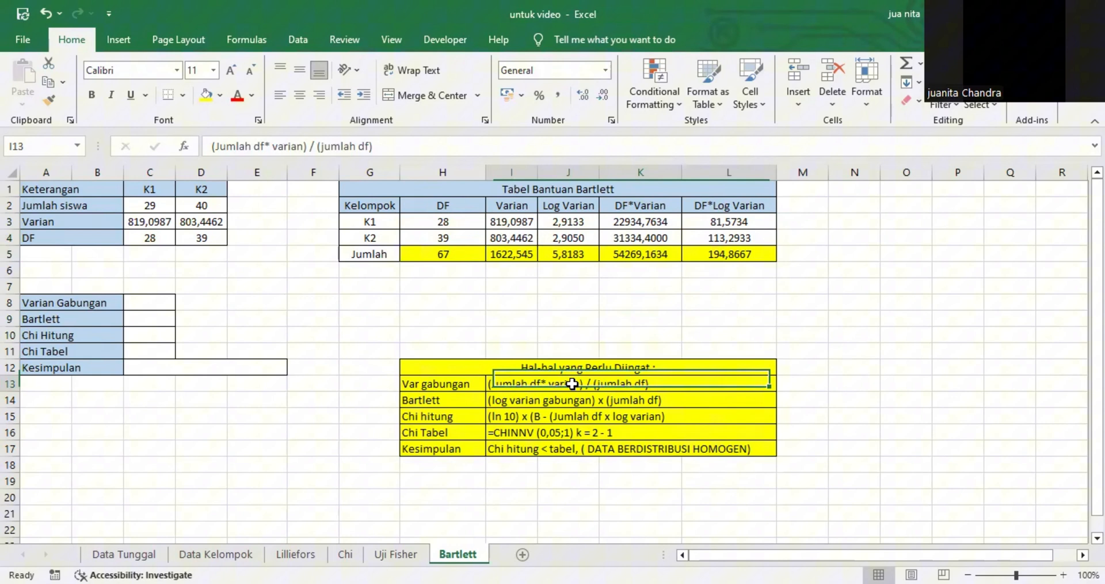
click(663, 253)
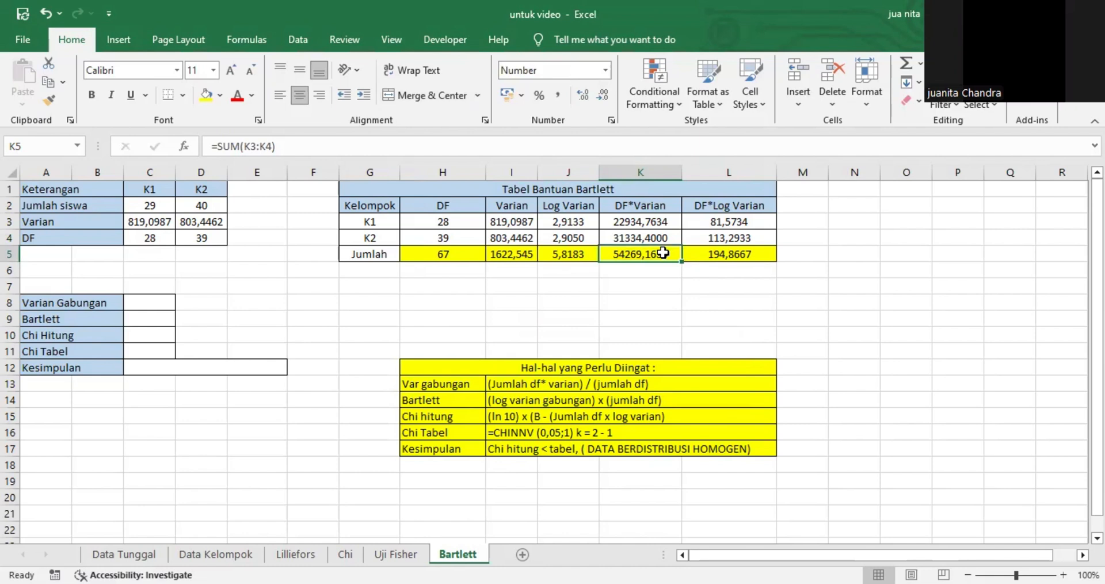
click(463, 257)
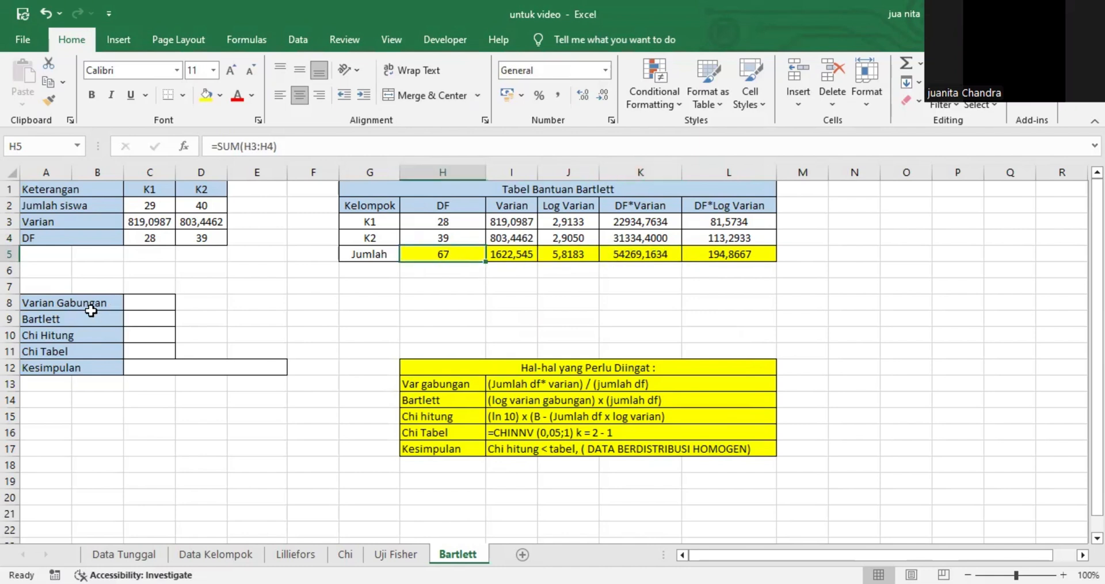
click(171, 305)
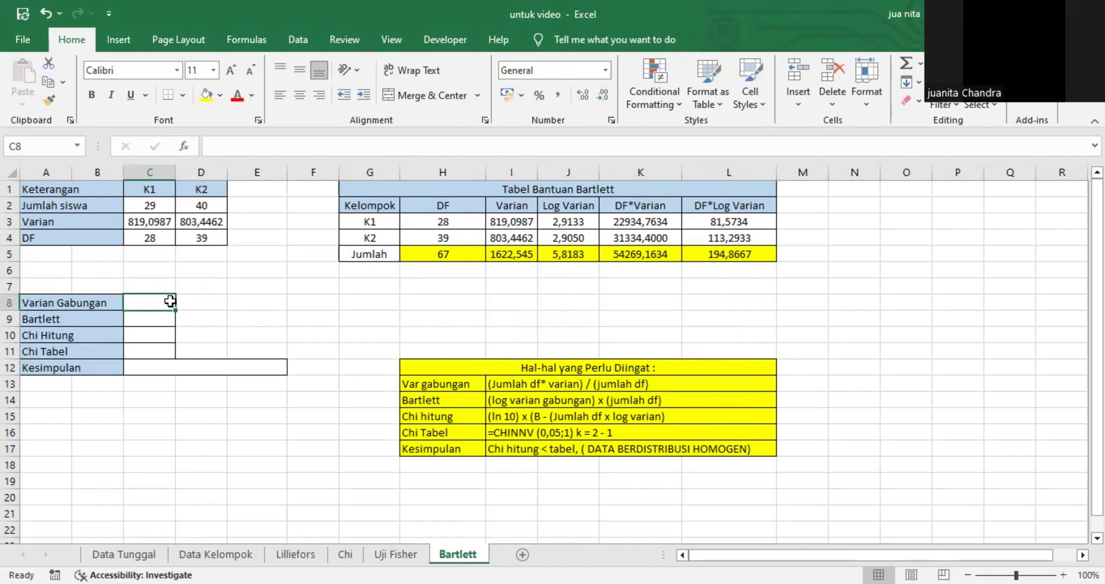
text(=)
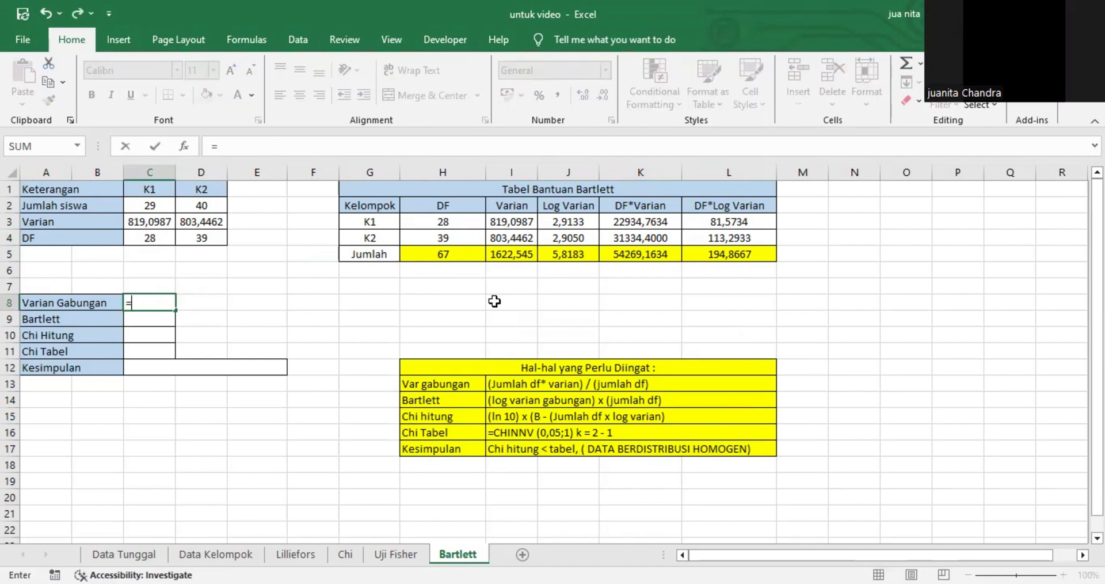
click(650, 256)
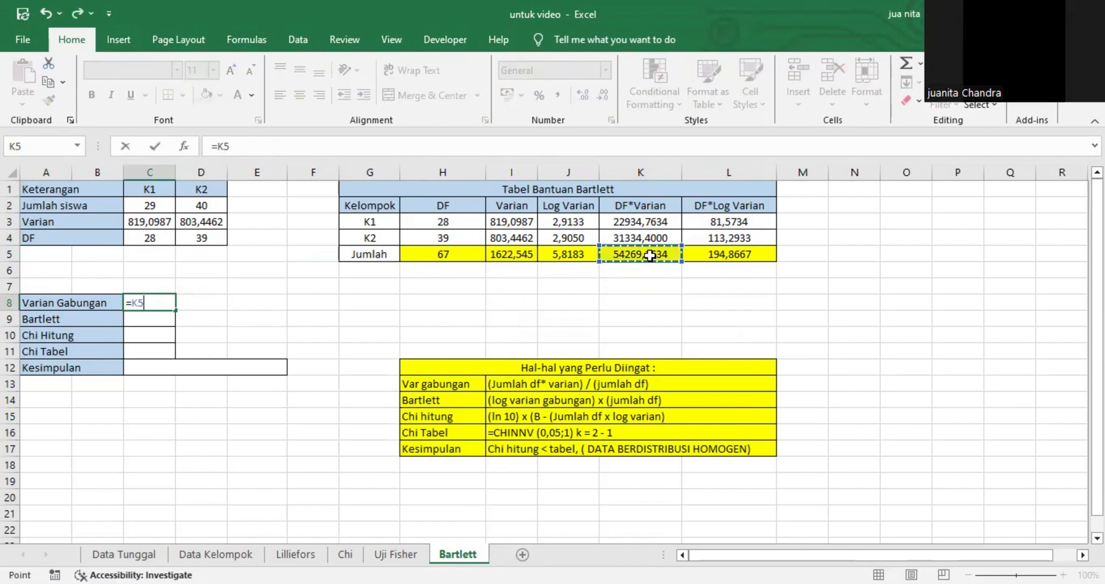
text(/)
click(435, 252)
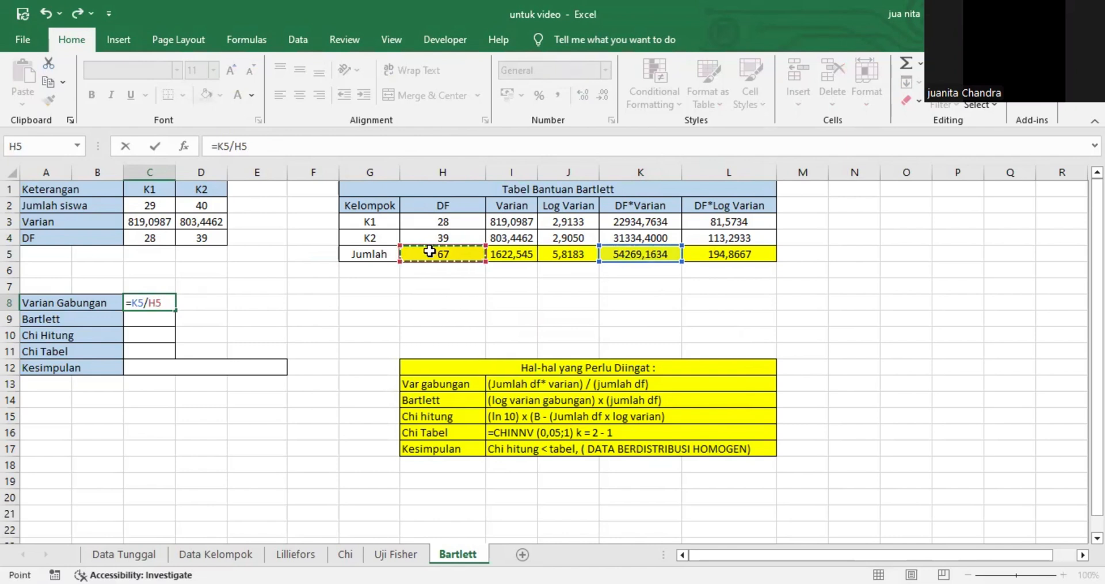
key(Return)
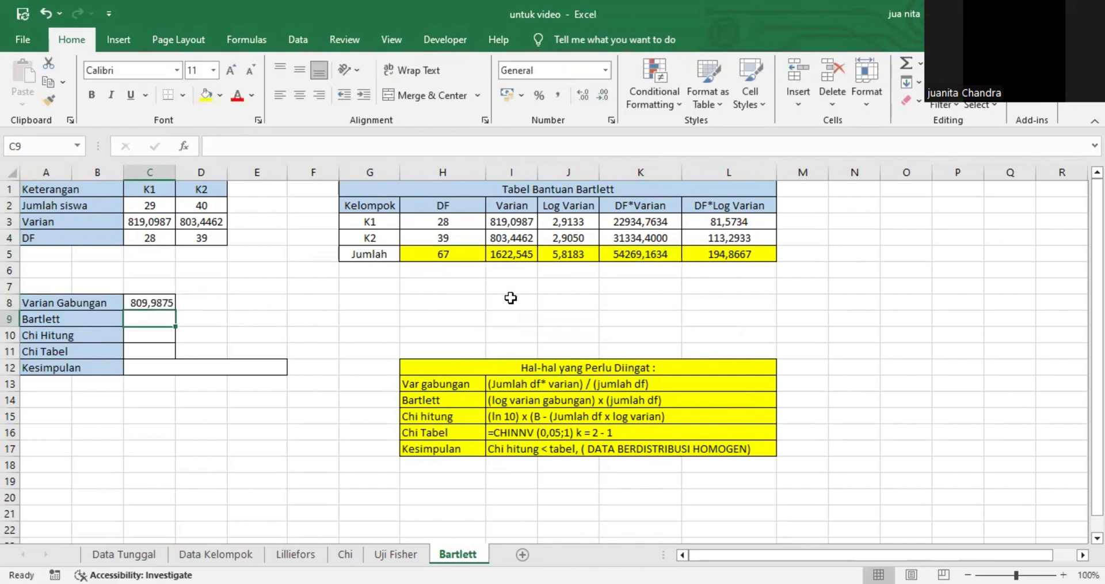
Compute the Bartlett value in C9 as the log of Varian Gabungan times the DF total, =LOG(C8)*H5.
click(676, 400)
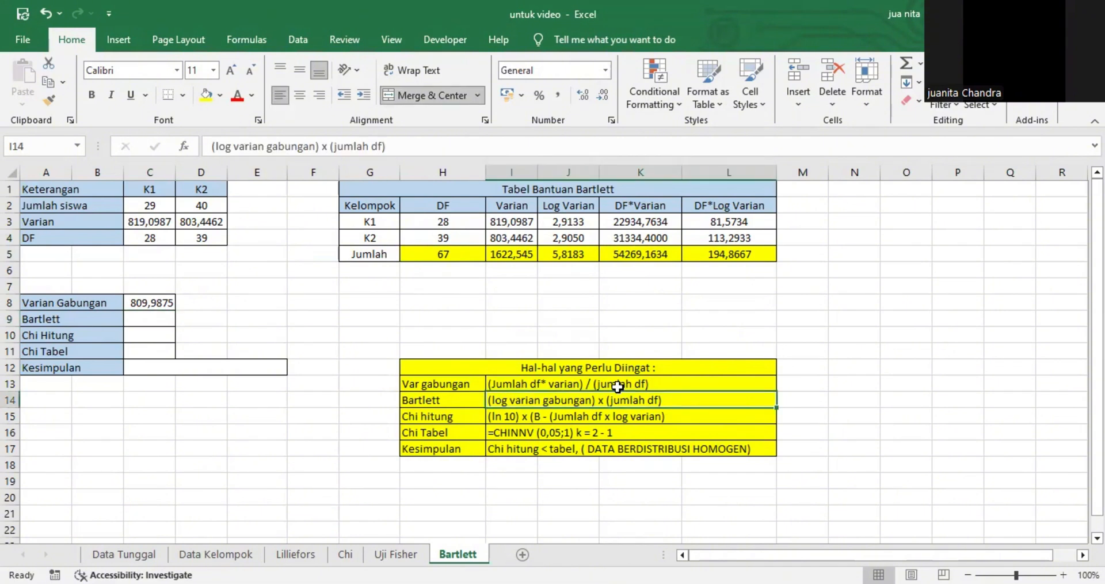
click(150, 321)
text(=)
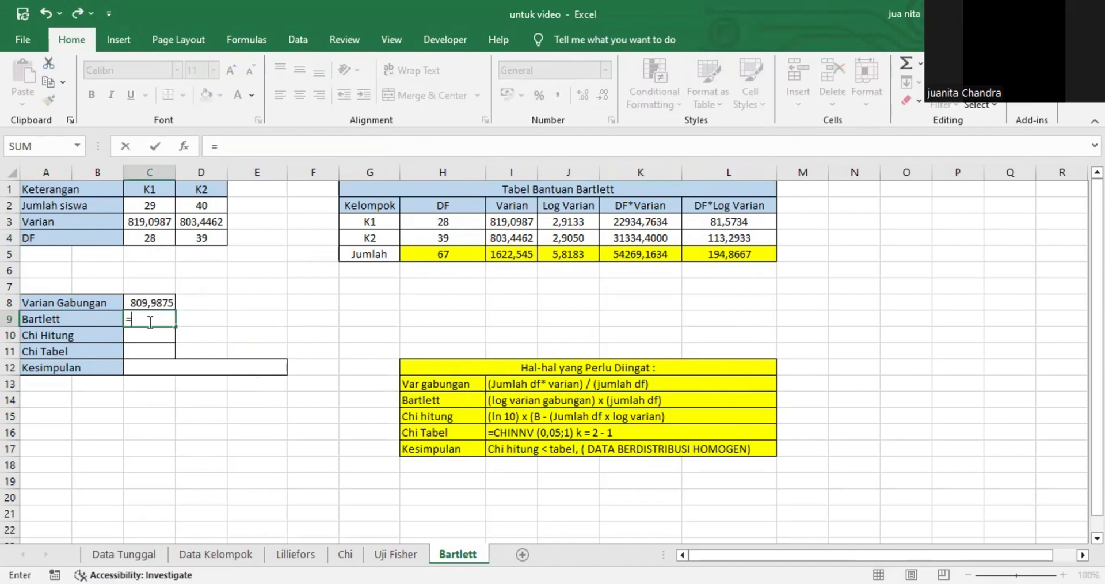
text(lo)
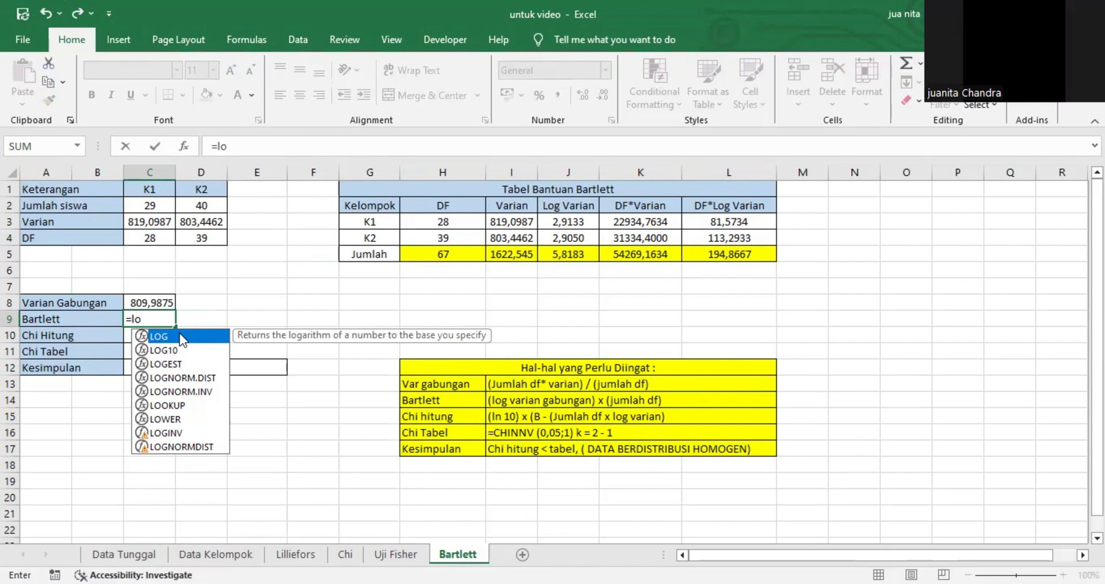
double_click(180, 335)
click(158, 302)
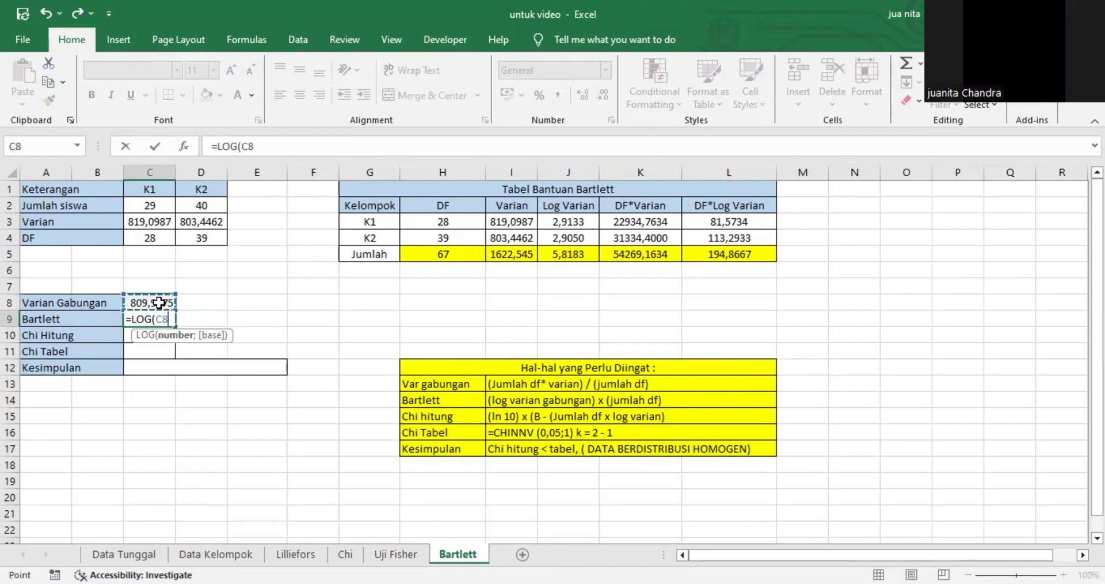
text())
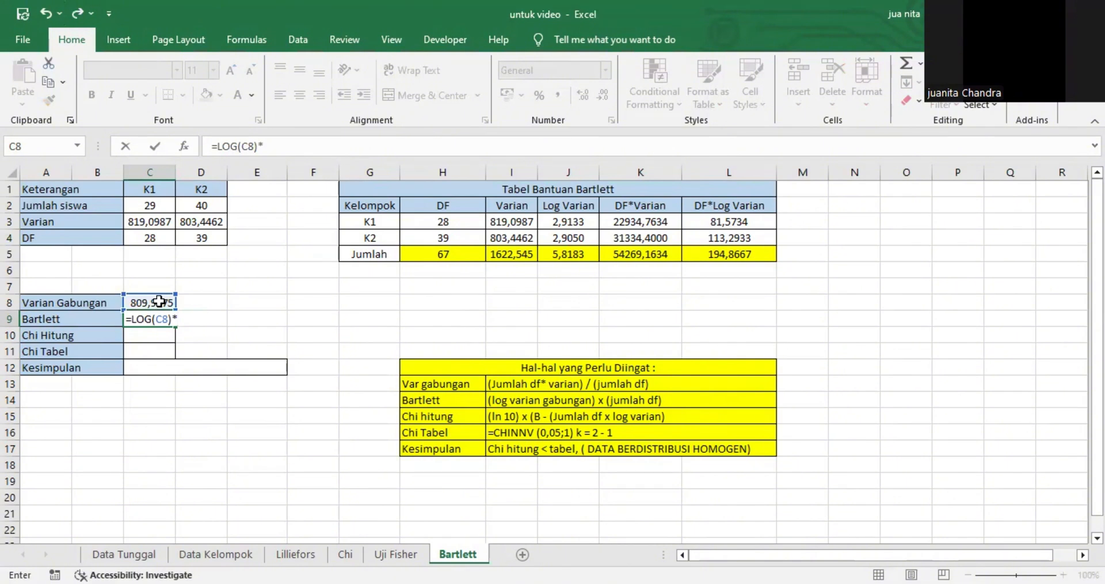
text(*)
click(416, 259)
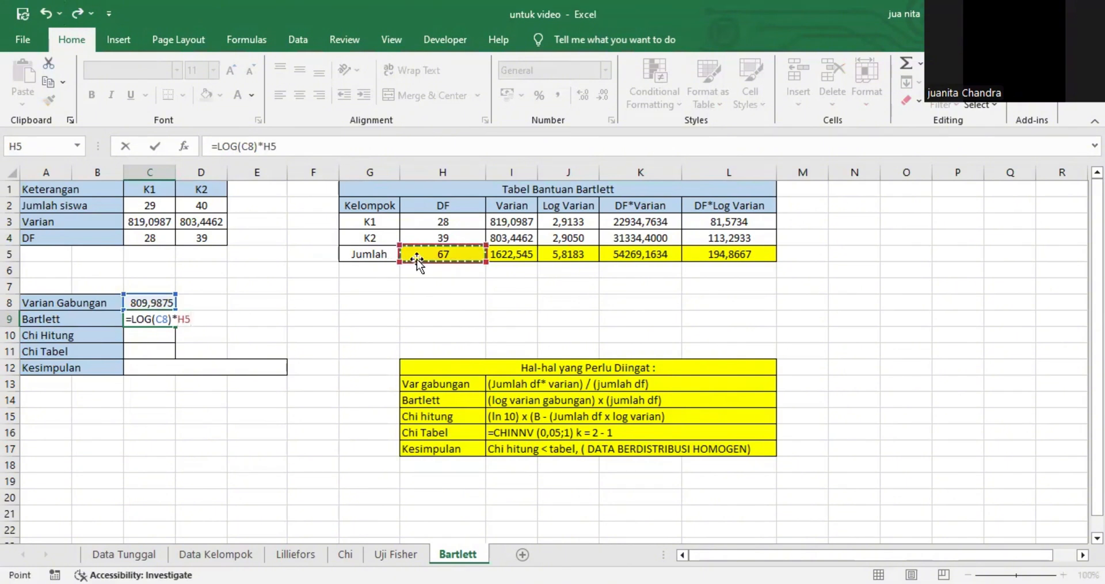
key(Return)
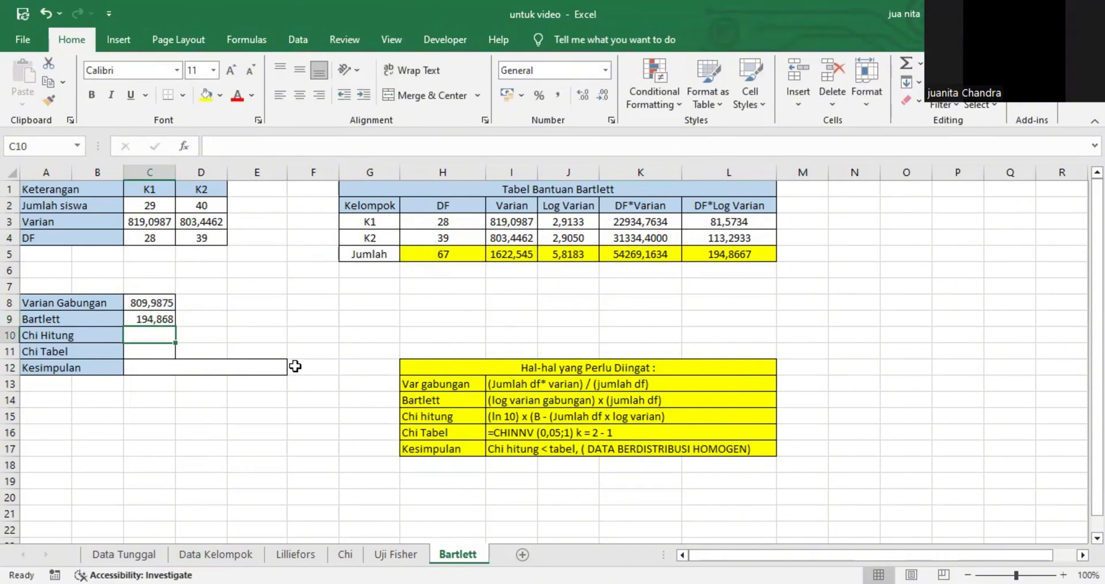
Compute Chi Hitung in C10 from the Bartlett value and the DF*Log Varian total, using =LN(10)*(C9-L5).
click(694, 420)
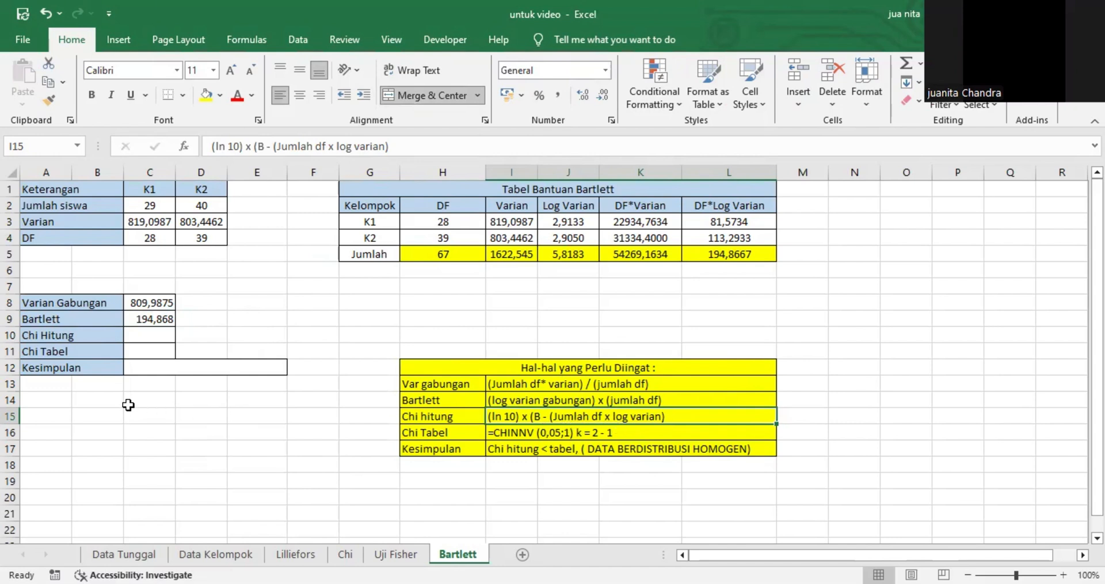
click(162, 333)
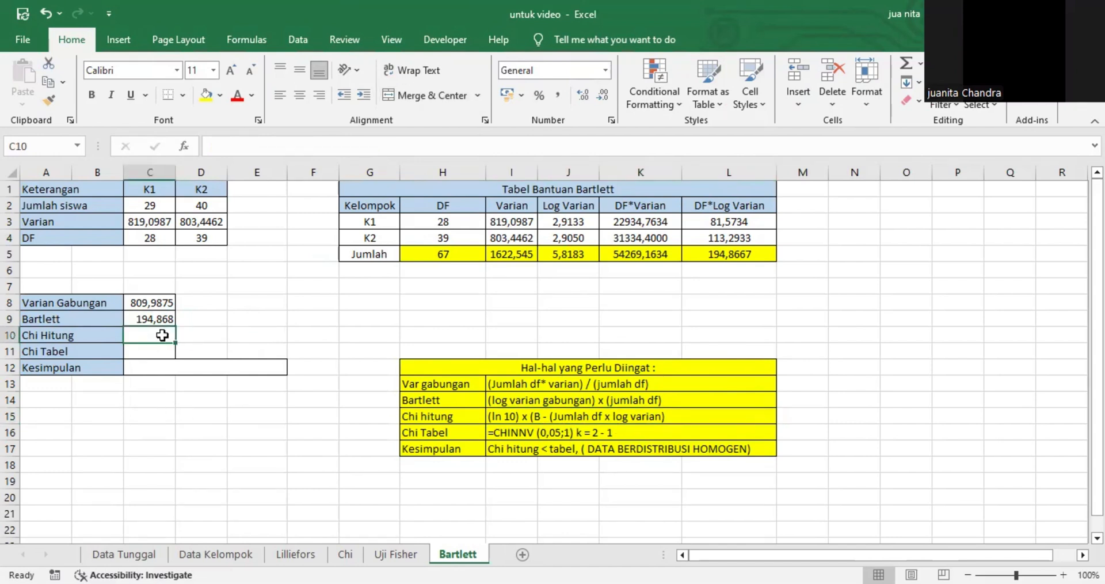
text(=ln)
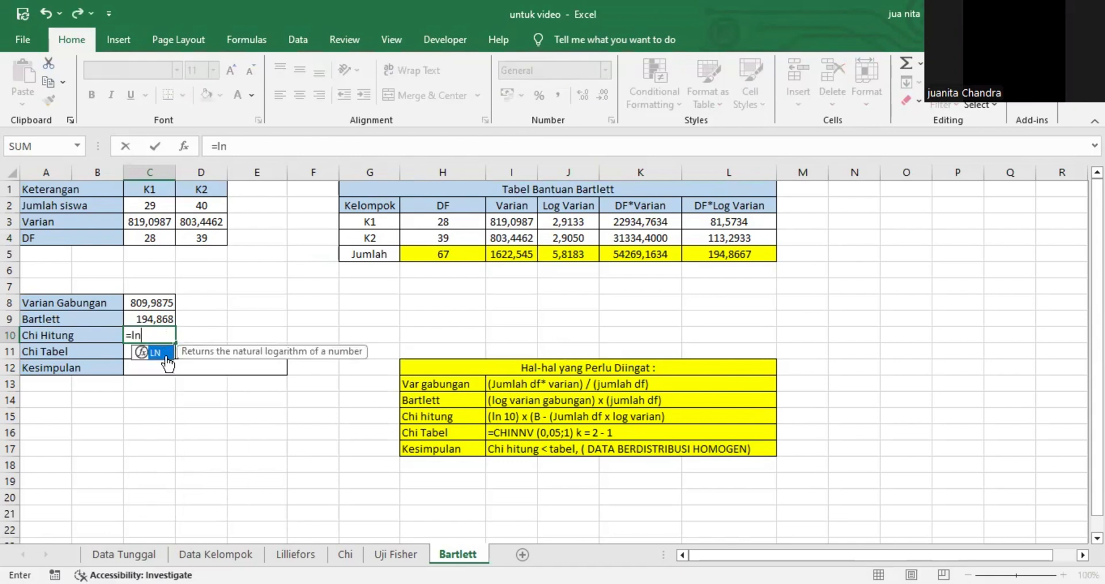
double_click(156, 353)
text(1)
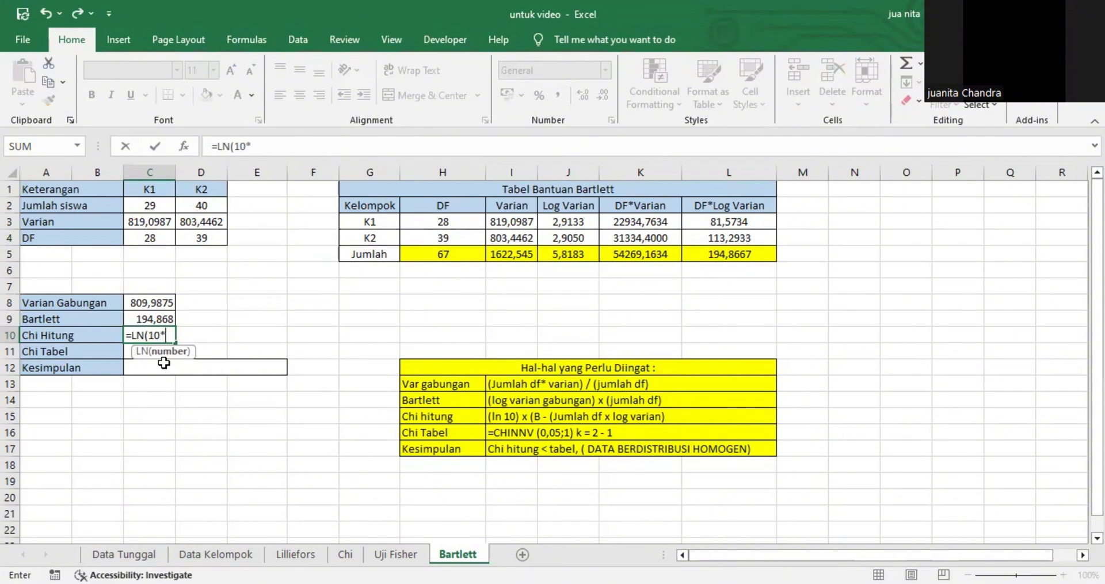
text(0)*()
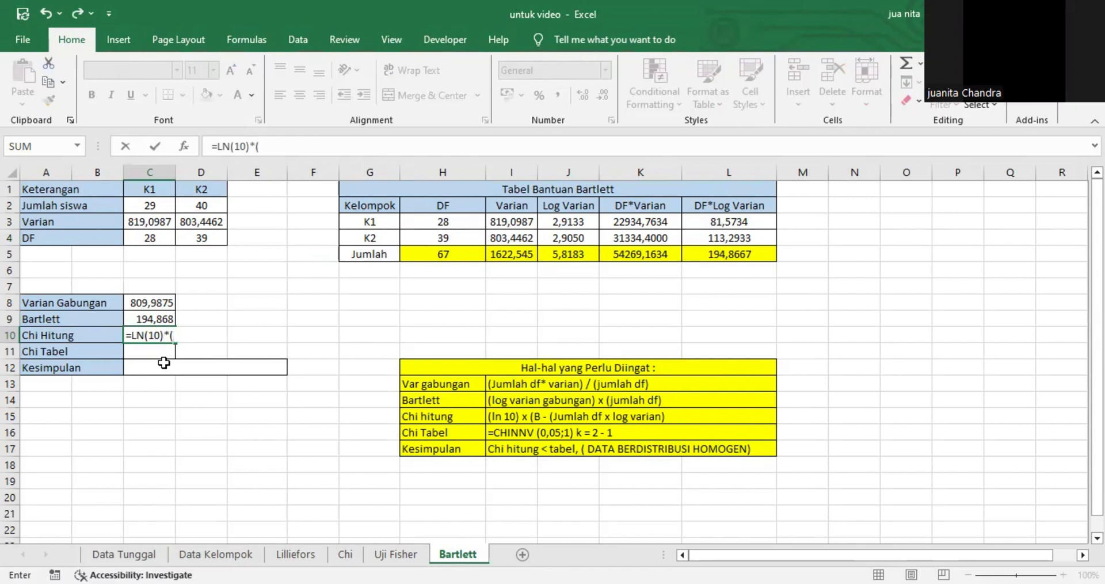
click(158, 320)
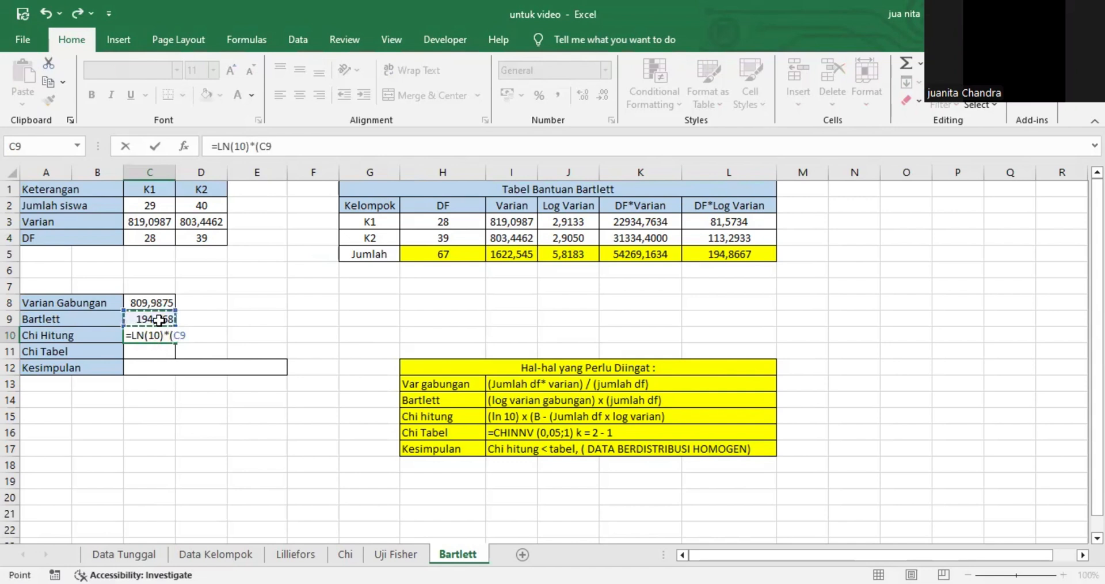
text(-)
click(731, 258)
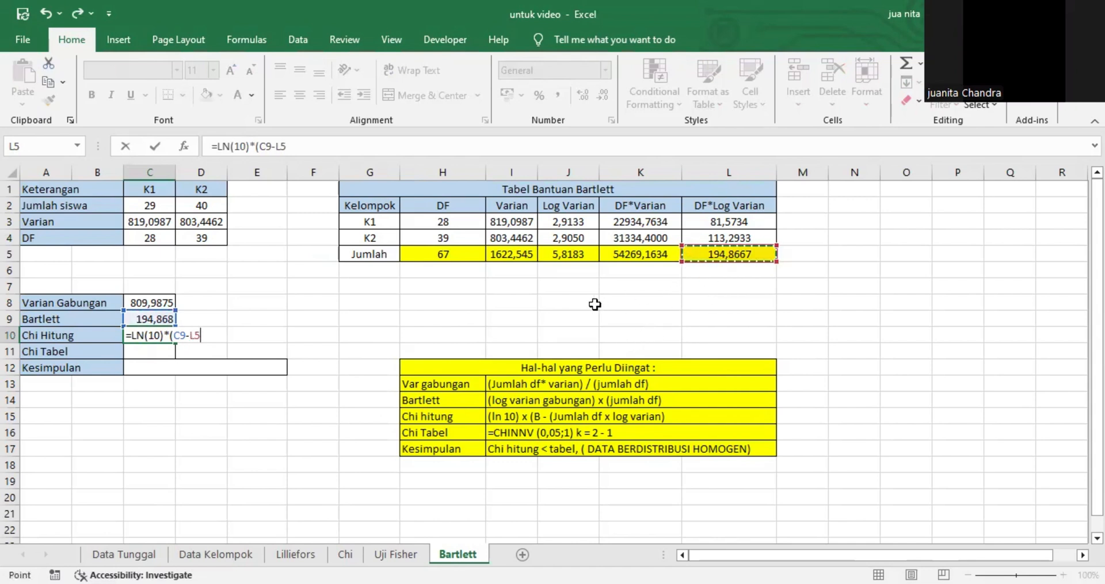
text())
key(Return)
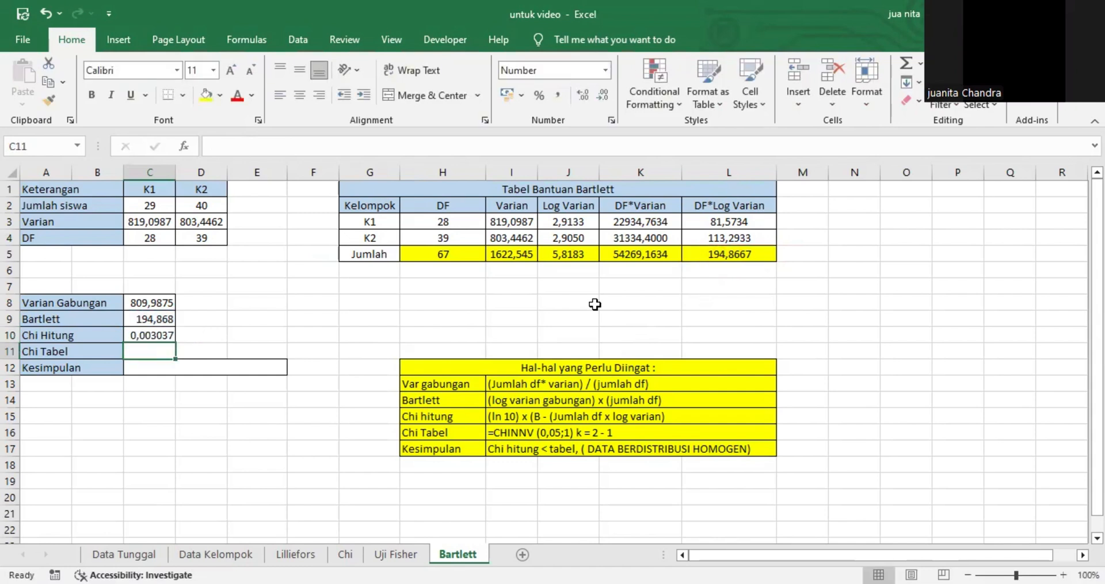
Reduce the Chi Hitung value in C10 to four decimal places.
click(156, 336)
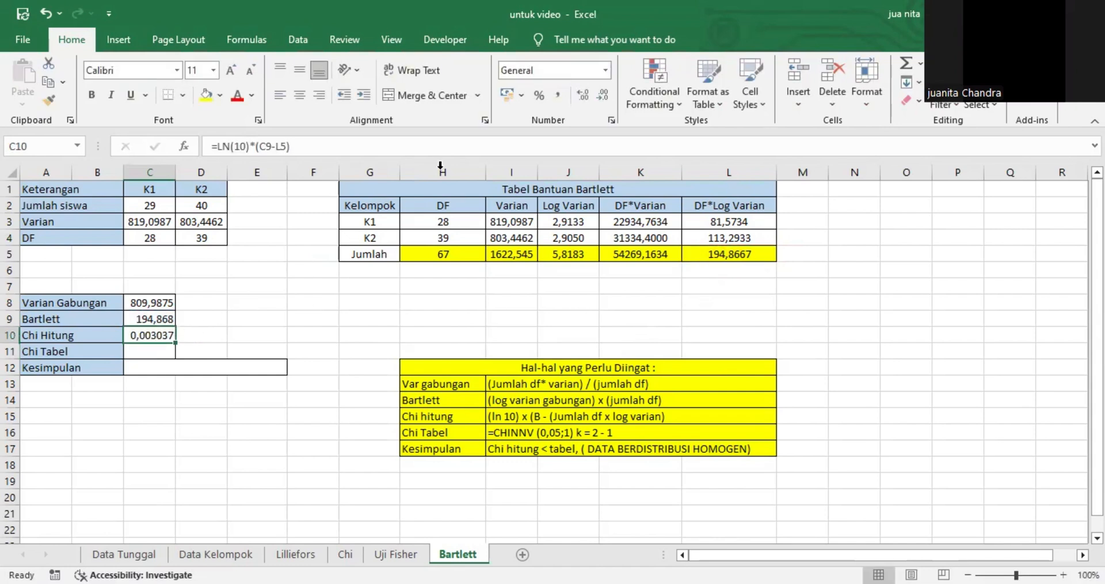
click(590, 98)
click(590, 97)
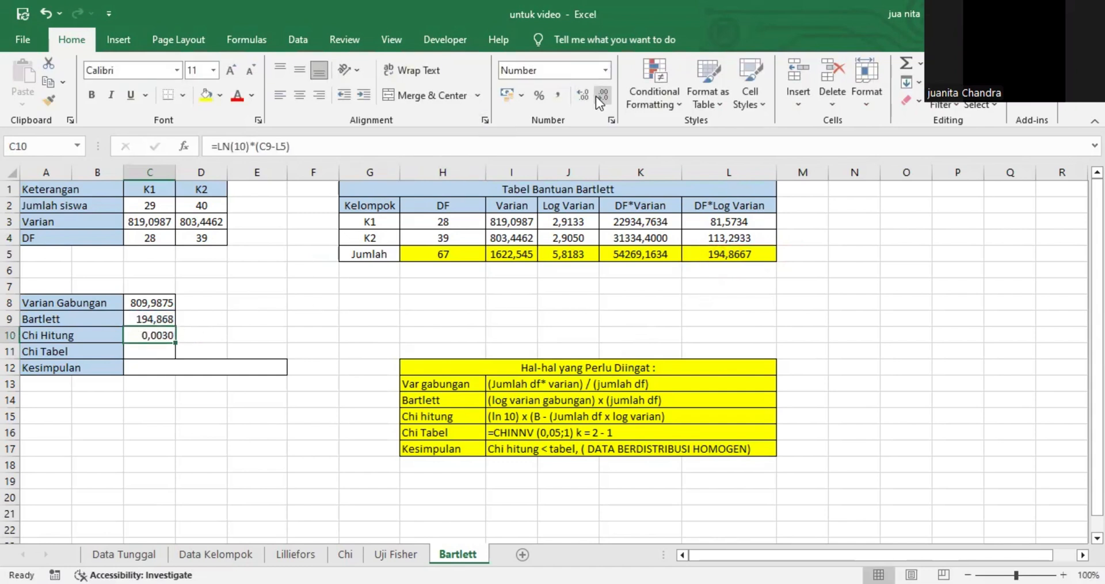
Compute Chi Tabel in C11 with the CHIINV function, using probability 0,05 and 1 degree of freedom.
click(128, 351)
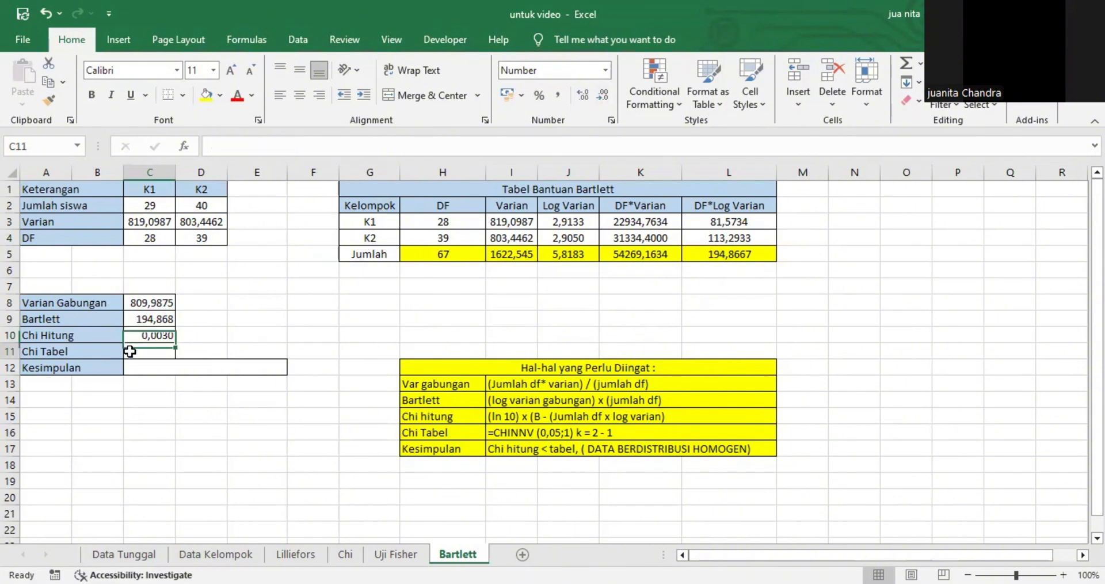
click(624, 435)
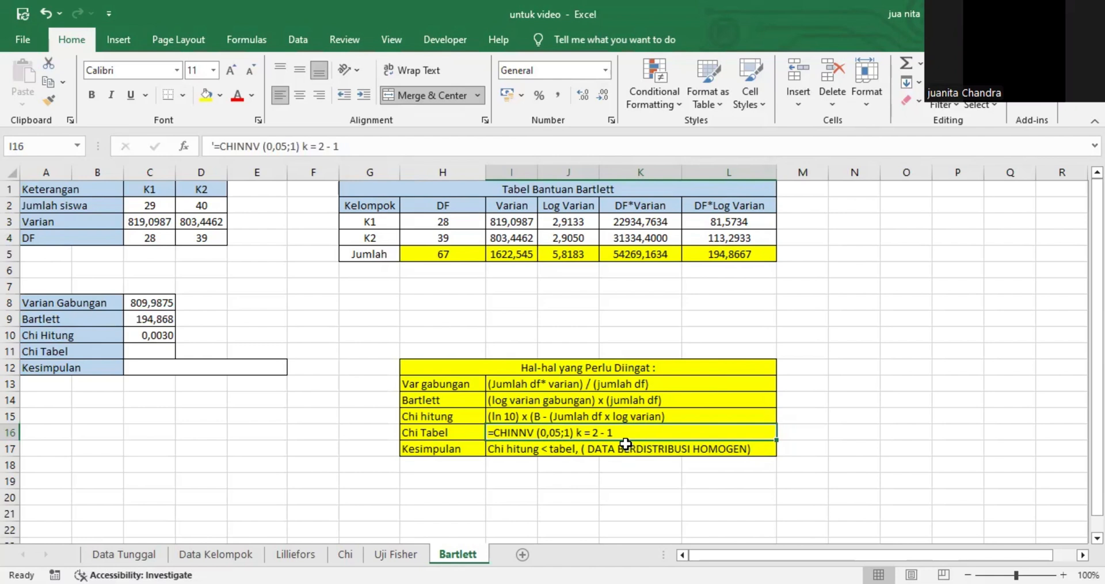
click(132, 353)
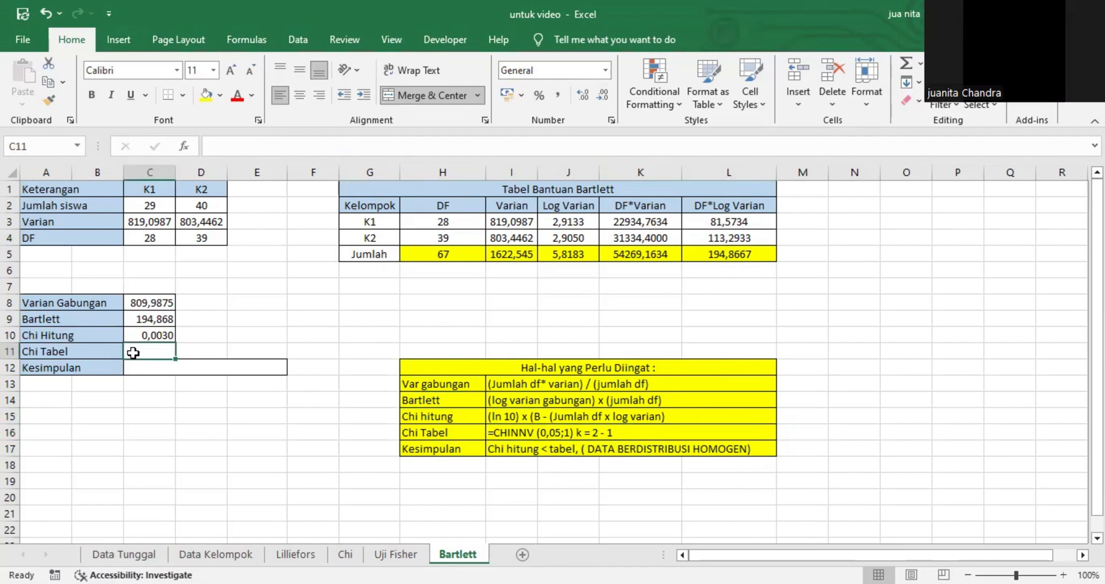
text(=)
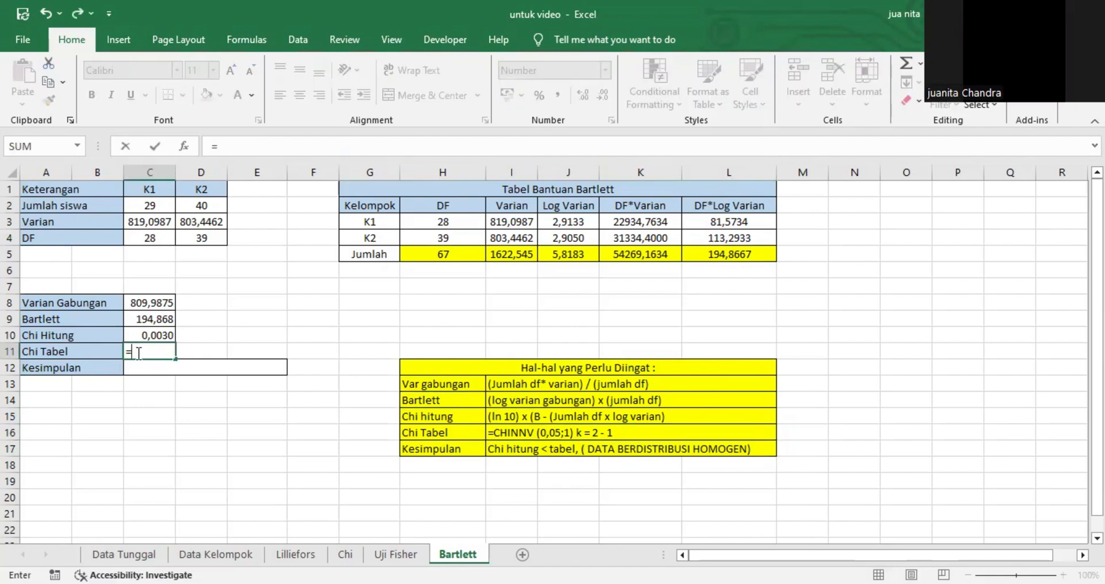
text(ch)
click(181, 480)
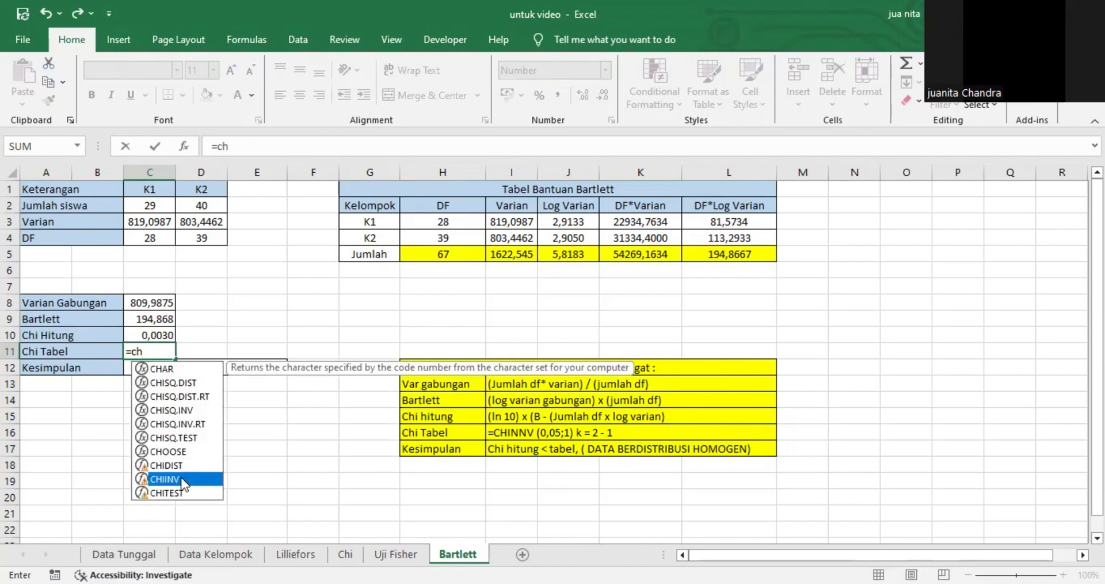
key(Tab)
text(0)
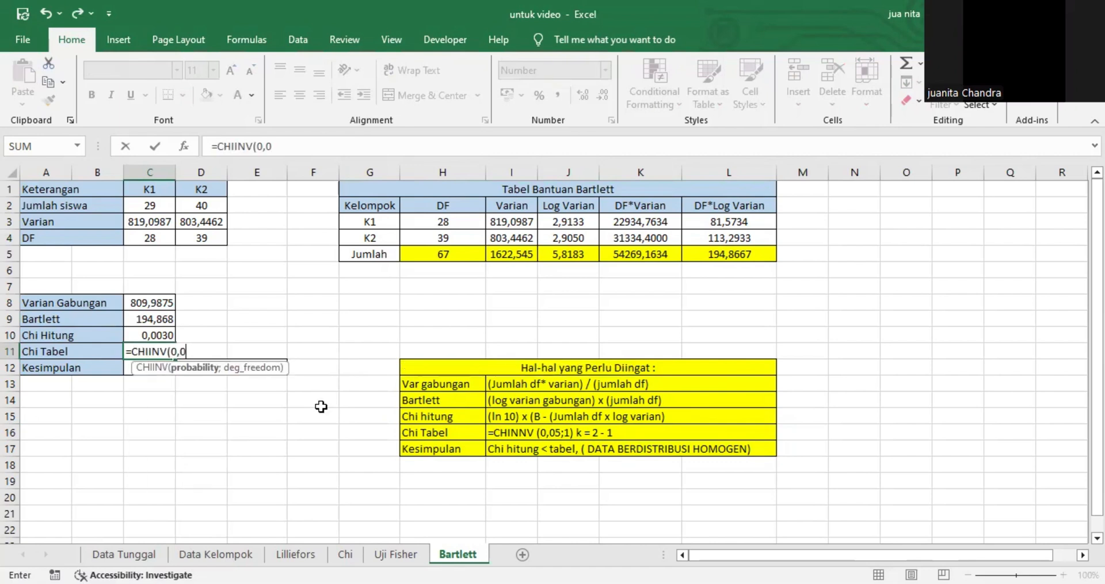
text(,05;1)
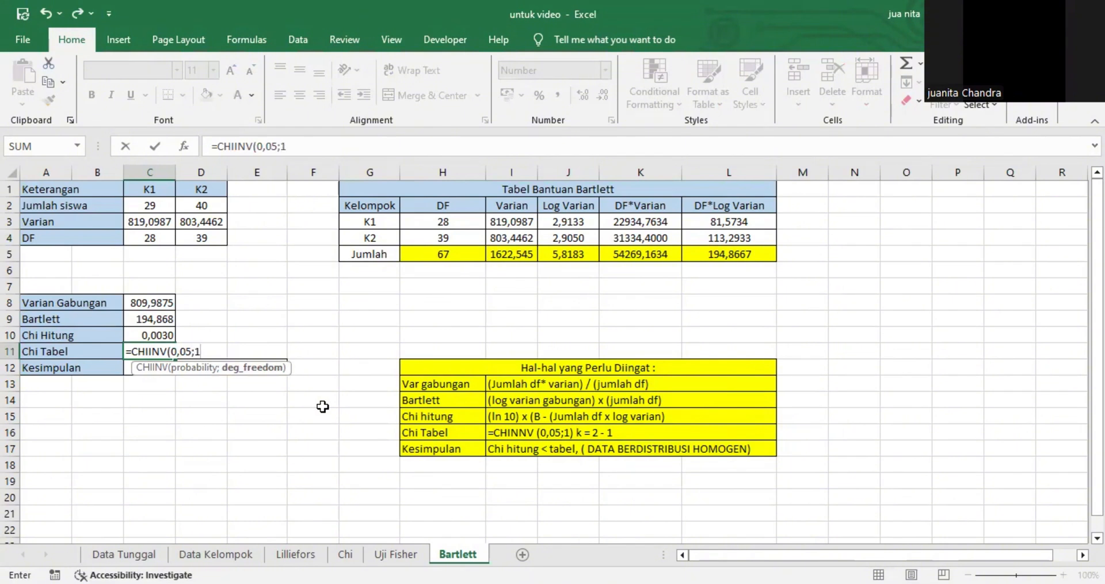
key(Return)
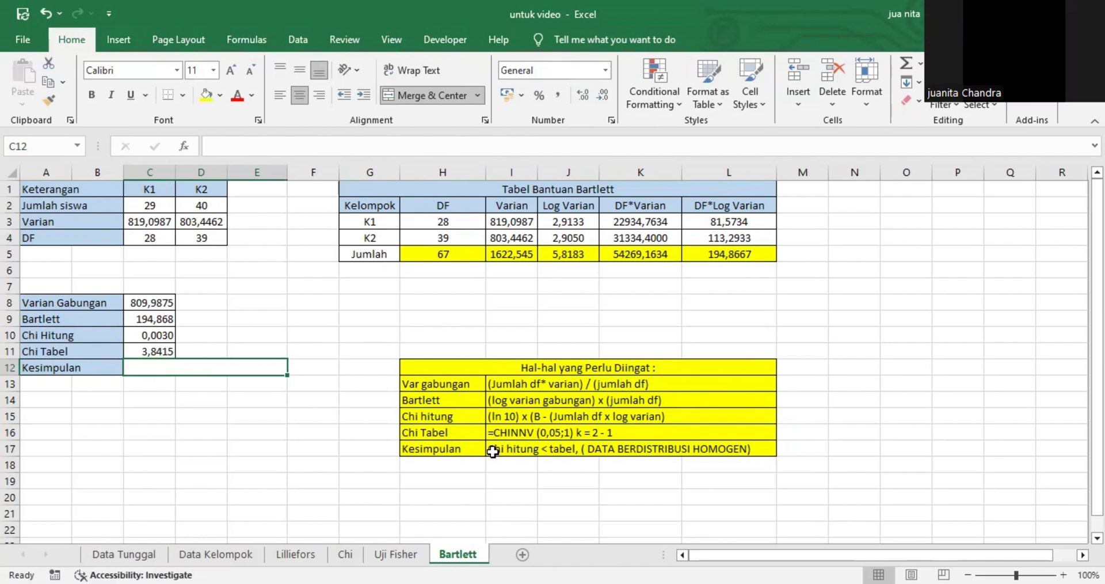
Enter the conclusion DATA BERDISTRIBUSI HOMOGEN in the Kesimpulan cell C12, following the rule Chi hitung < tabel.
click(513, 456)
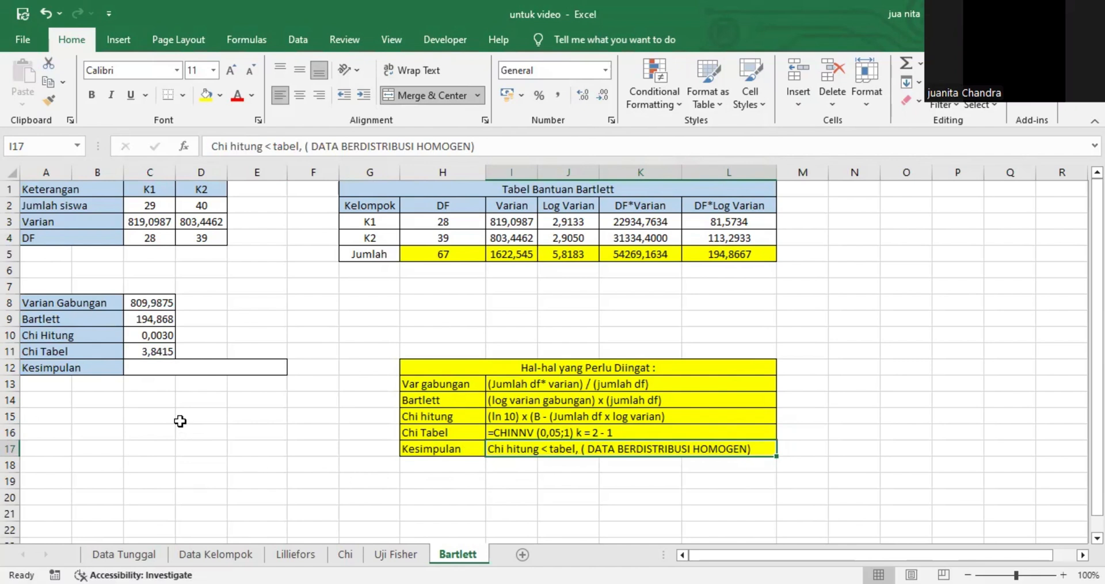
click(139, 366)
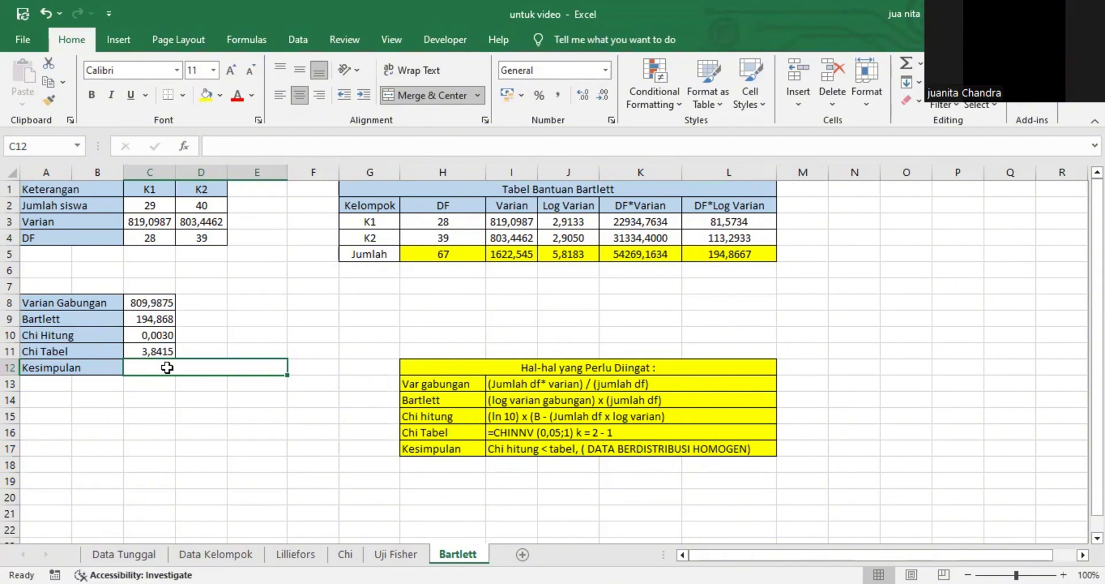
text(DATA)
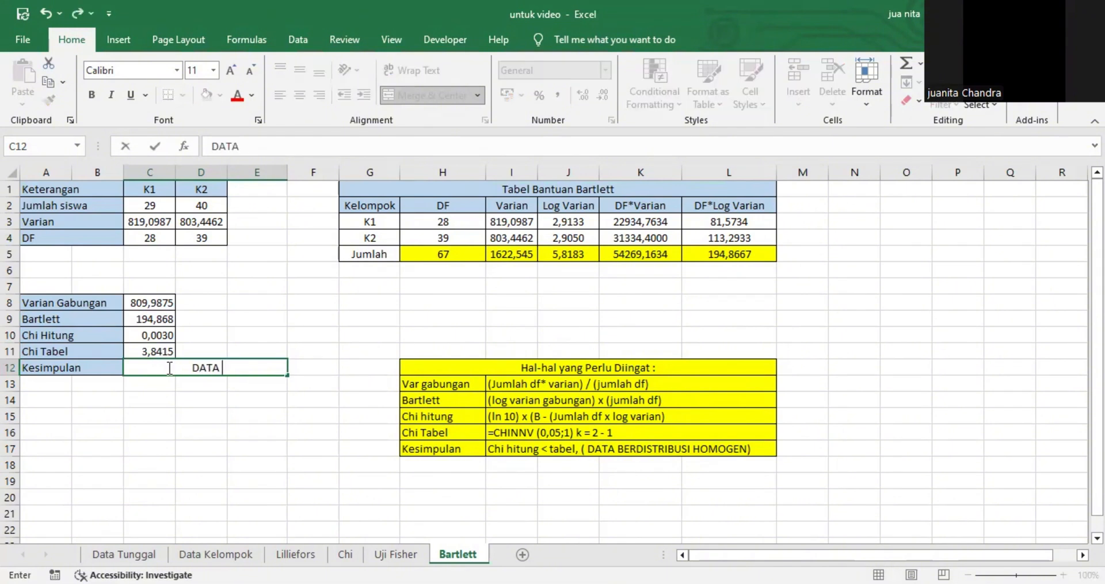
text( BERDISTR)
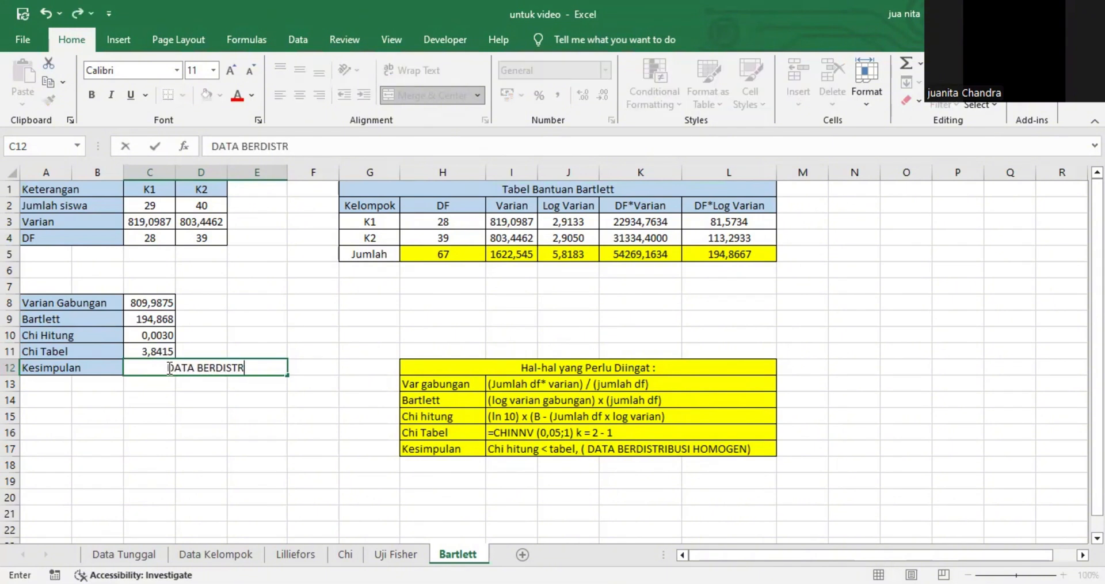
text(IBUSI)
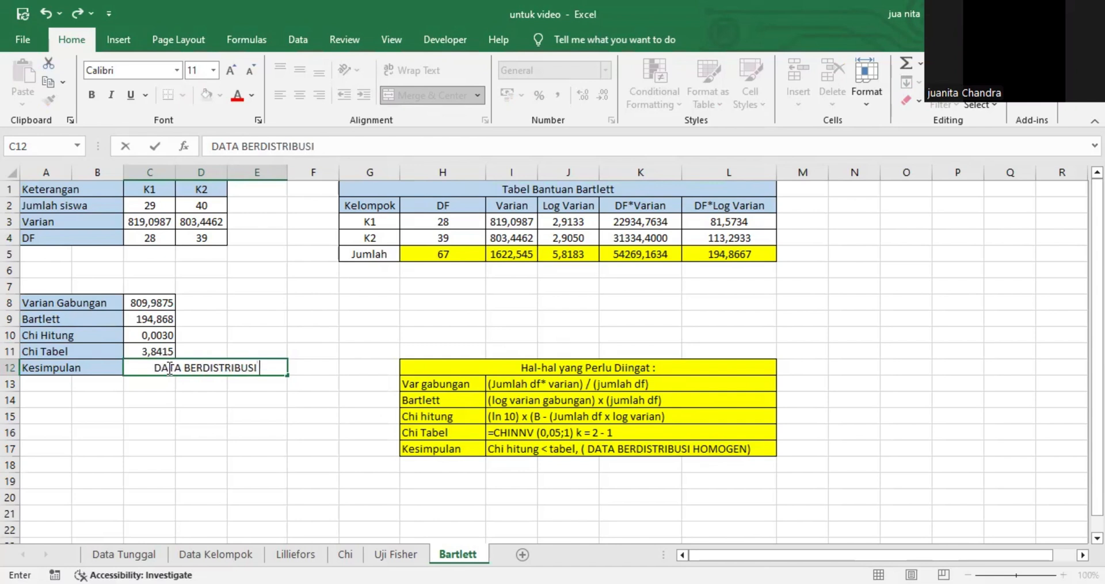
text( HOM)
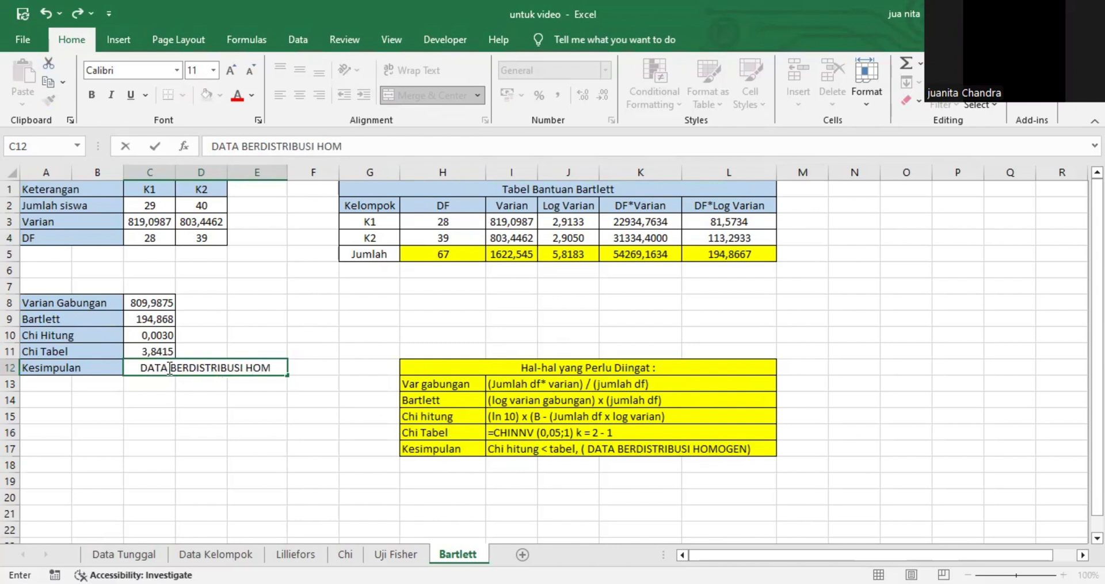
text(OGEN)
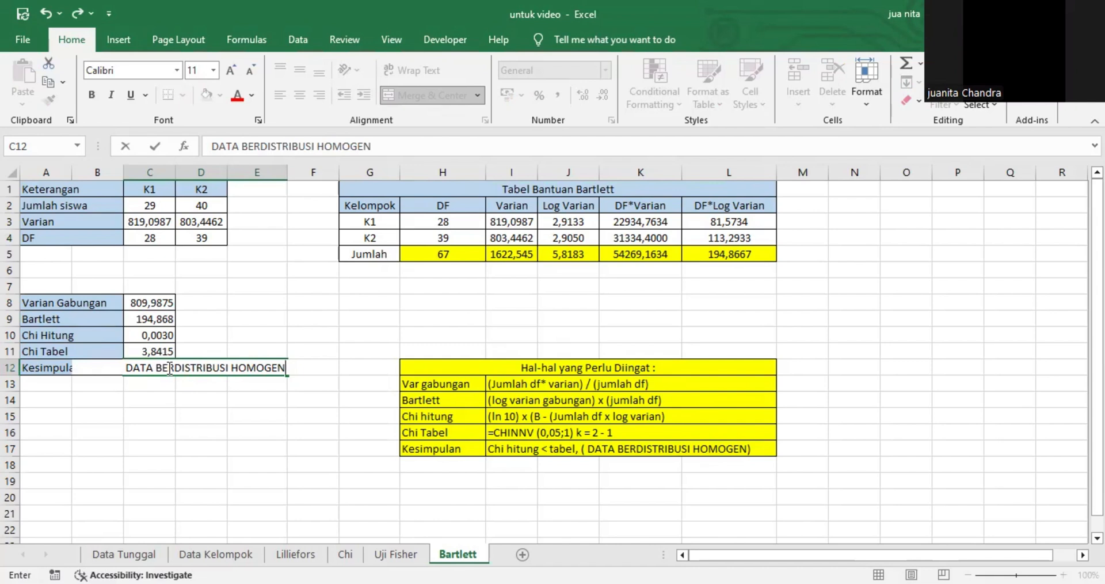
click(308, 314)
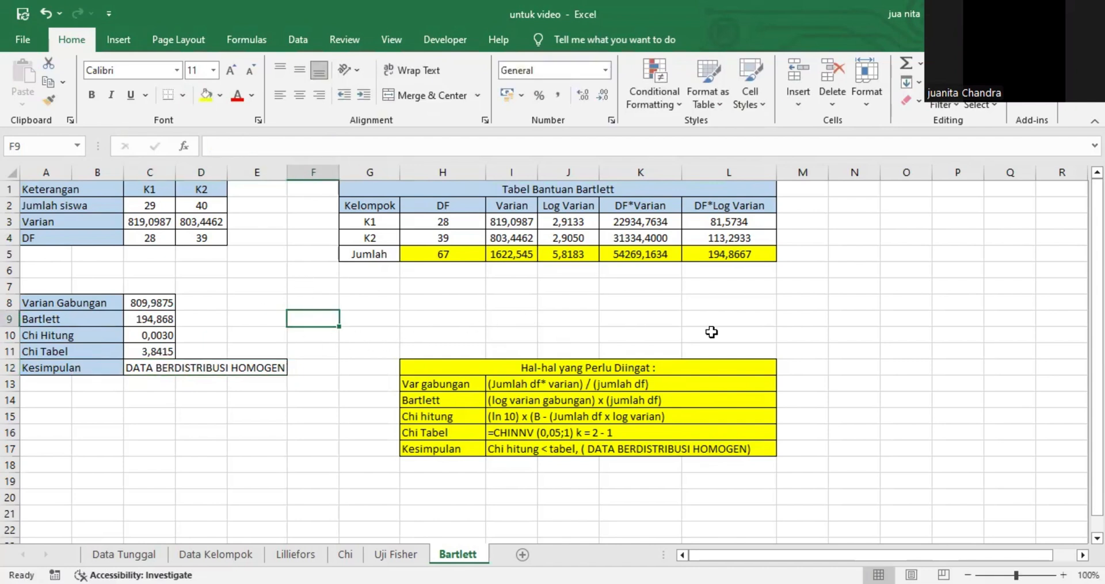